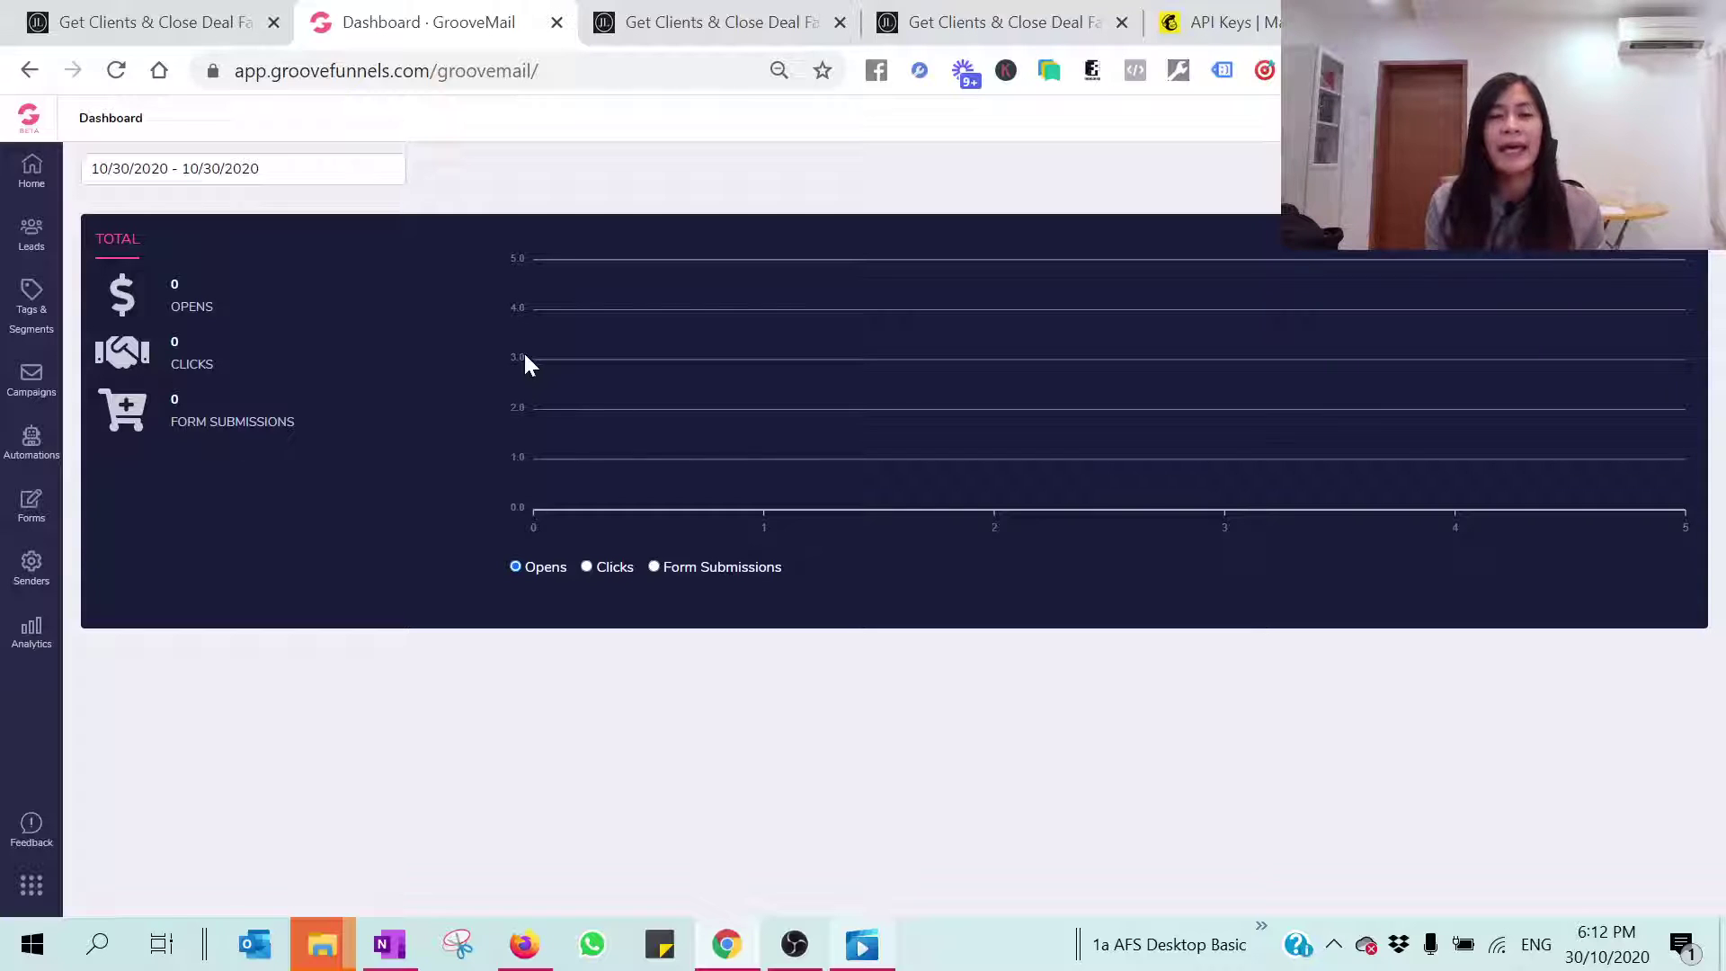
Step: Open the Create Sender form from GrooveMail's Senders section
left_click(29, 126)
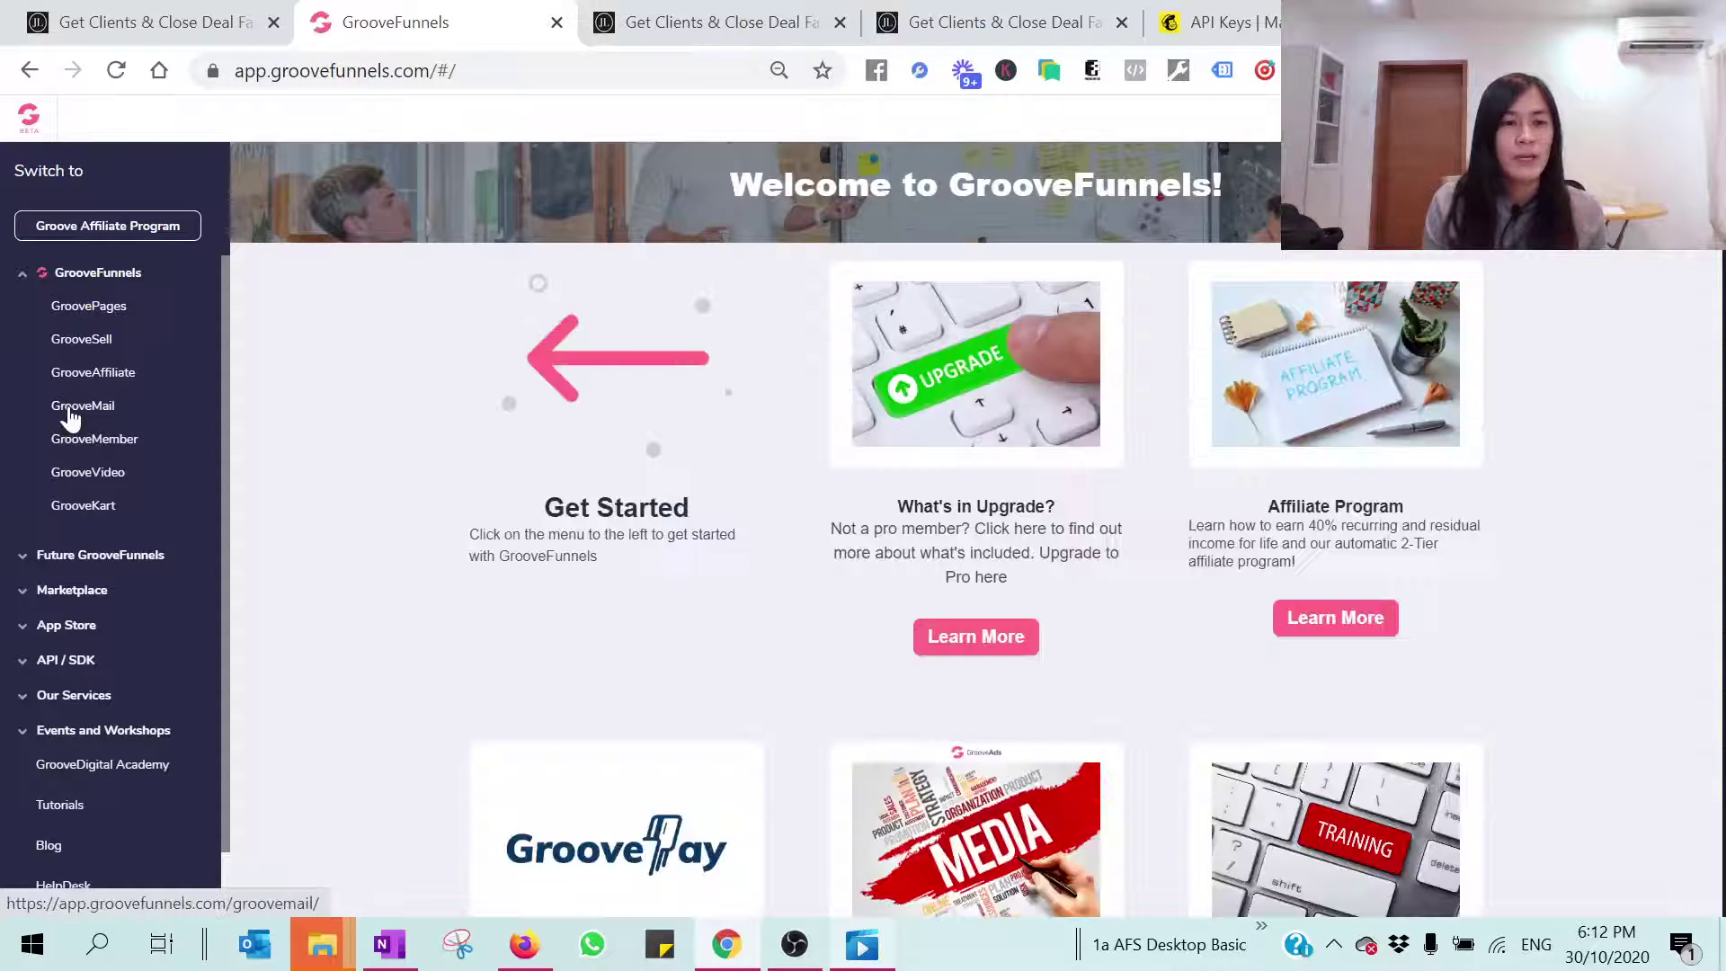
left_click(72, 409)
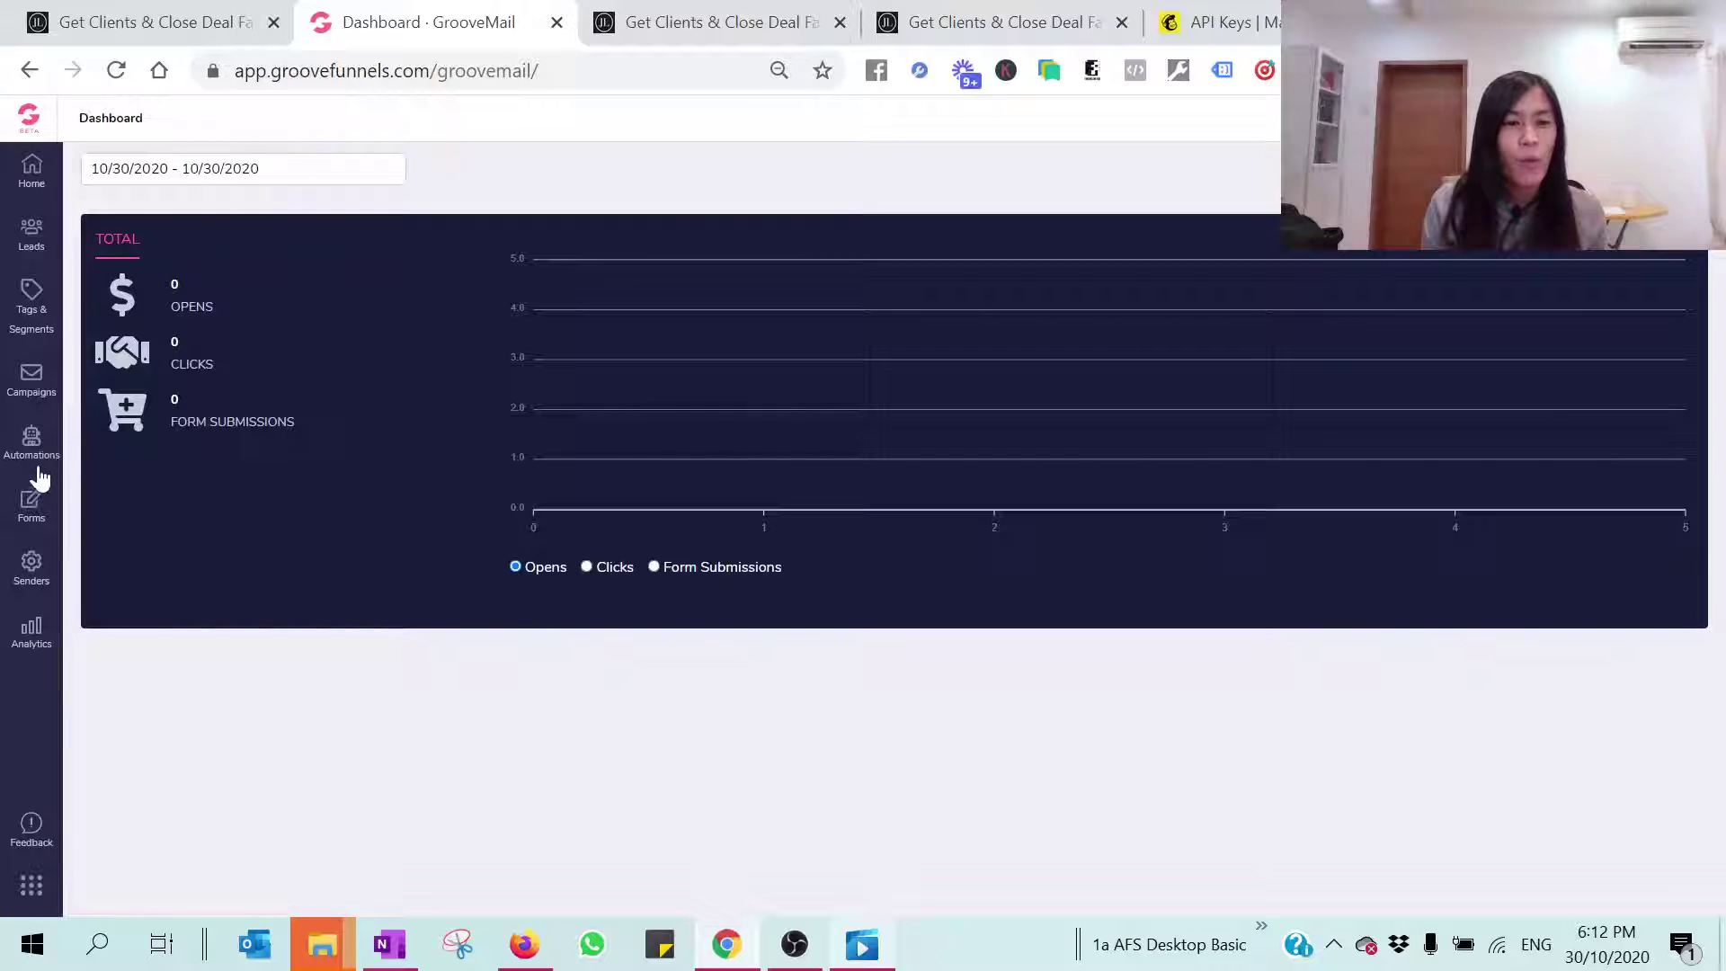
left_click(33, 586)
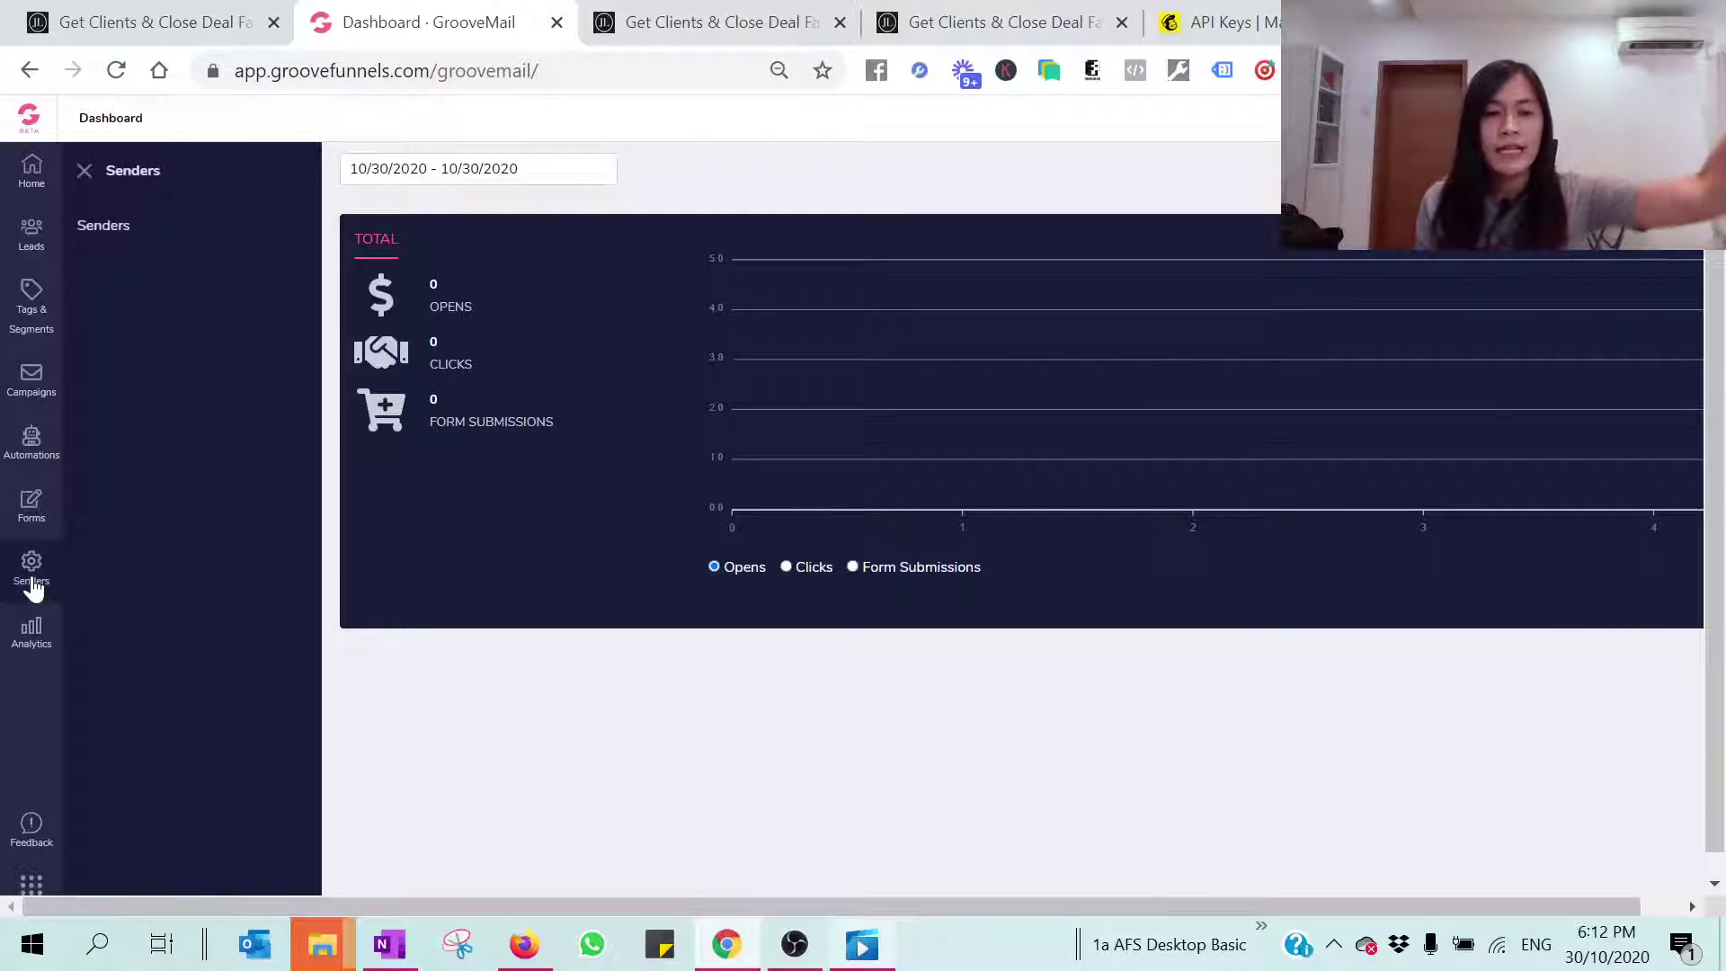
left_click(127, 235)
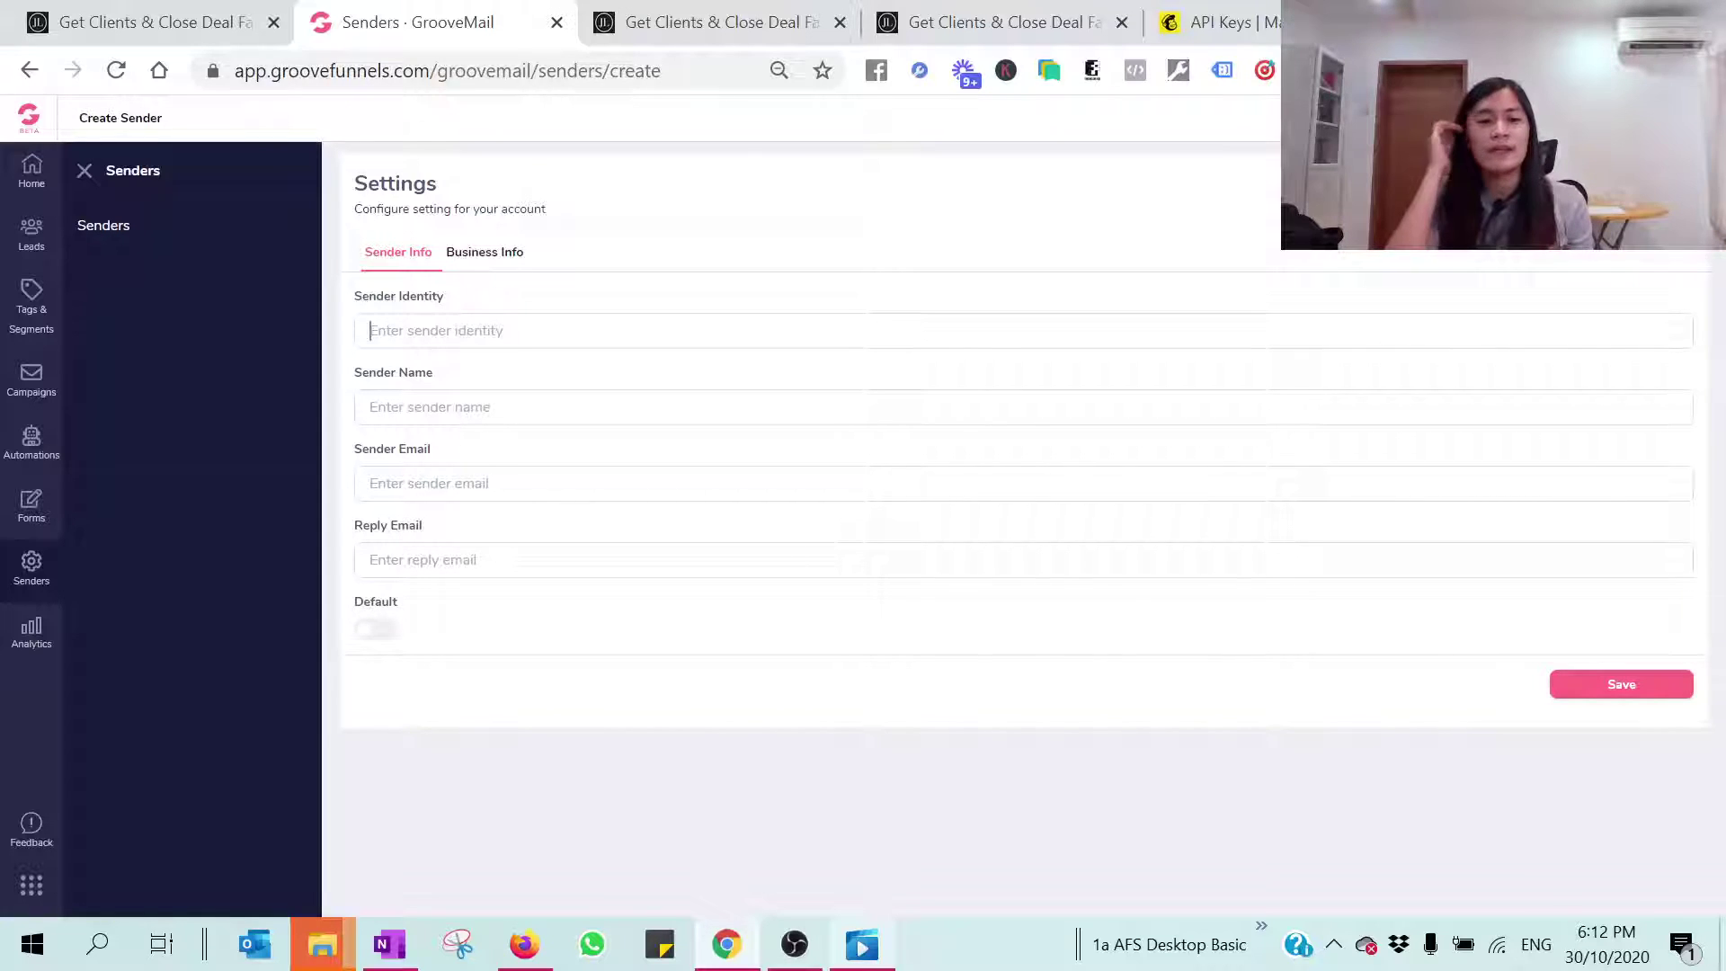
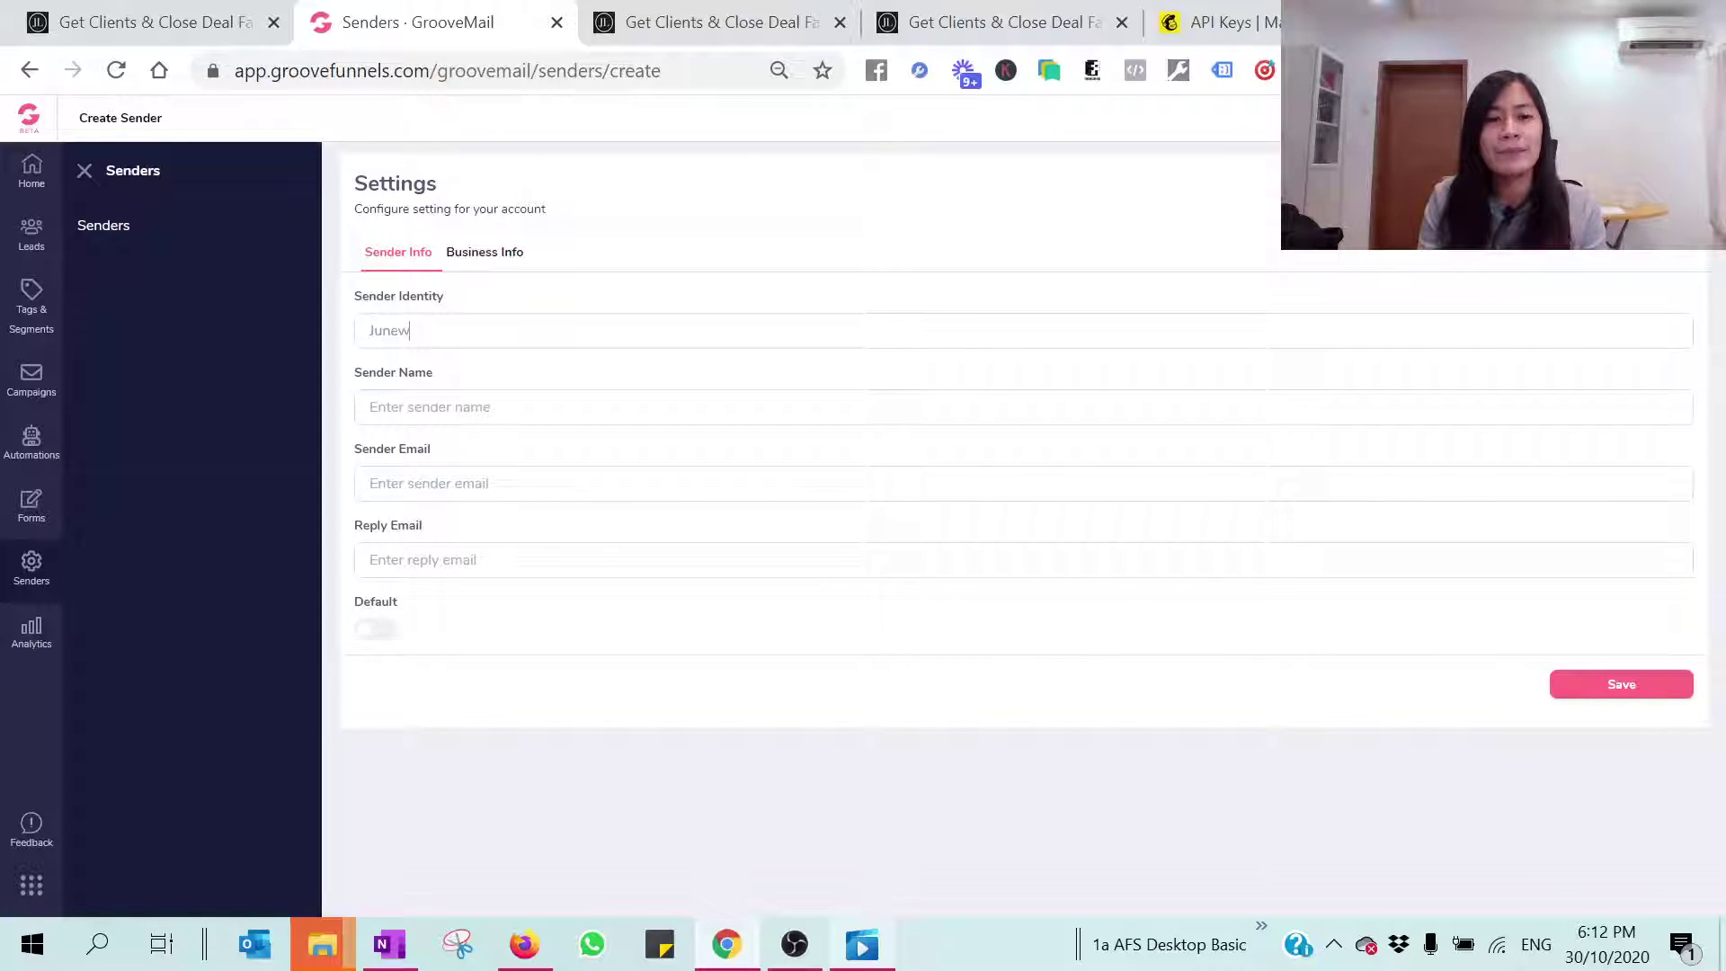
Step: Enter the sender identity and reuse it as the sender name
key("ctrl+a")
key("ctrl+c")
key("Tab")
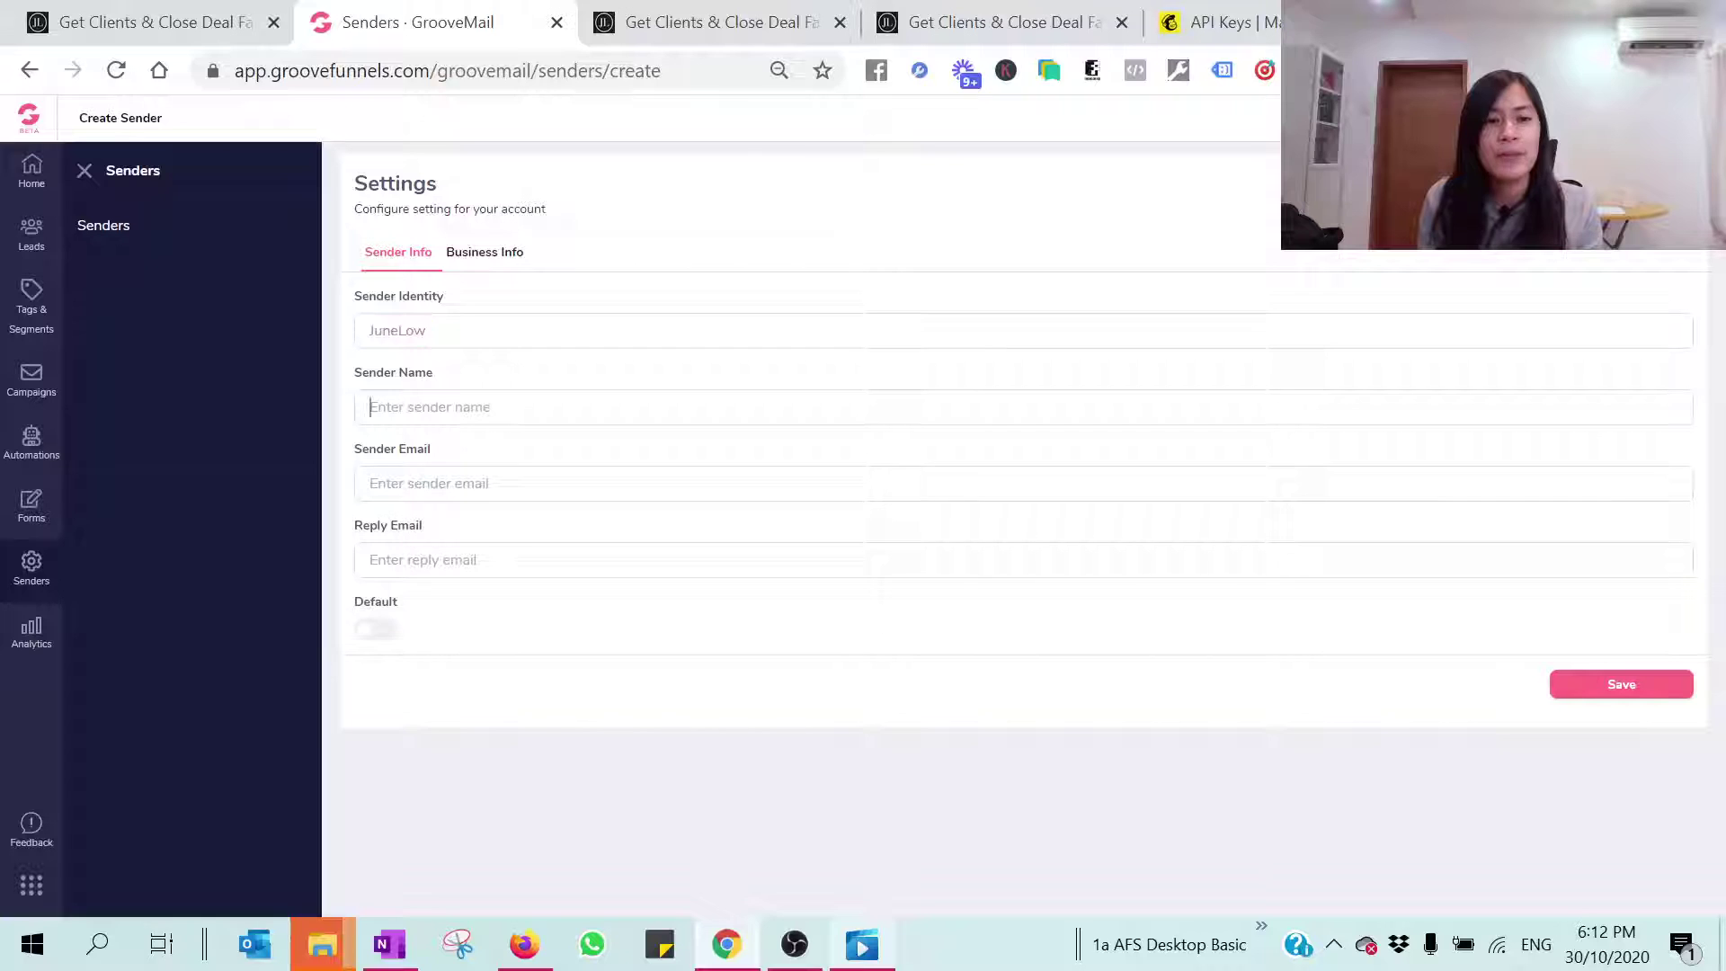
key("ctrl+v")
Step: Enter the sender e-mail address and reuse it as the reply e-mail
key("Tab")
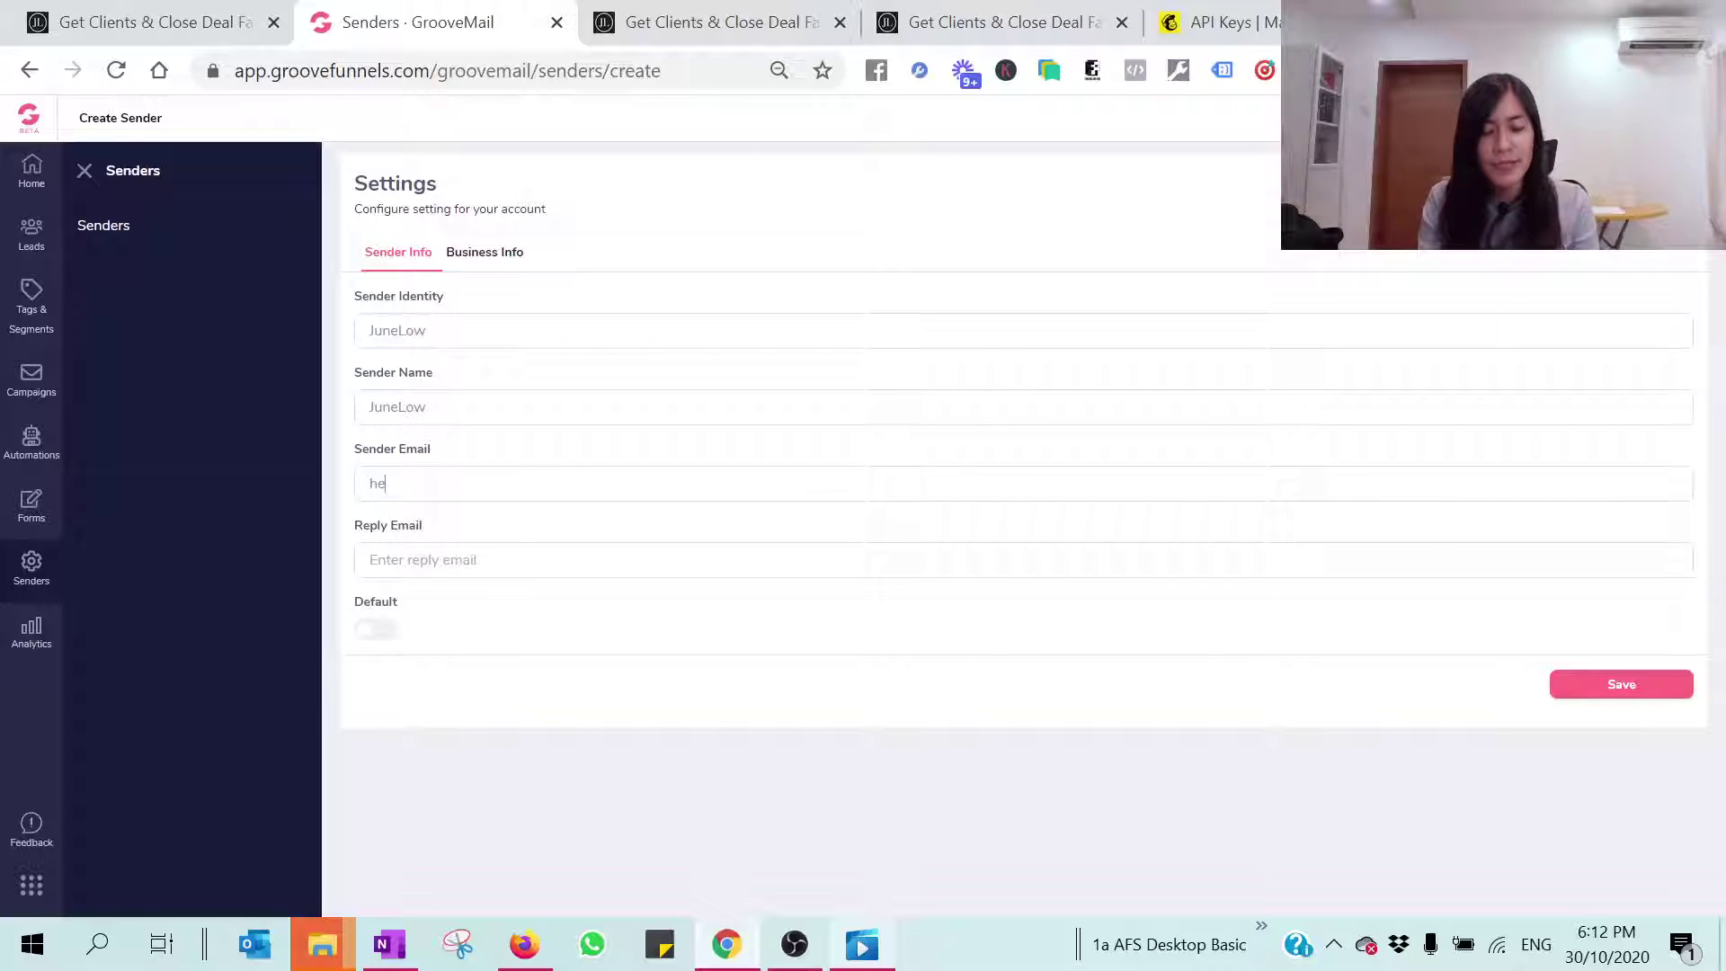
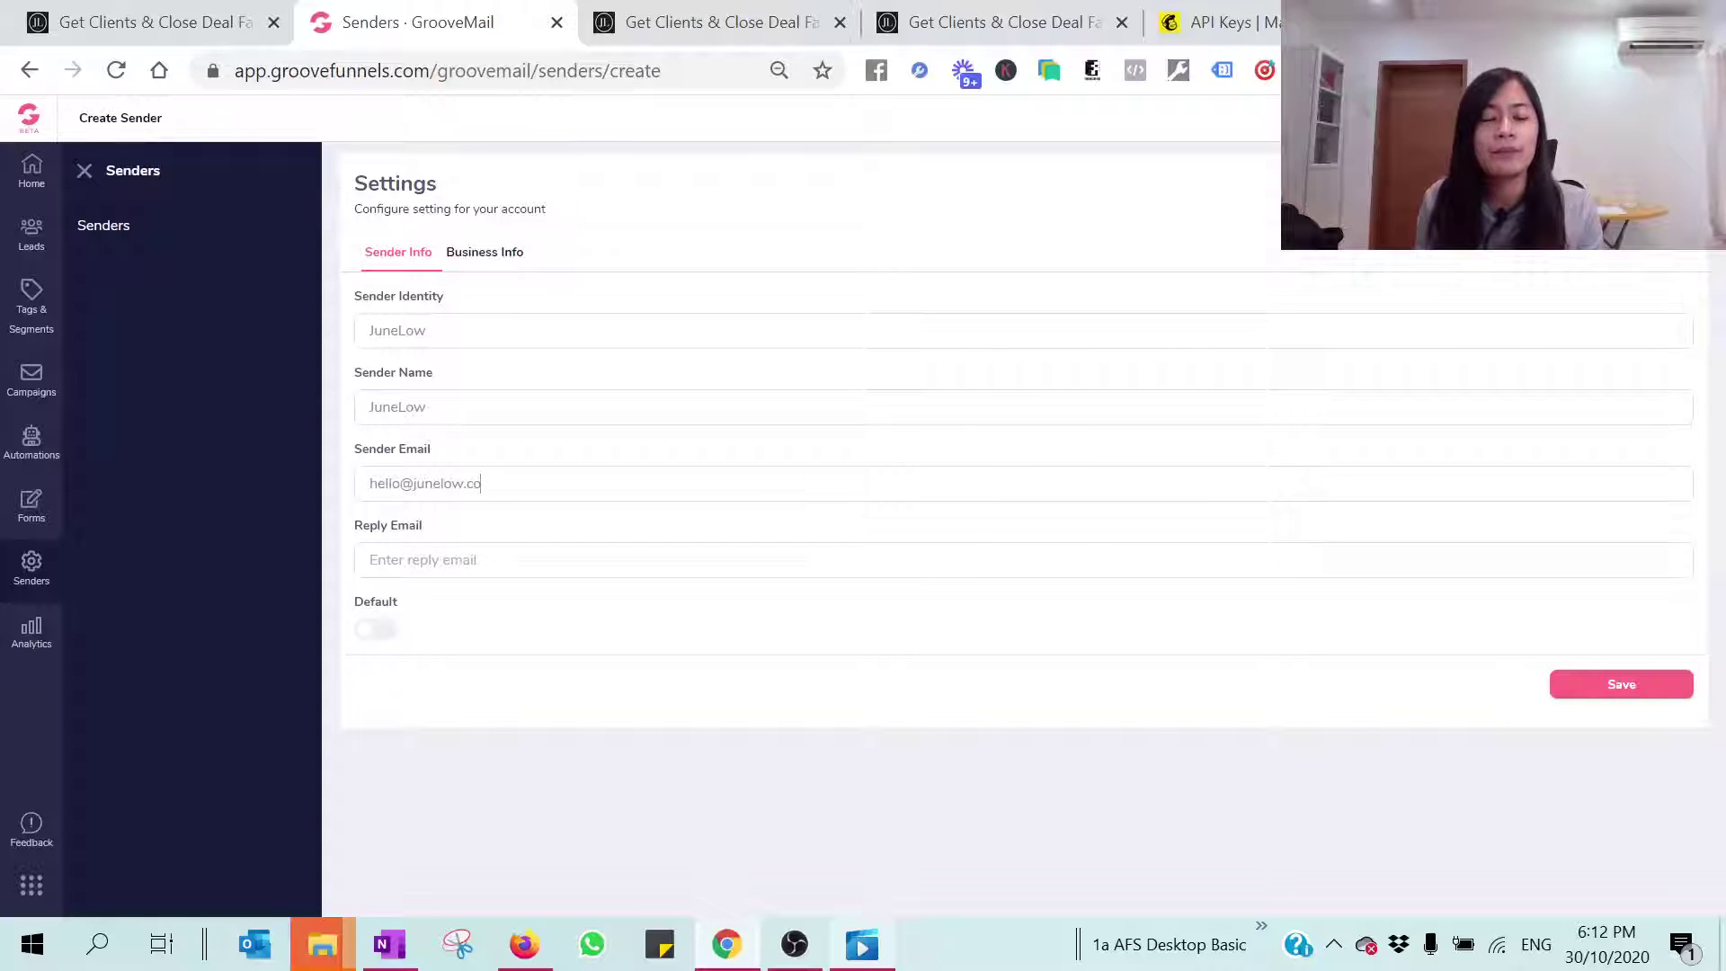
key("ctrl+a")
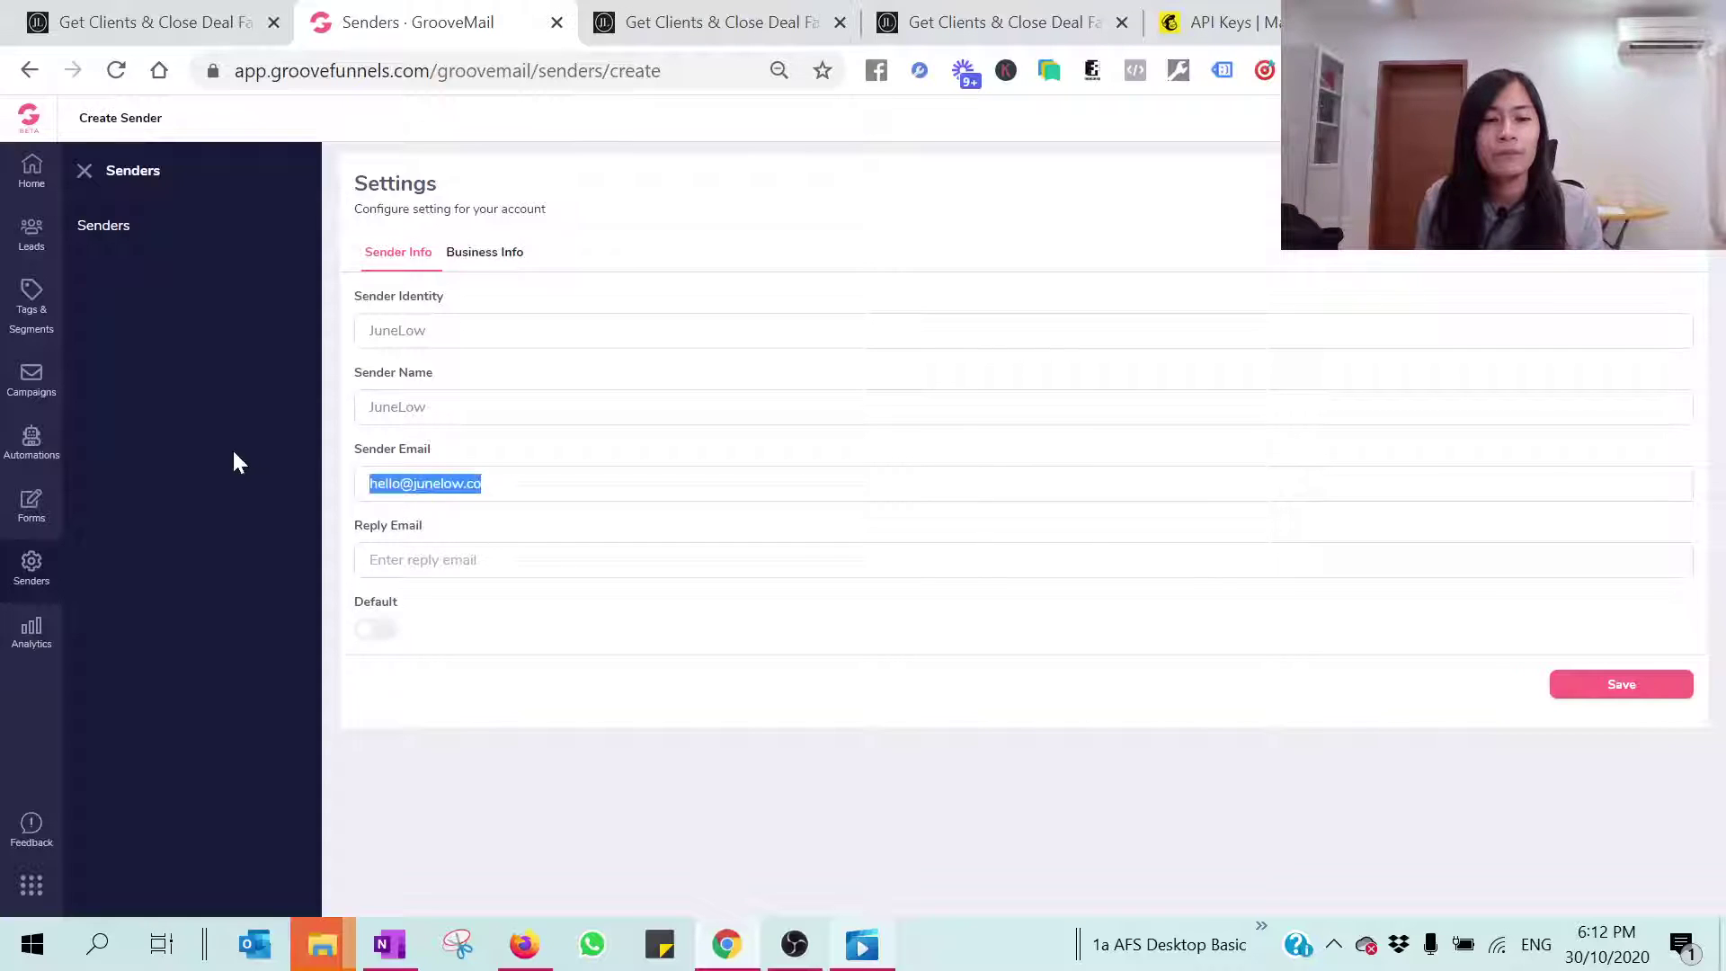
key("ctrl+c")
key("Tab")
key("ctrl+v")
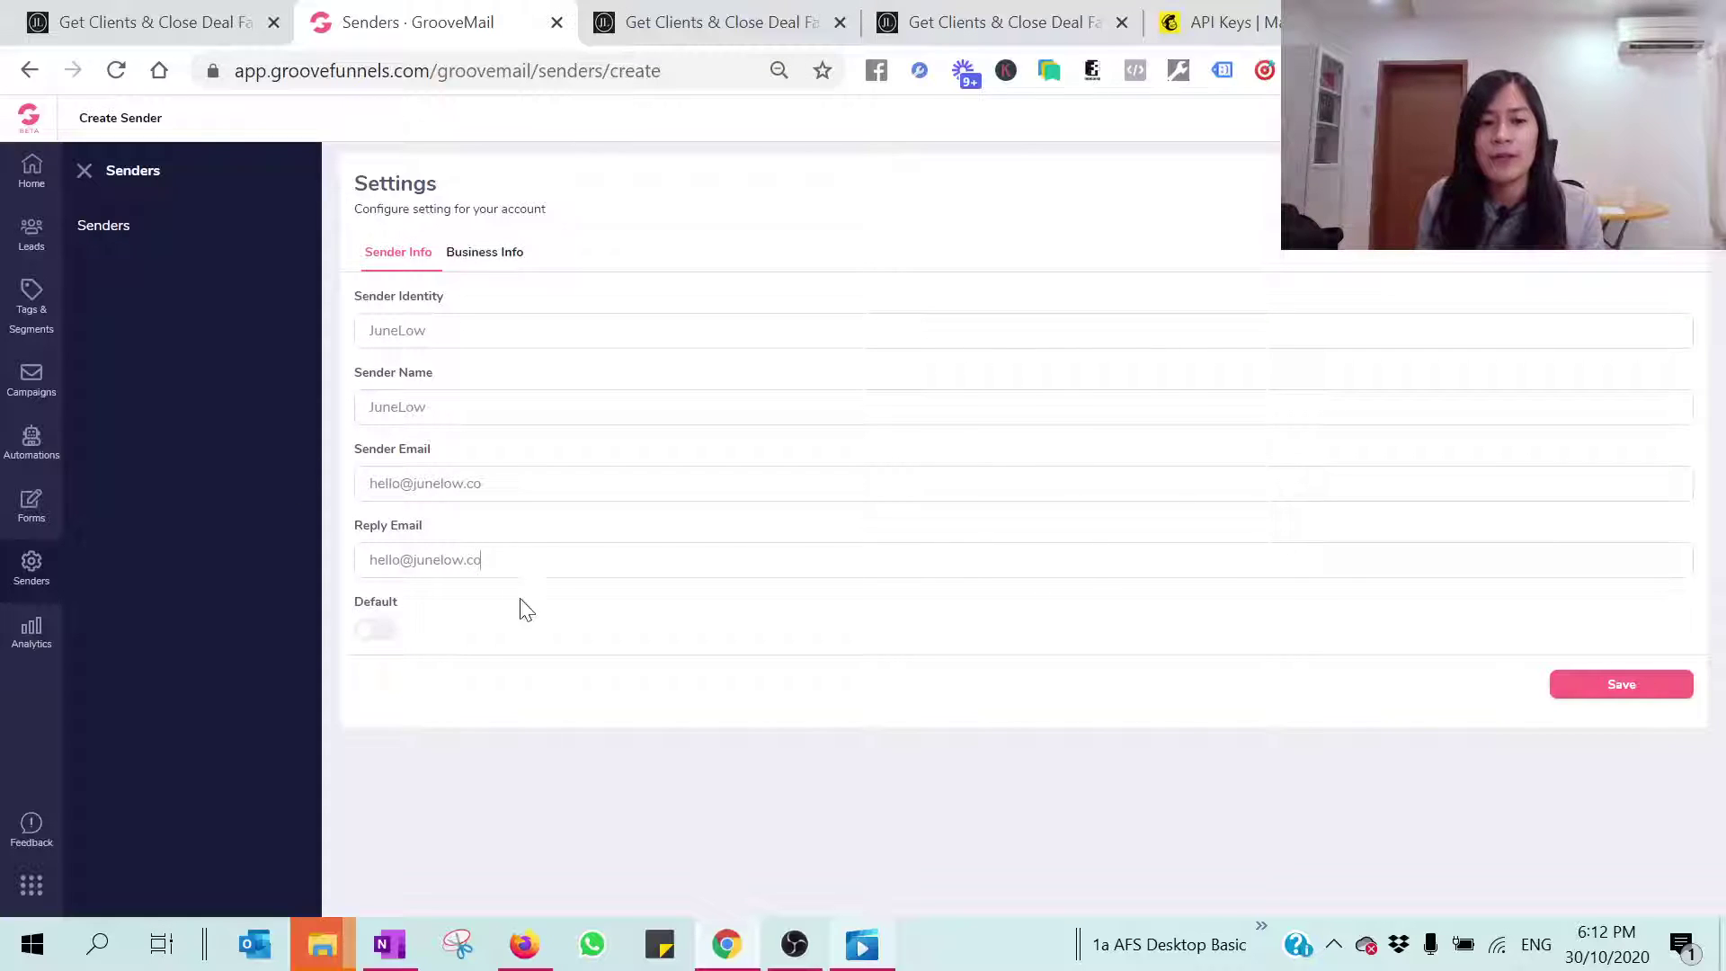
Step: Make the sender the default and set the unsubscribe text to 'Unsubscribe Here'
left_click(378, 637)
left_click(463, 254)
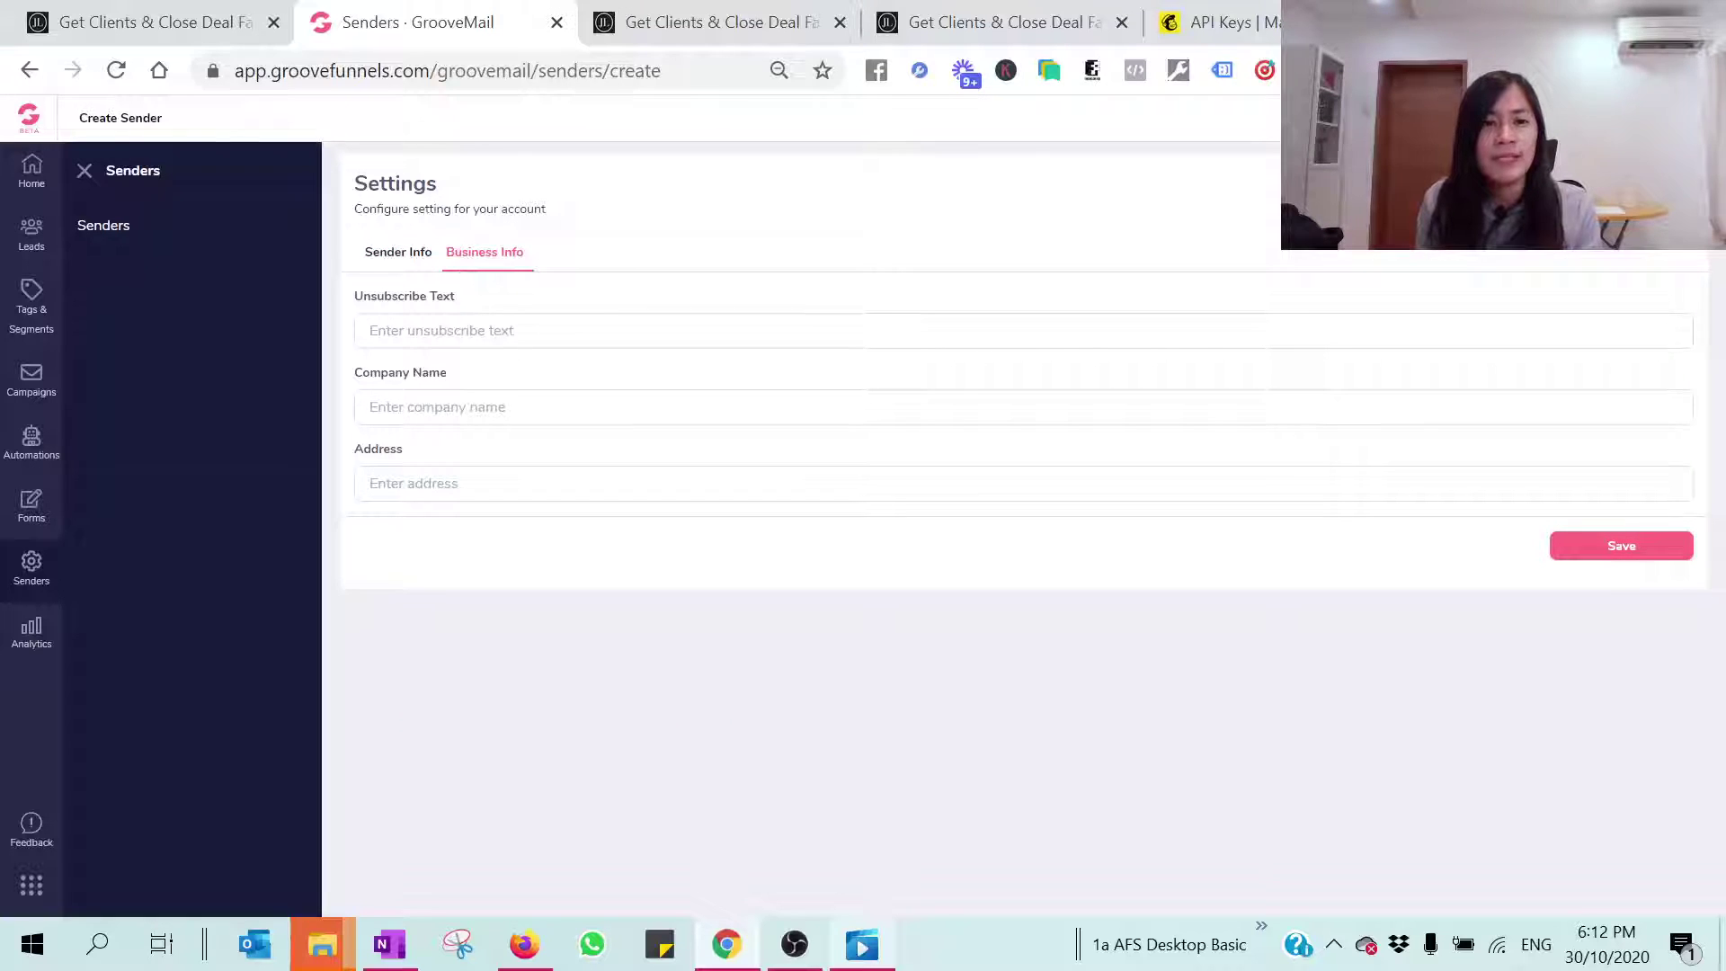
type("Unsubs")
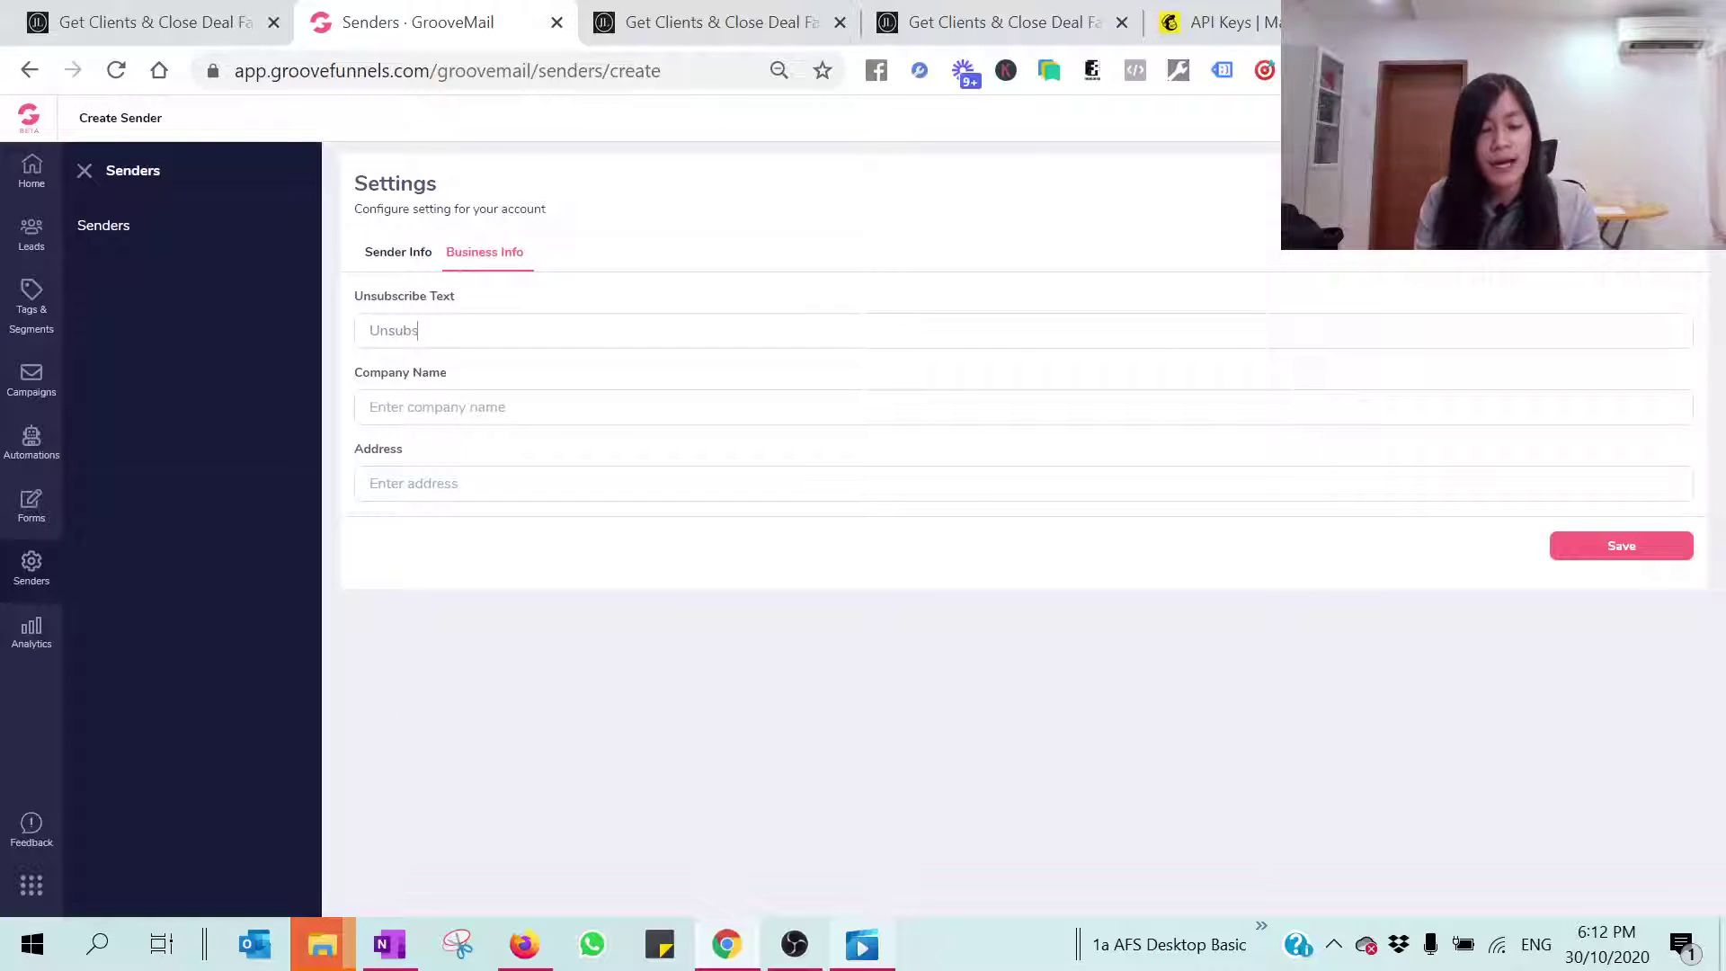
type("cribe")
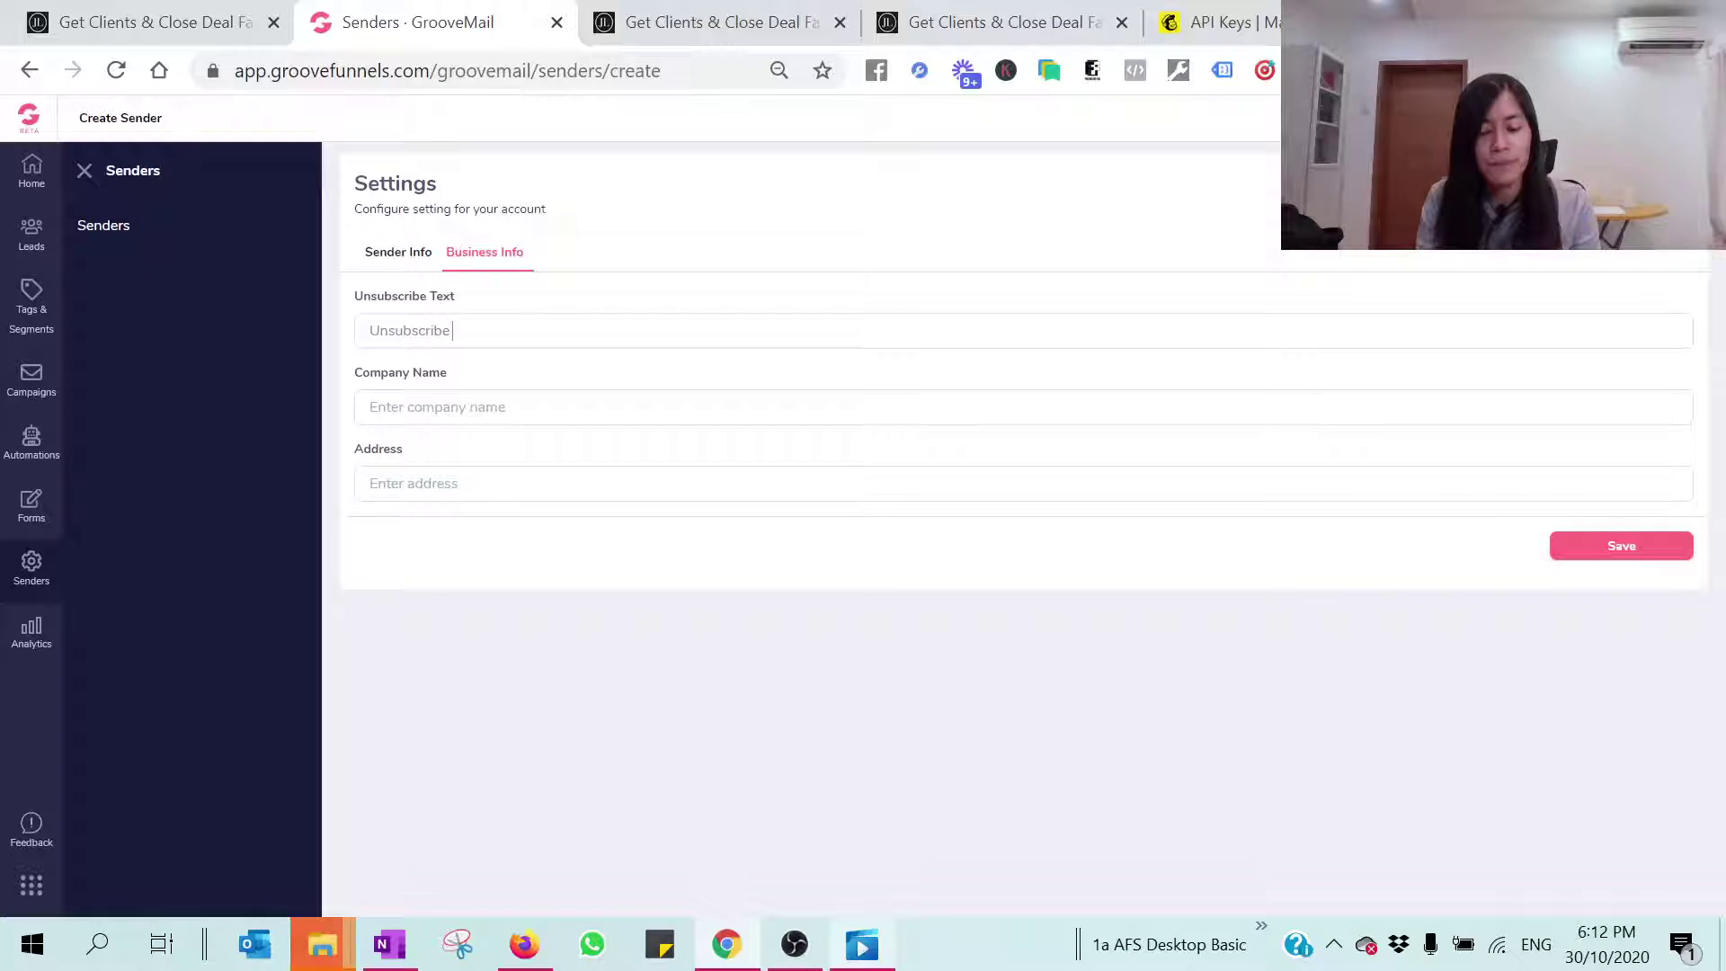
type(" Here")
Step: Enter the company name in Business Info and reuse it as the address
left_click(468, 405)
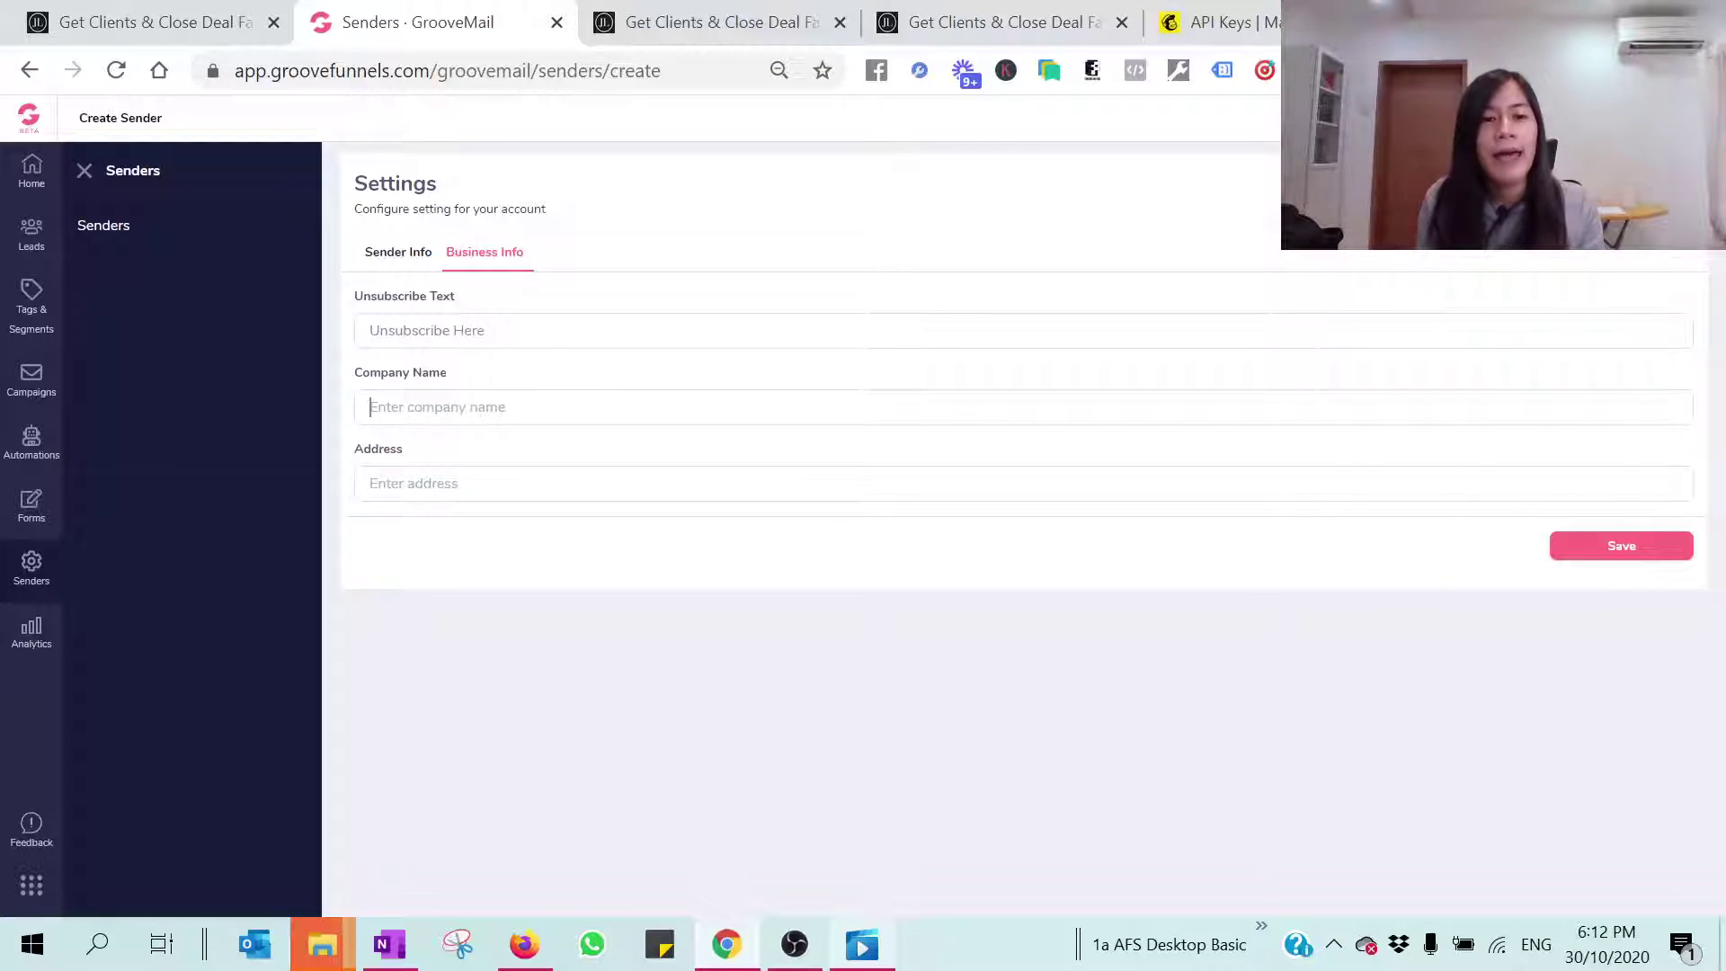
type("Junew")
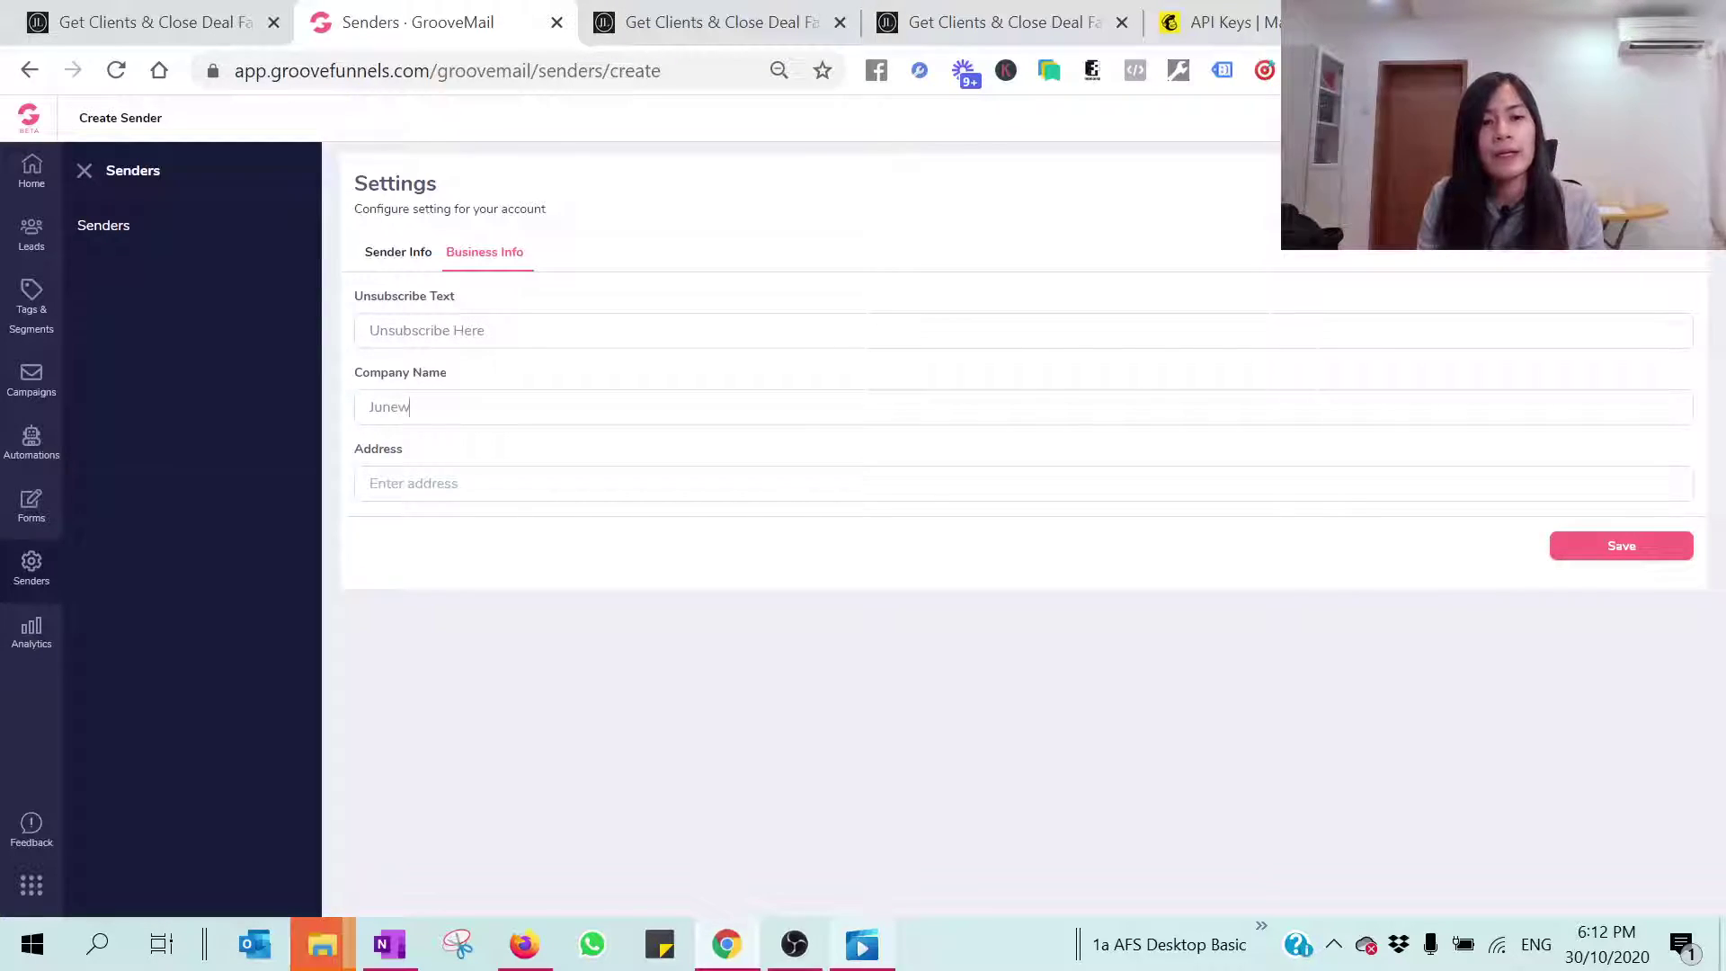
type("eLwo")
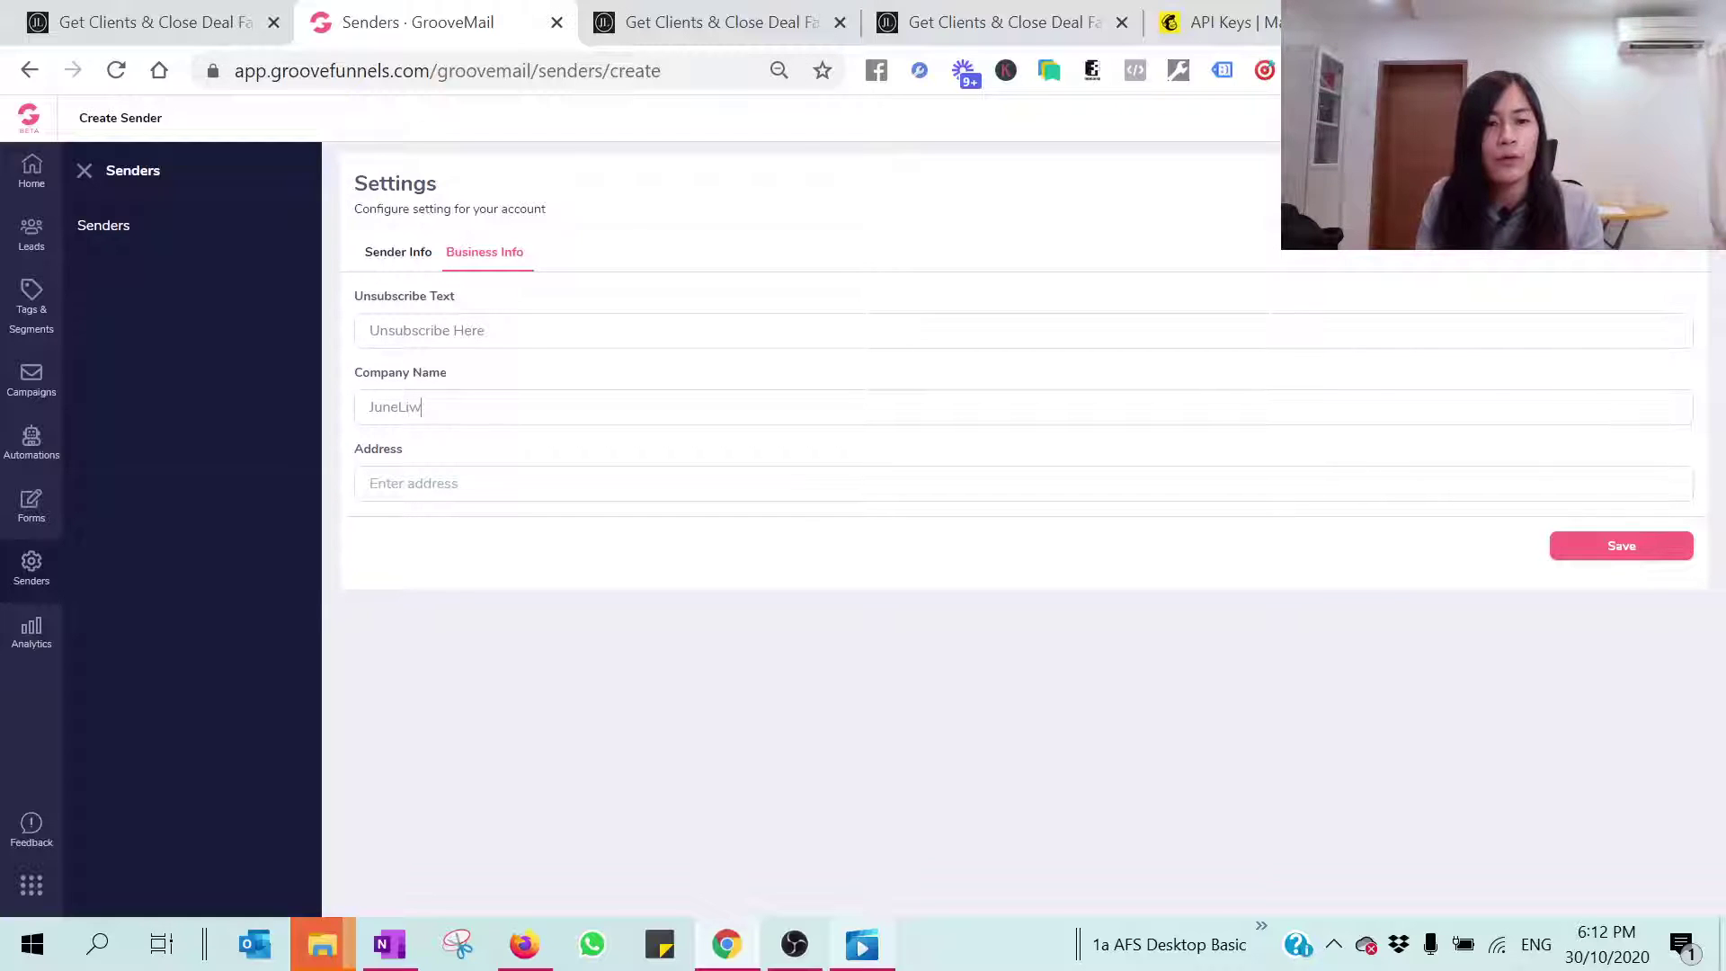
type(".c")
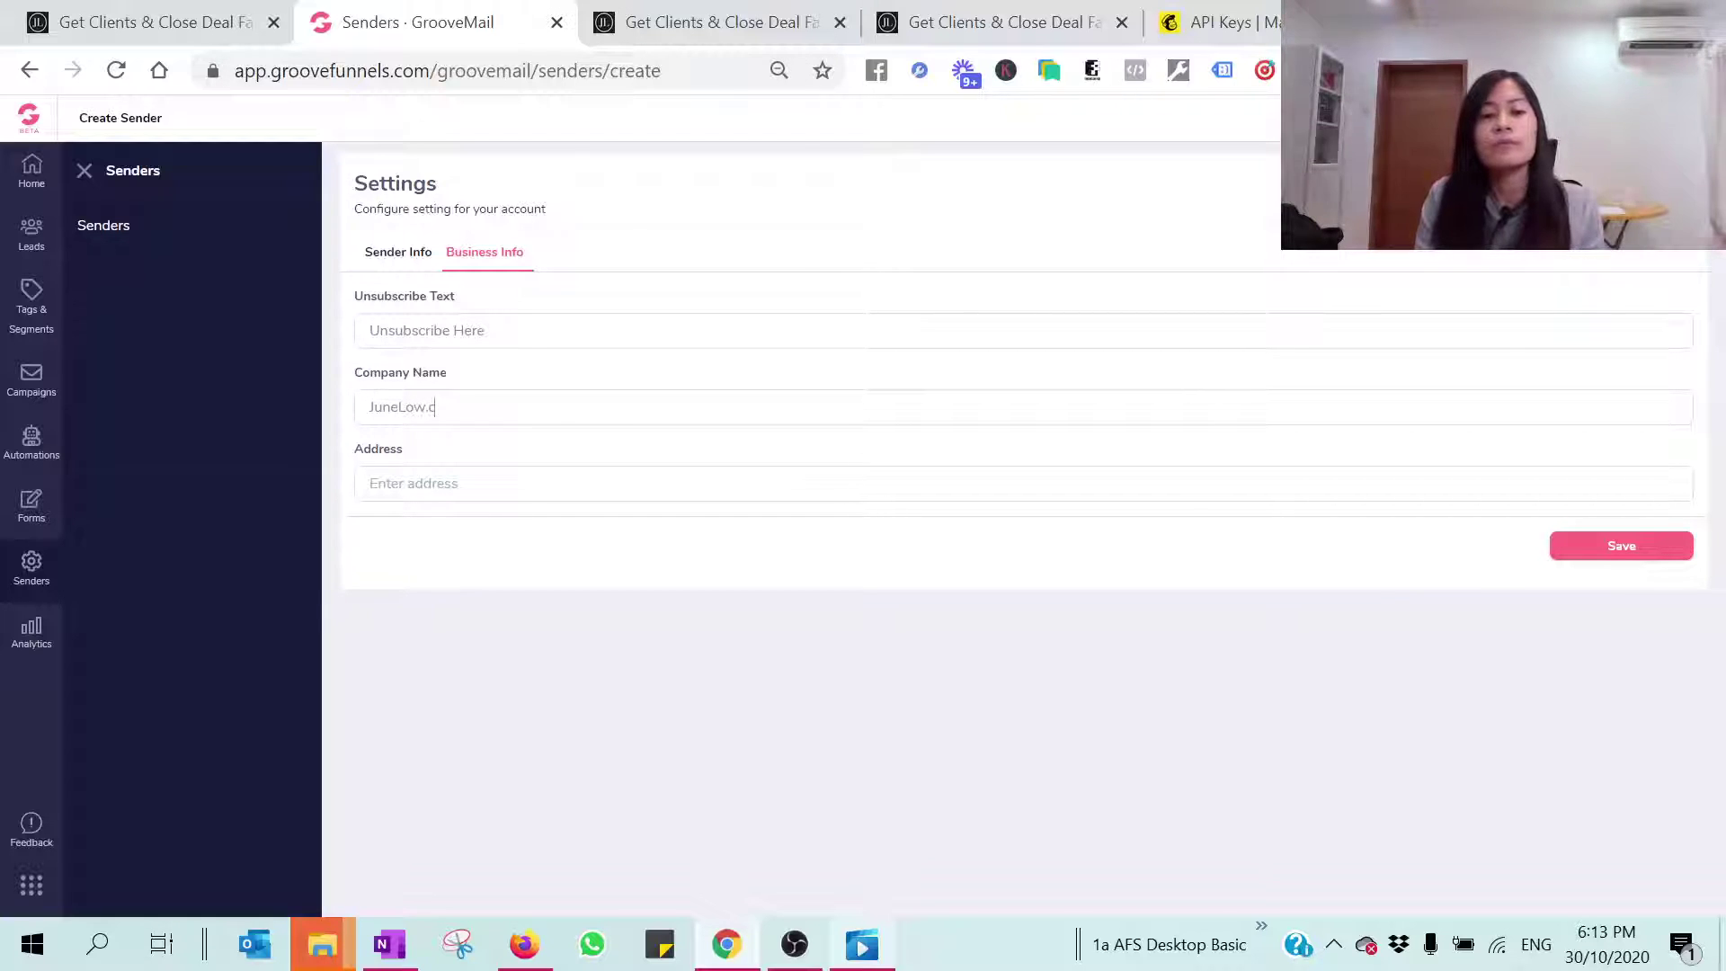
key("ctrl+a")
key("Right")
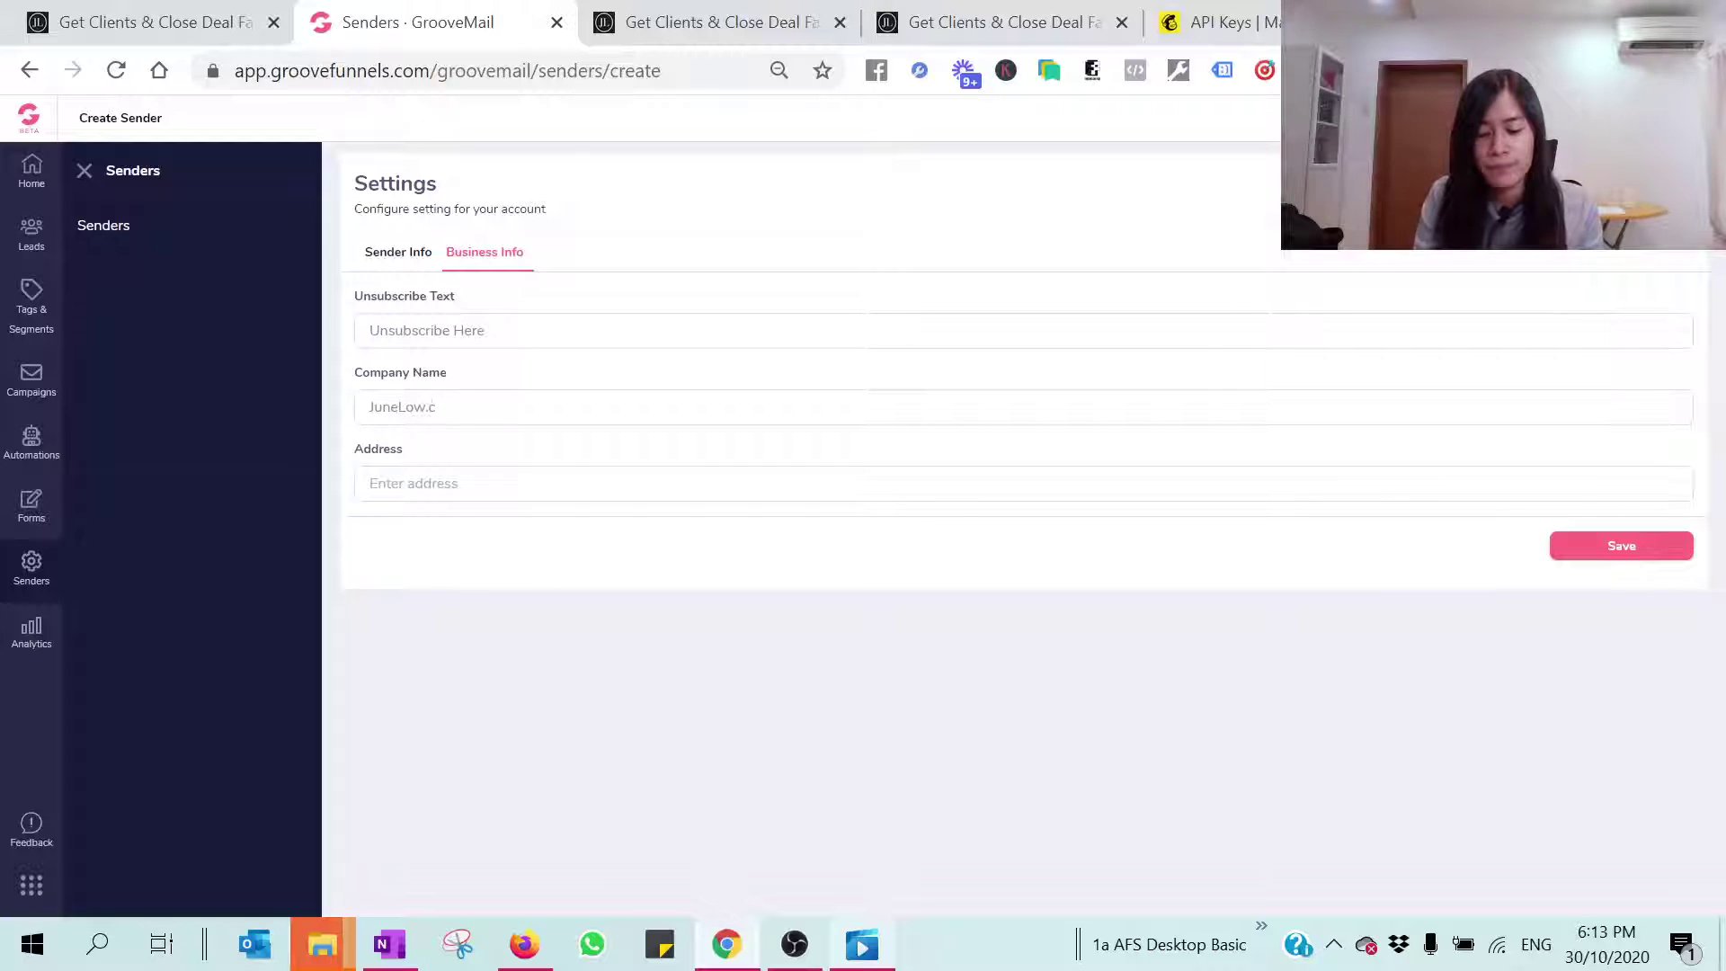
key("ctrl+a")
key("ctrl+c")
left_click(467, 482)
key("ctrl+v")
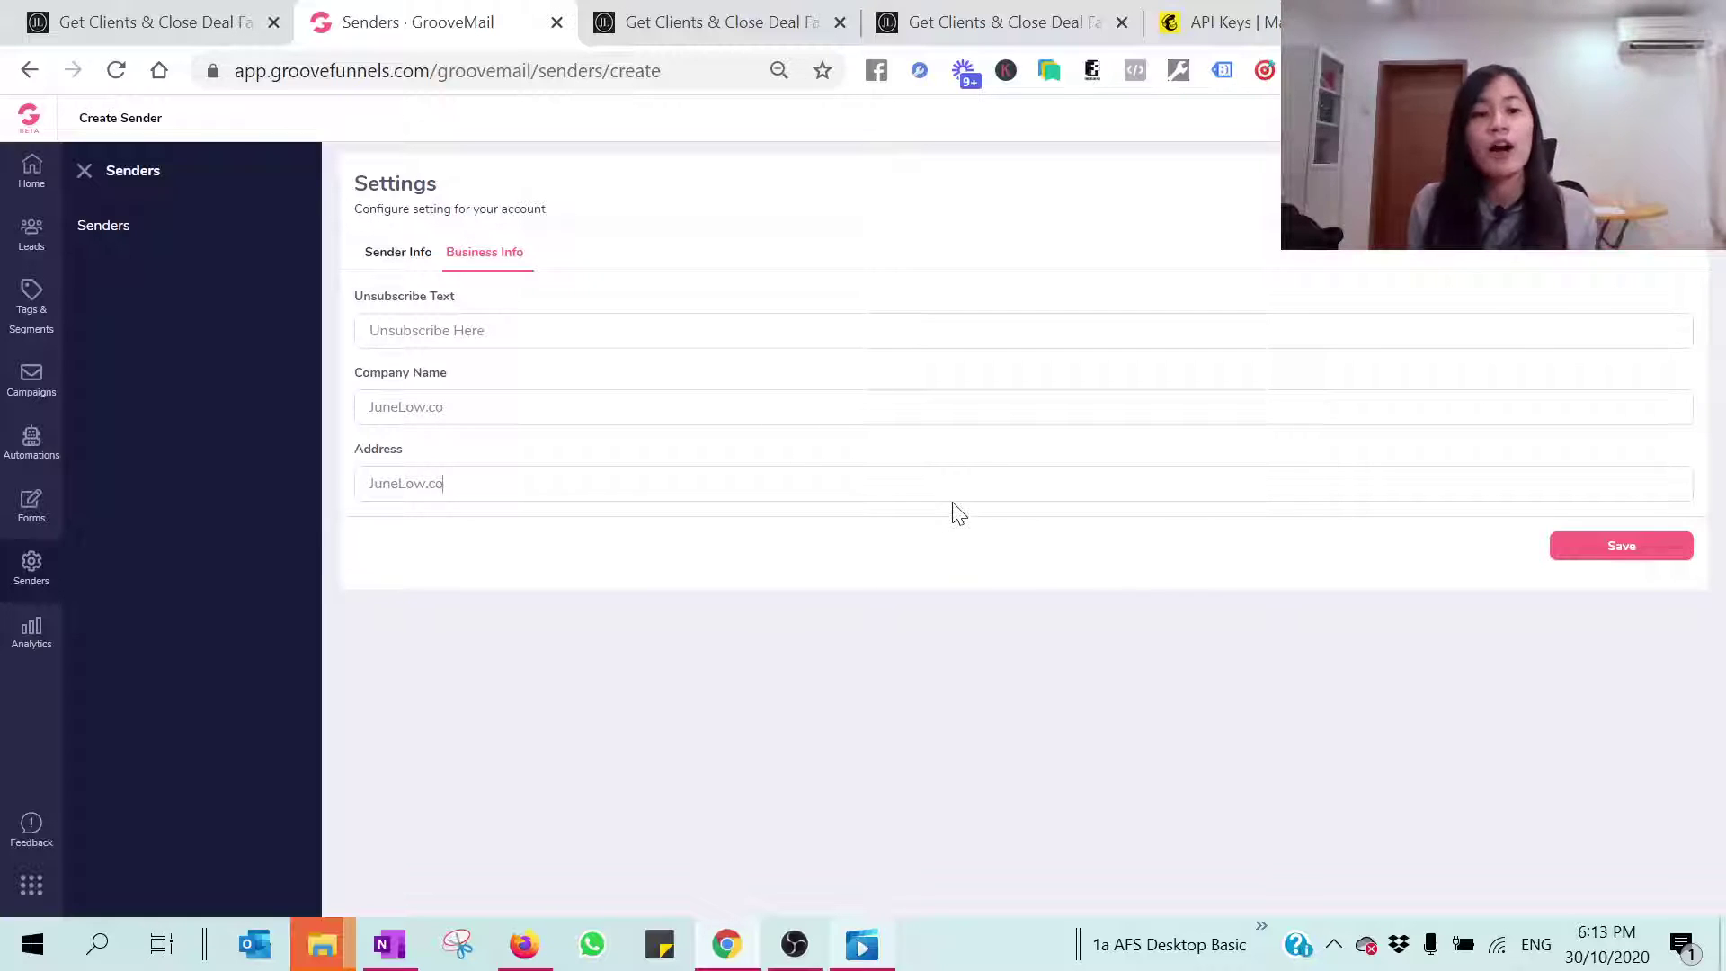
Step: Save the new sender, confirm its row in the Senders table, and bring up Outlook
left_click(1650, 556)
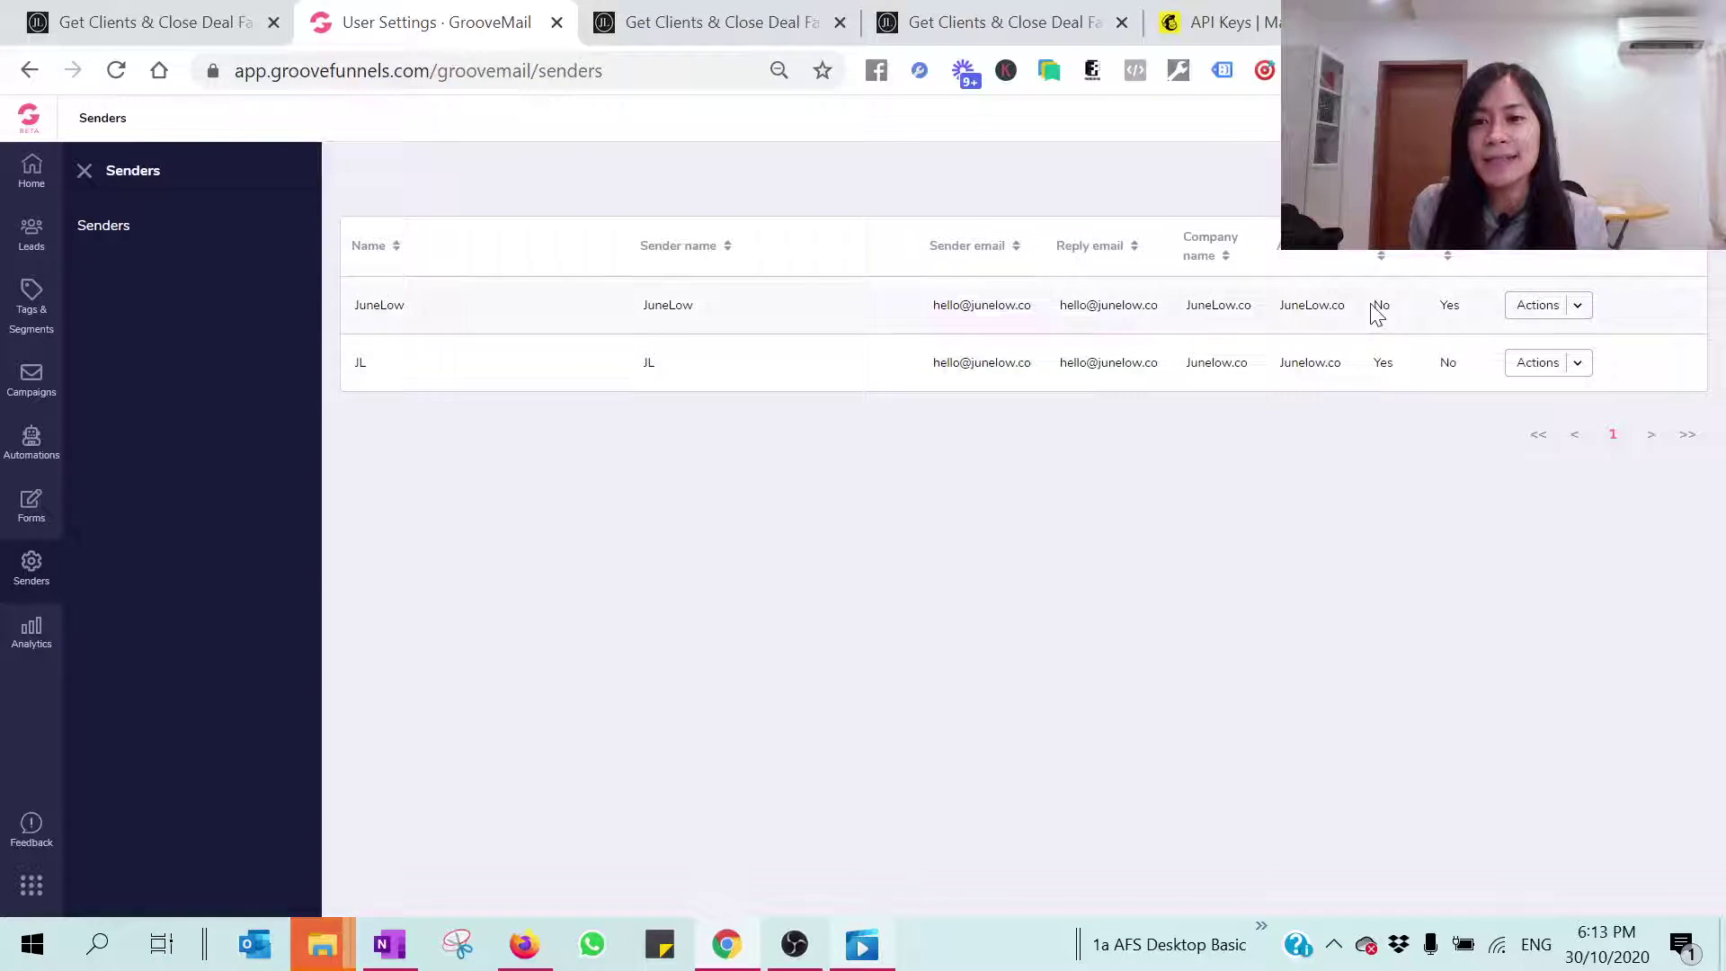
left_click_drag(1400, 276, 1400, 324)
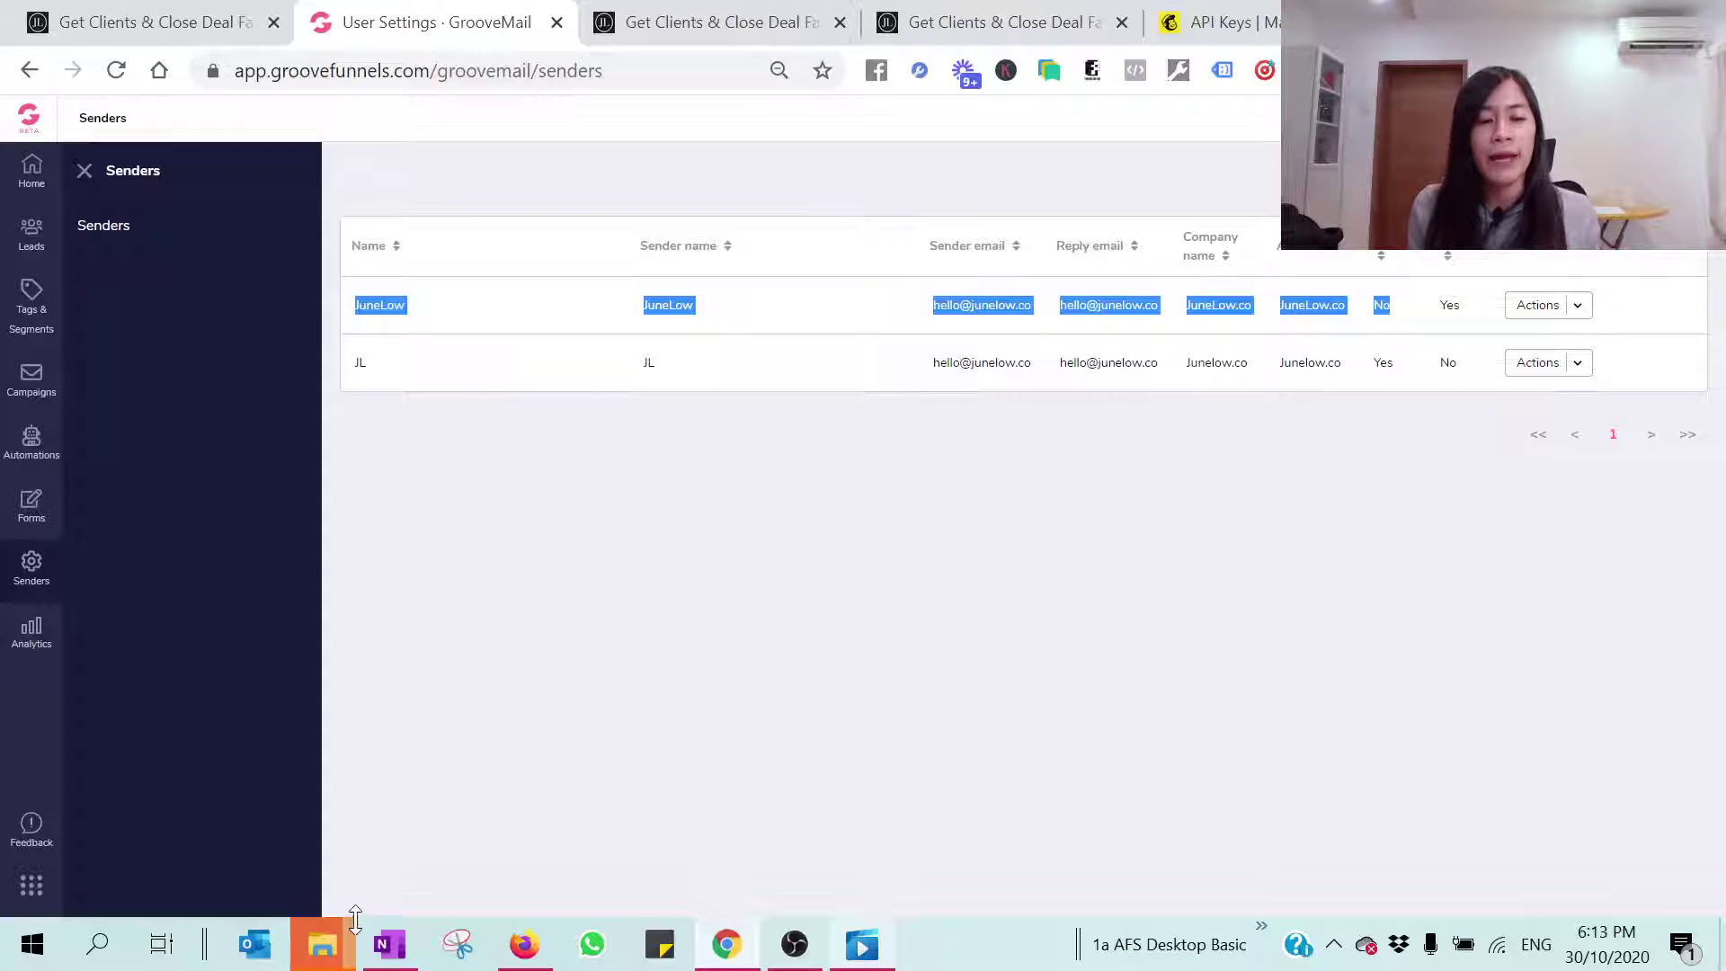
left_click(248, 955)
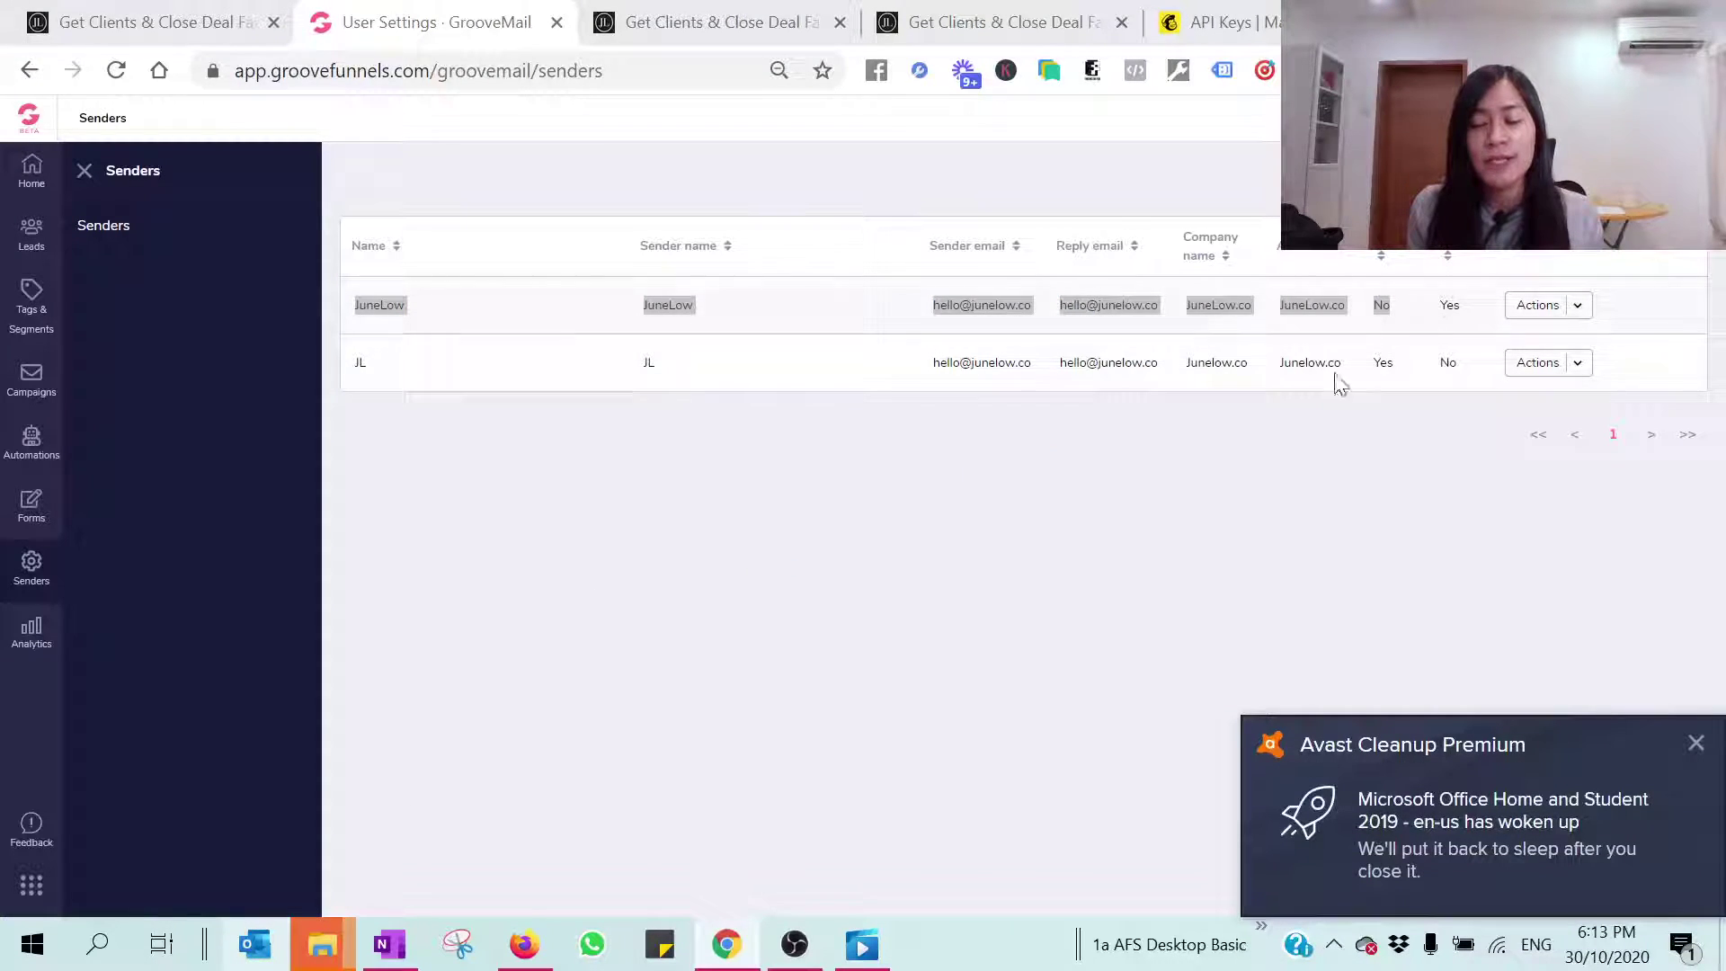
left_click(1696, 743)
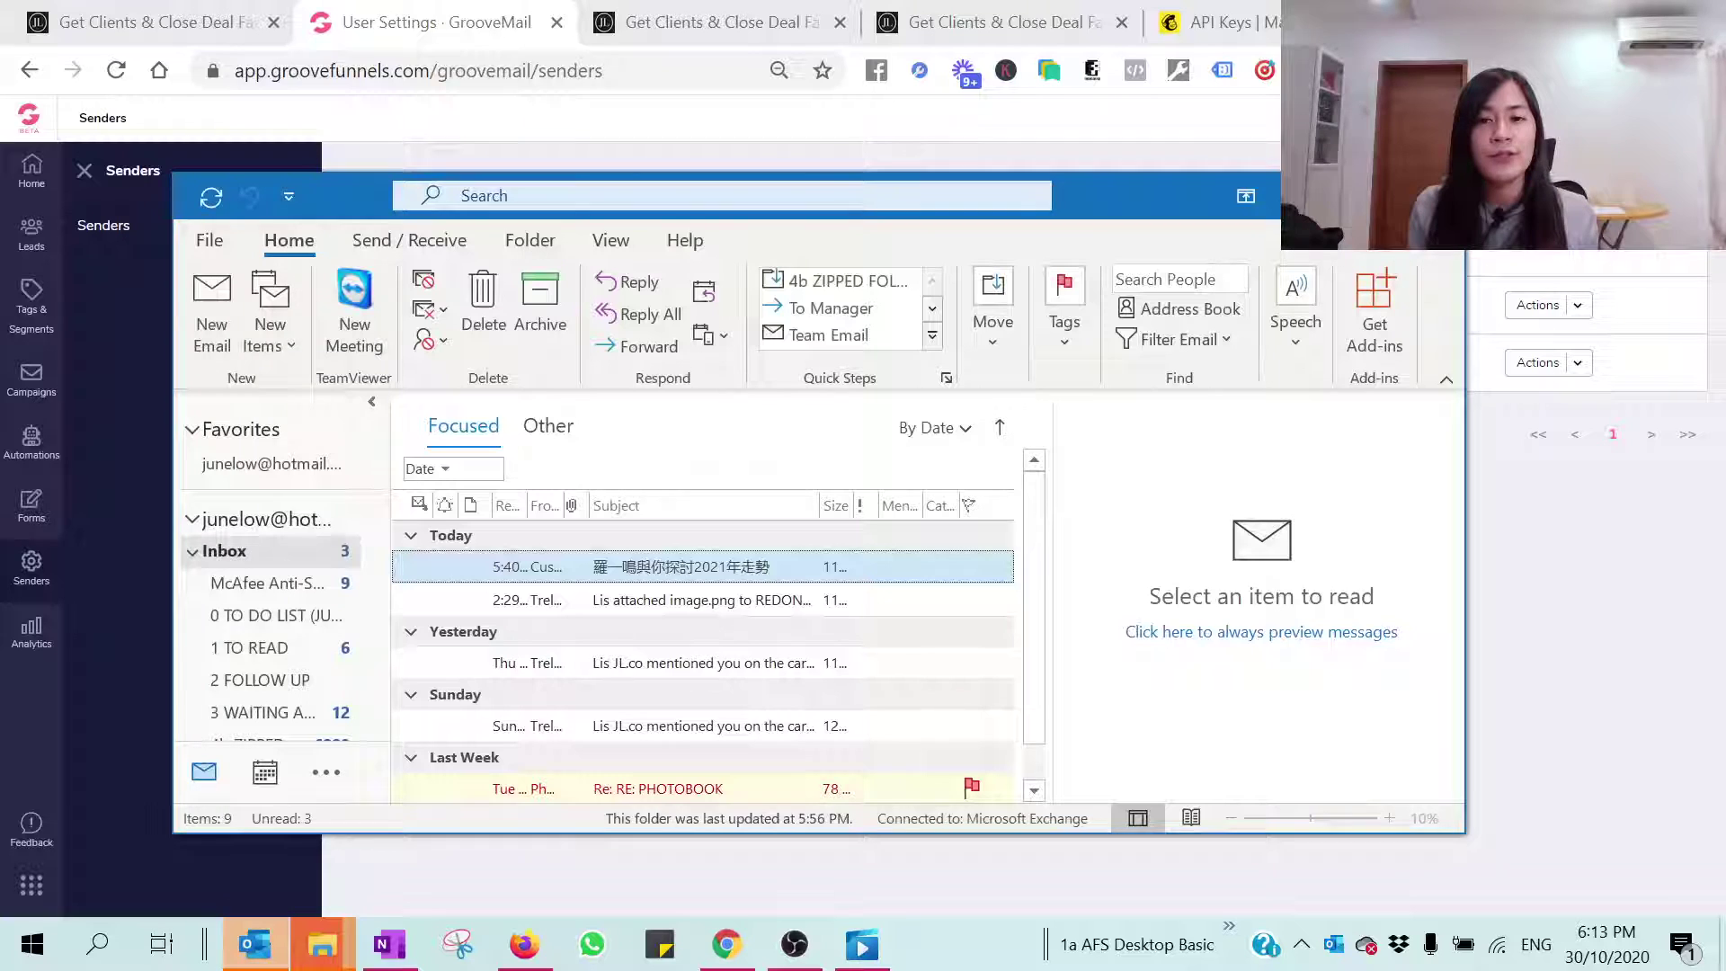
Step: Open the GrooveFunnels Email verification message in the business inbox and follow its Verify link
scroll(117, 607, "down", 15)
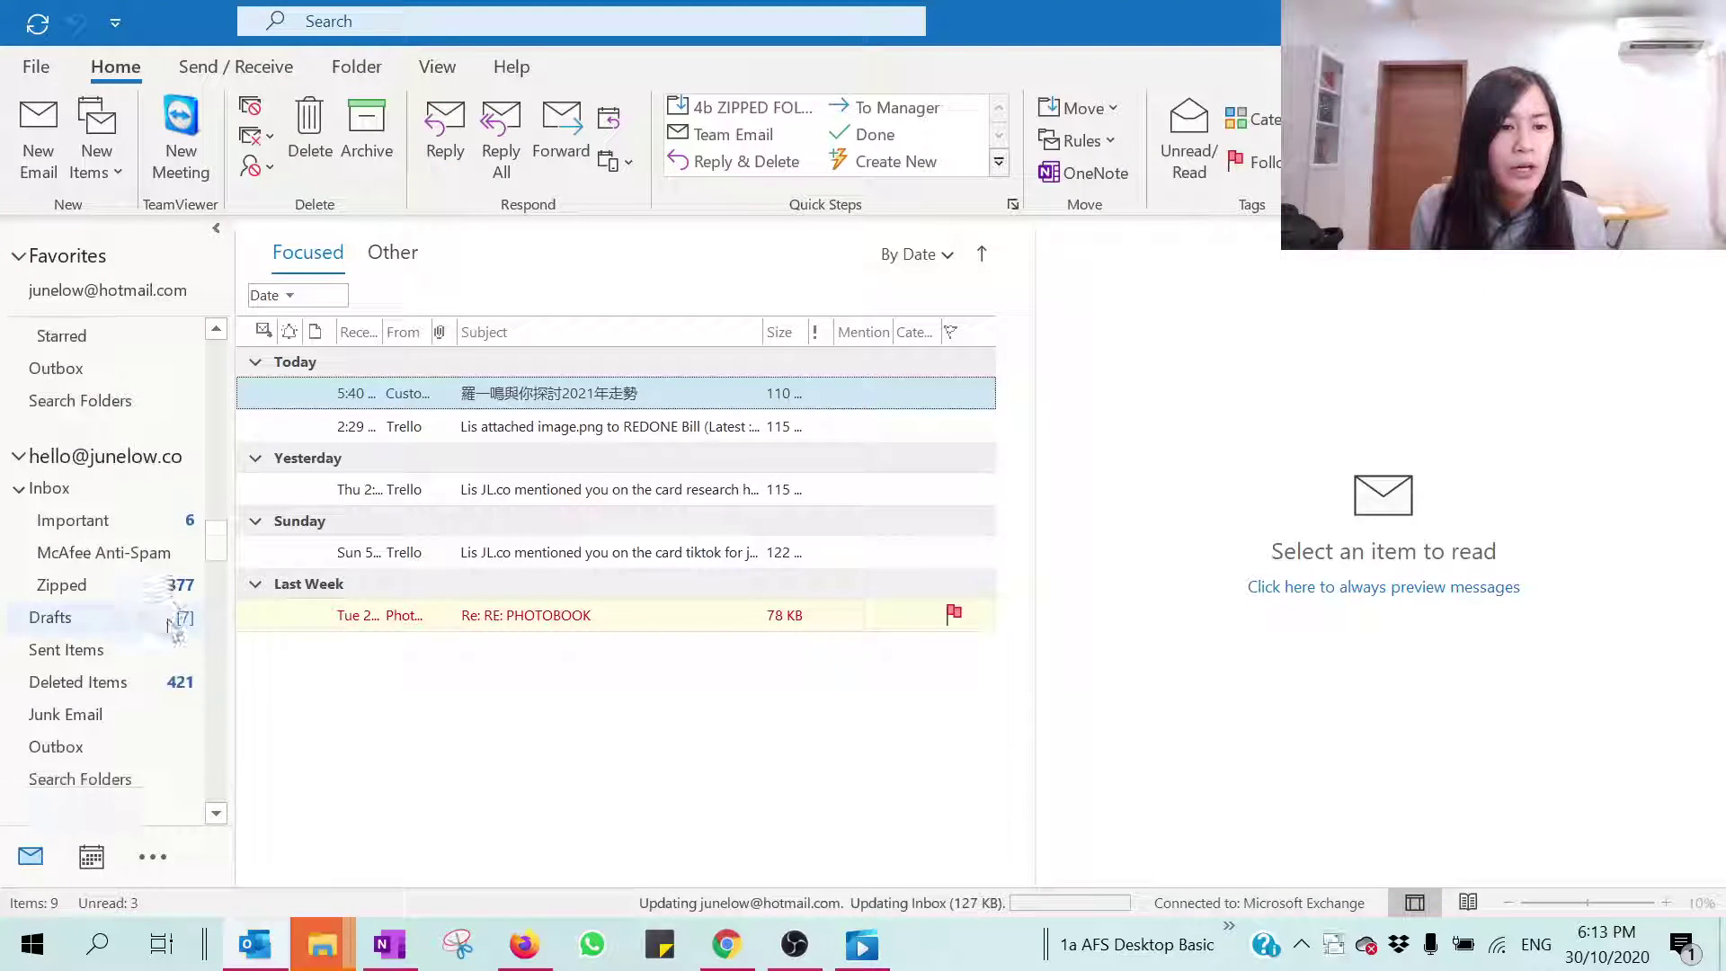
scroll(170, 625, "up", 2)
left_click(193, 551)
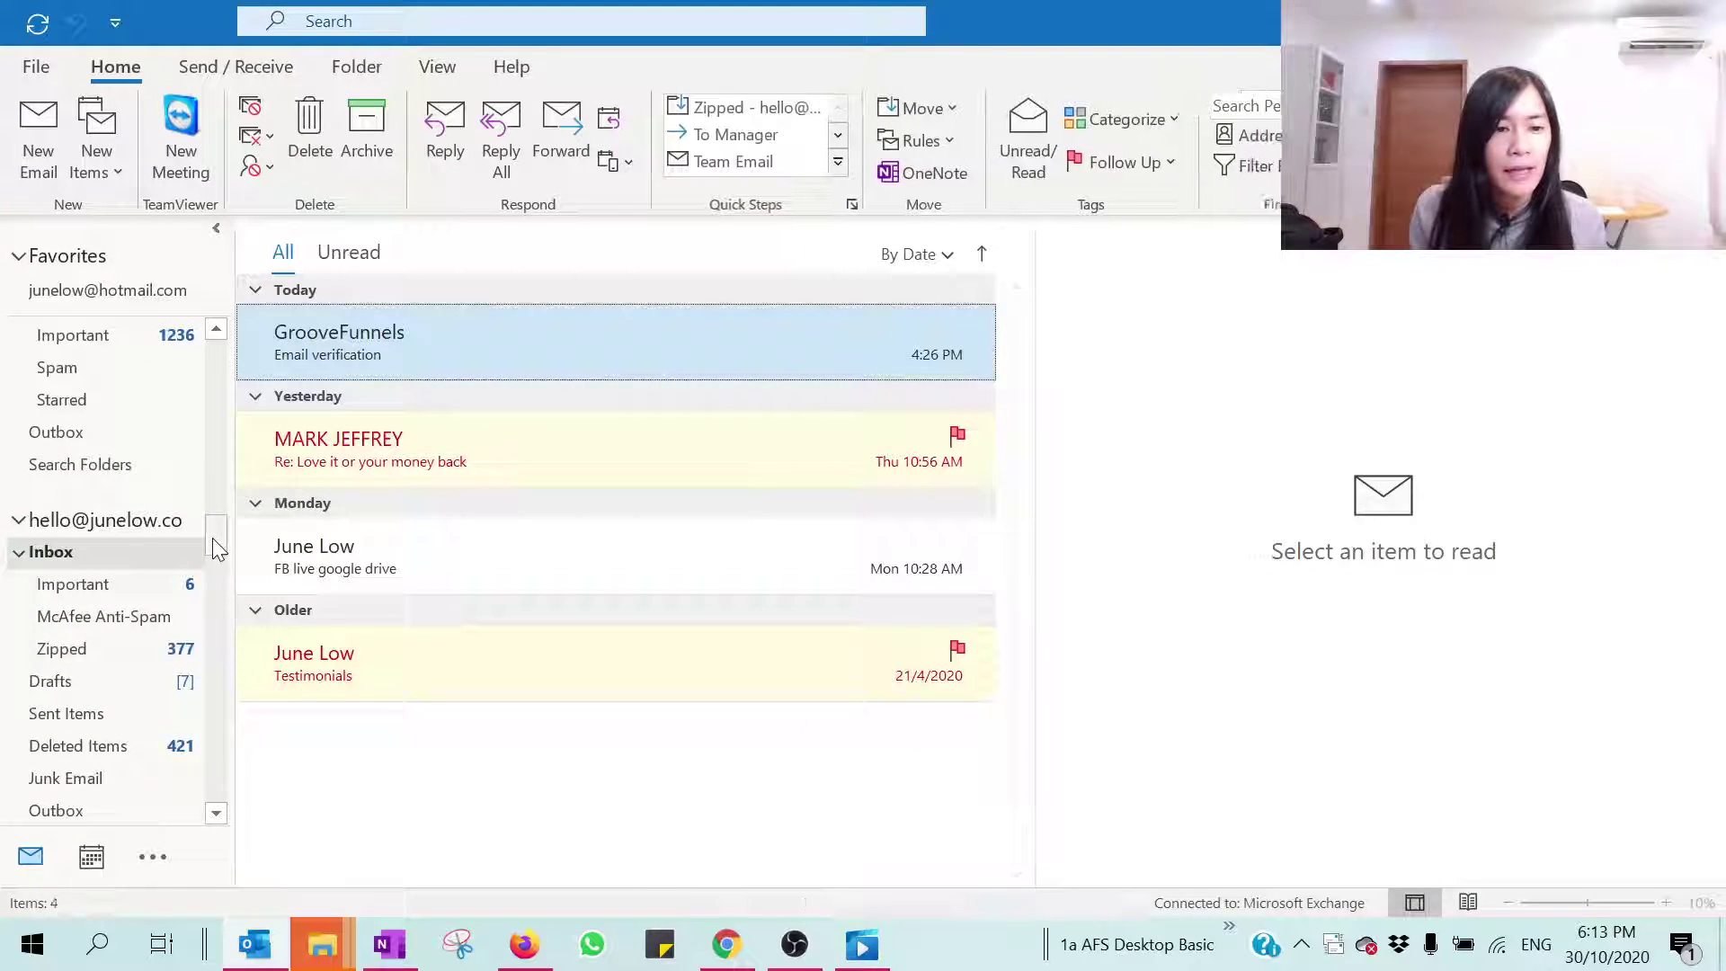
left_click(479, 321)
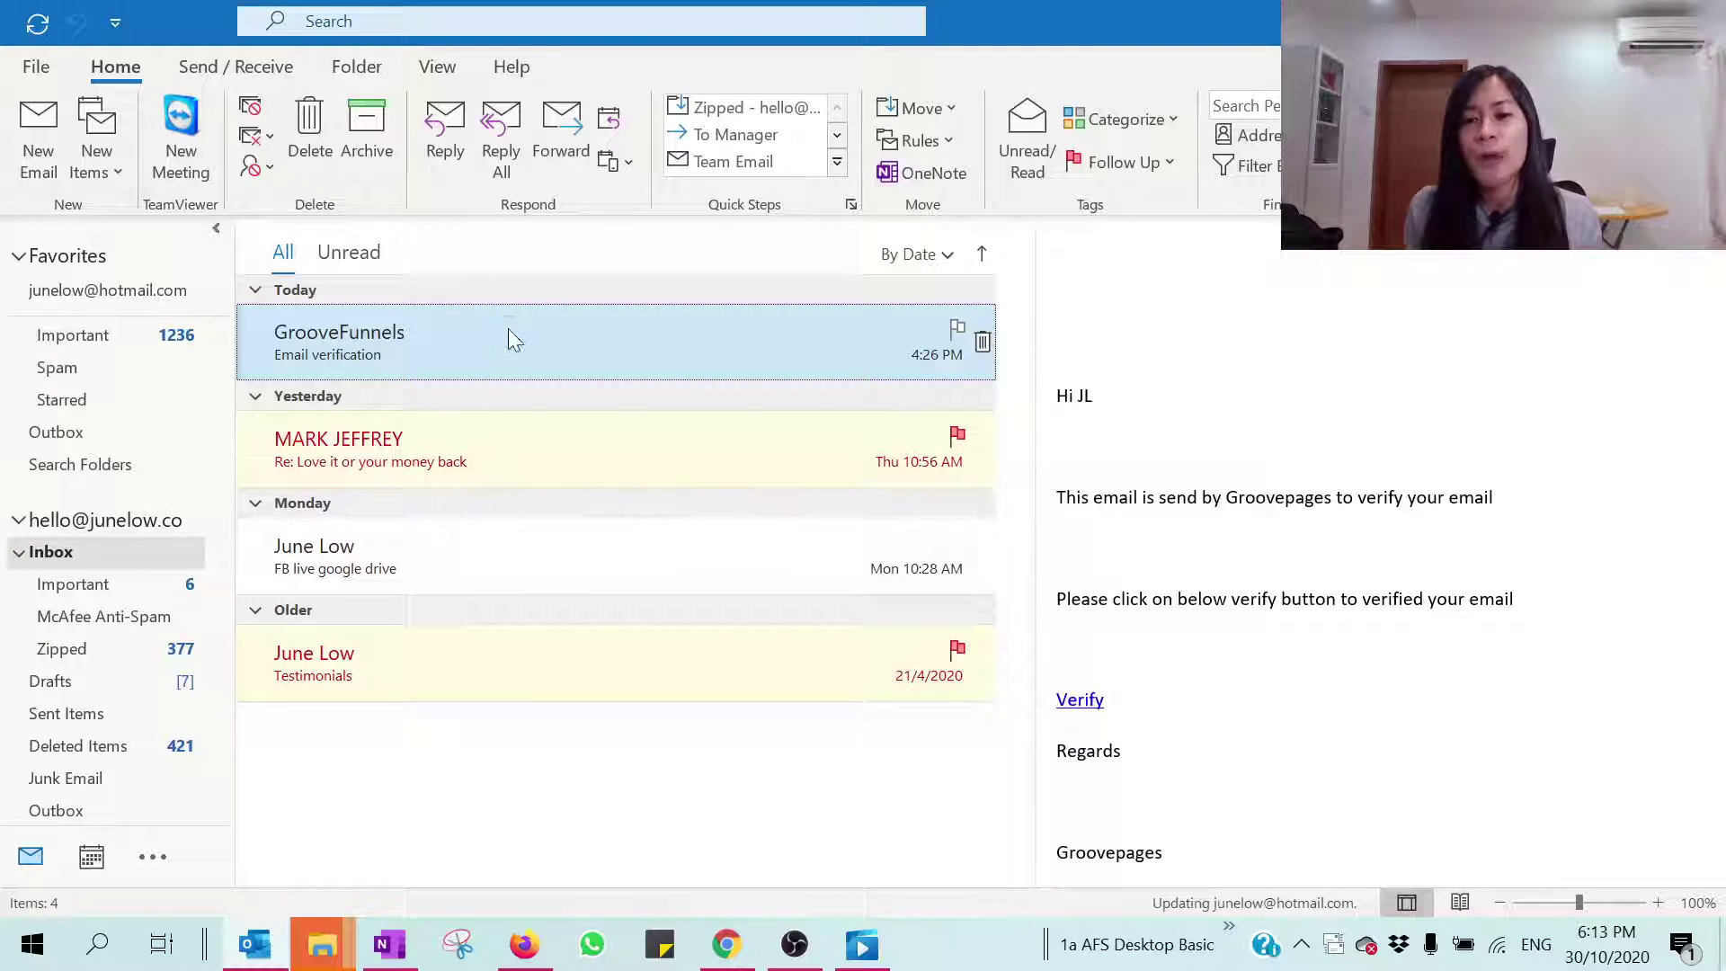
double_click(509, 338)
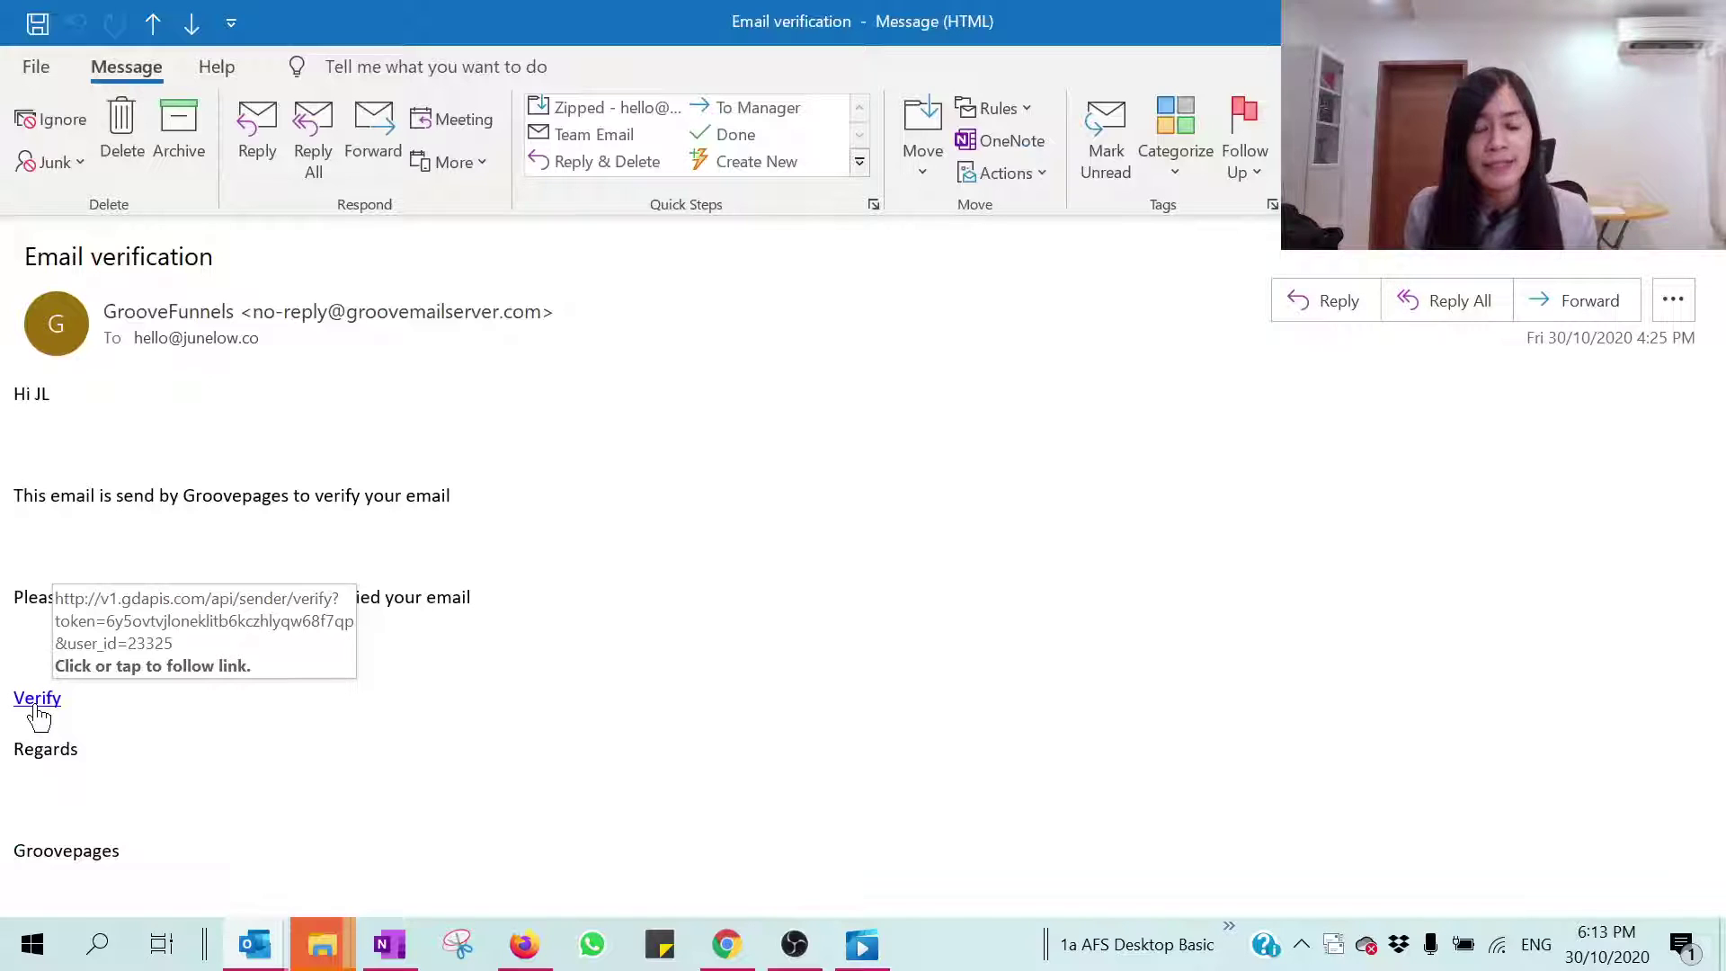
left_click(37, 707)
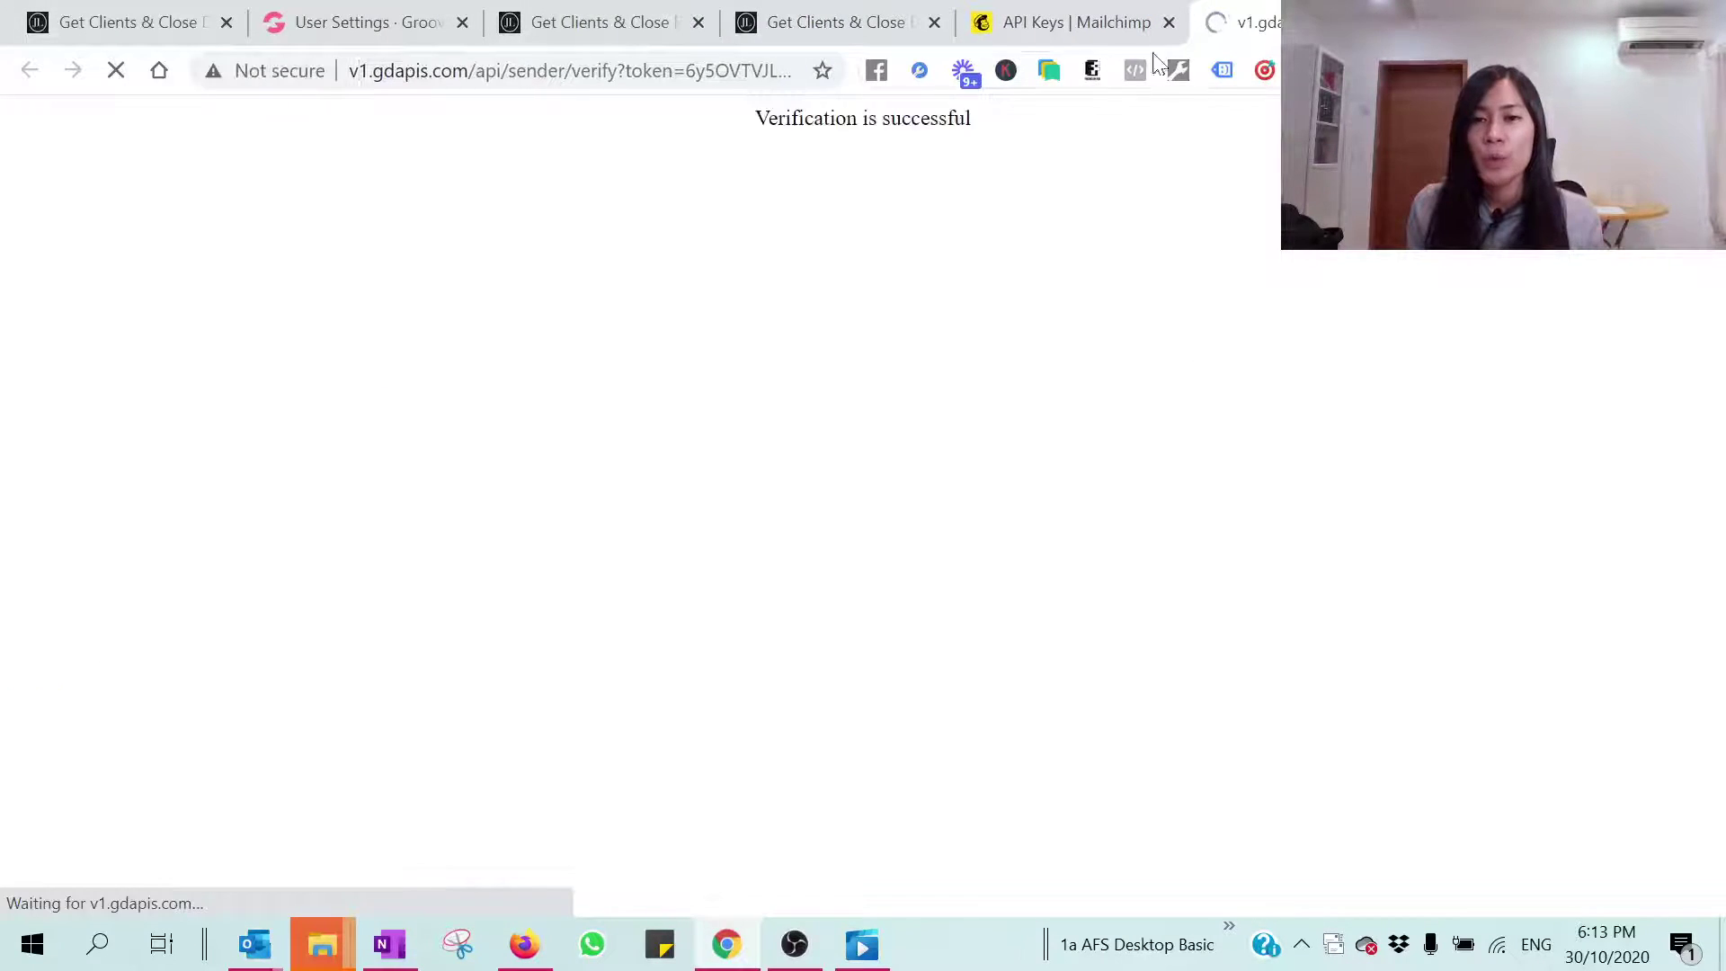
Step: Close the verification page and confirm the new sender shows Verified 'Yes' in the Senders list
left_click_drag(580, 198, 1097, 188)
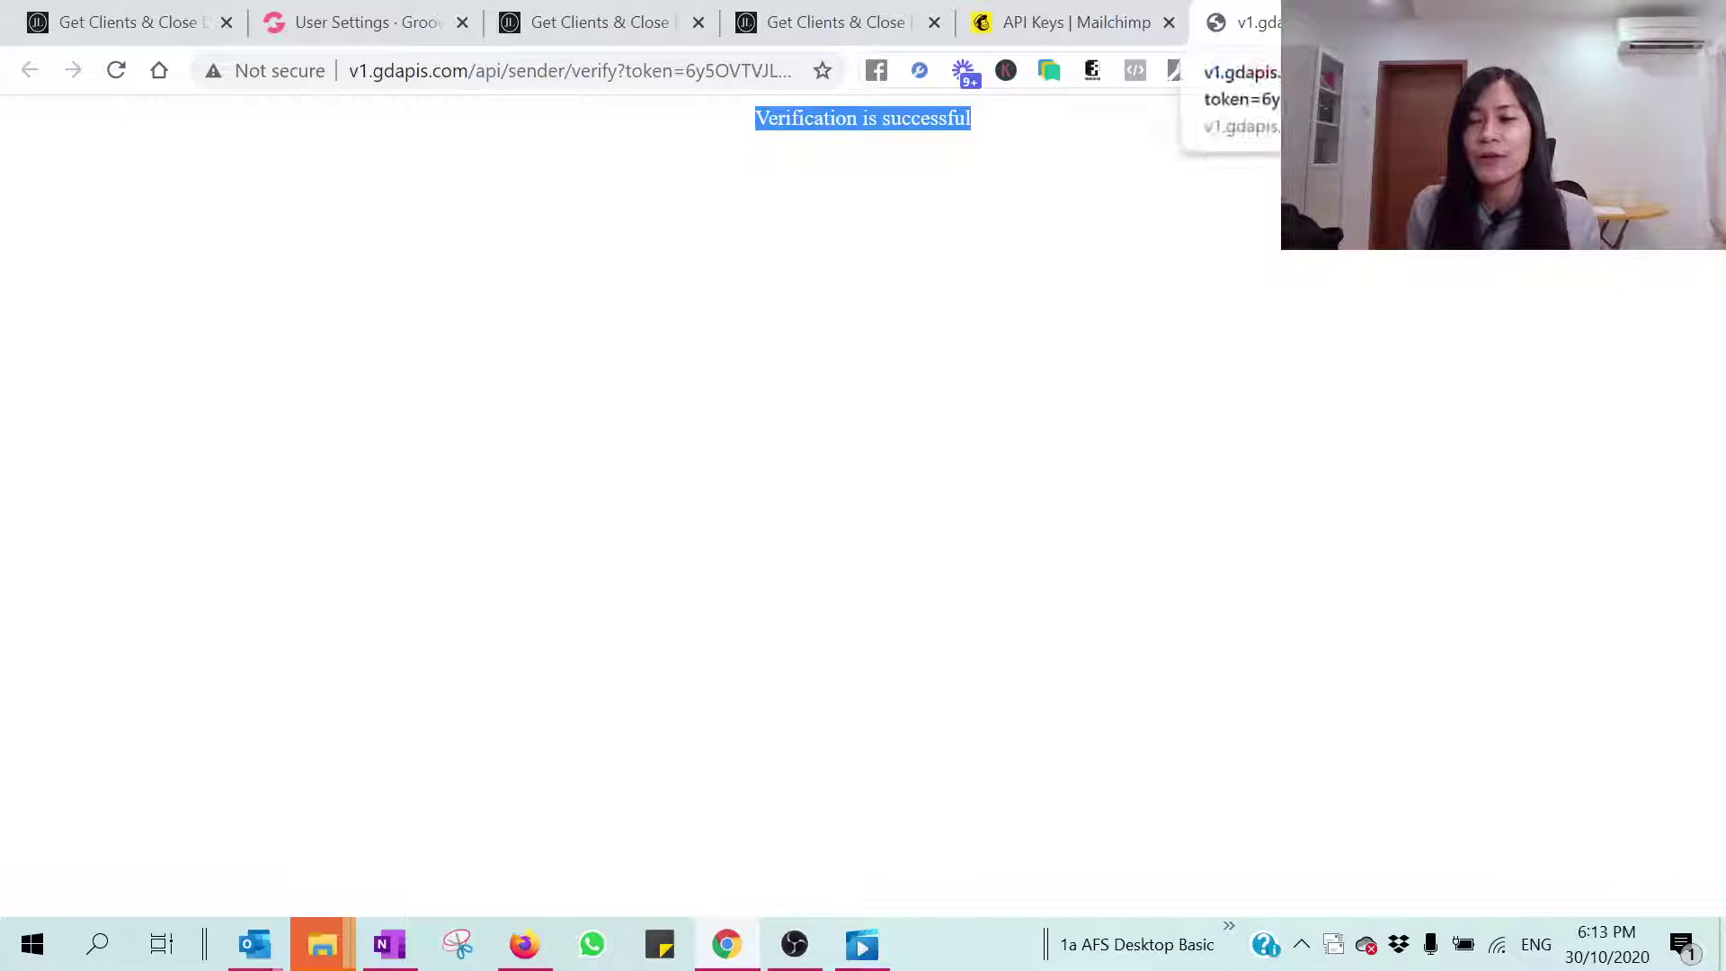
key("ctrl+w")
left_click(435, 17)
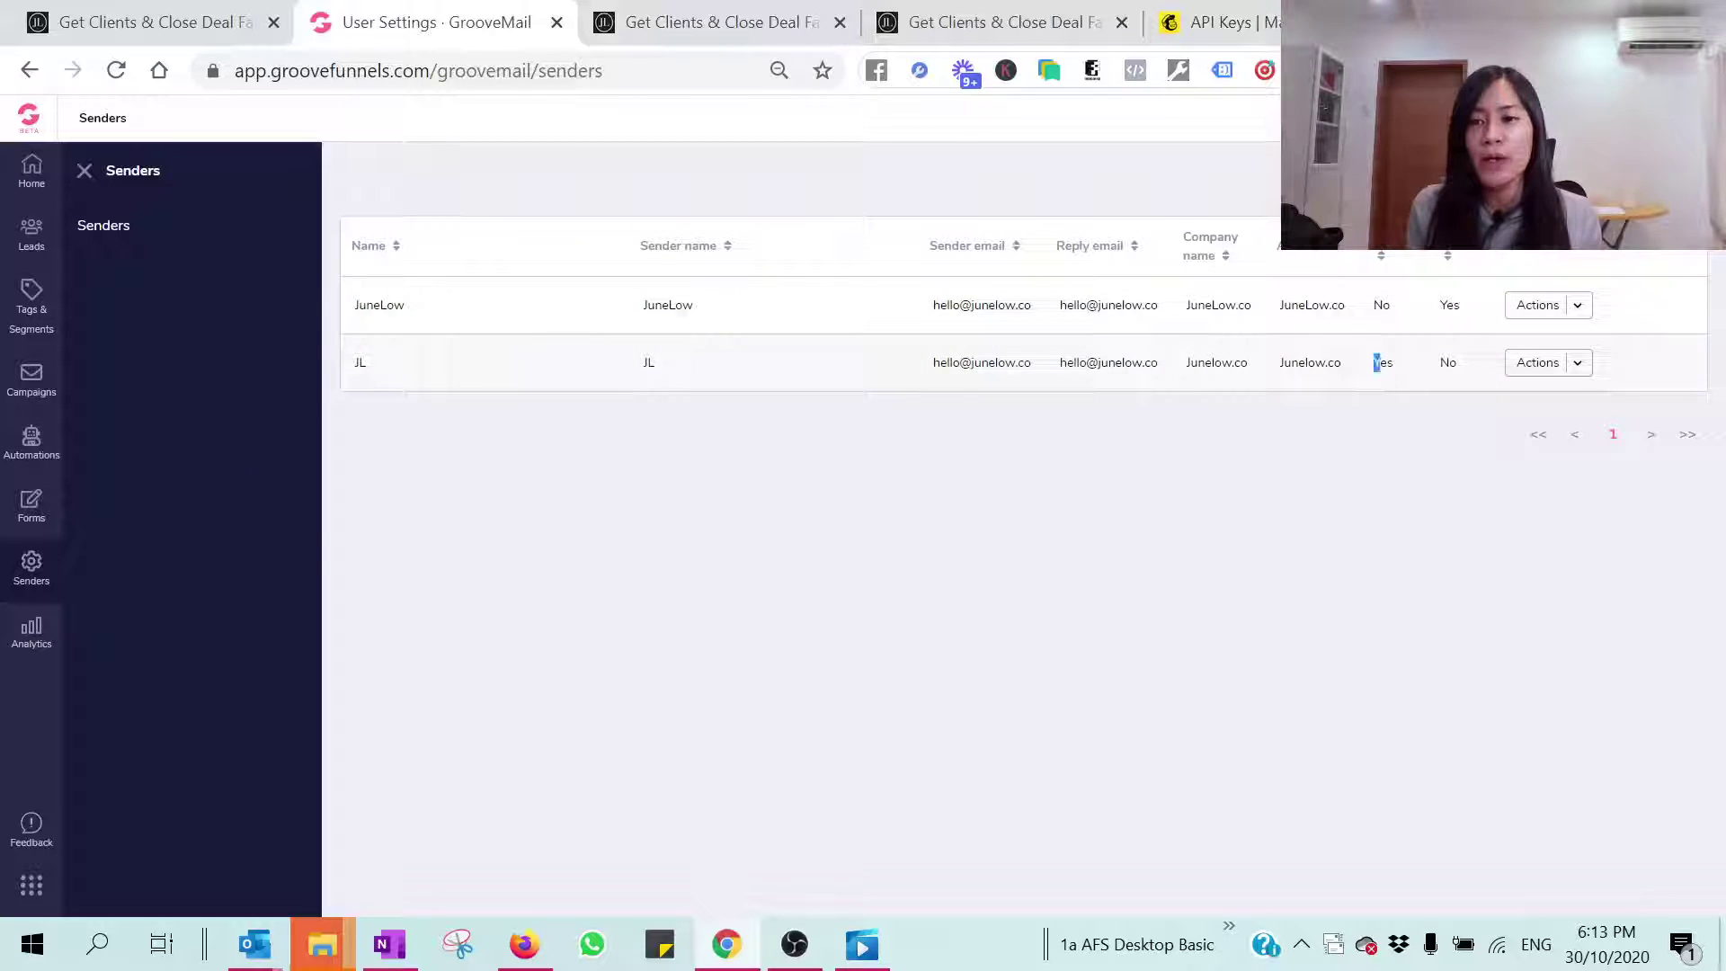
double_click(1381, 362)
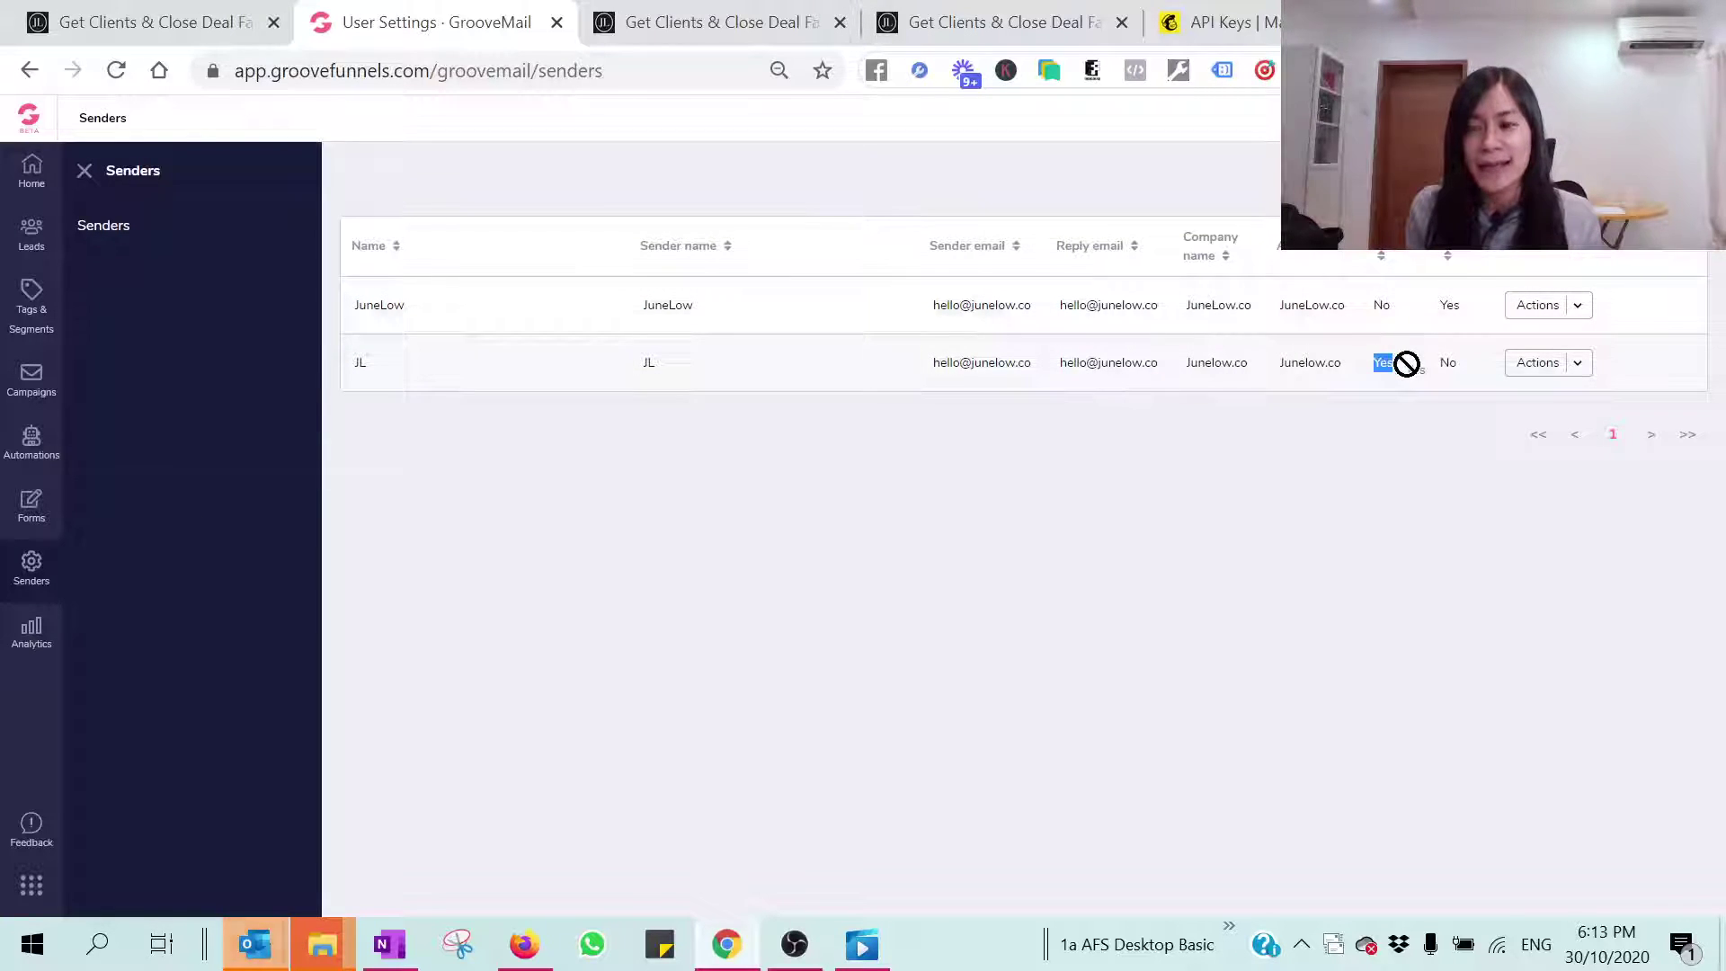
left_click(1579, 364)
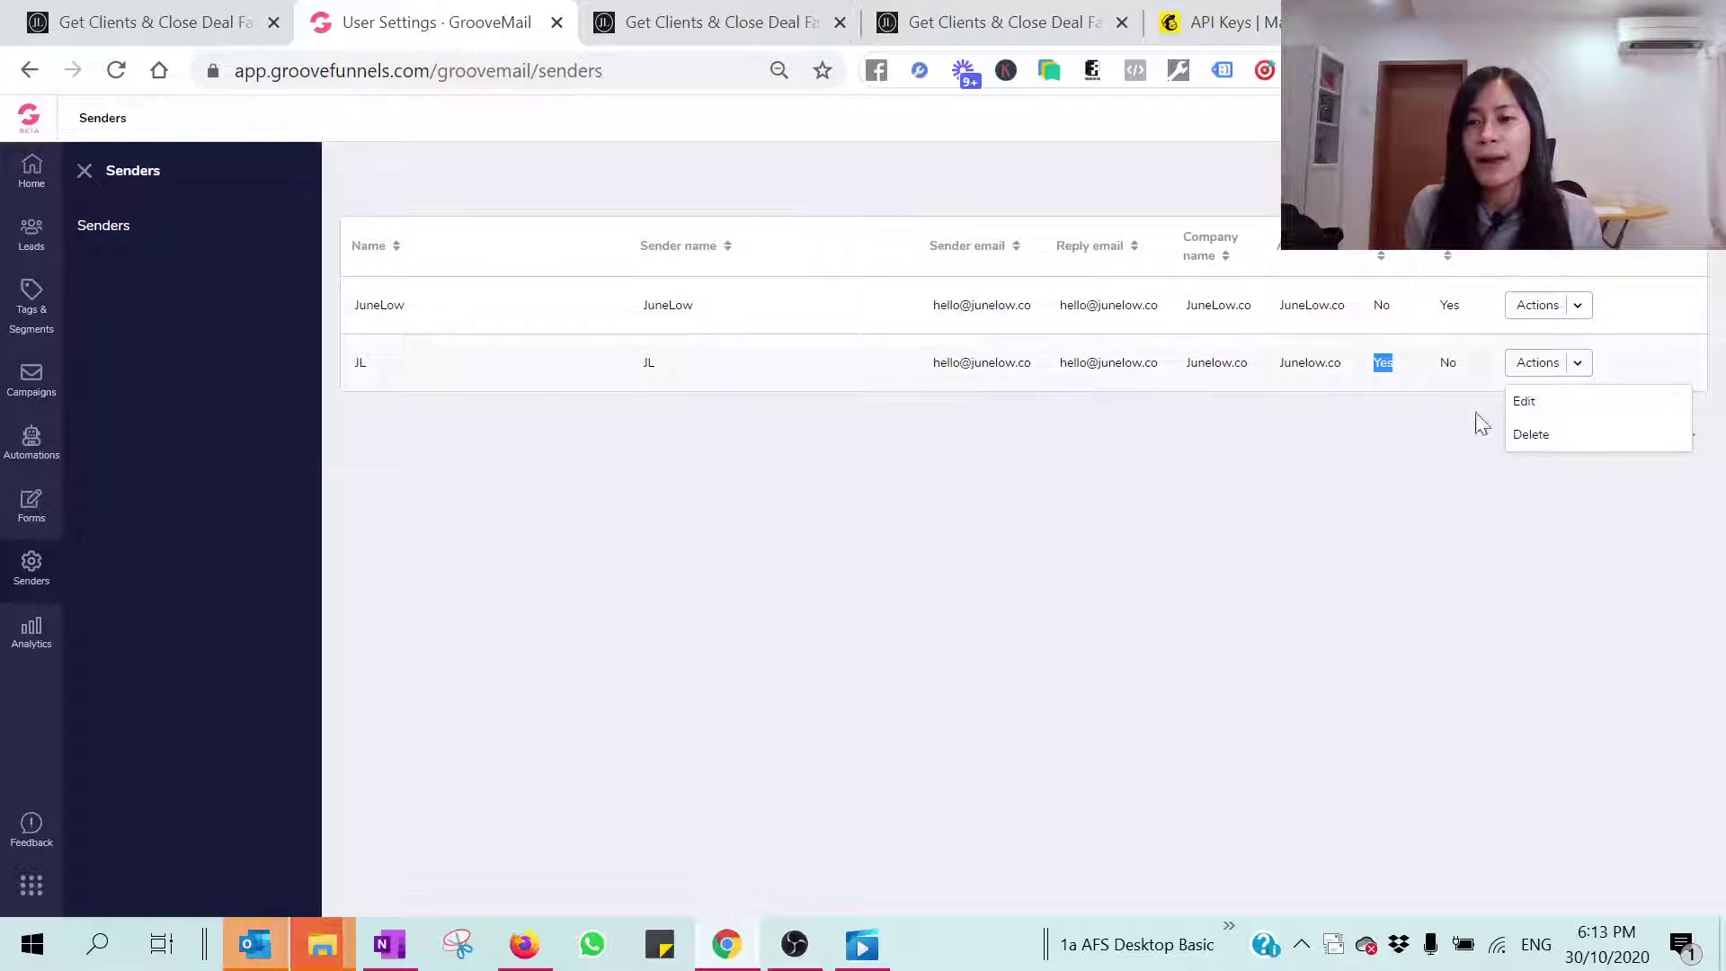
left_click(553, 434)
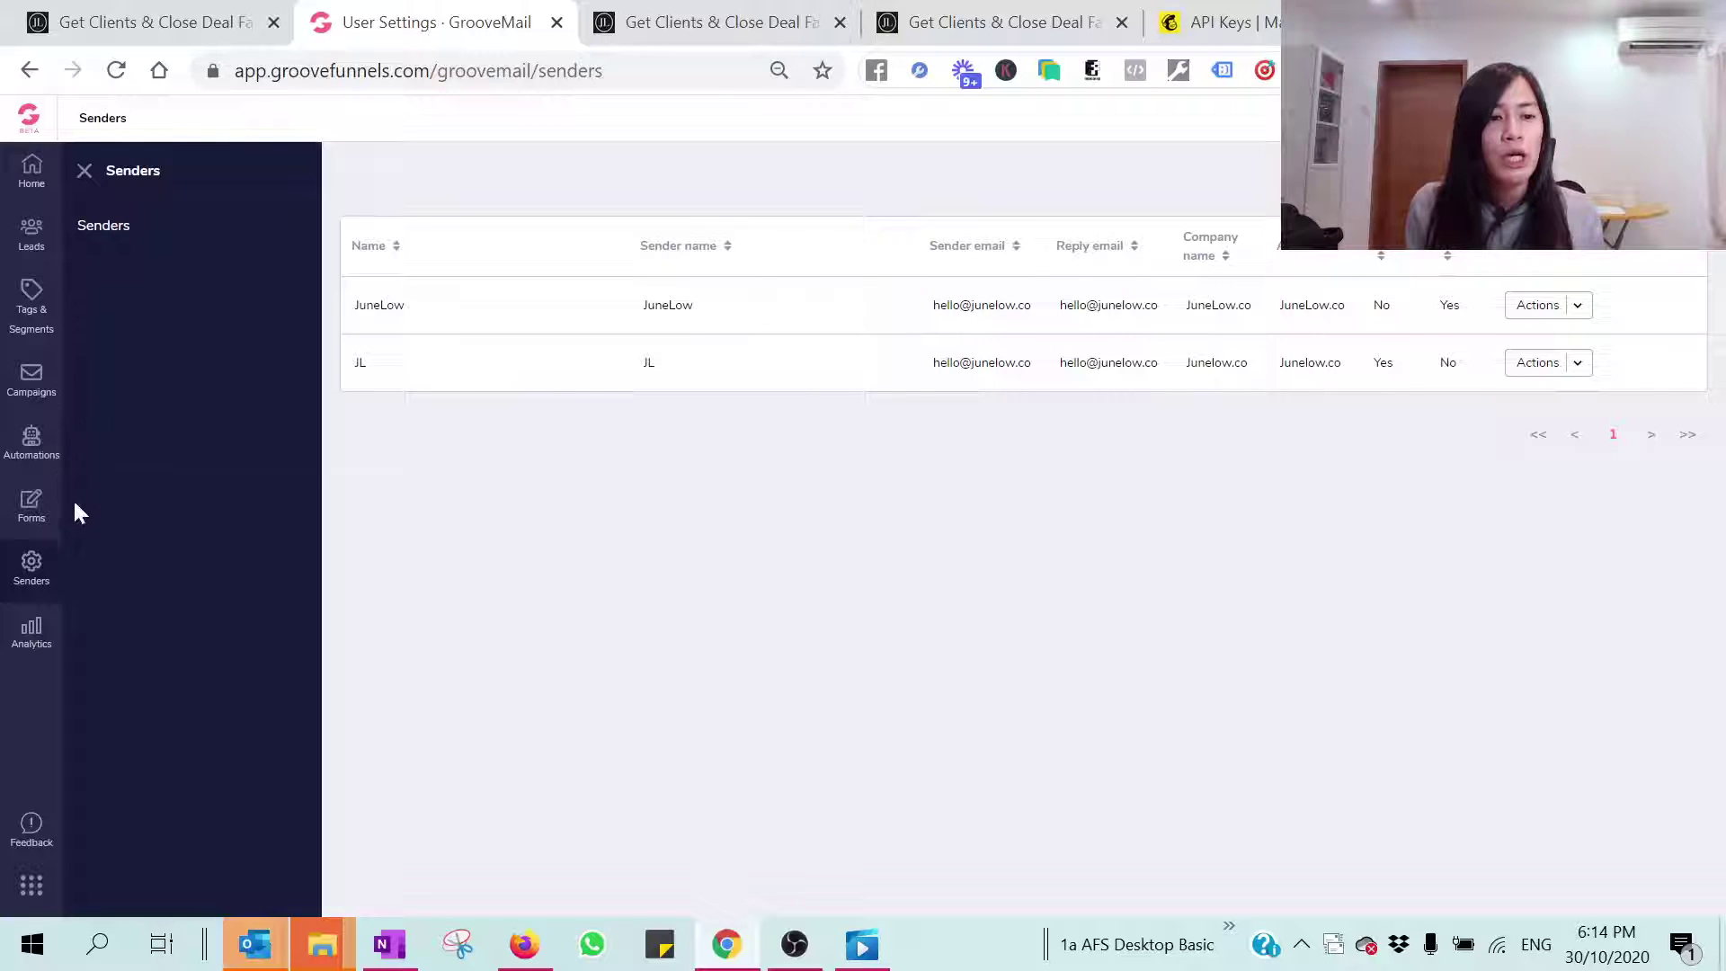
left_click(30, 508)
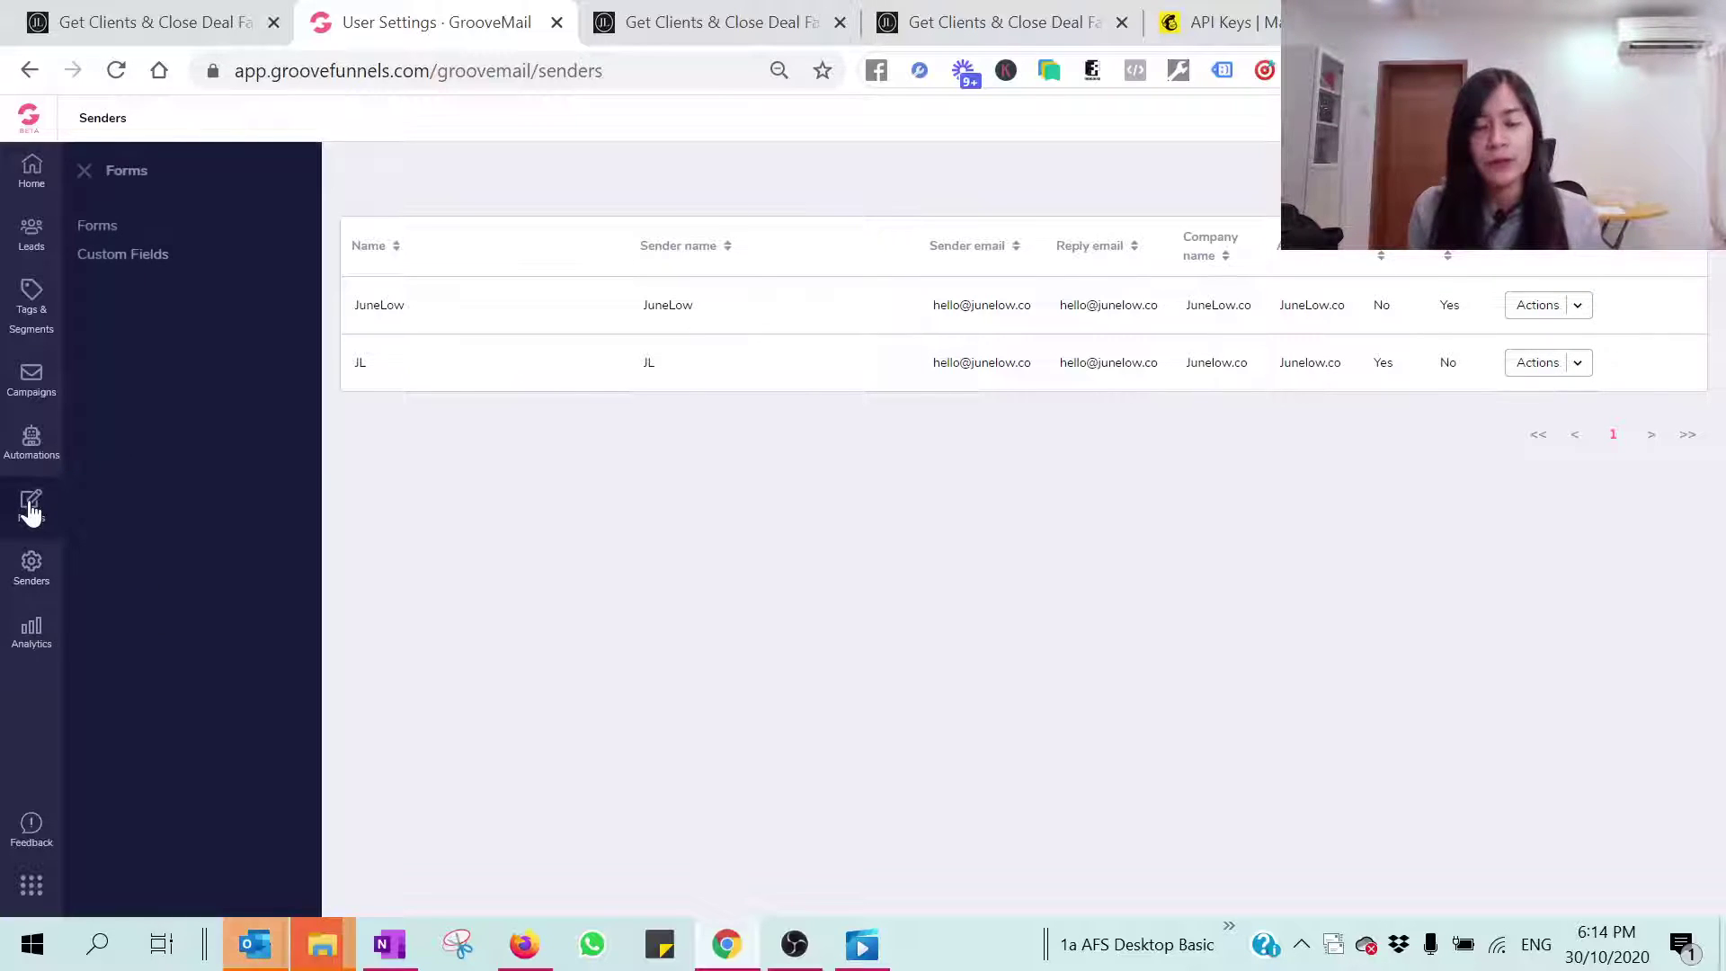
Step: Create and save a new form named testingbyjune from the Forms list
left_click(113, 230)
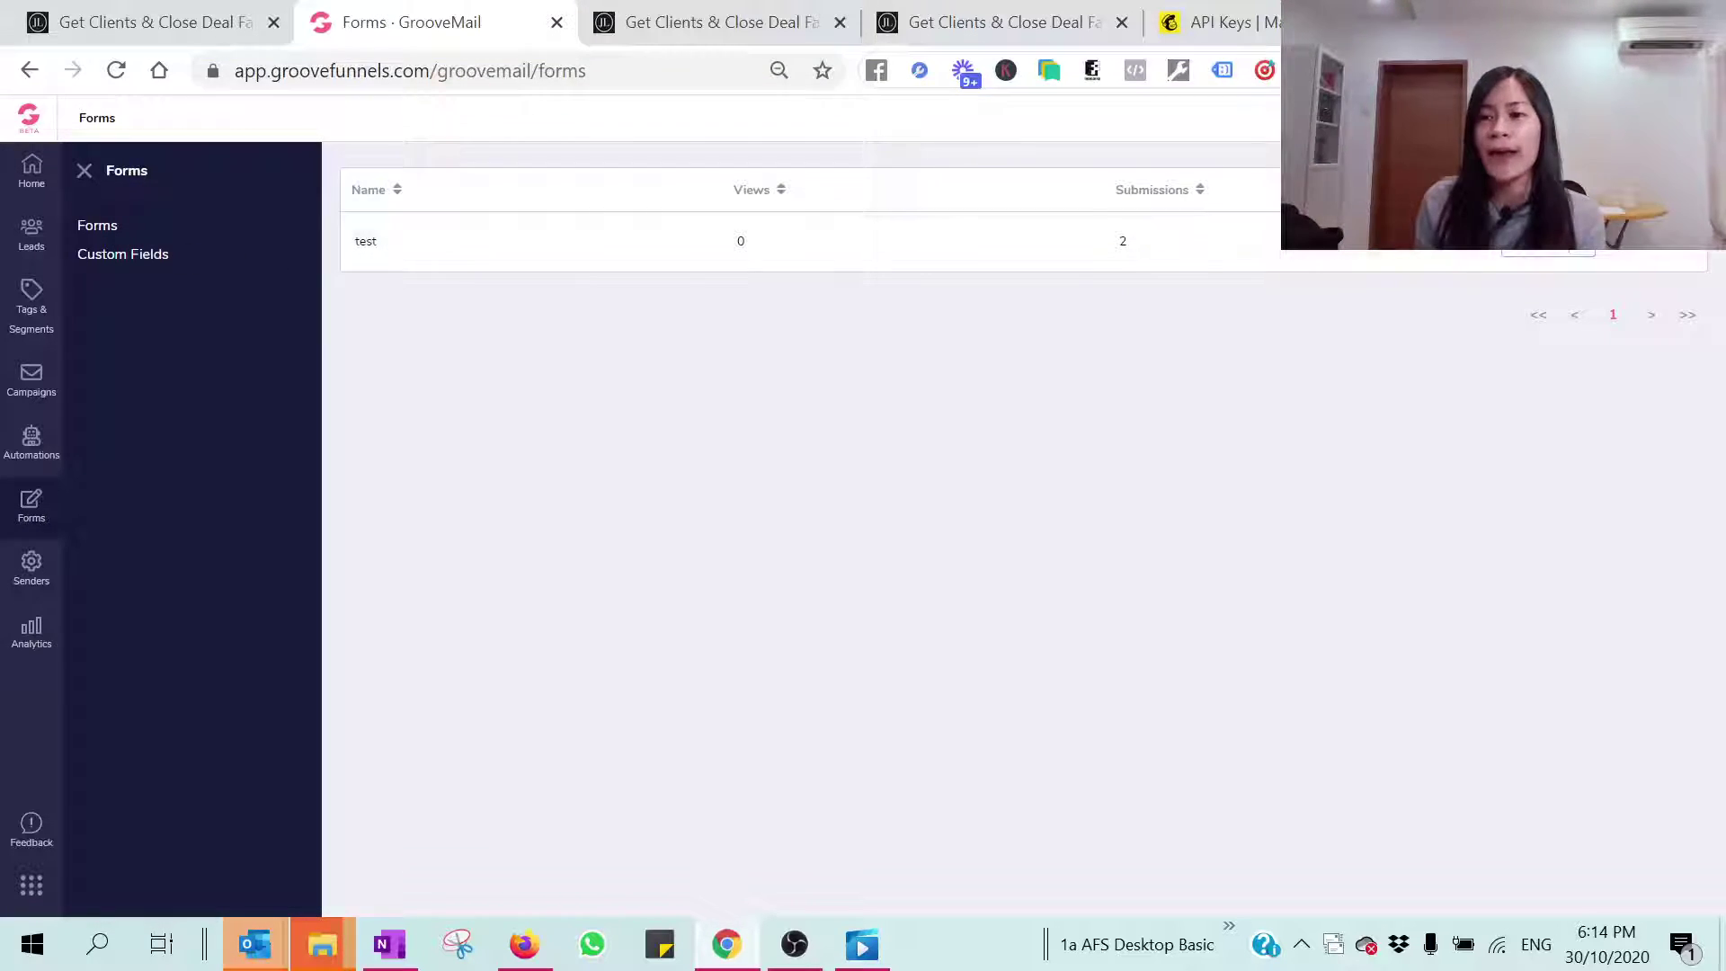
left_click(1549, 243)
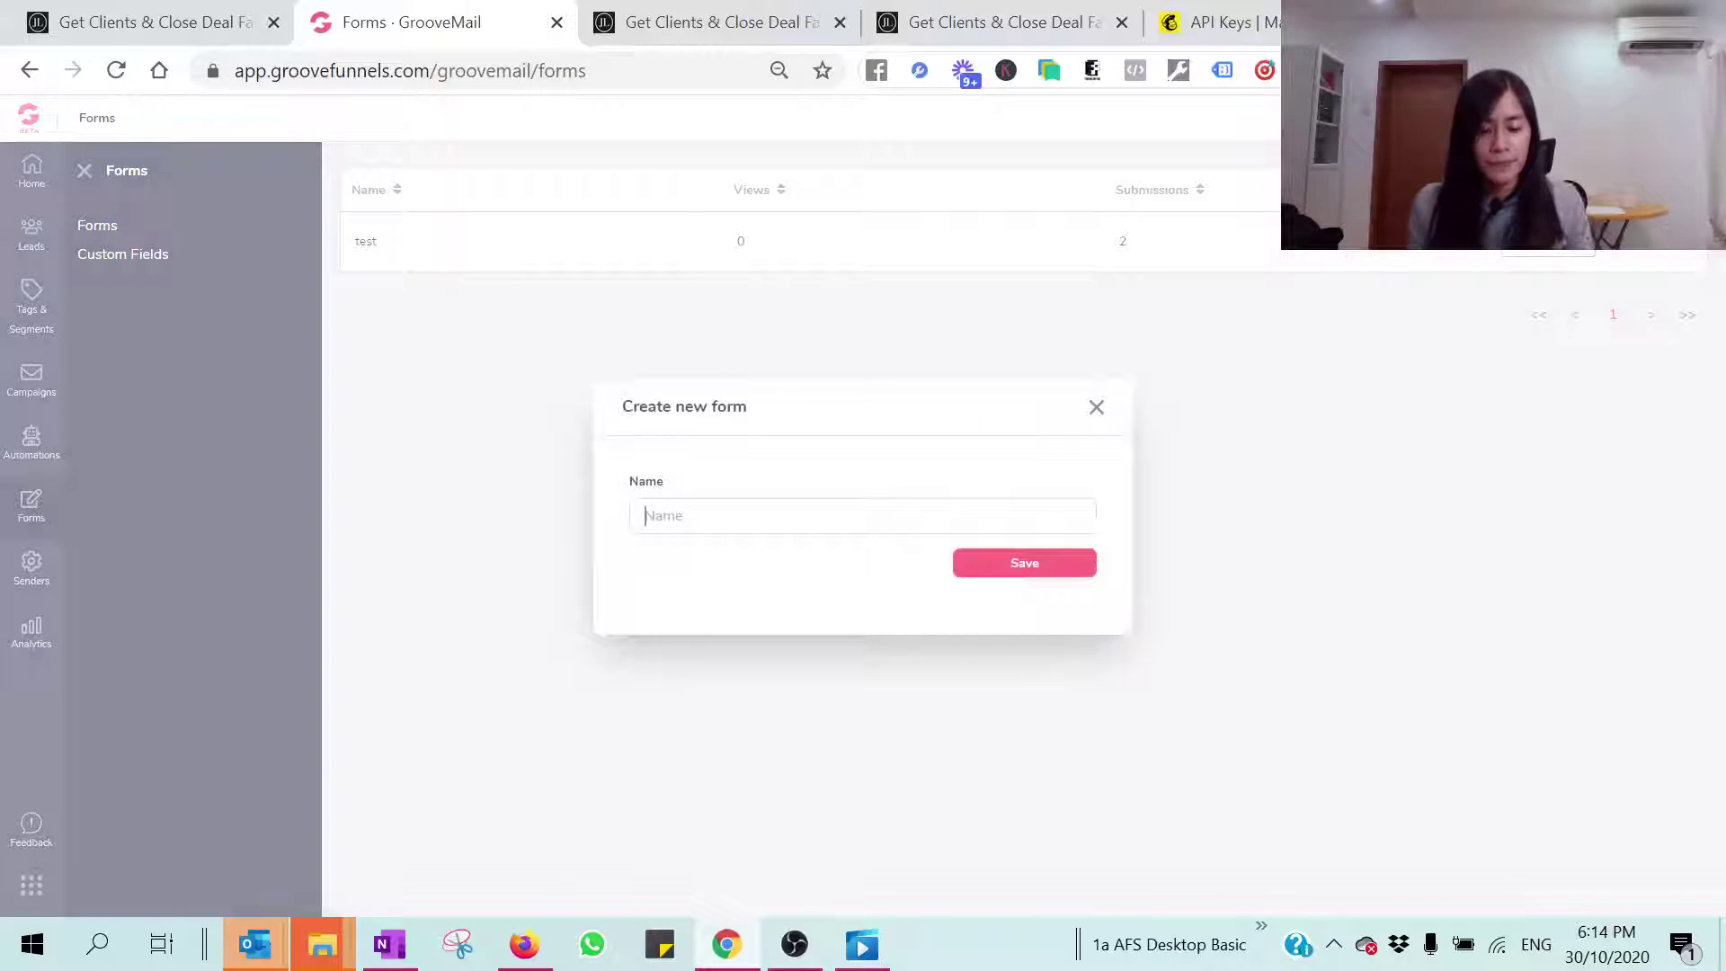
type("testingbyjune")
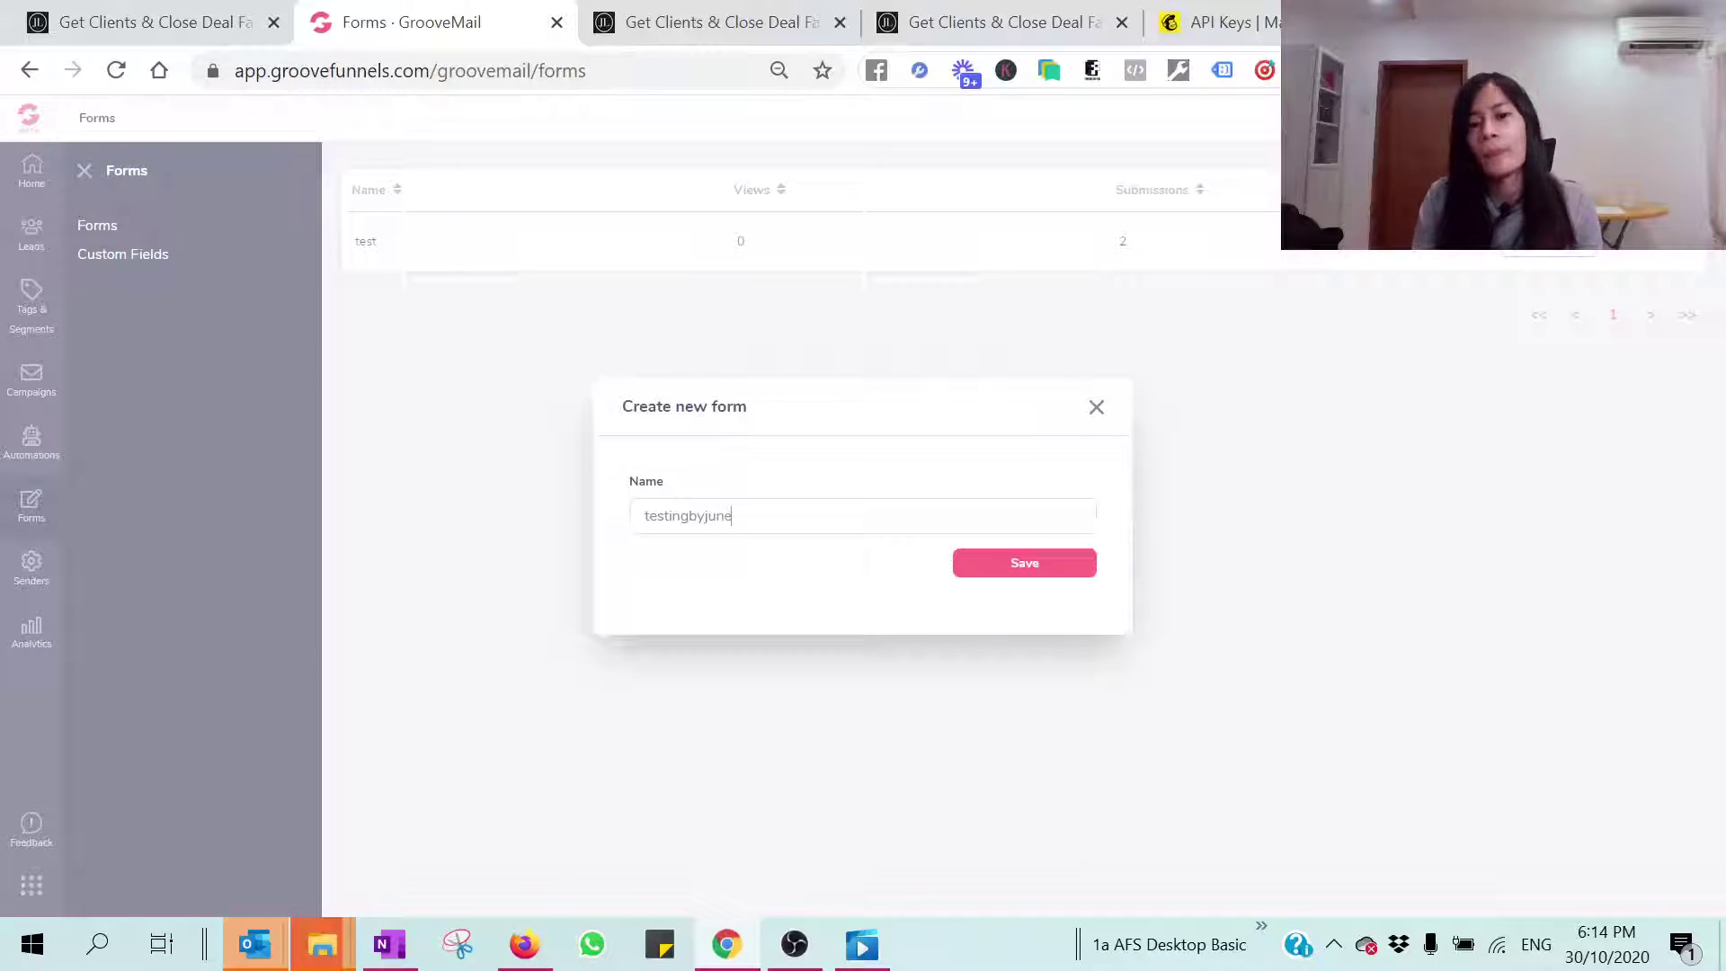
left_click(1050, 572)
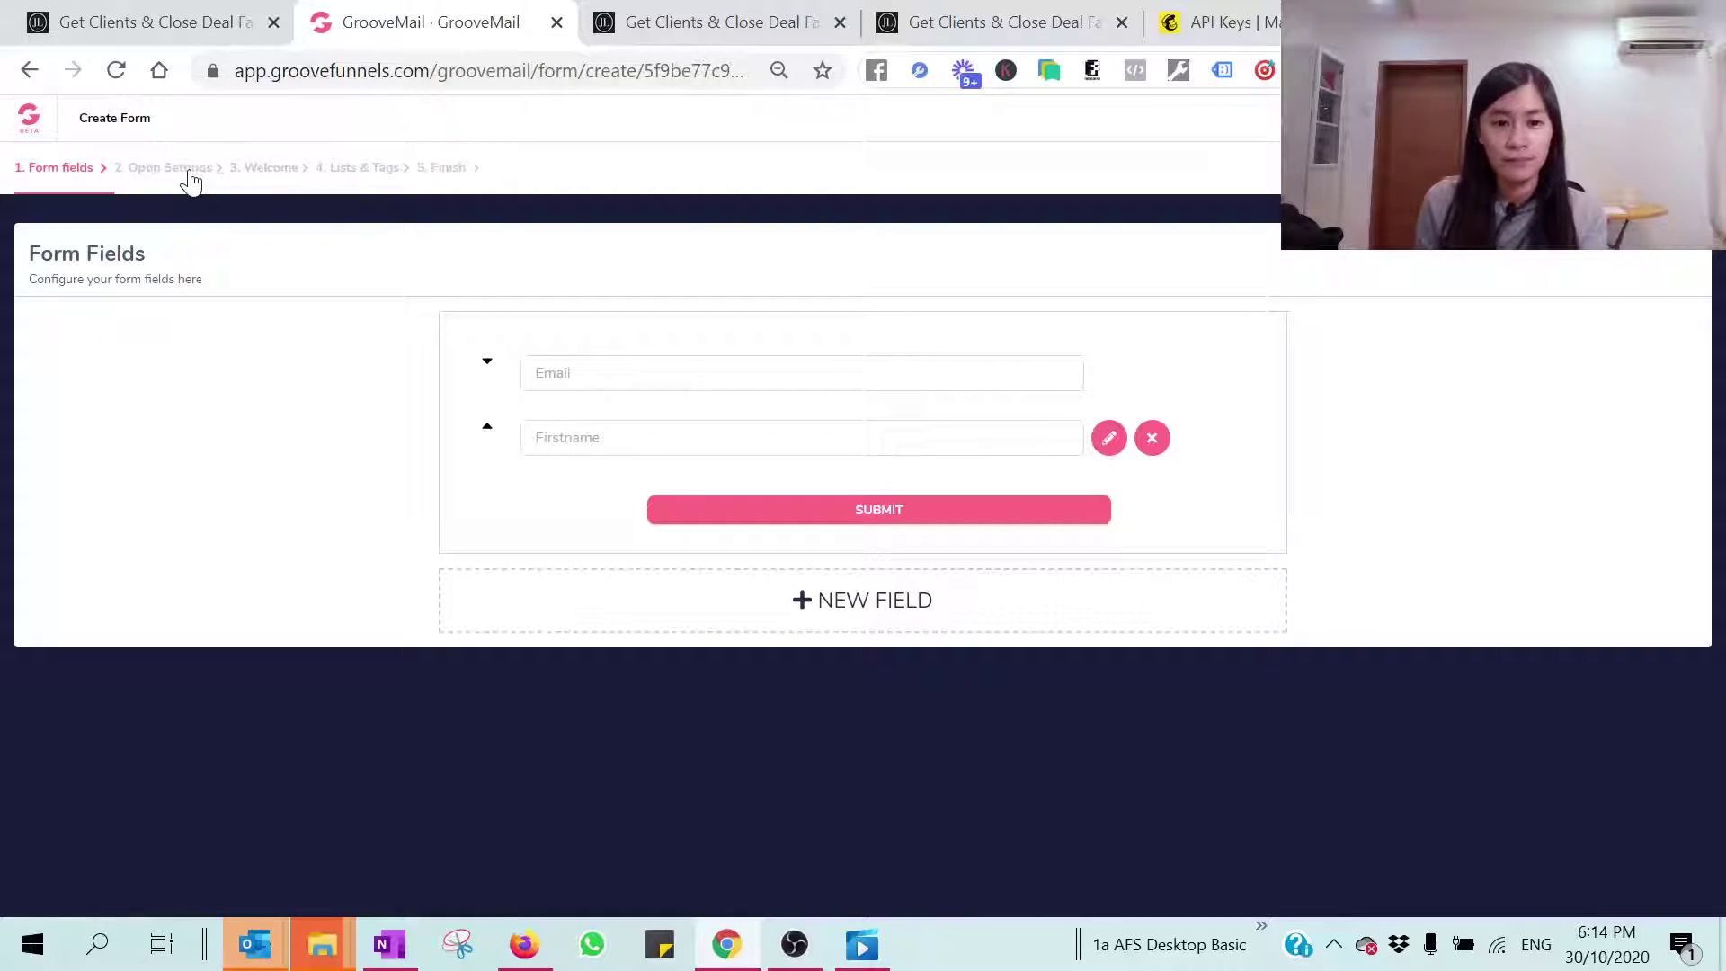
left_click(142, 183)
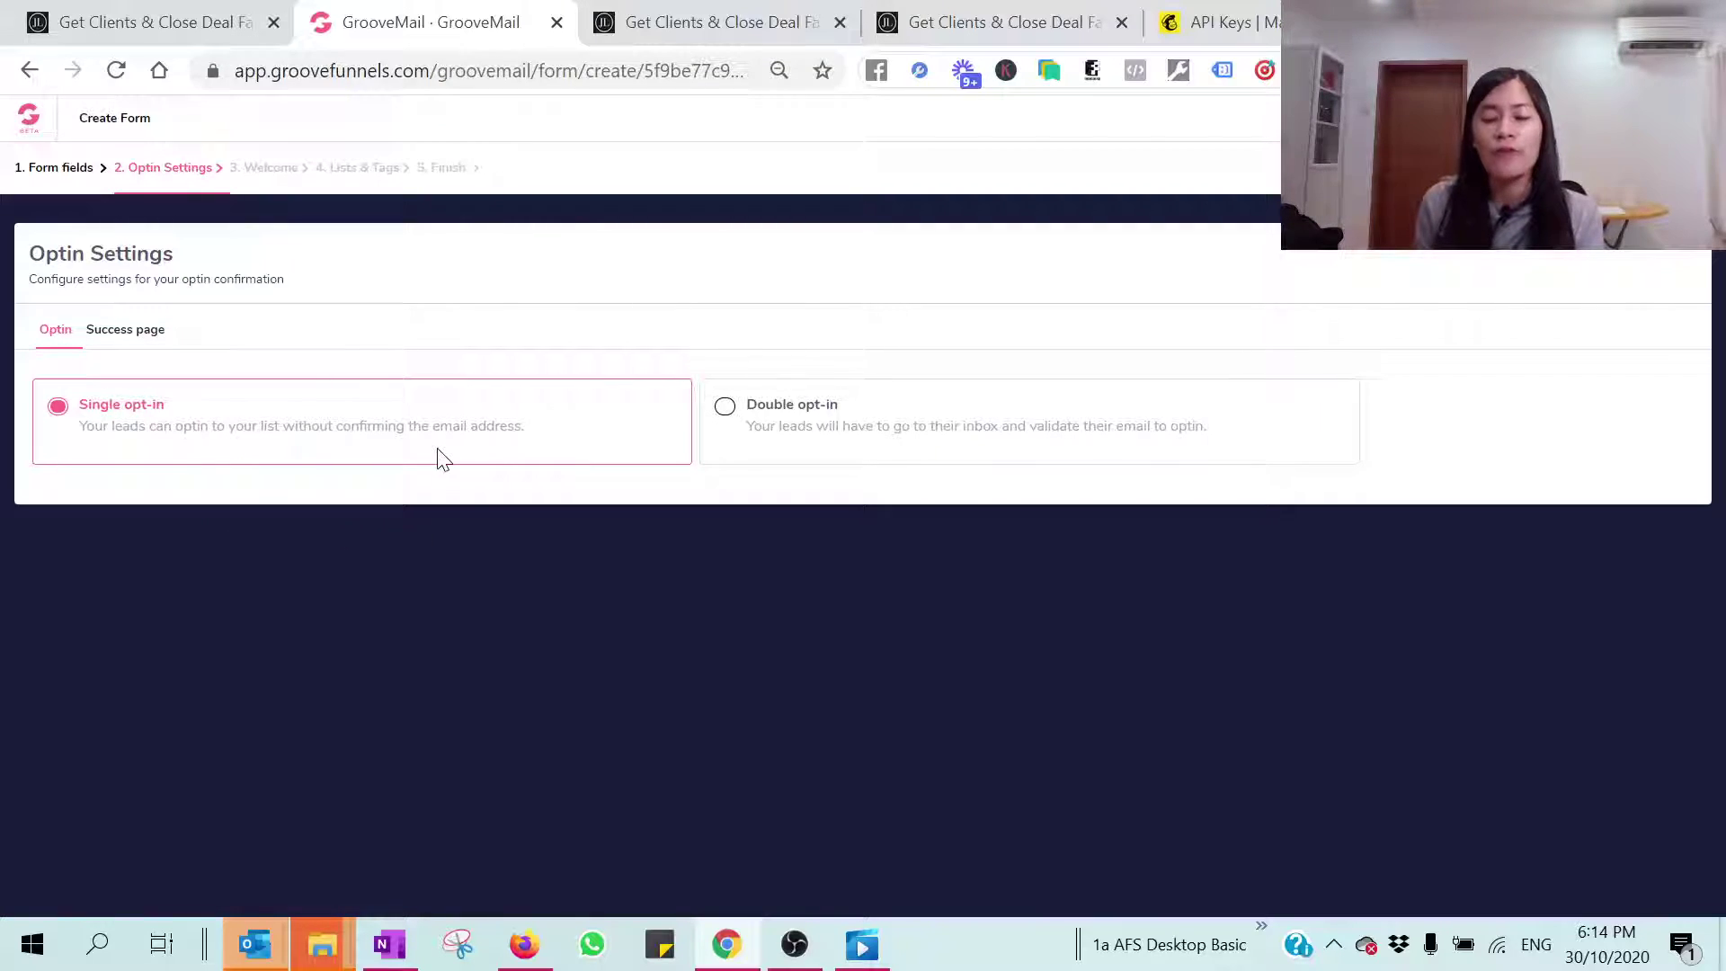
left_click(107, 342)
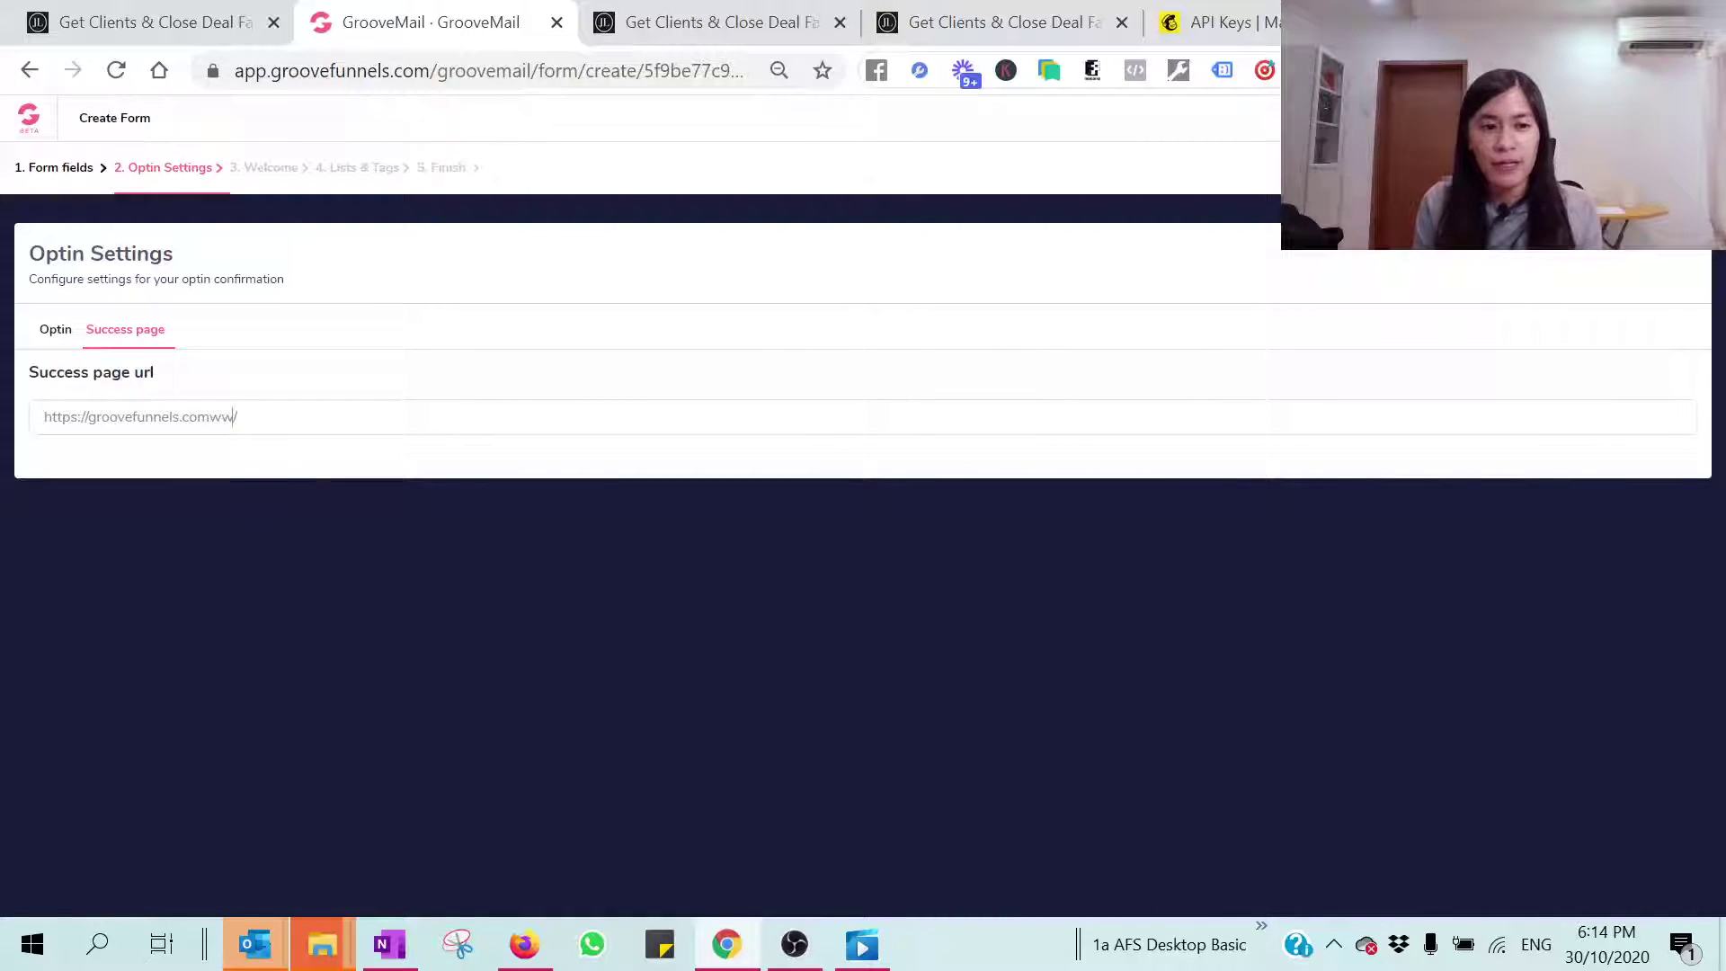
left_click_drag(237, 418, 5, 427)
type("www.jun")
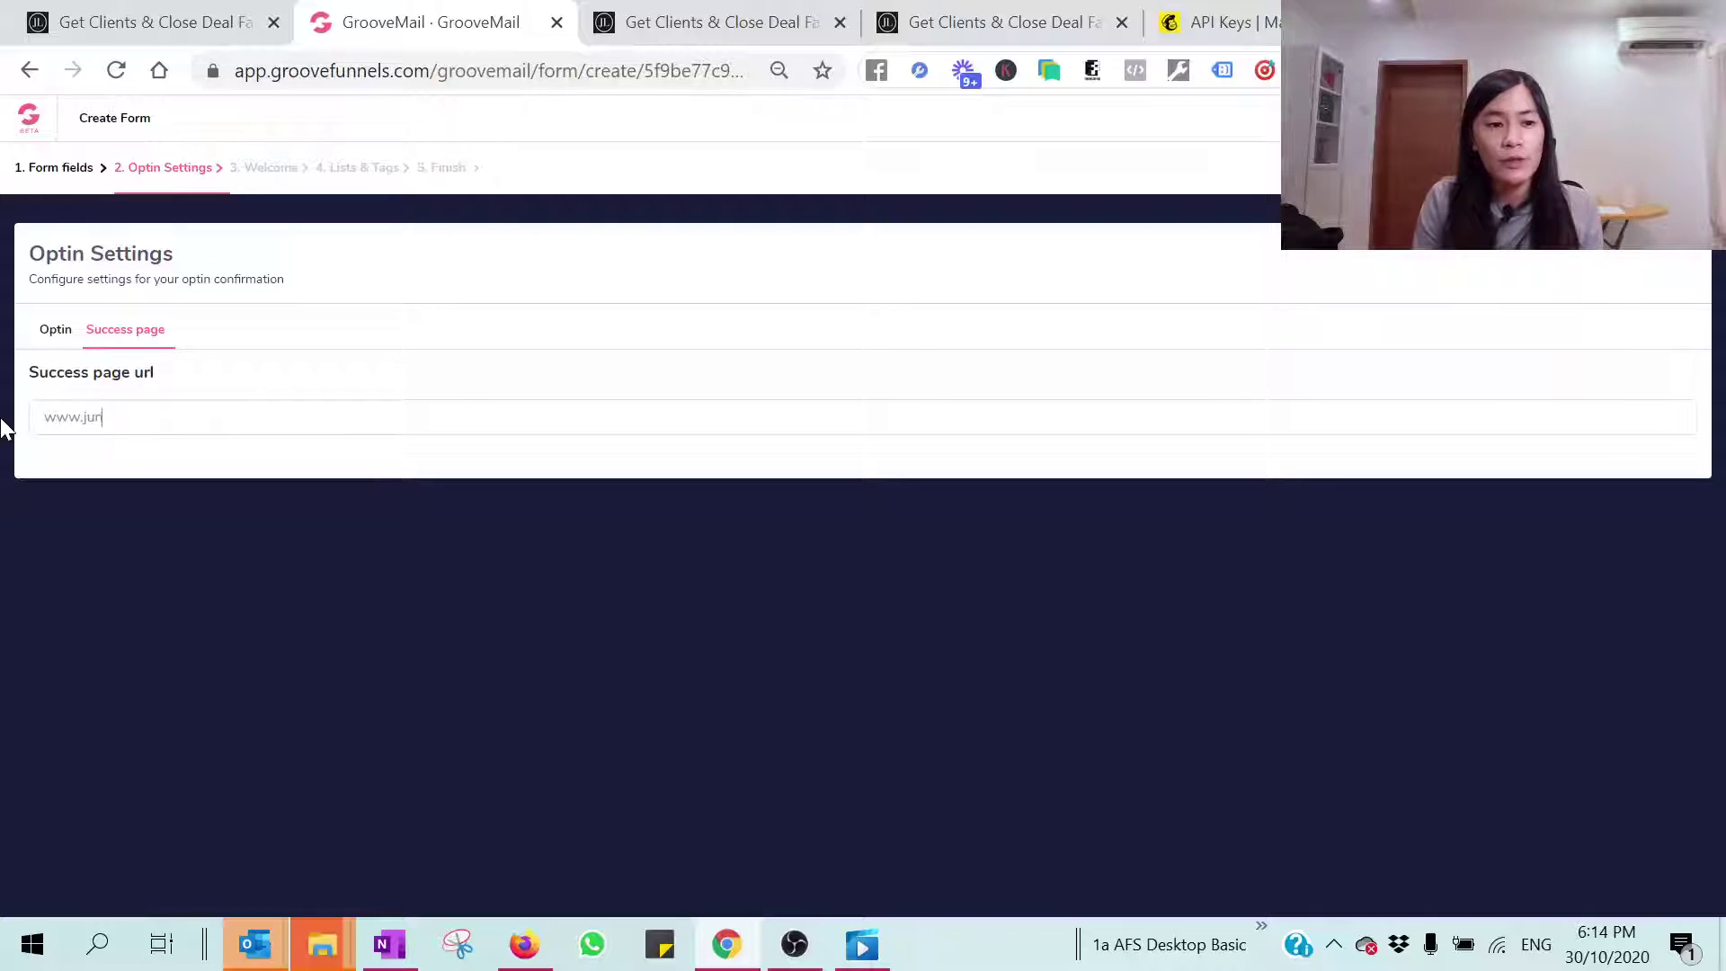
type("elow.co")
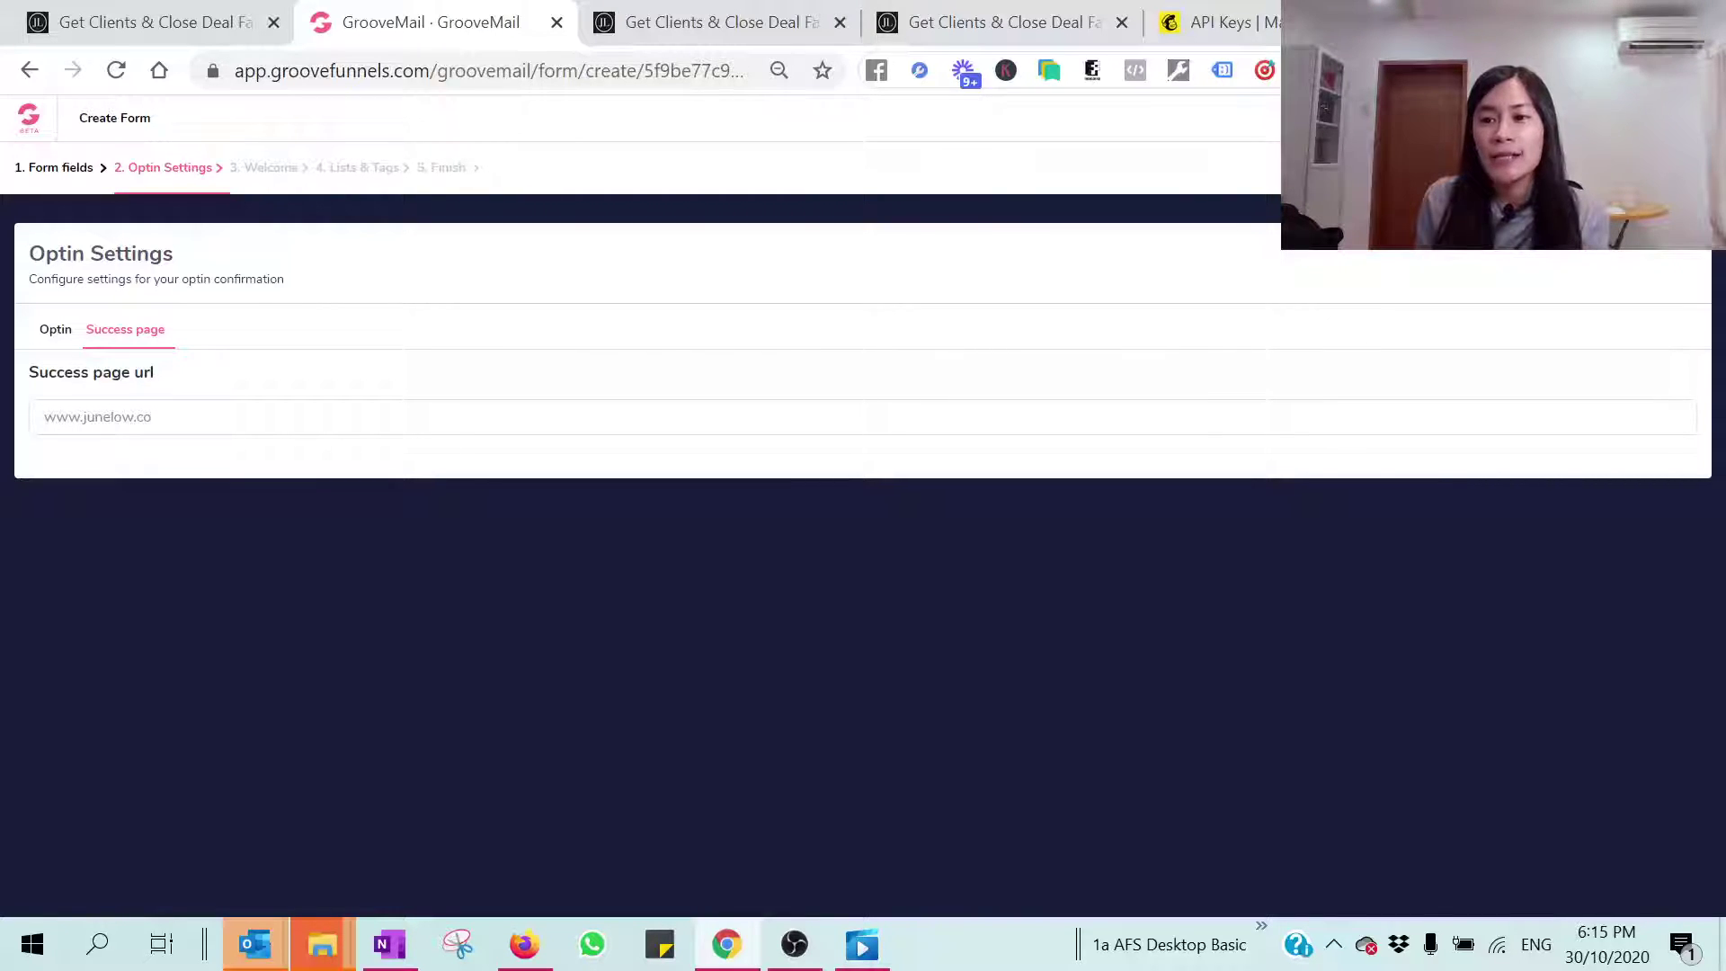
key("Return")
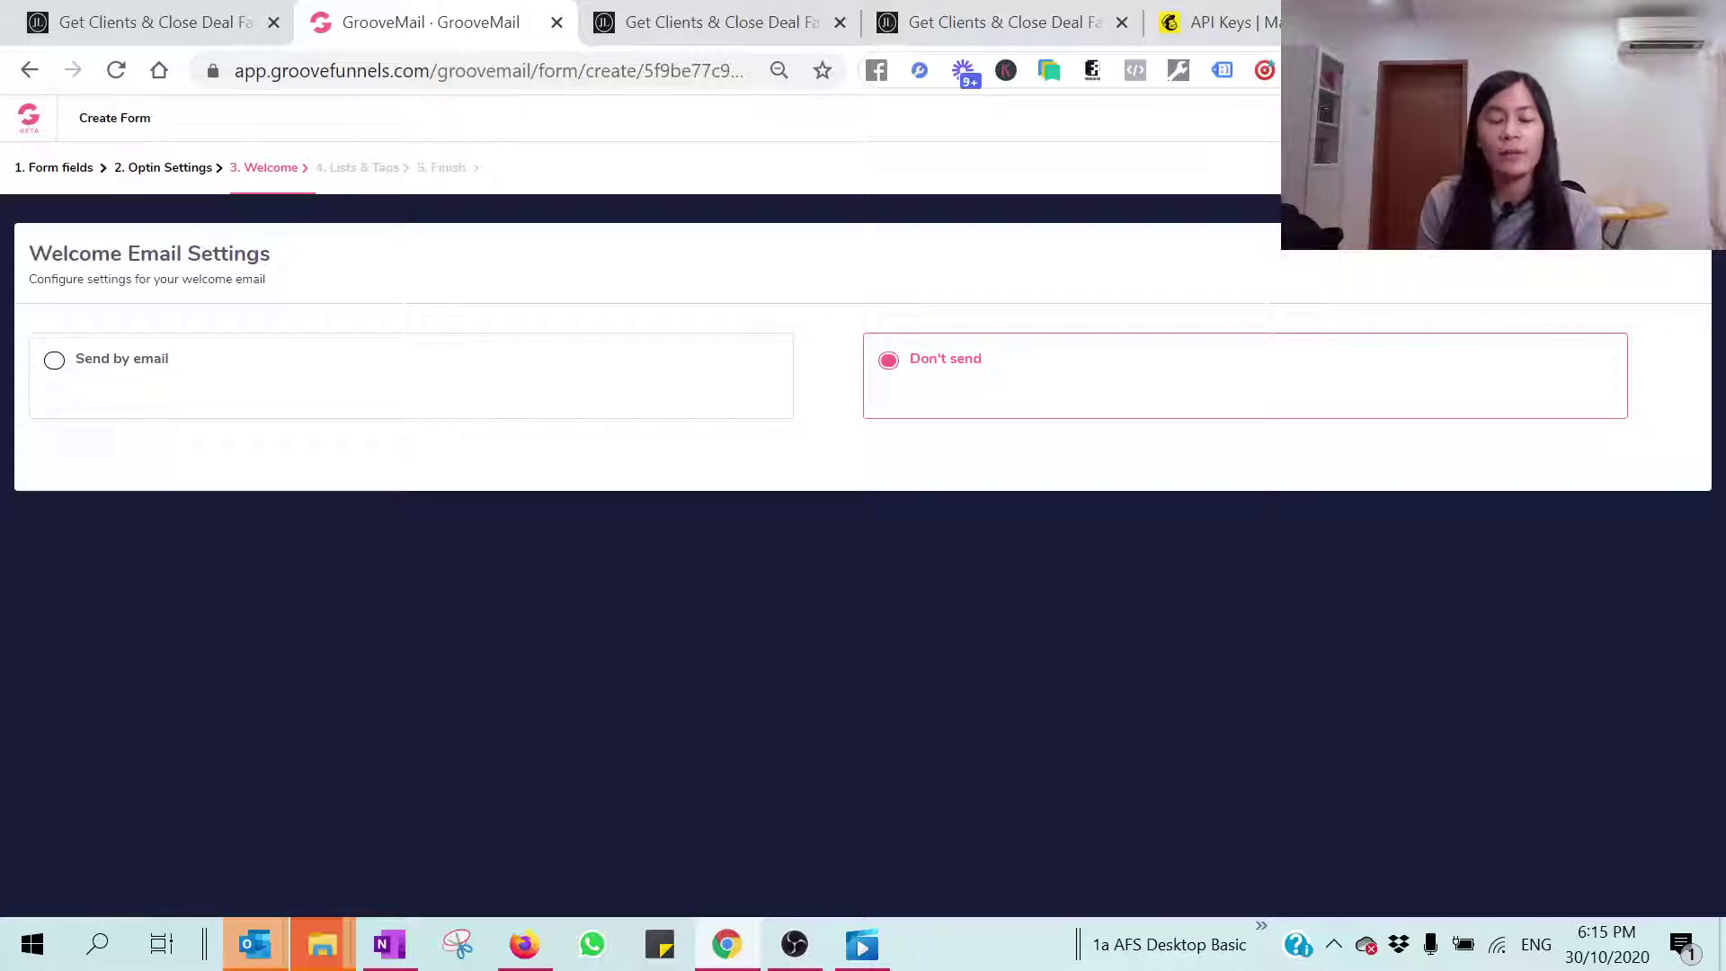
Step: Enable the welcome email from the new sender with subject and preview 'Welcome to join me!'
left_click(54, 369)
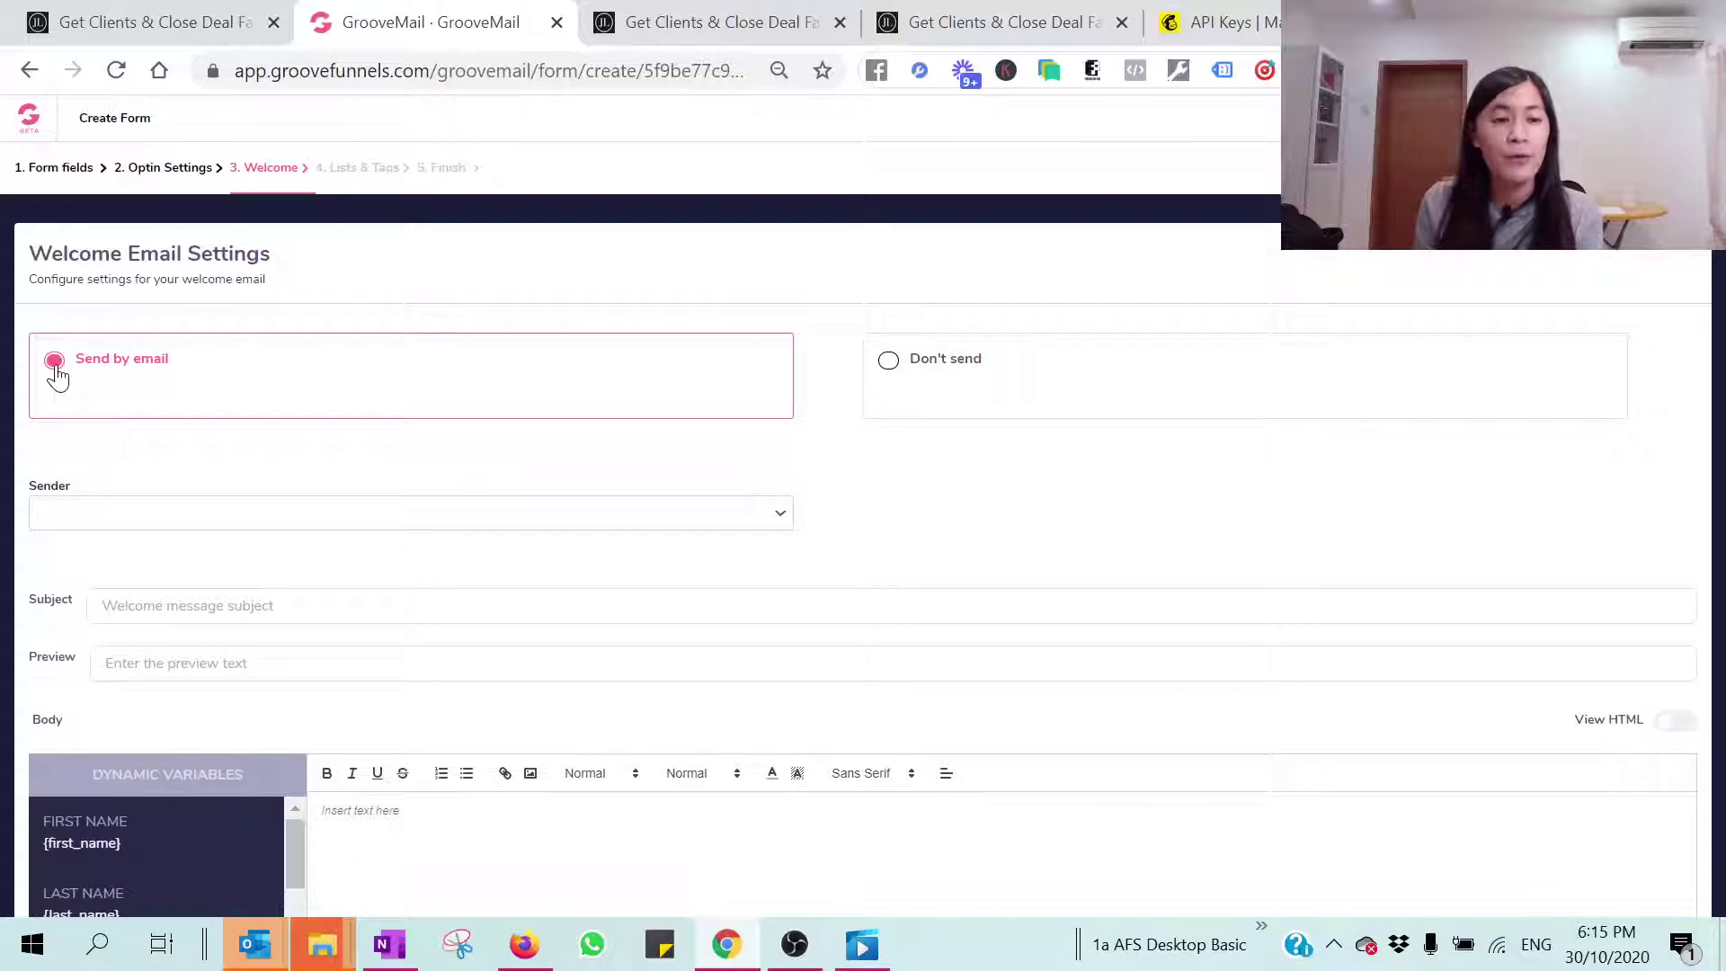
left_click(158, 512)
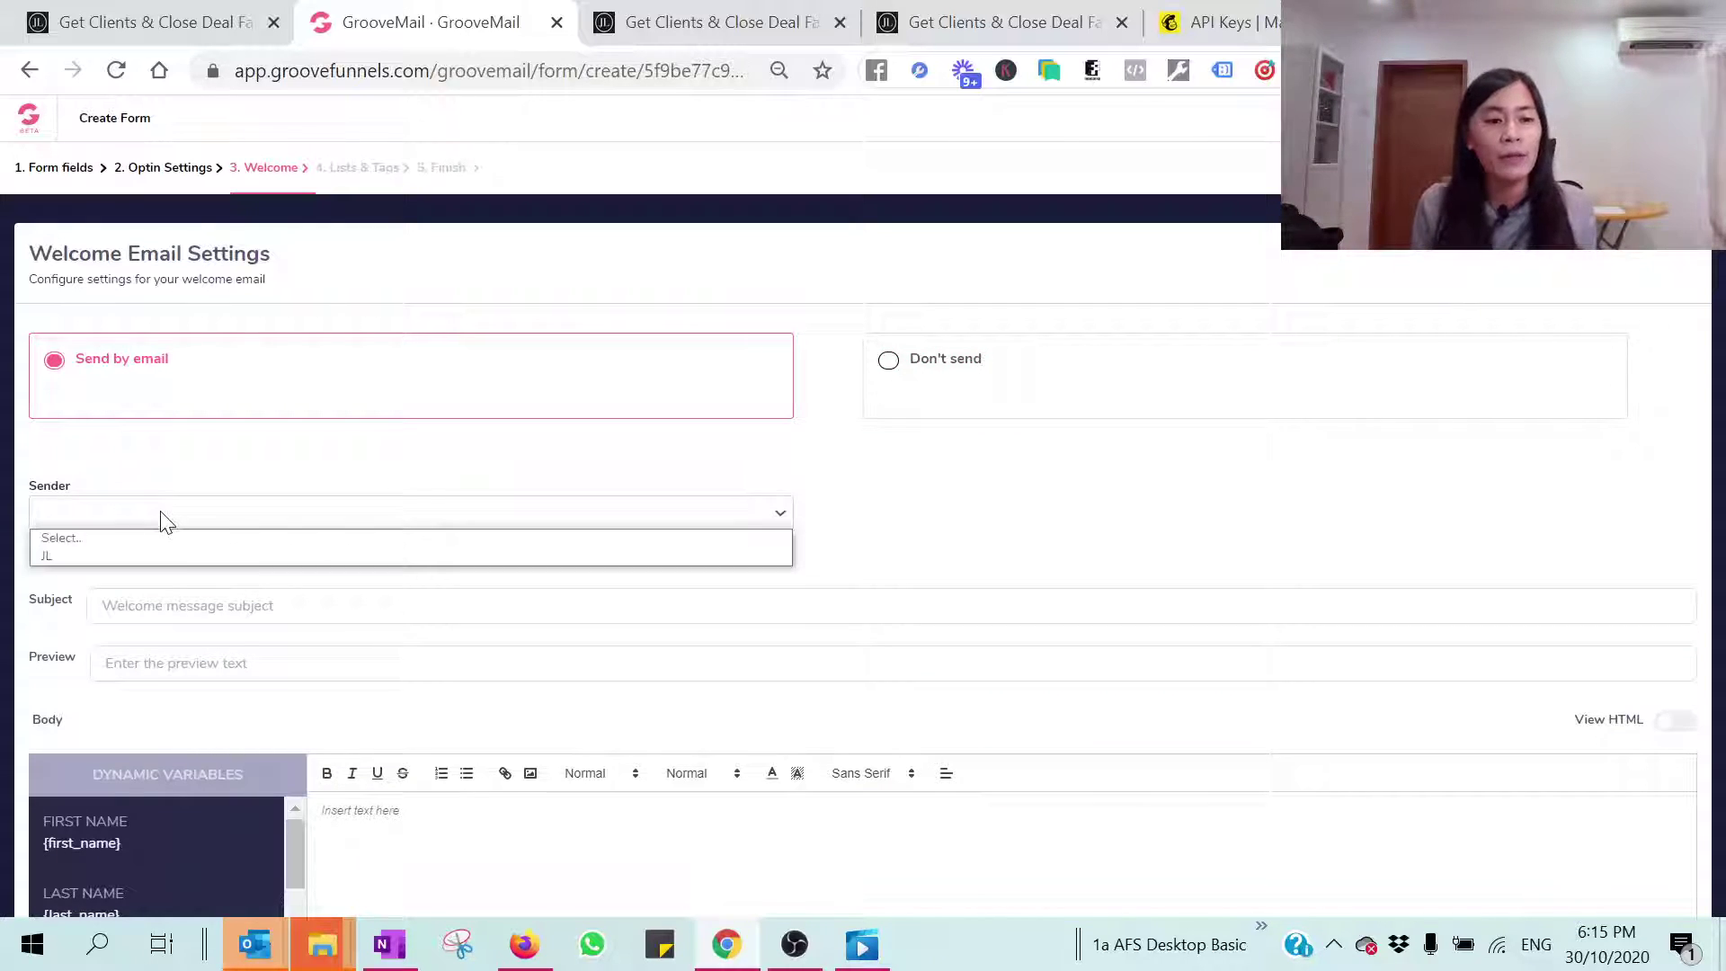
left_click(99, 558)
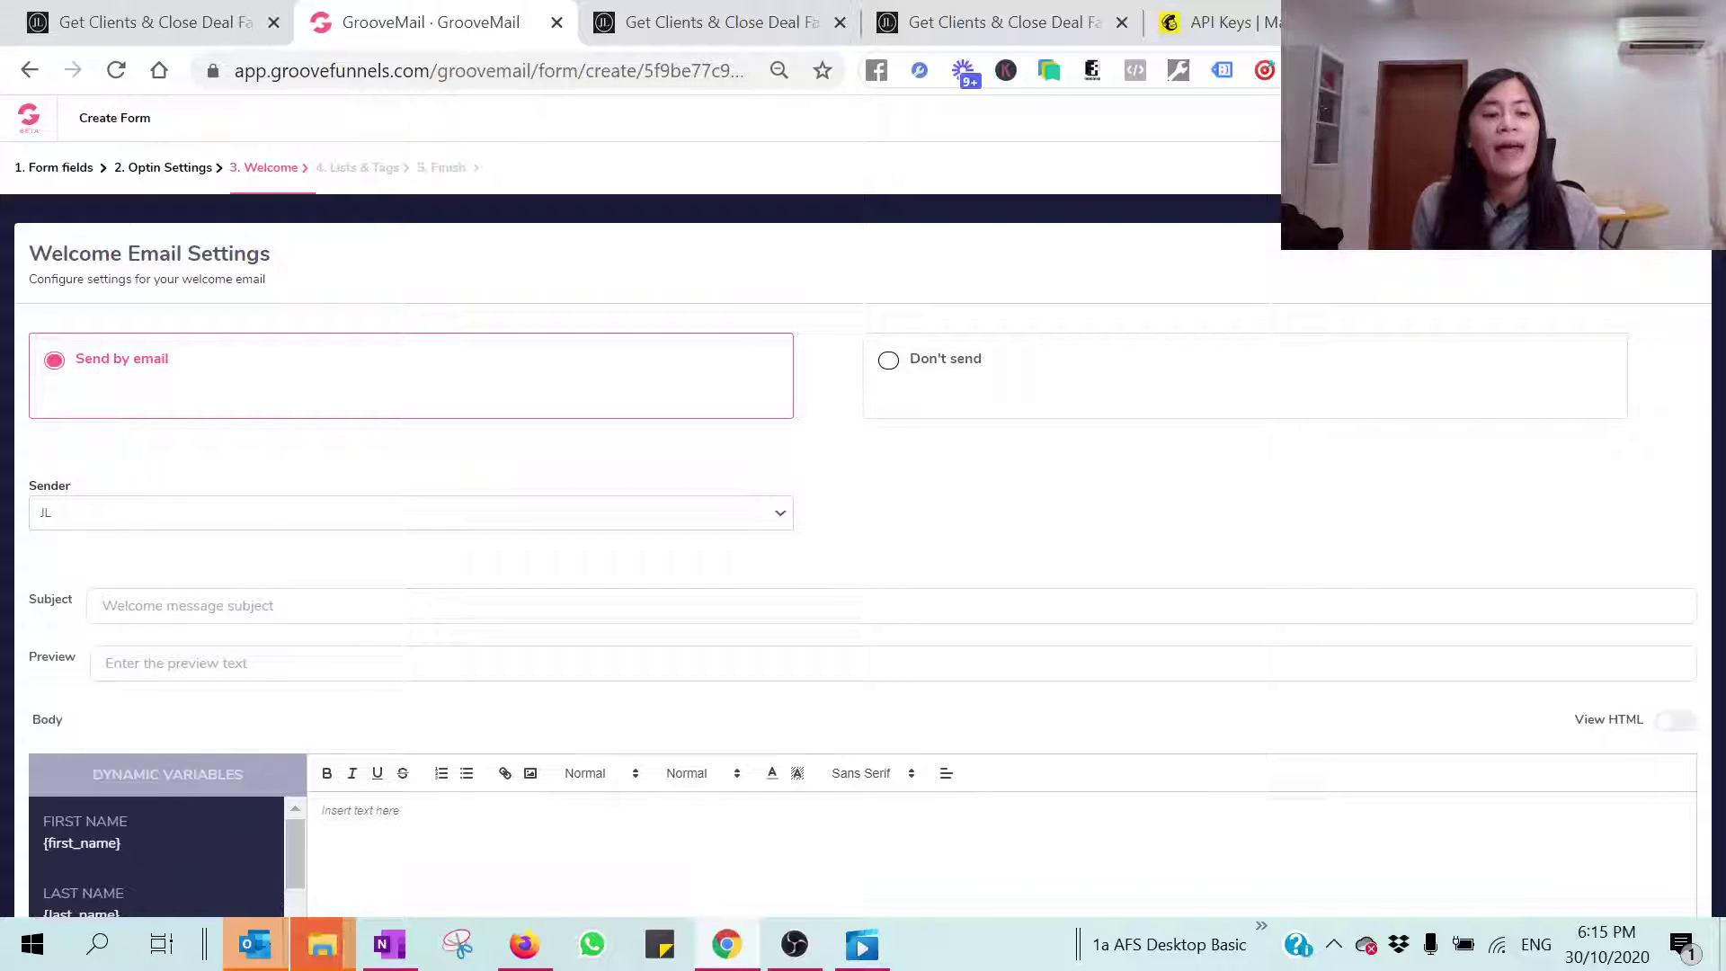
type("Welcome to join me!")
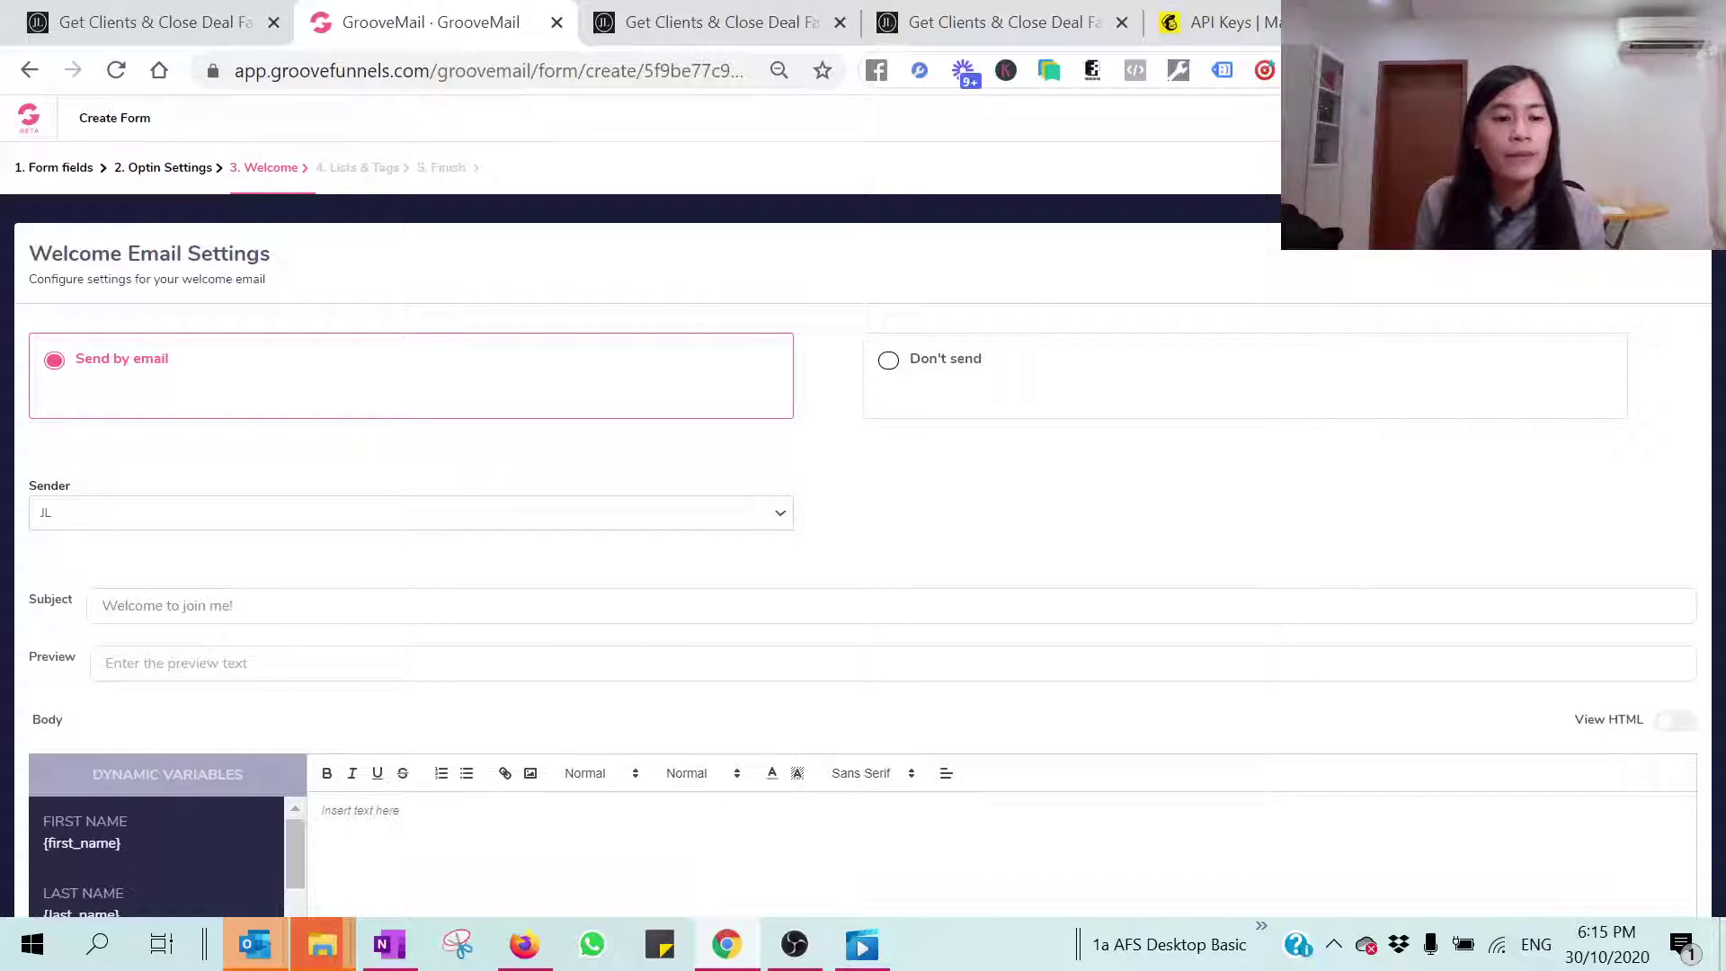
left_click_drag(236, 605, 56, 593)
key("ctrl+c")
left_click(364, 666)
key("ctrl+v")
Step: Fill the email body with the welcome line followed by {first_name}{last_name} variables
scroll(377, 656, "down", 2)
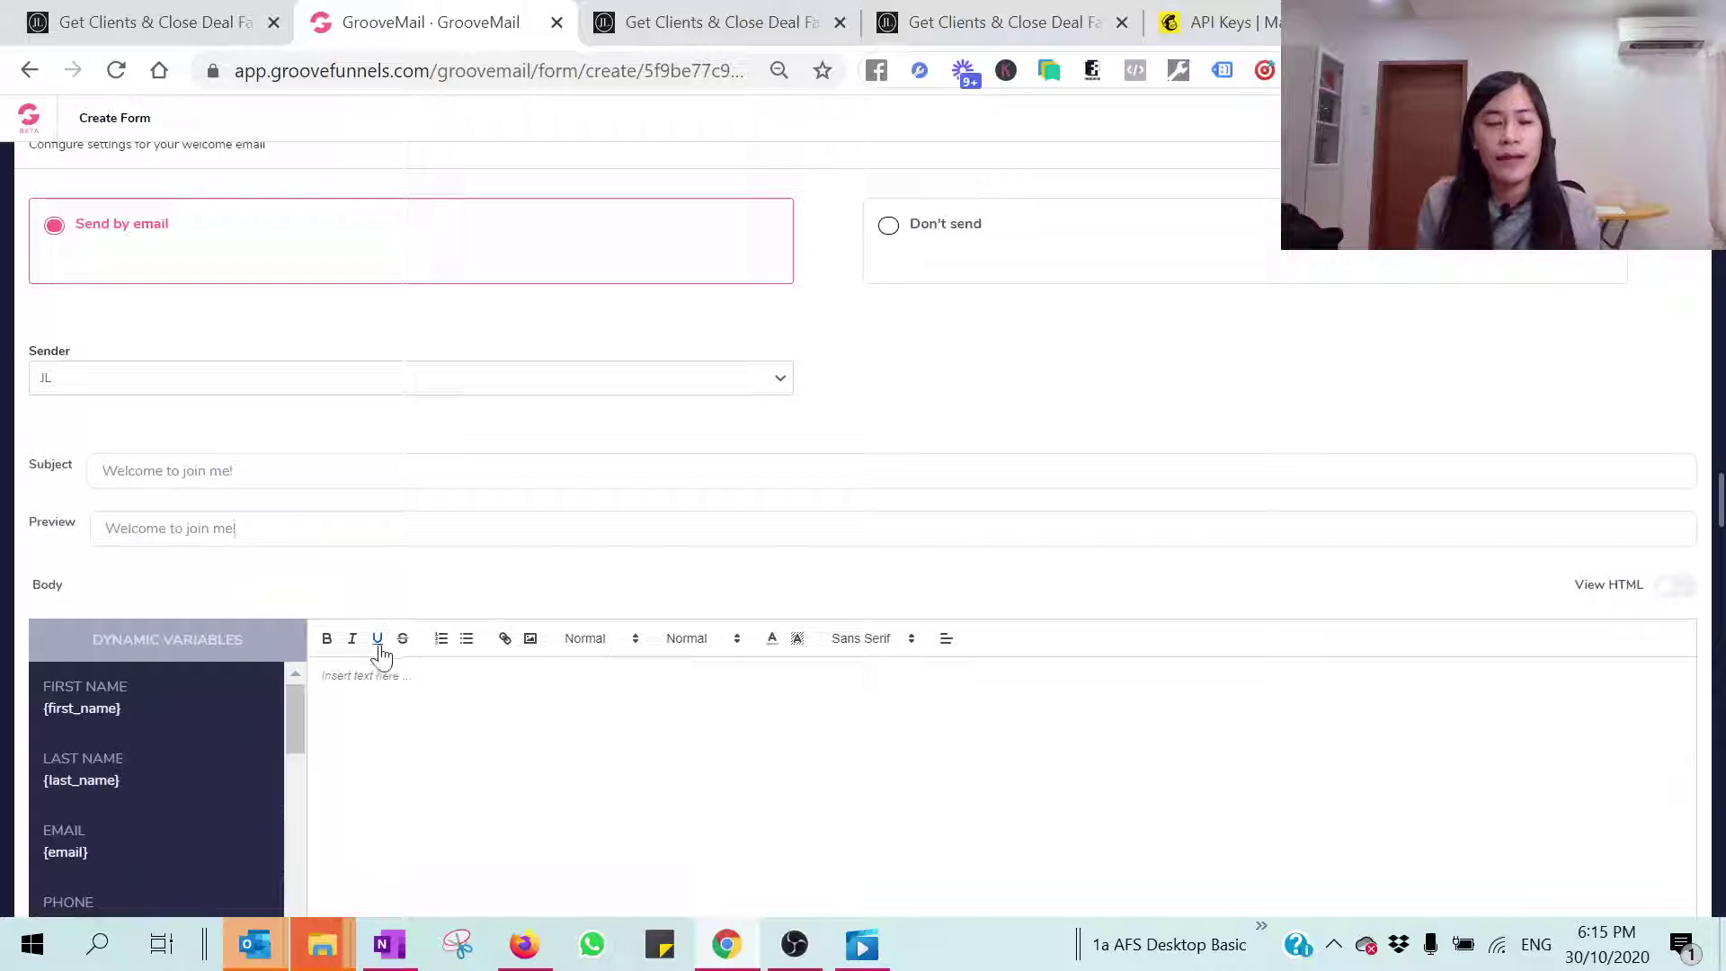
left_click(378, 660)
key("ctrl+v")
scroll(377, 661, "down", 2)
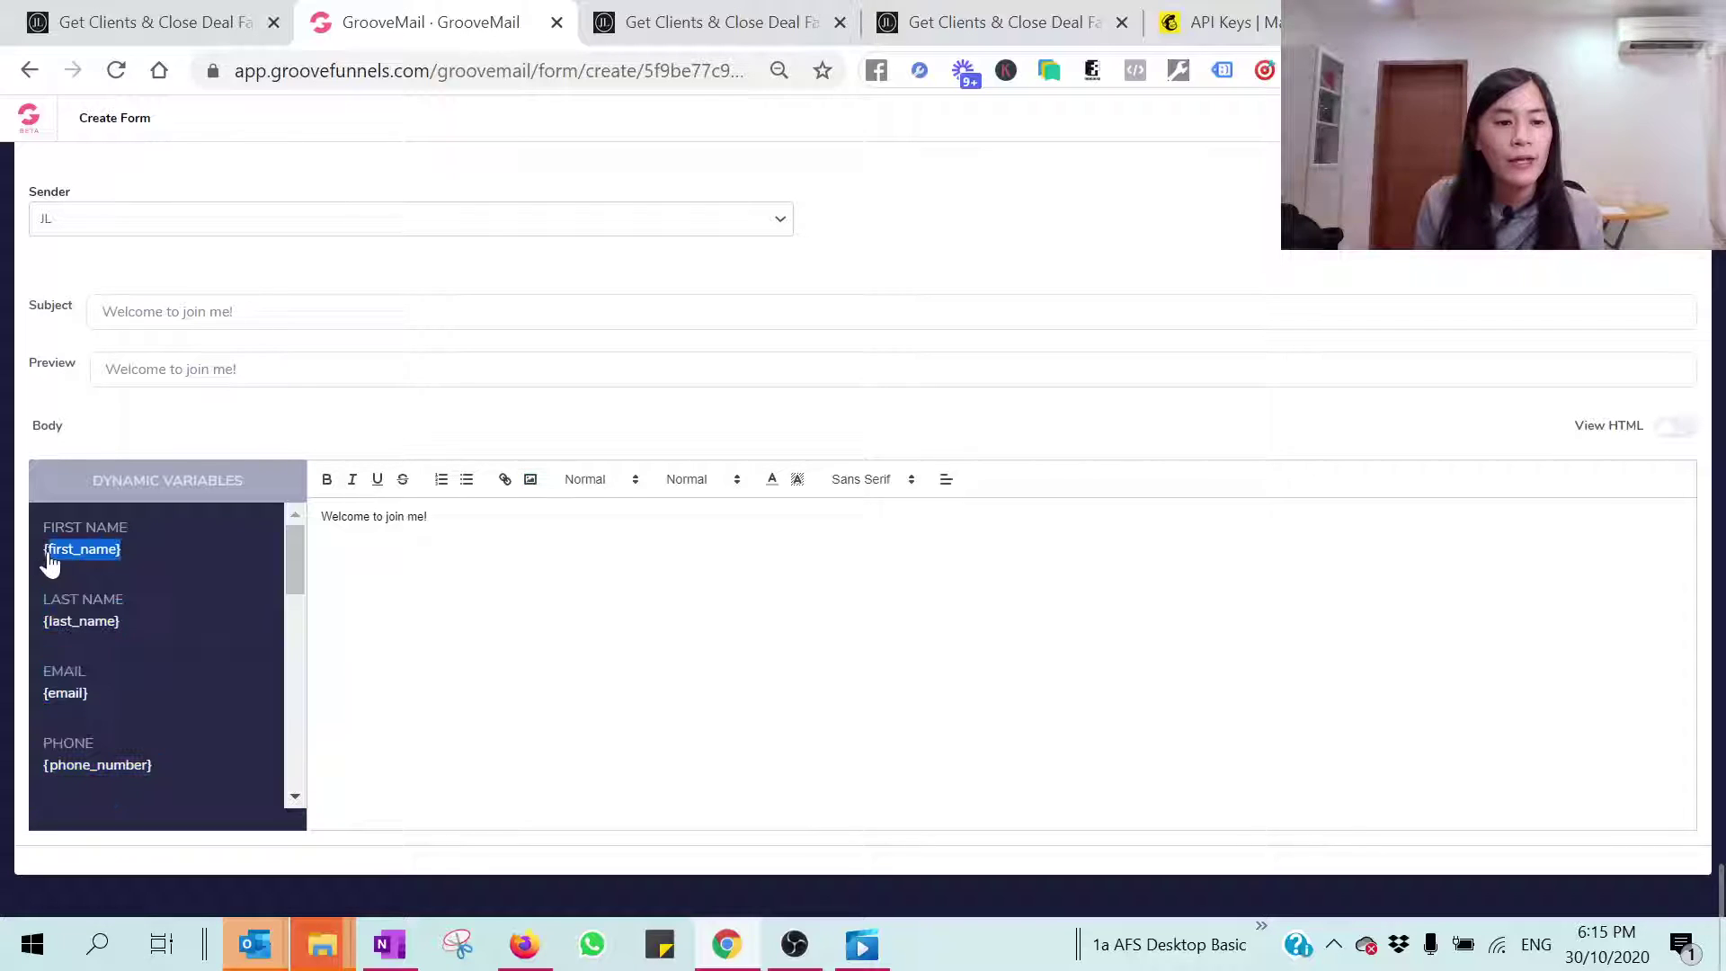
left_click(430, 516)
key("ctrl+v")
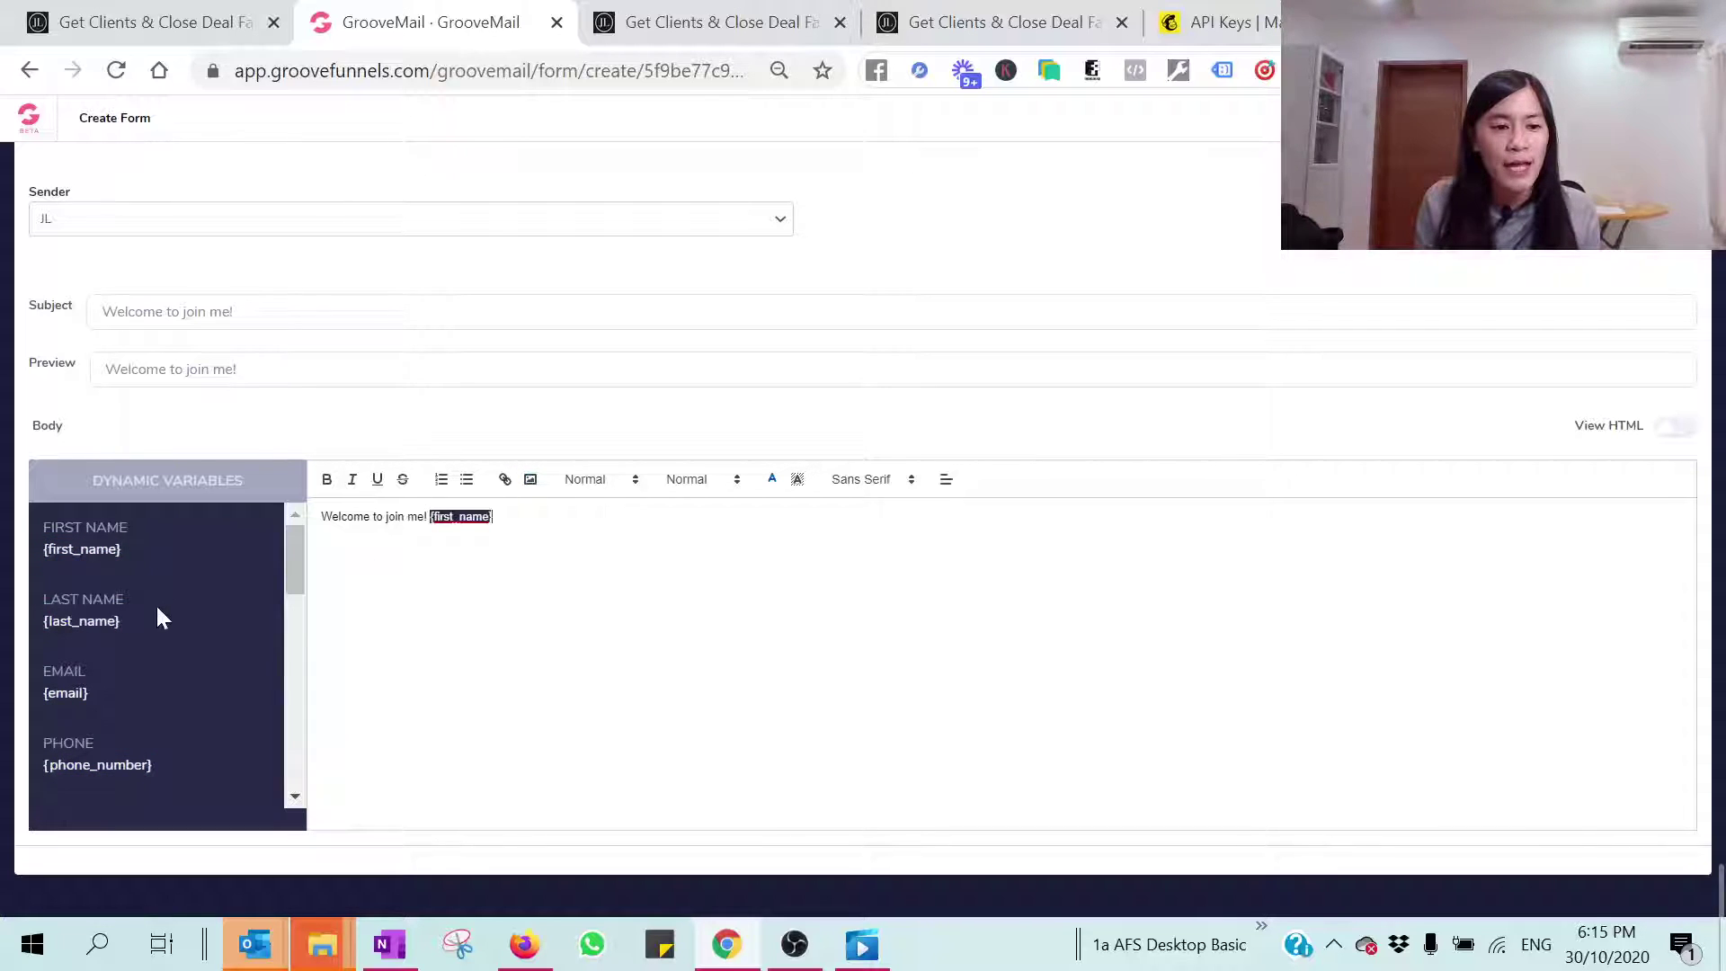
left_click_drag(126, 622, 35, 626)
left_click(48, 616)
key("ctrl+v")
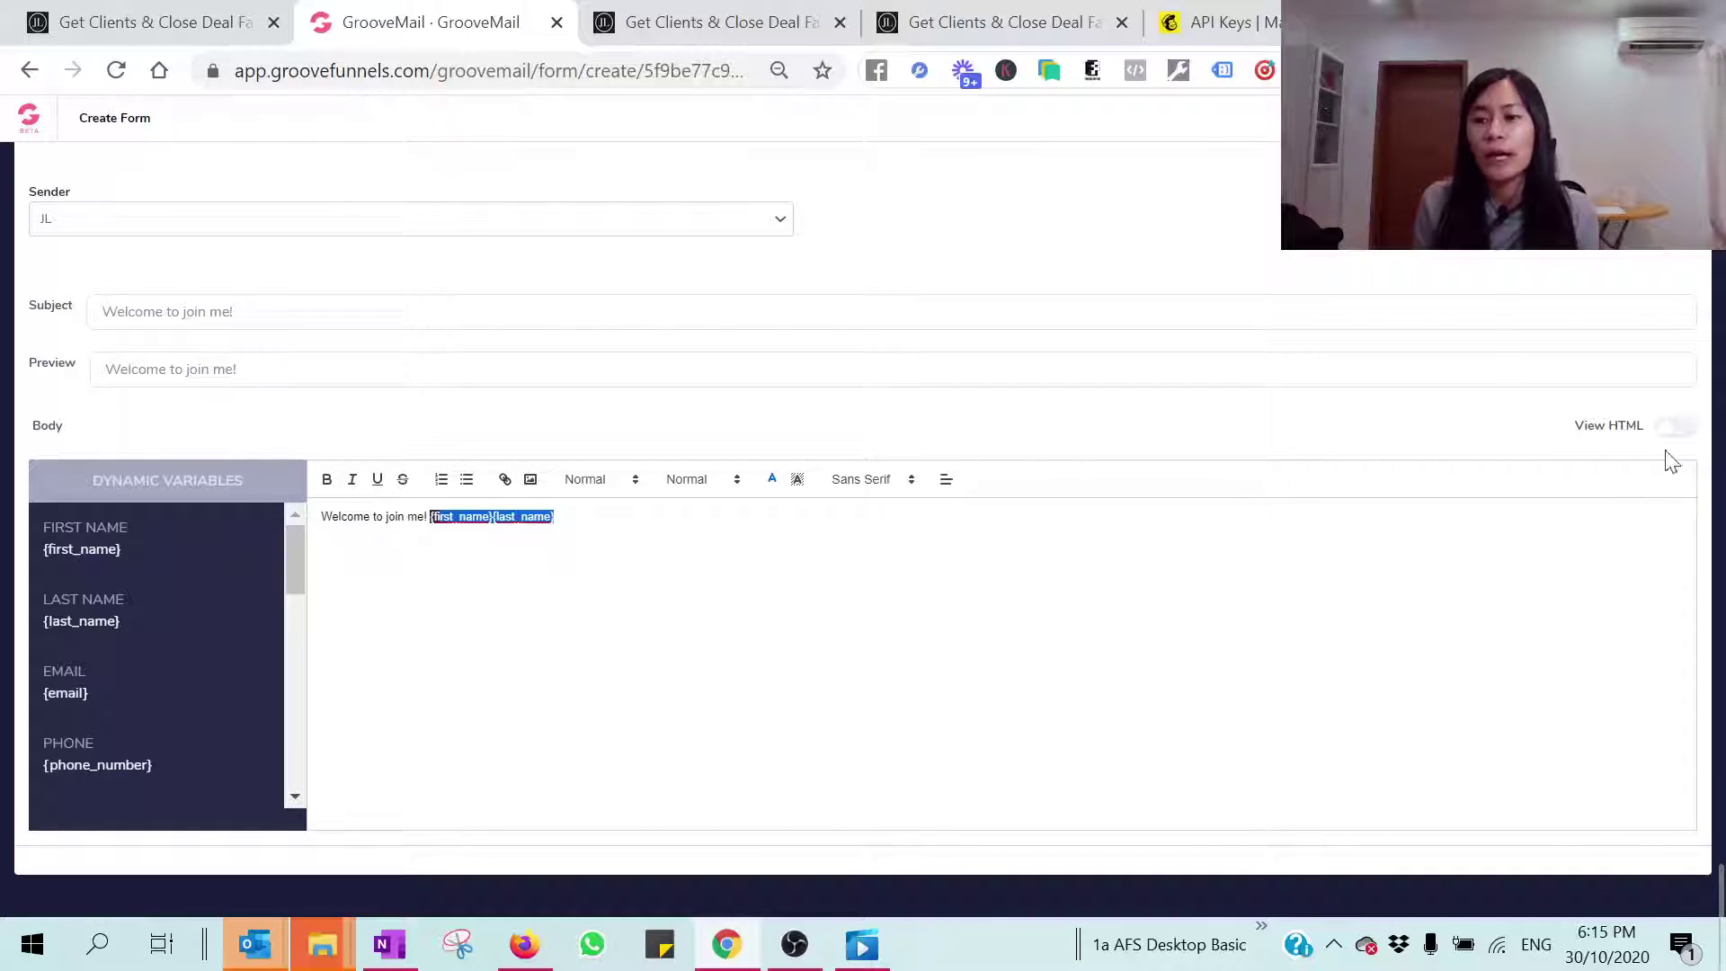
left_click(1676, 428)
left_click(1678, 429)
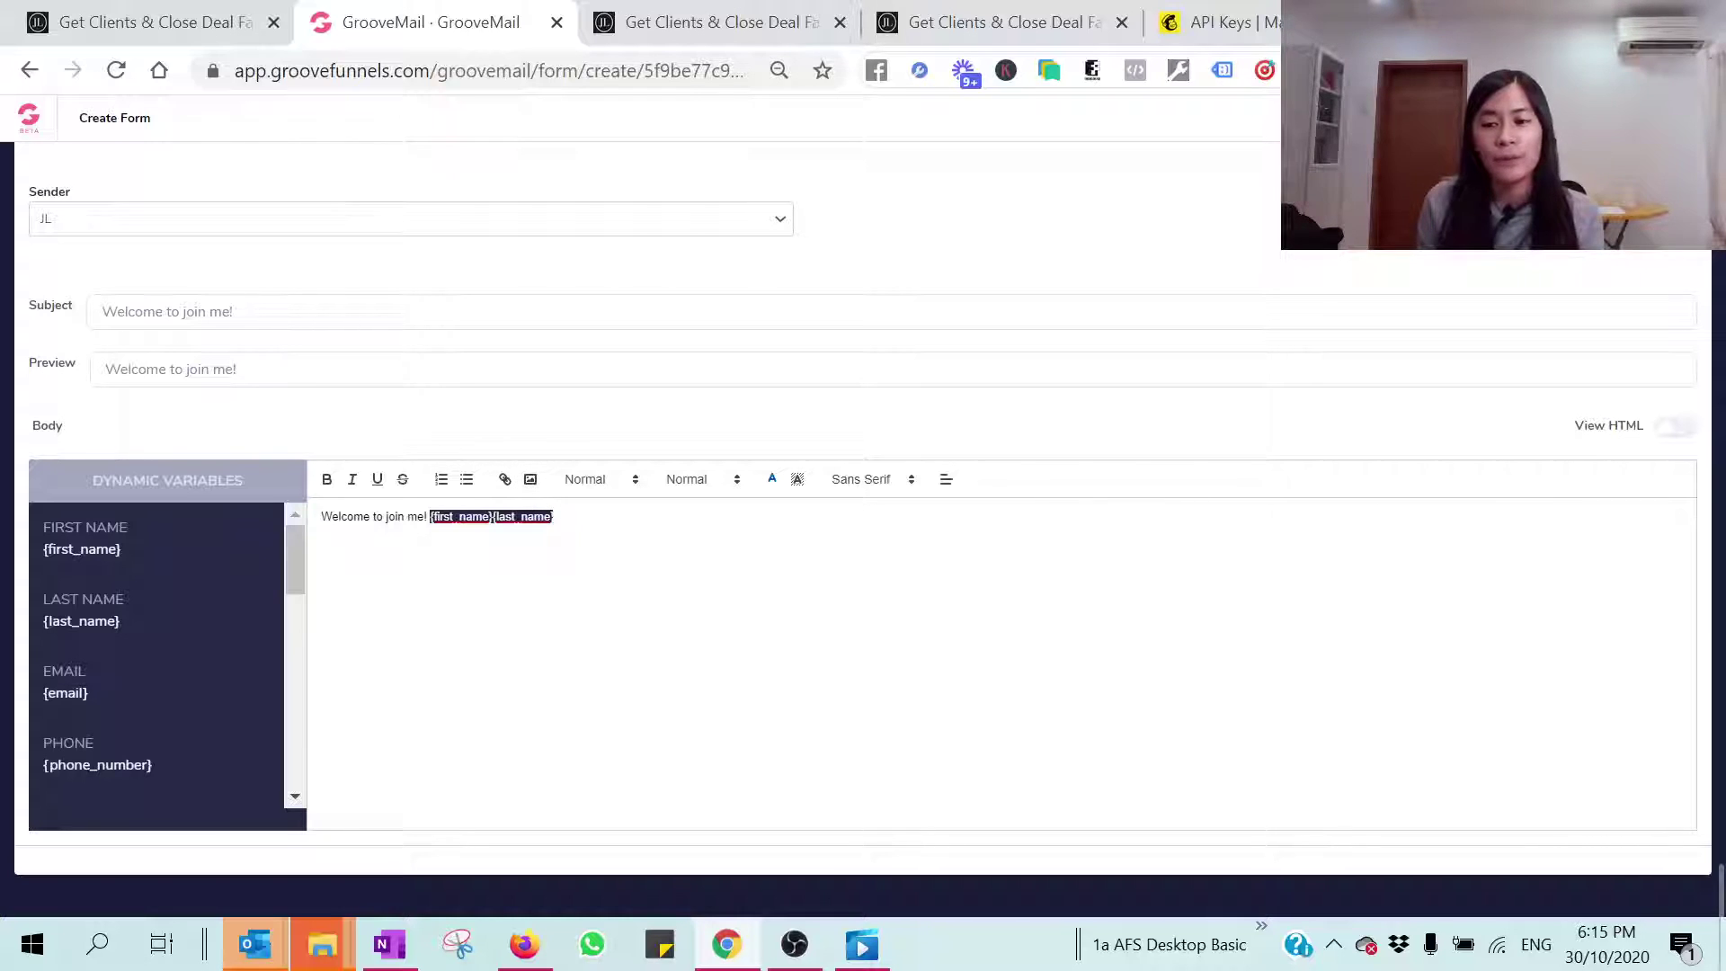
scroll(1202, 725, "up", 3)
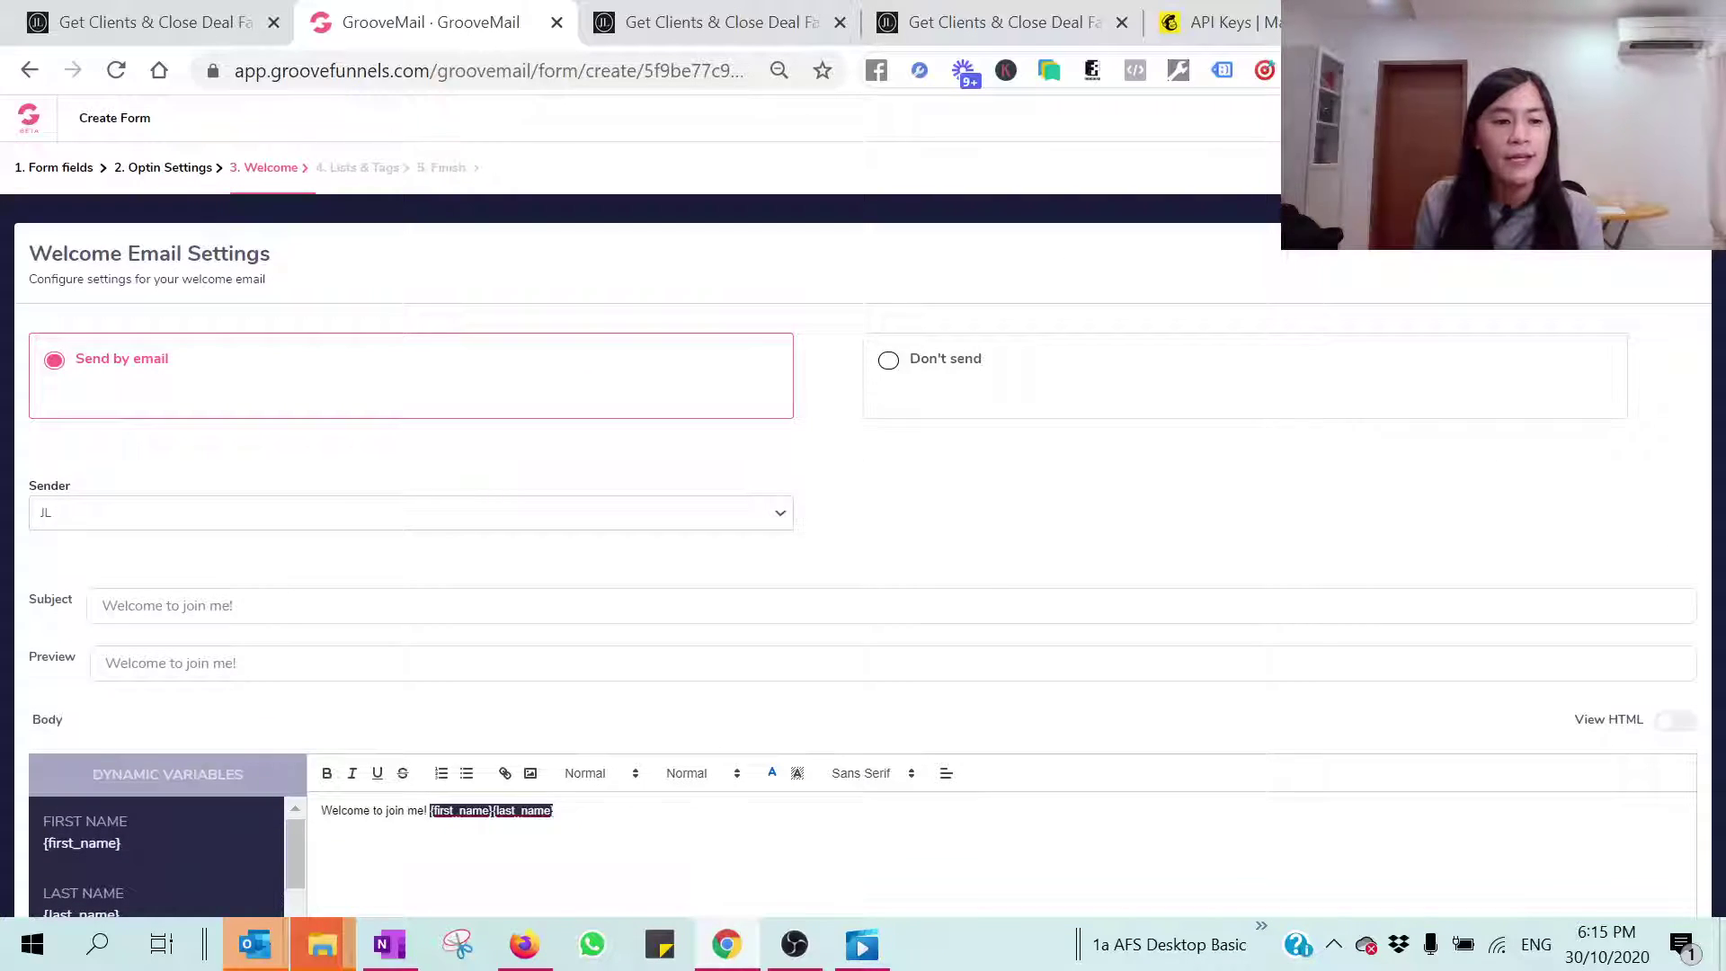
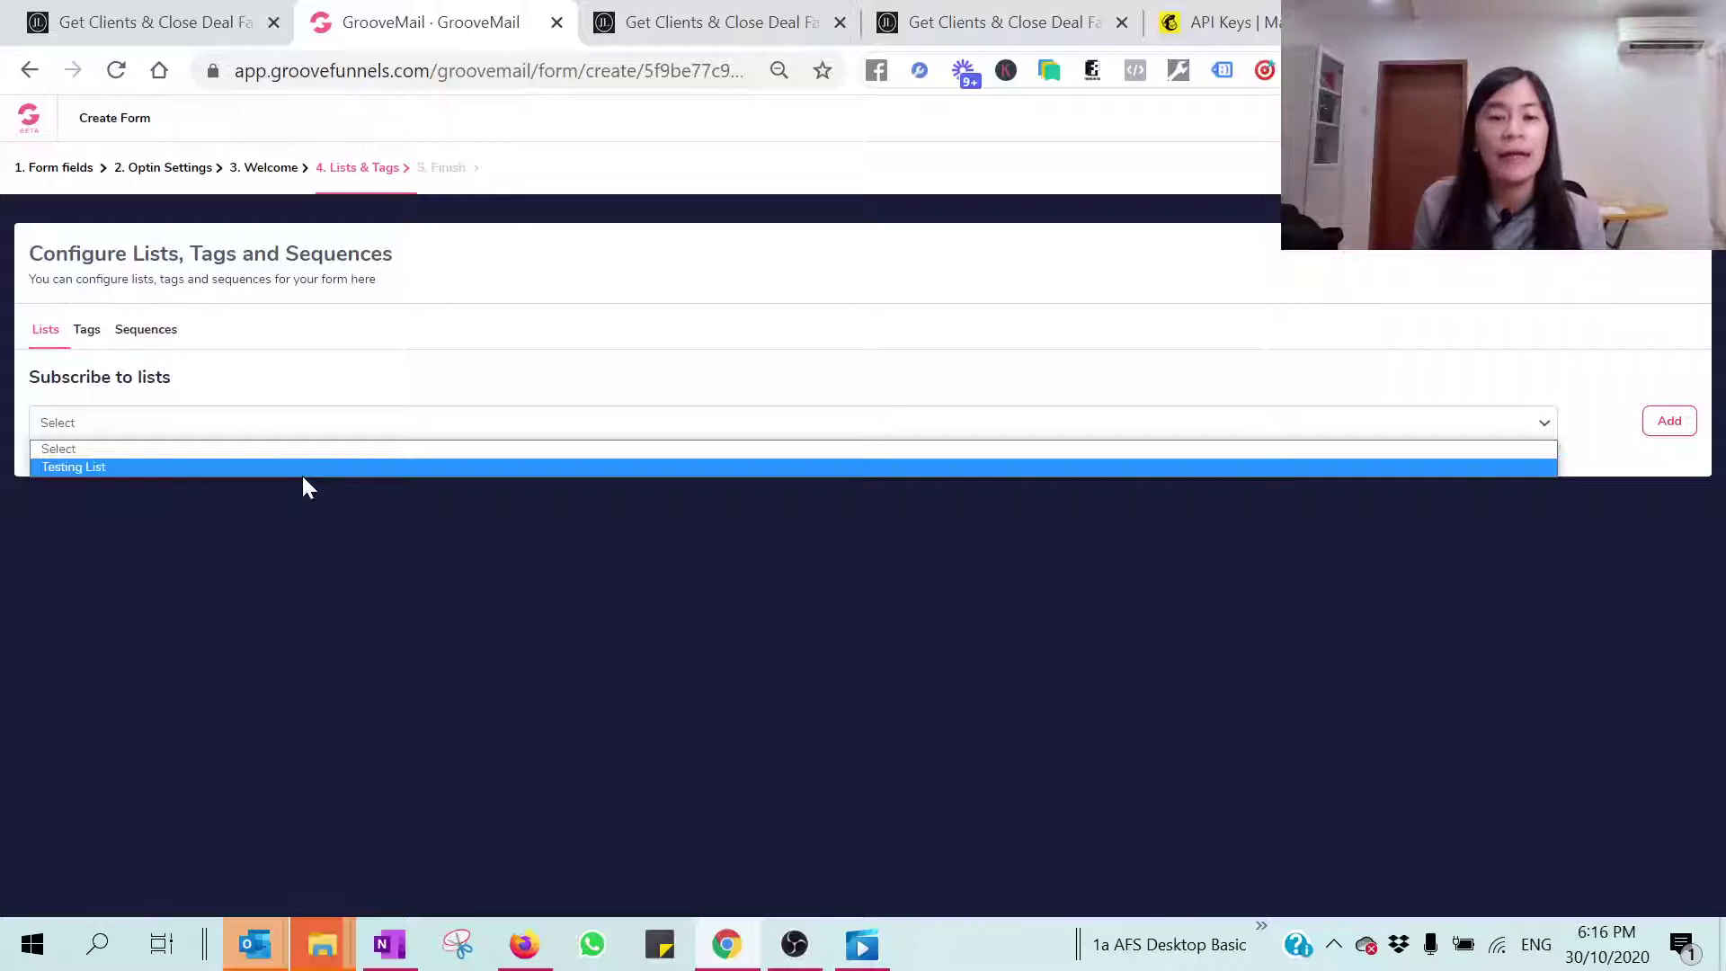
Step: Switch to the browser tab showing the sales page
left_click(683, 21)
Step: Open groovefunnels.com, log in, and go to GrooveMail's Leads > Lists page
left_click(494, 71)
type("grr")
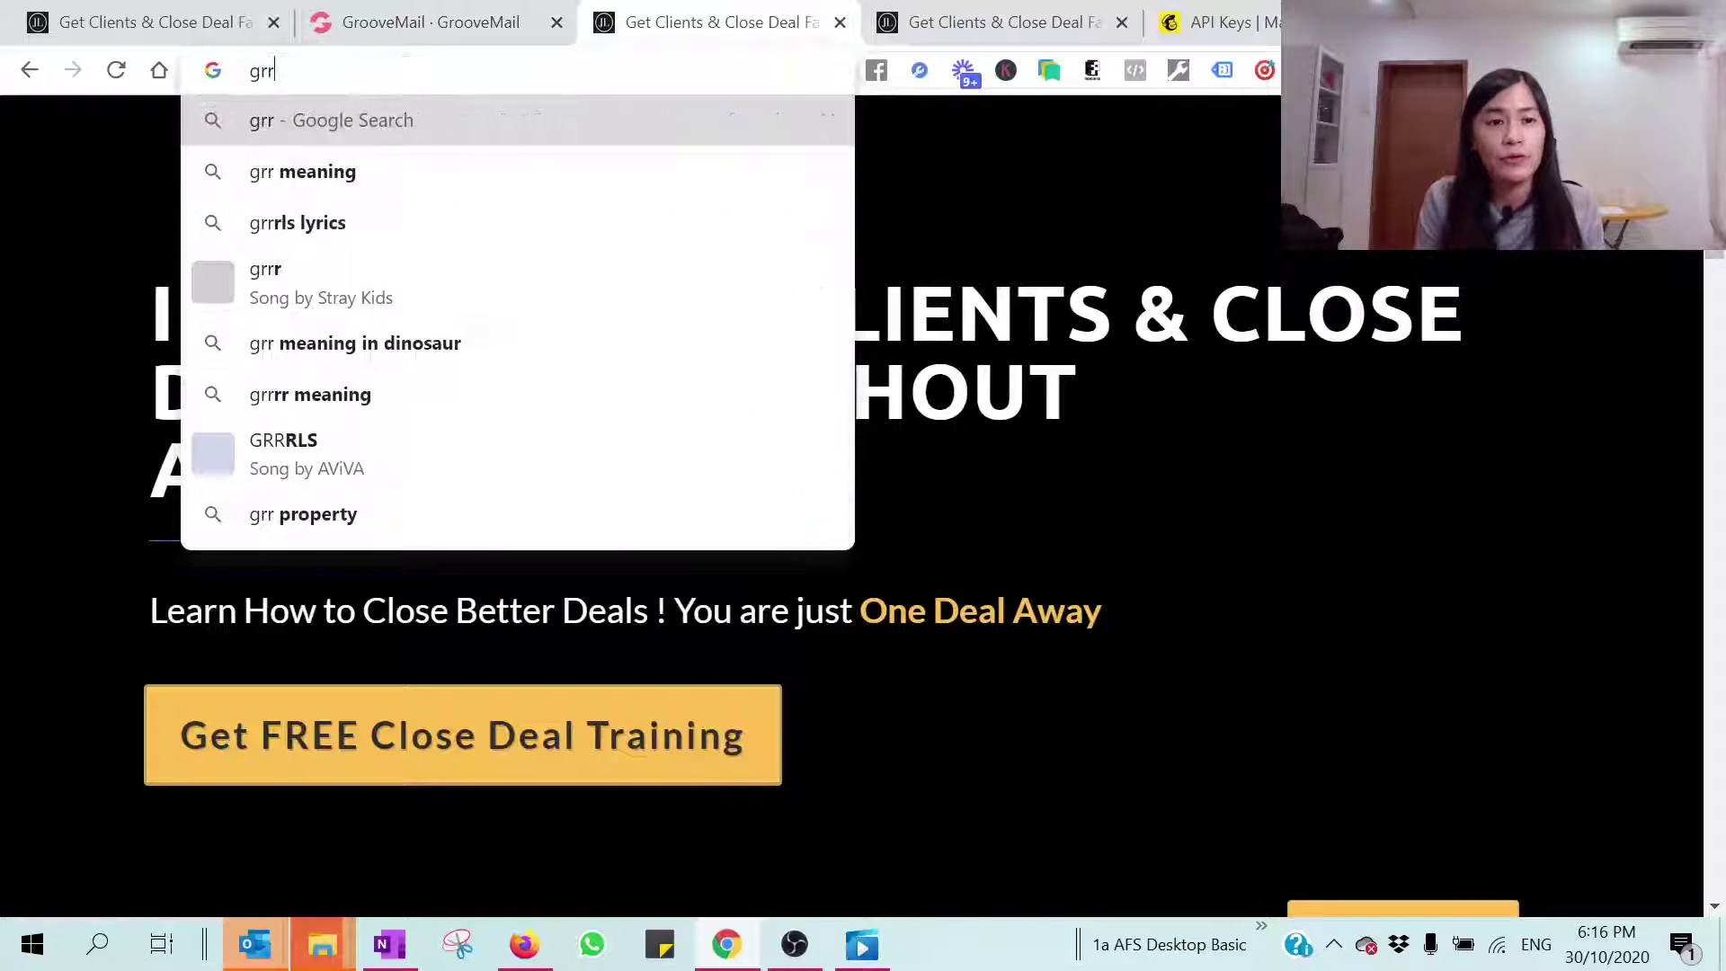
key("BackSpace")
type("o")
key("Return")
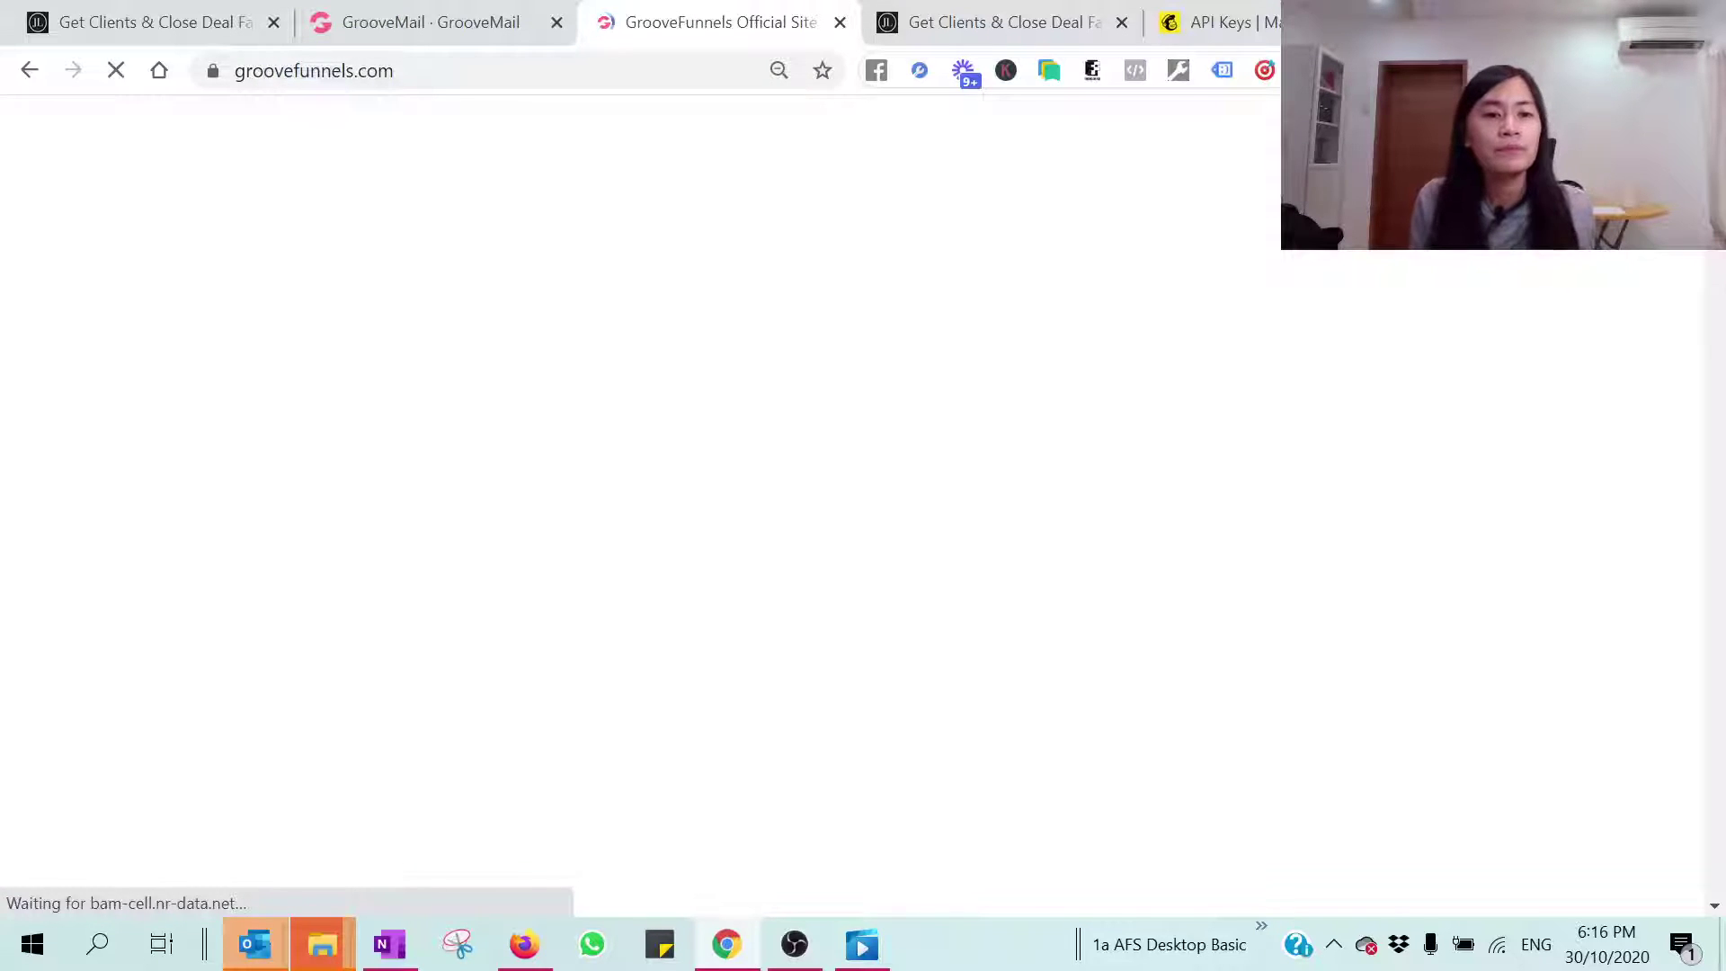
left_click(1133, 132)
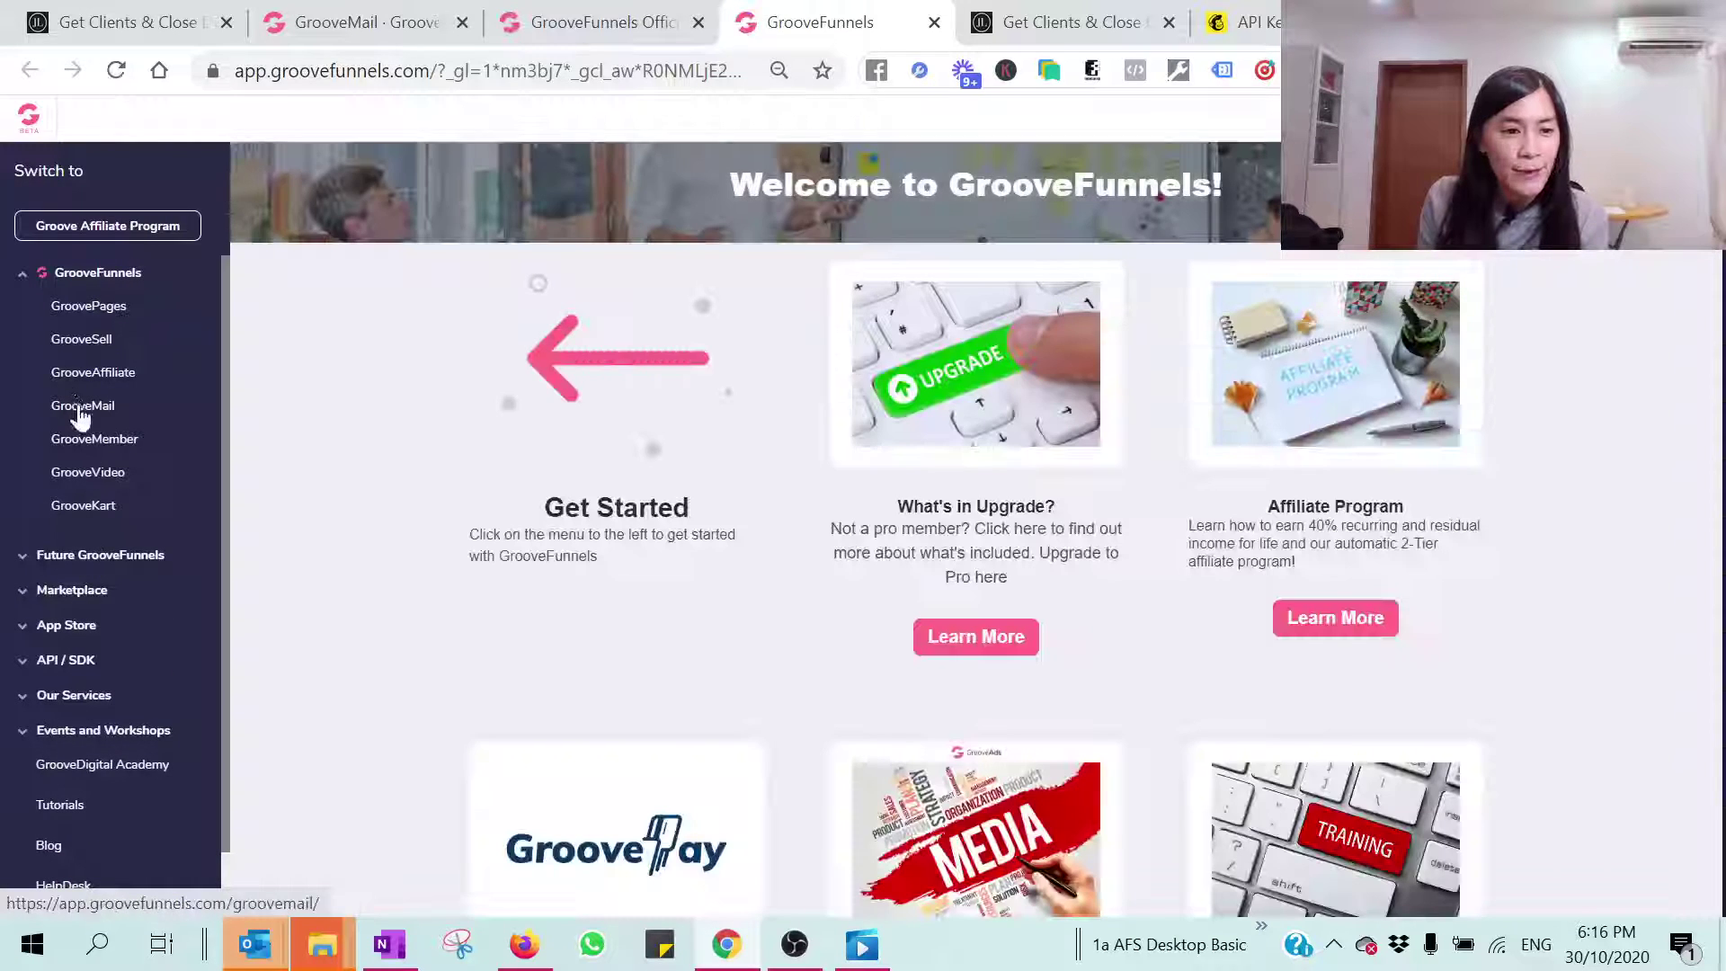
left_click(81, 416)
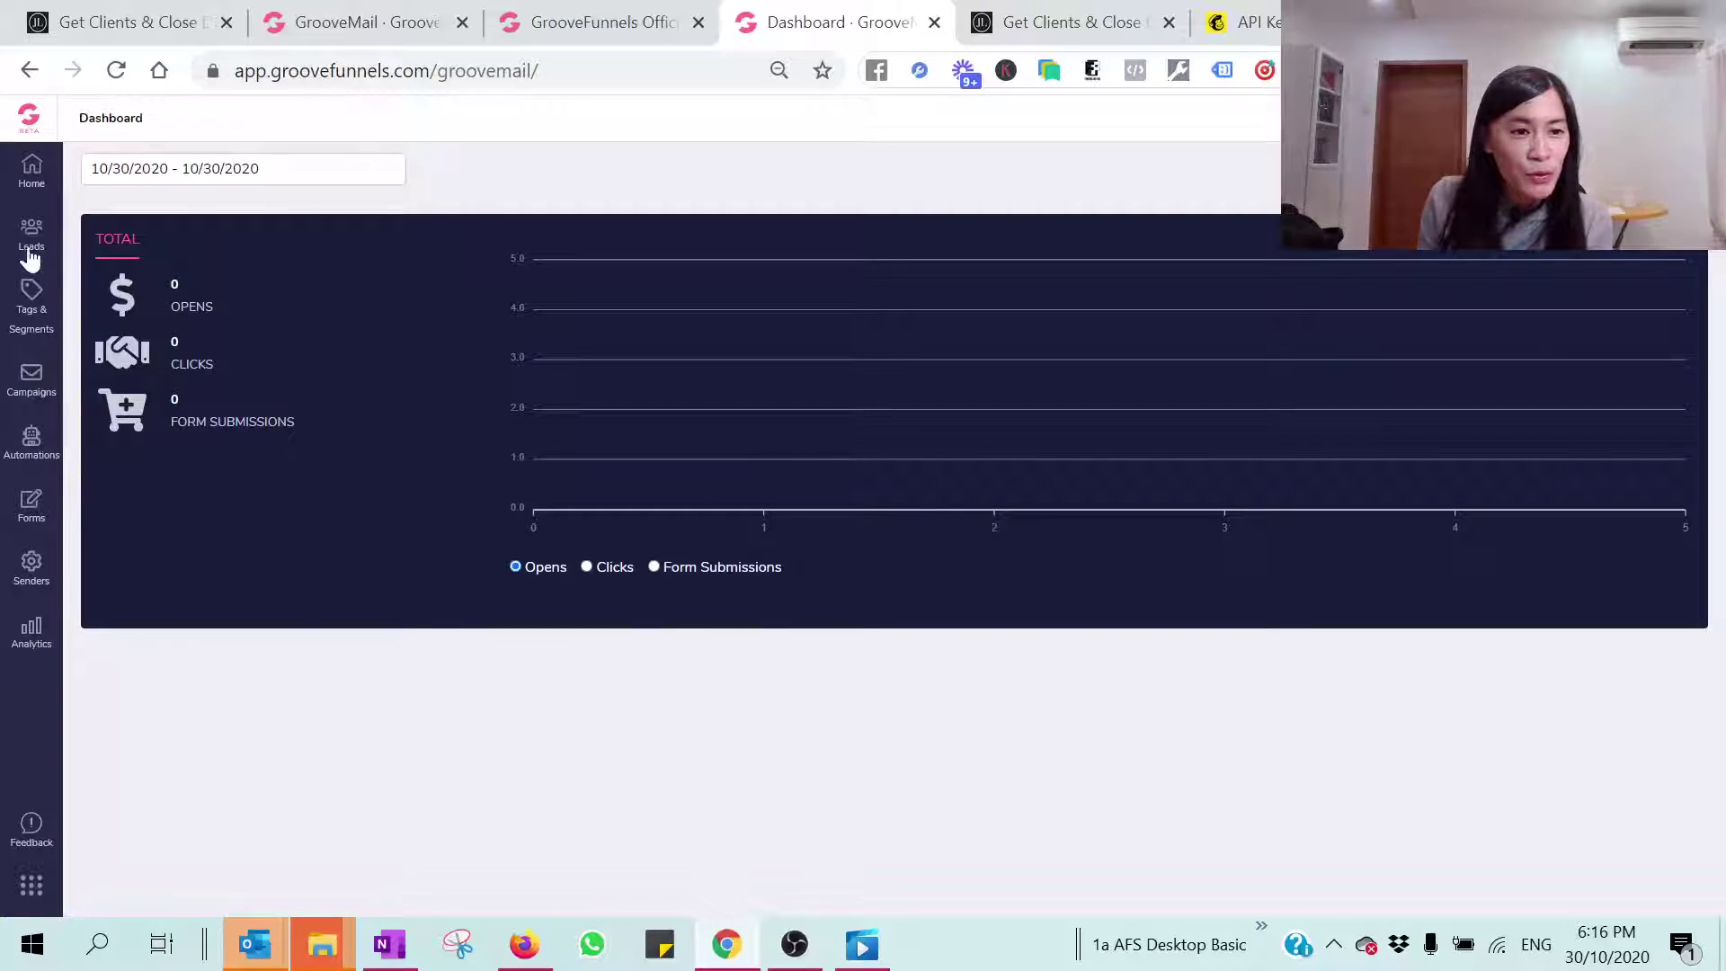
left_click(30, 241)
left_click(103, 232)
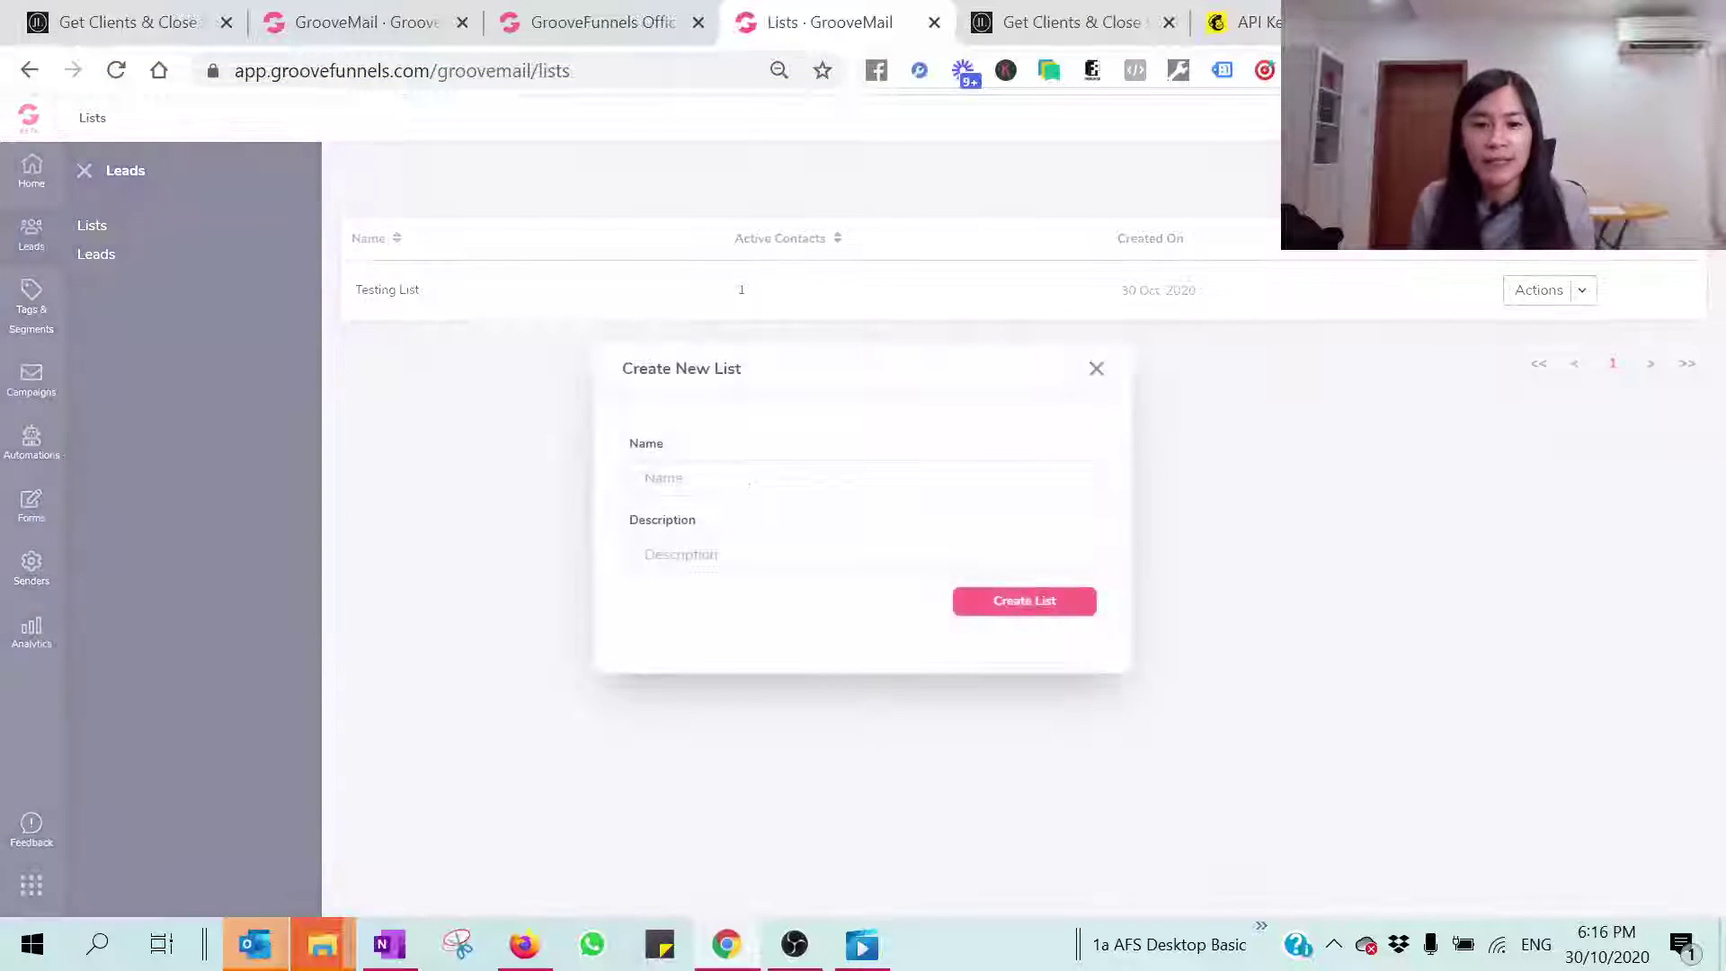
Step: Create a list named 'Testing List' with the same text as its description
type("stg")
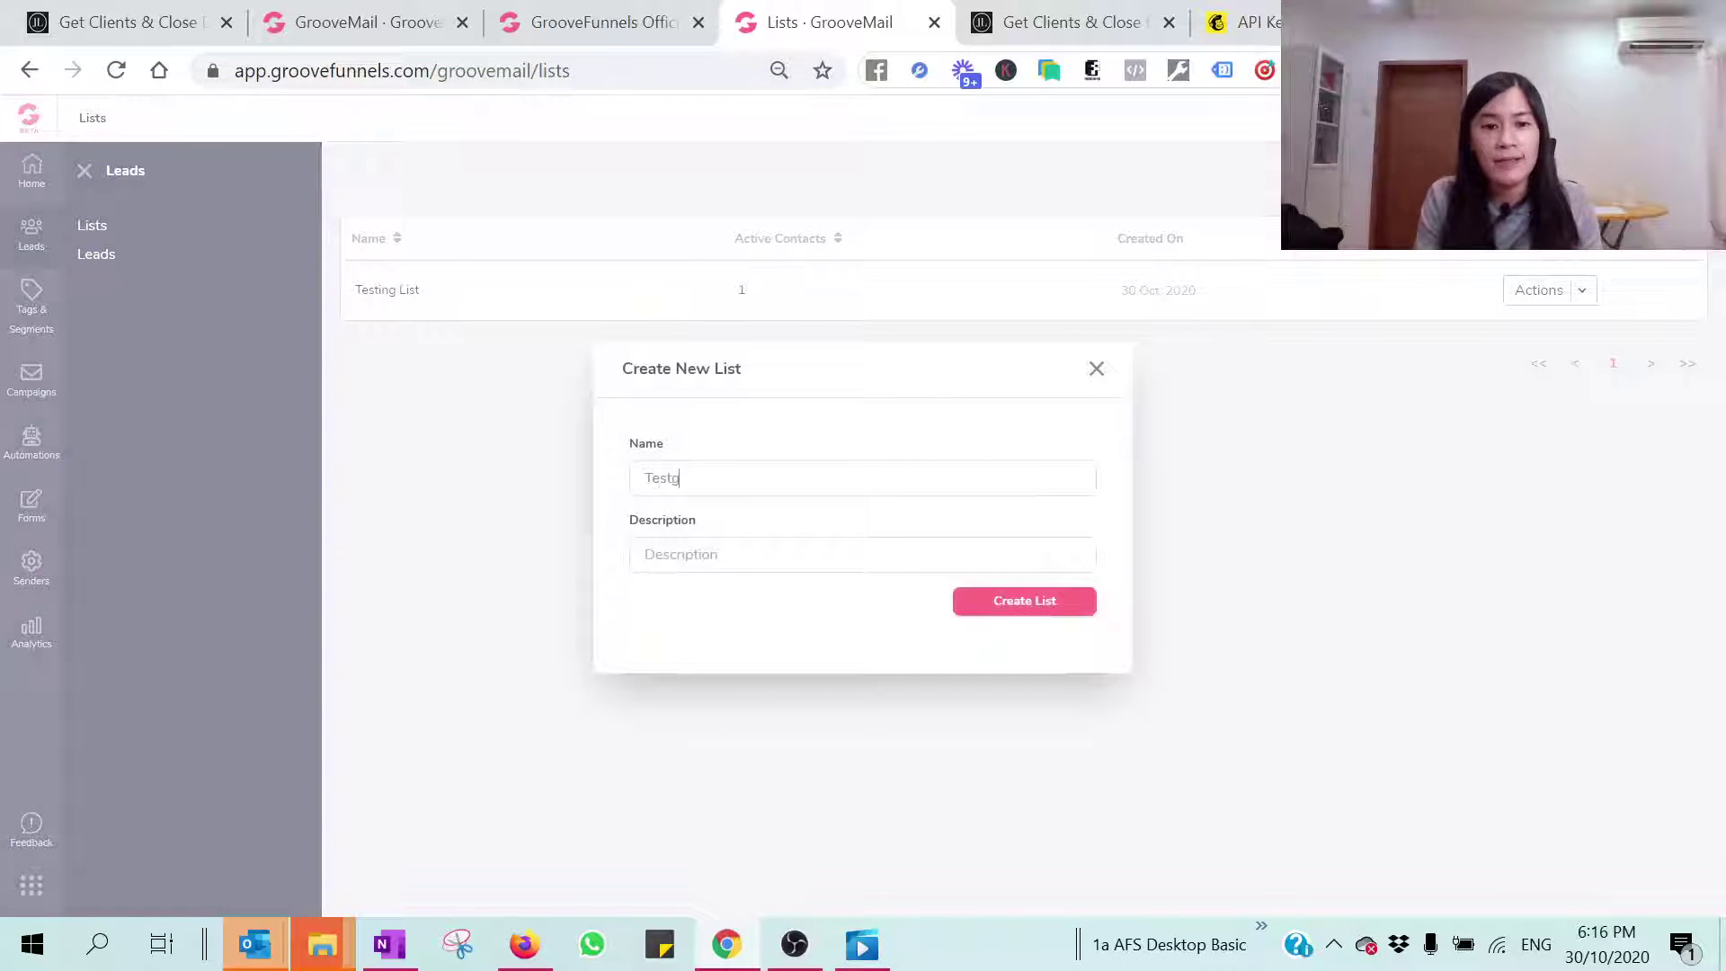
key("BackSpace")
key("BackSpace")
key("BackSpace")
key("BackSpace")
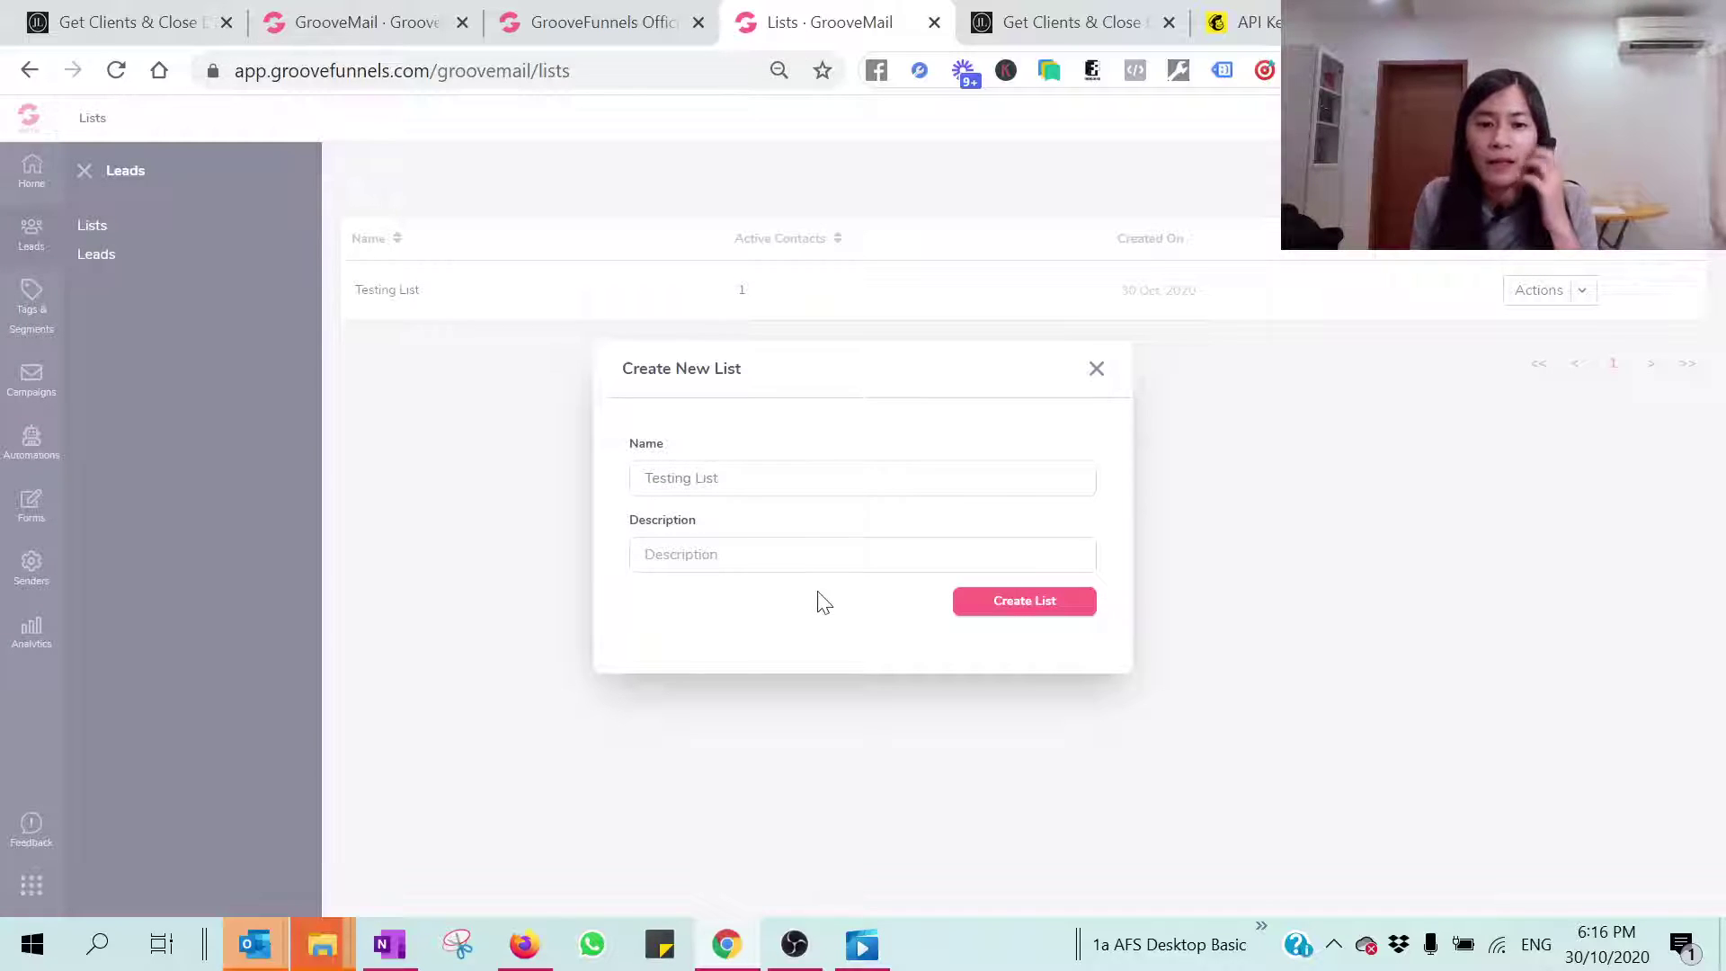
left_click_drag(719, 478, 597, 482)
key("ctrl+c")
left_click(639, 554)
key("ctrl+v")
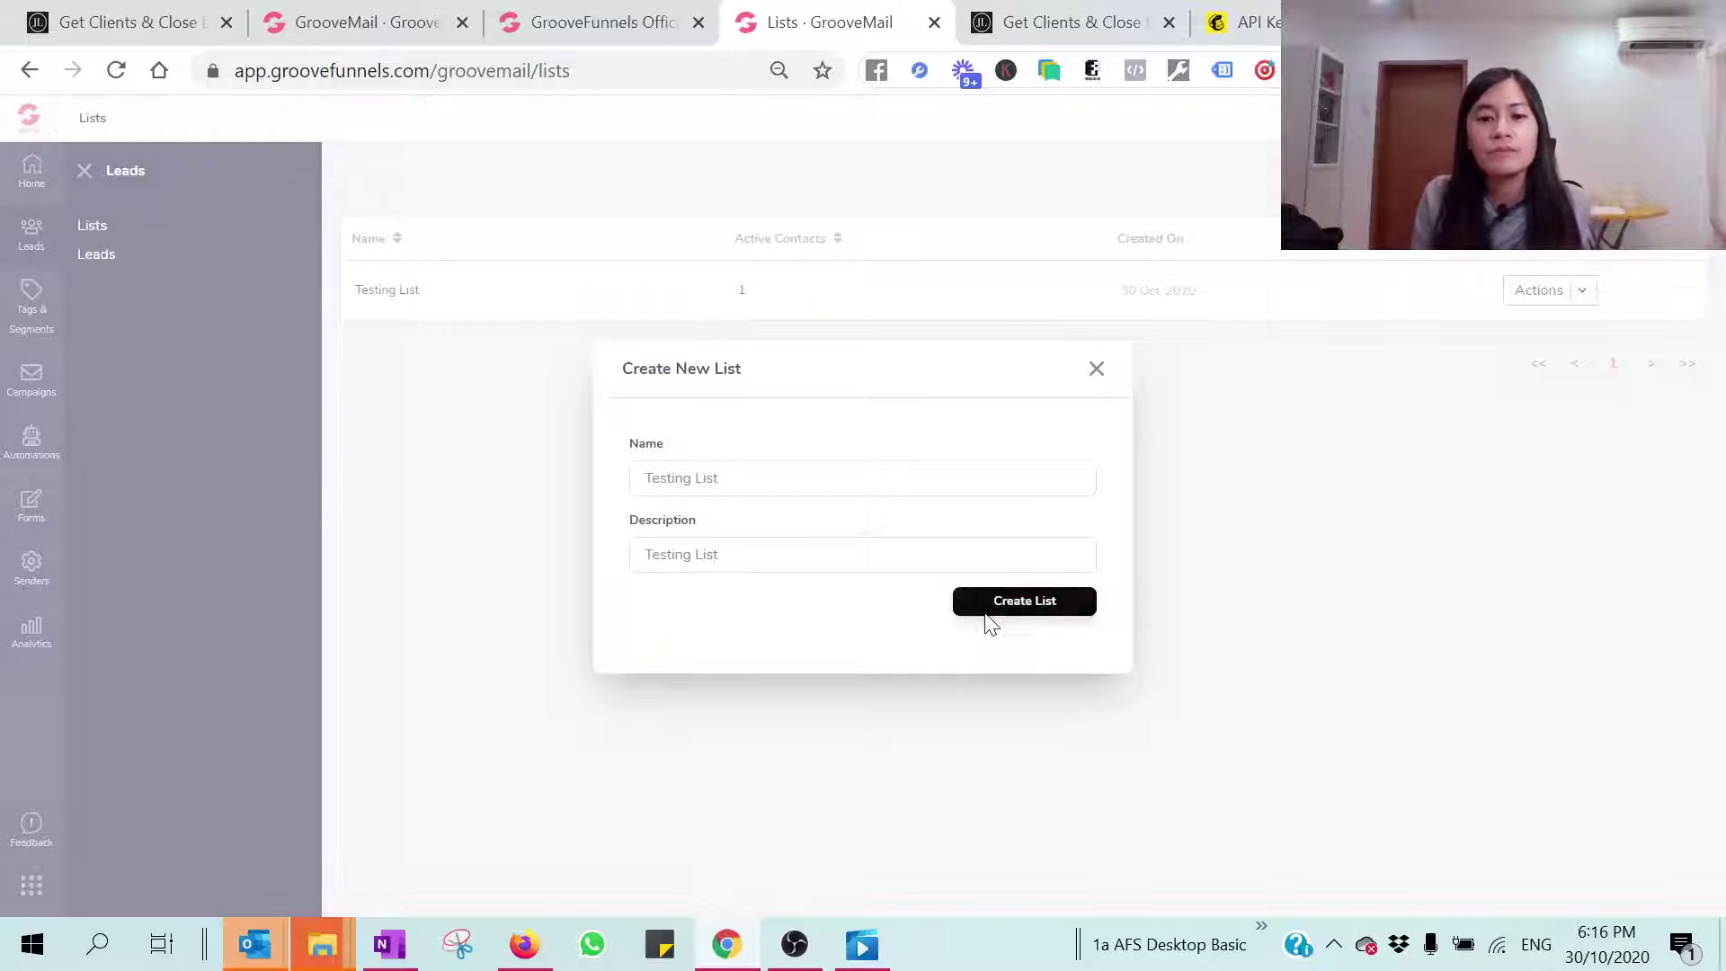
left_click(989, 615)
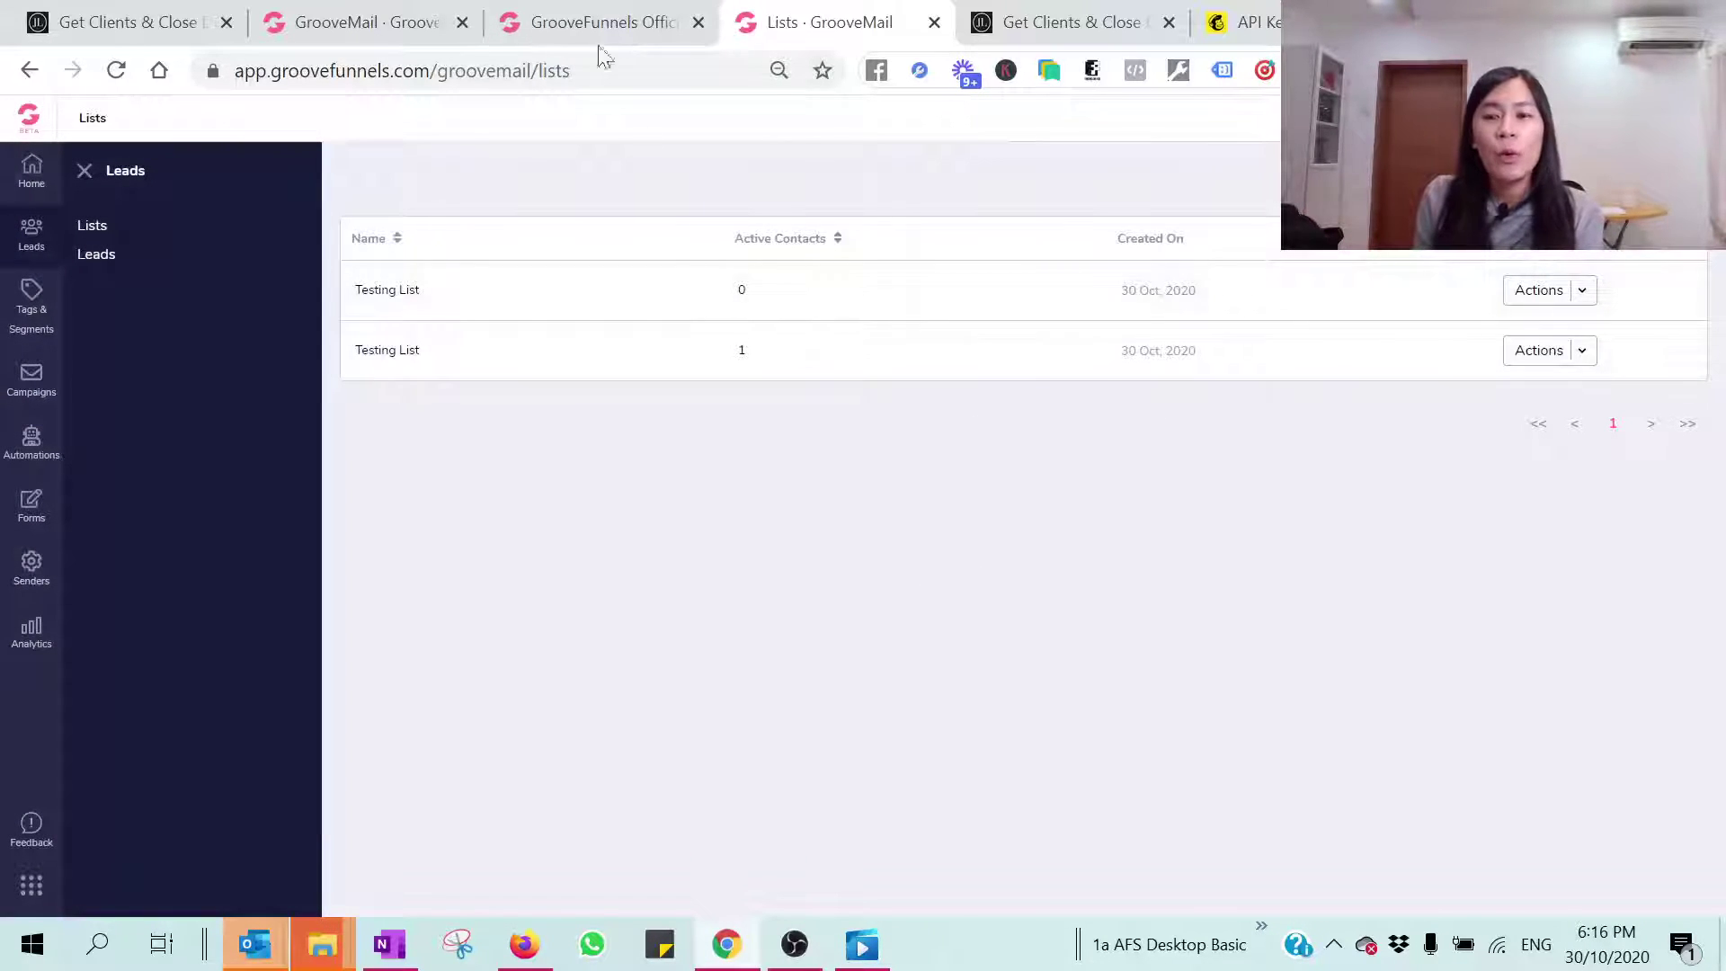
left_click(670, 20)
Step: Review the form's Form fields, Optin Settings, Success page and Welcome steps
left_click(373, 13)
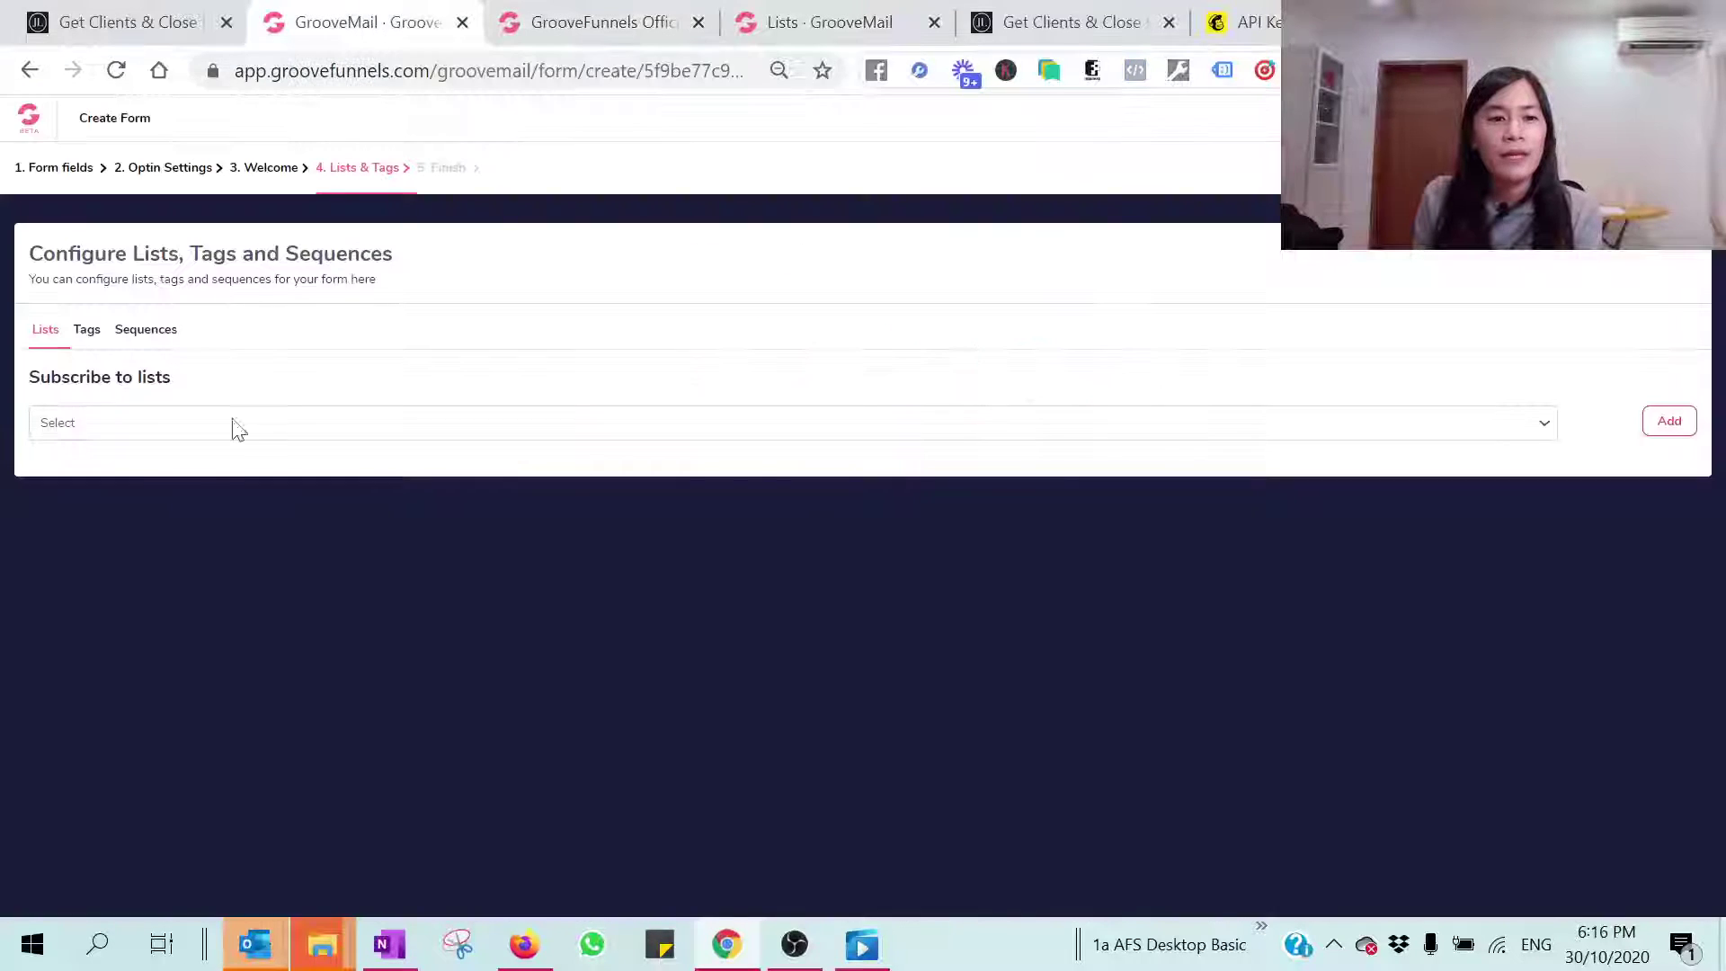
left_click(181, 425)
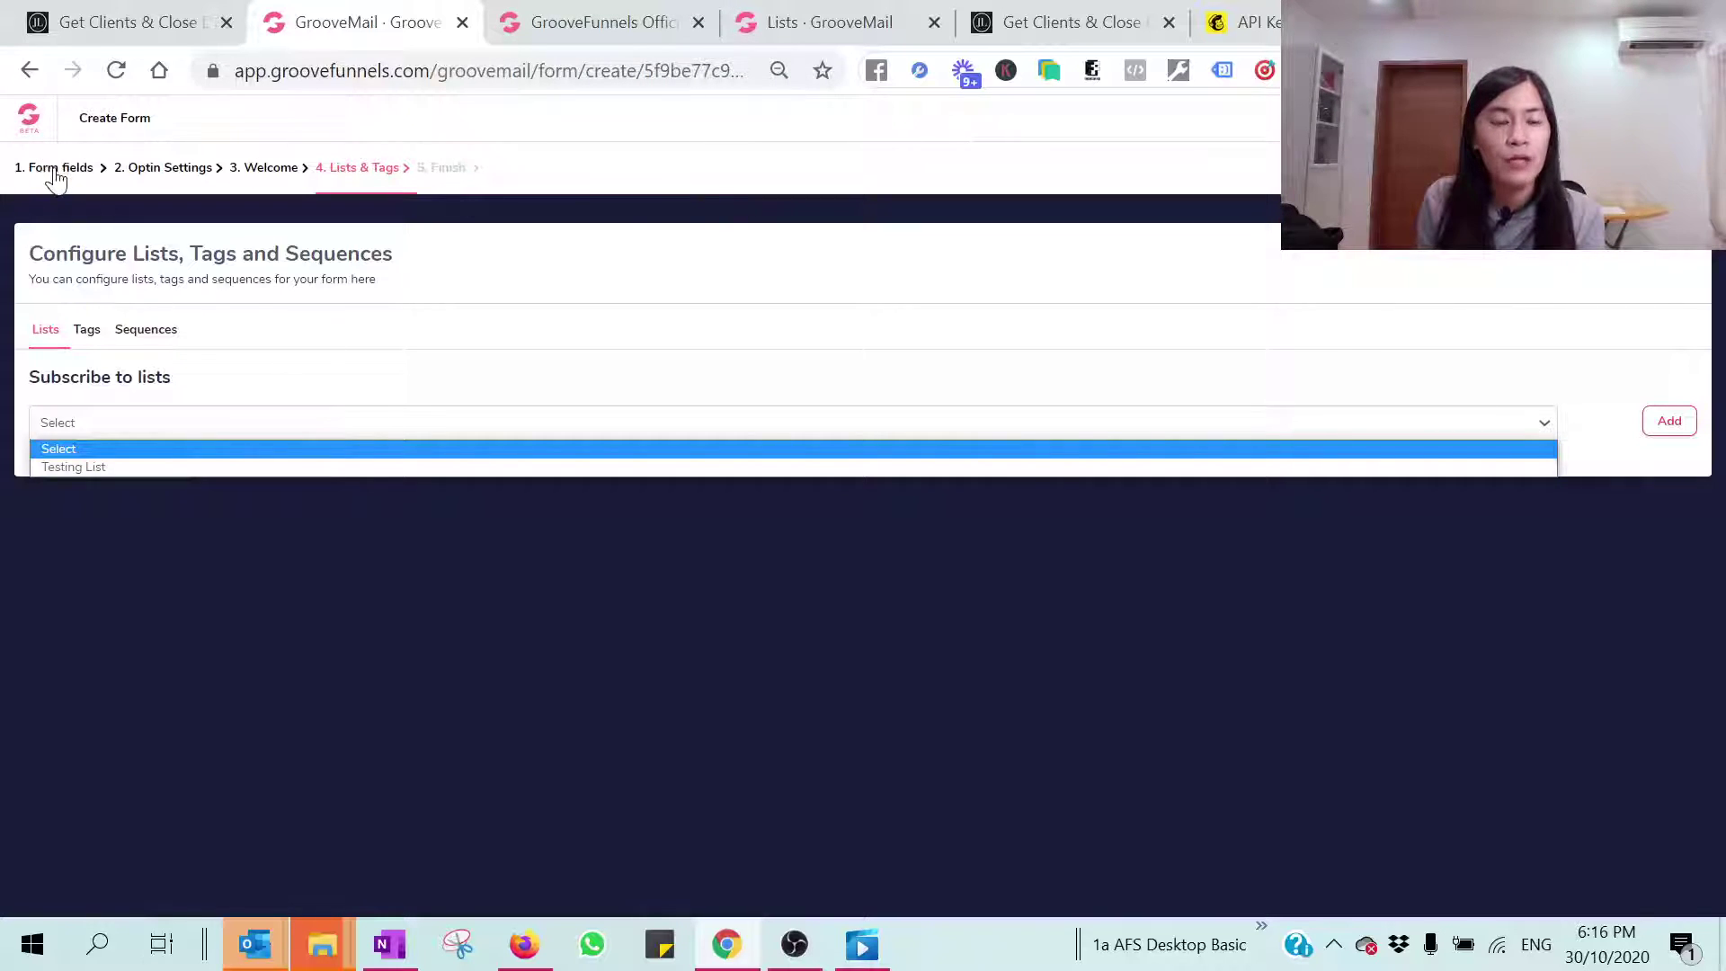
left_click(116, 71)
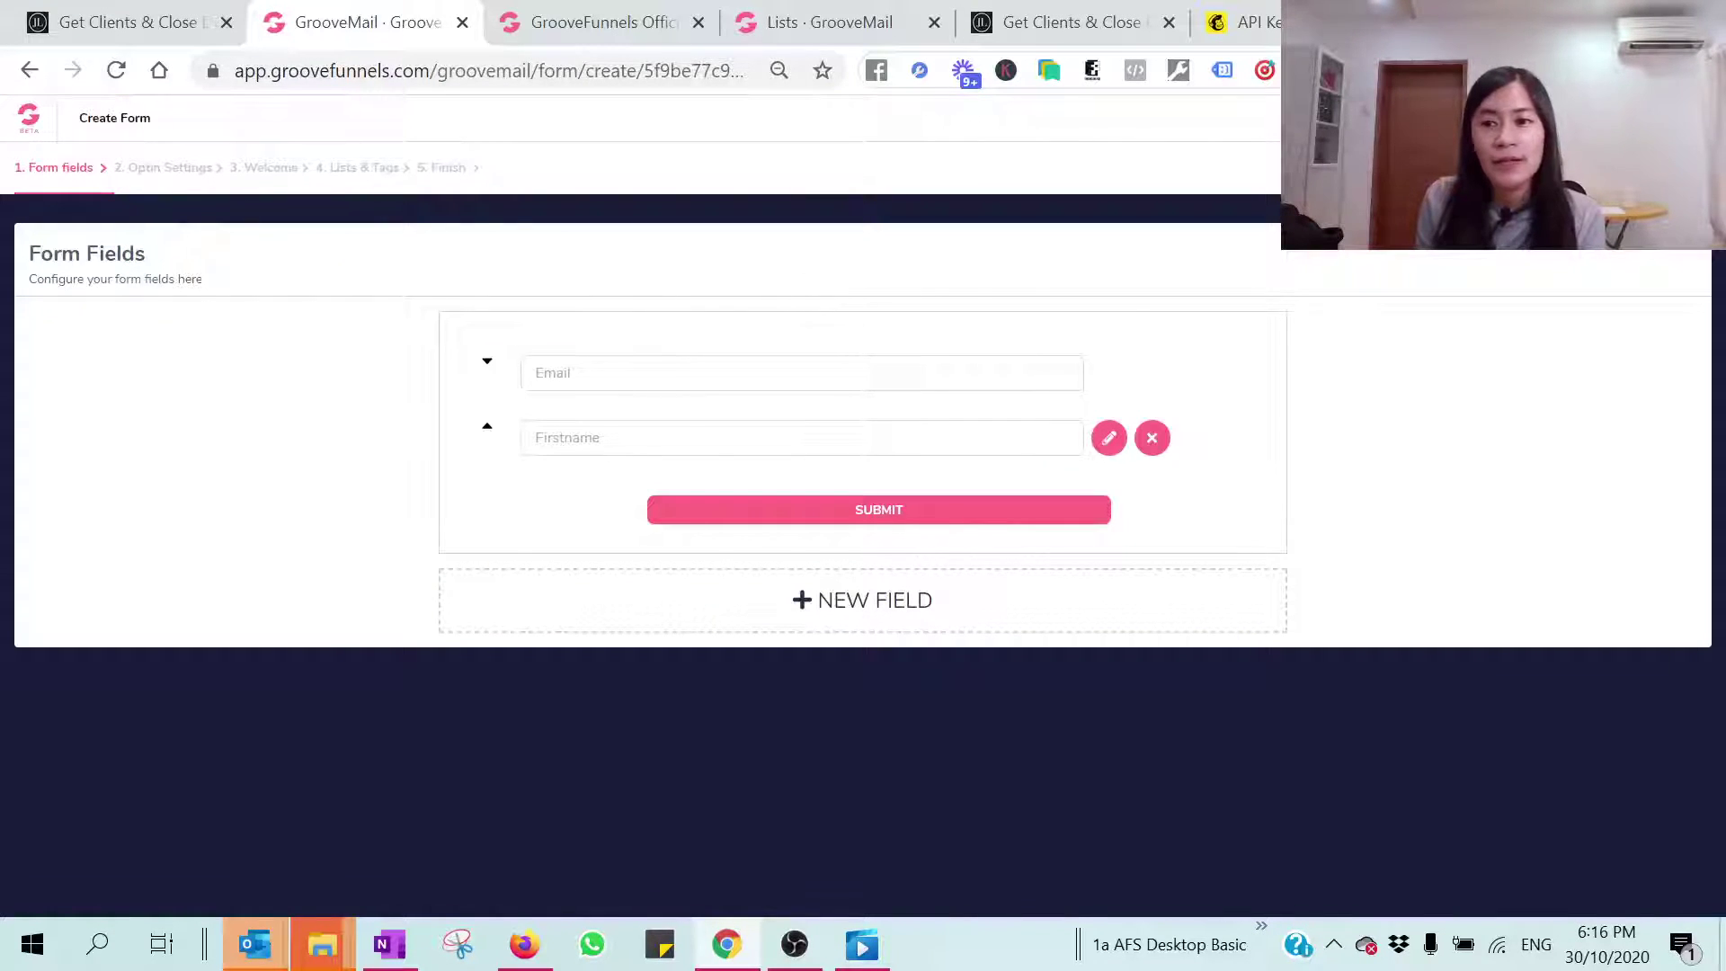
left_click(164, 167)
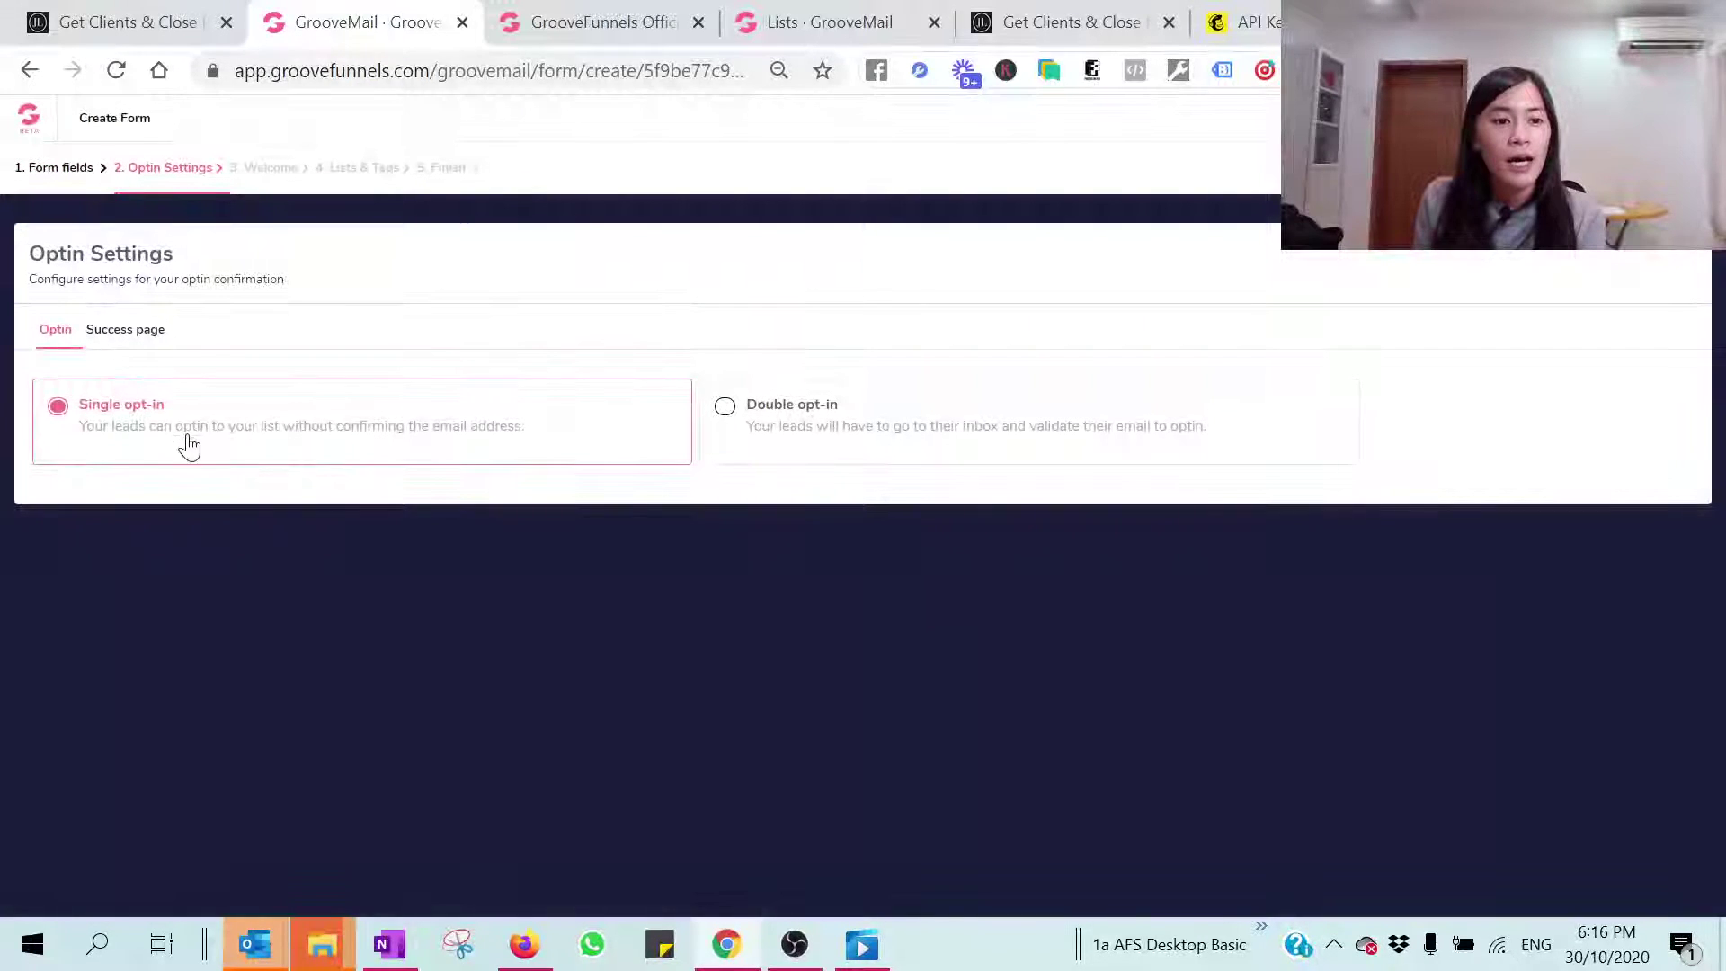
left_click(131, 331)
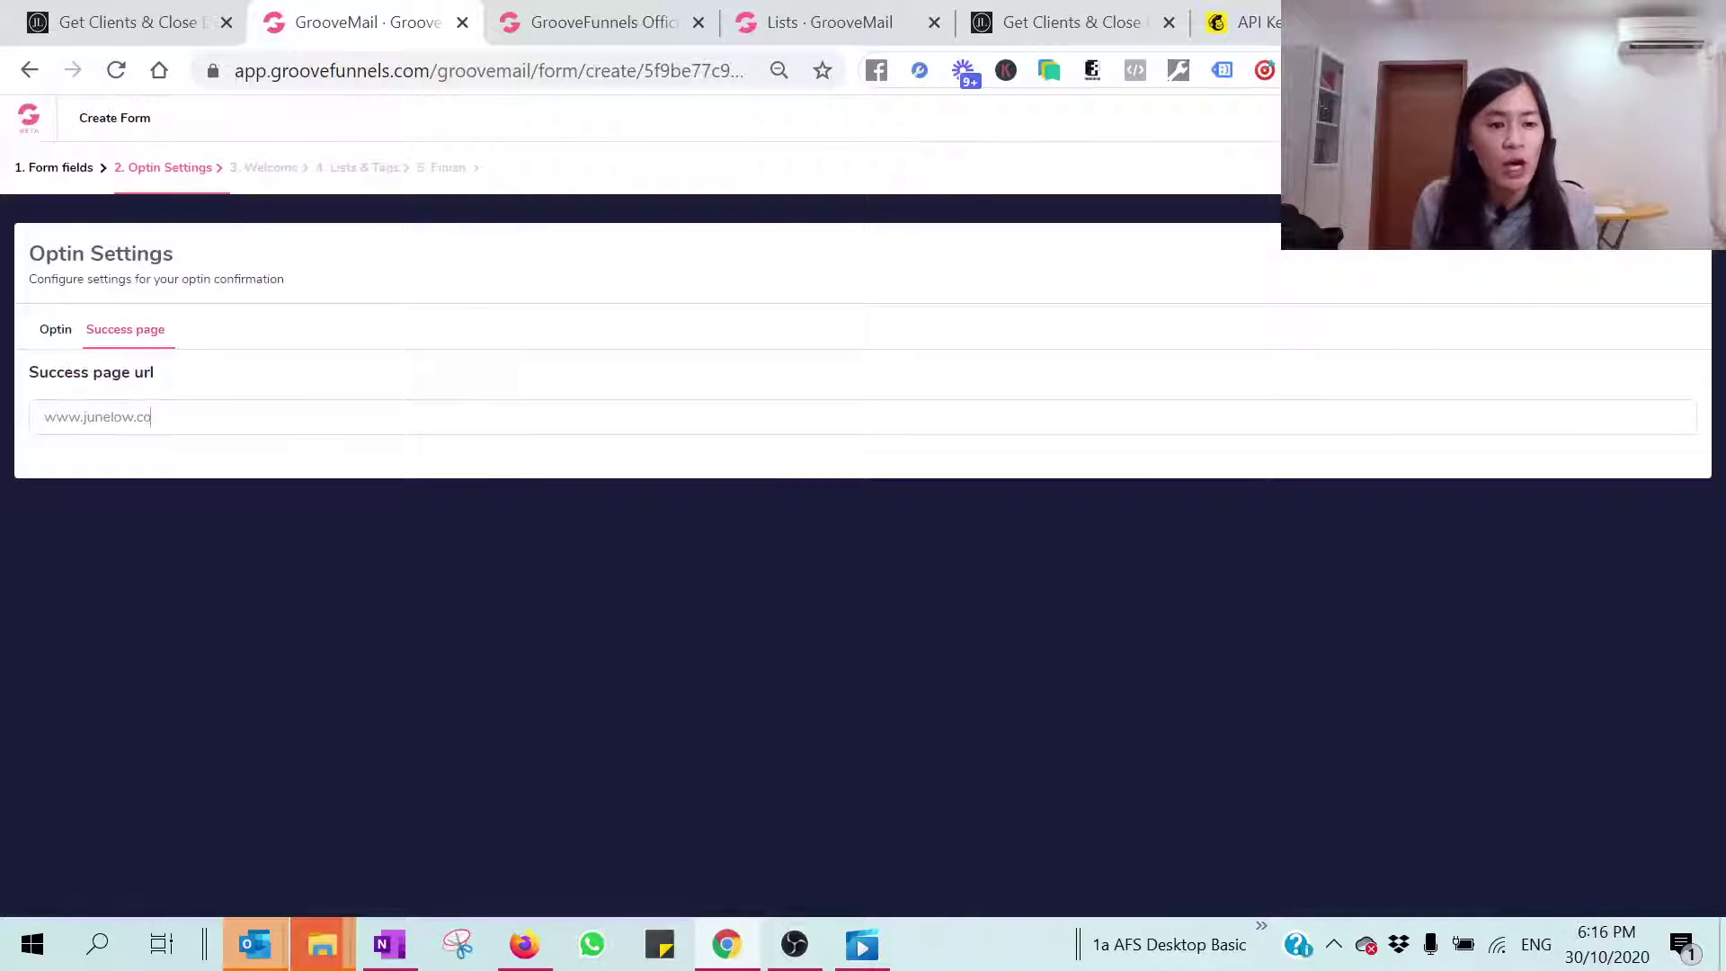
left_click(278, 172)
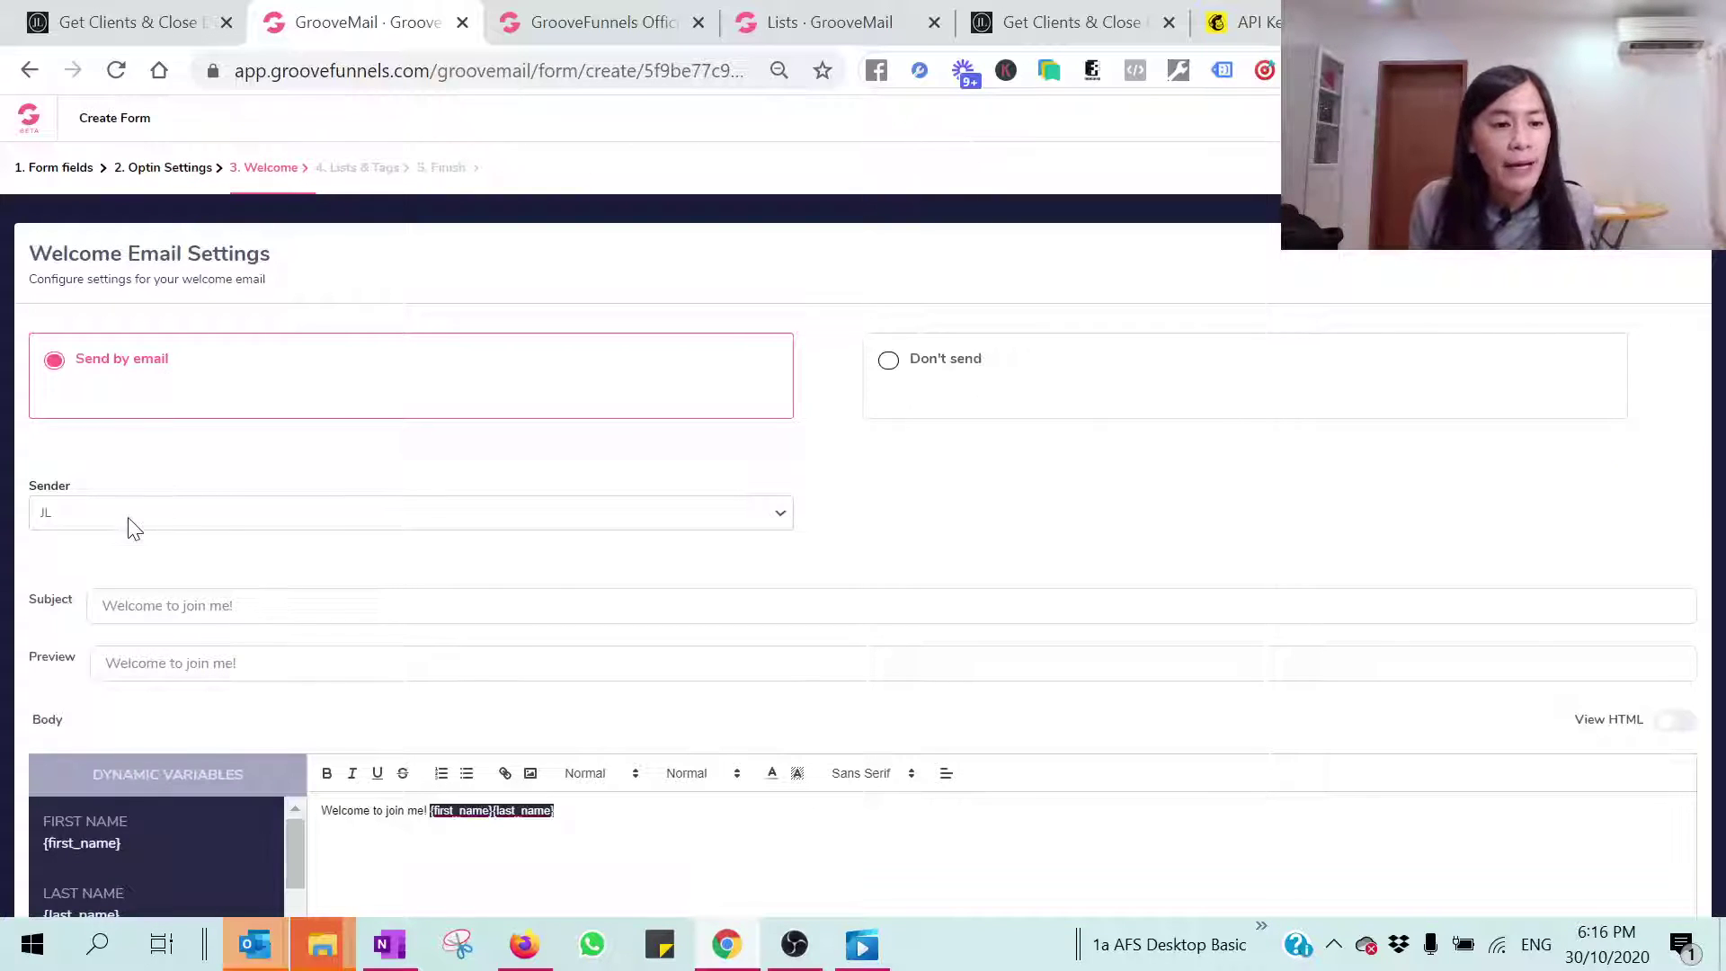
scroll(268, 635, "down", 2)
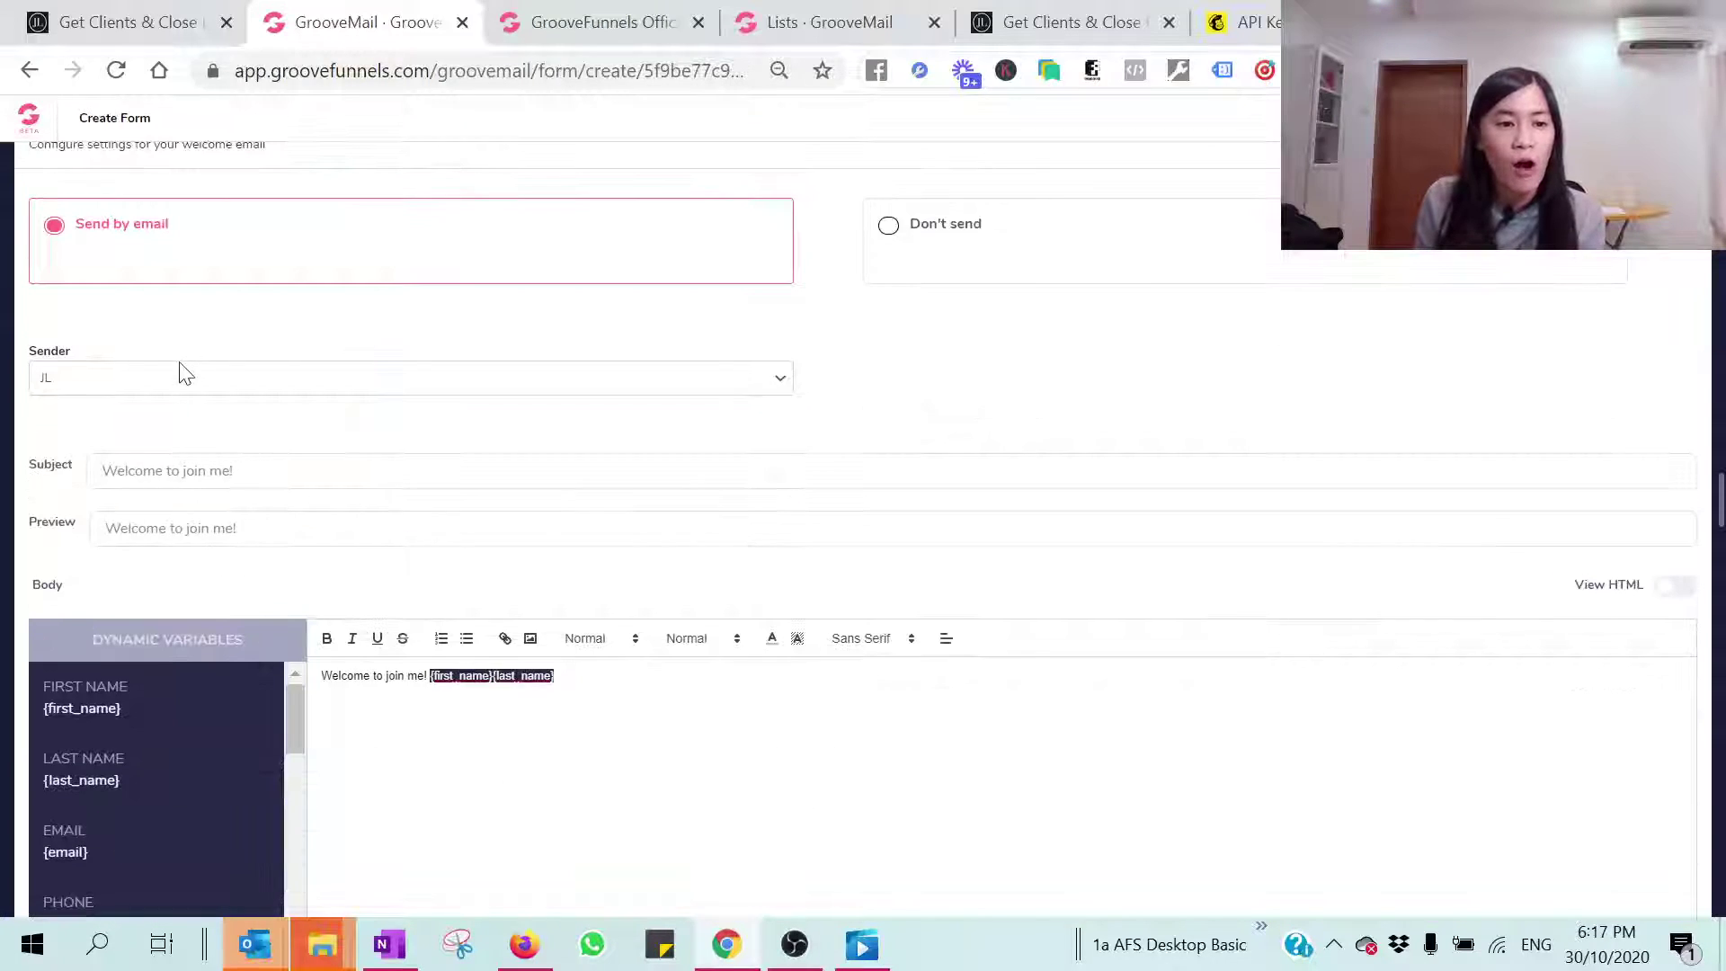
scroll(385, 435, "up", 2)
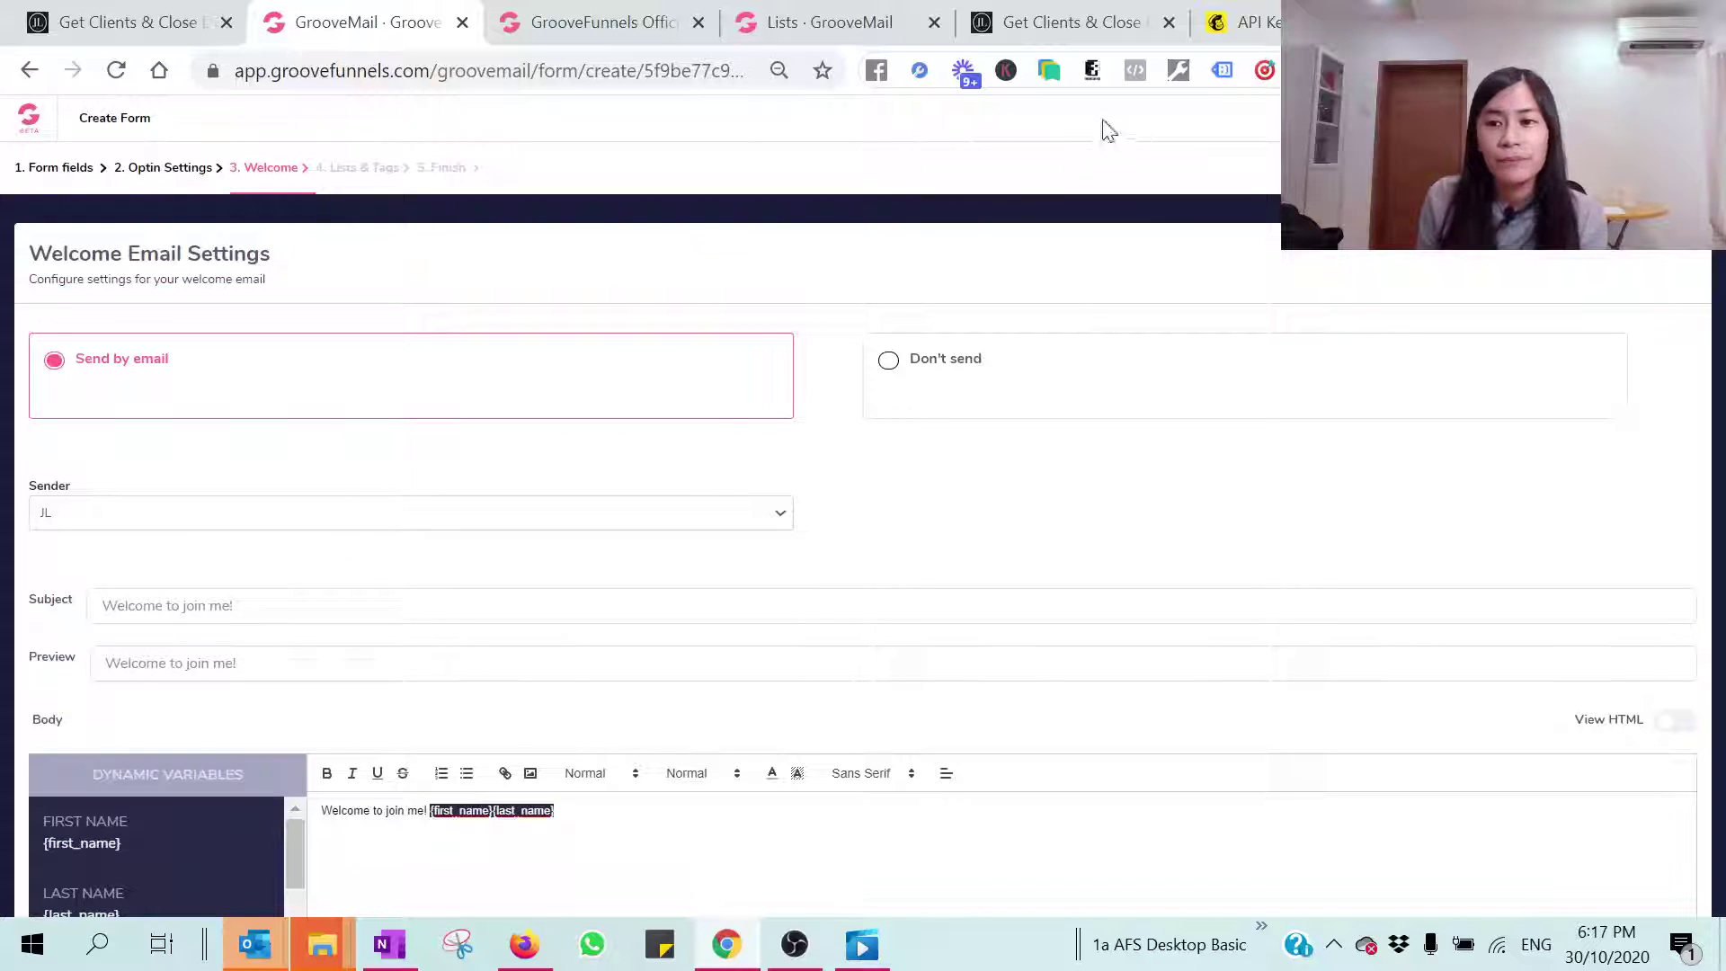
left_click(357, 168)
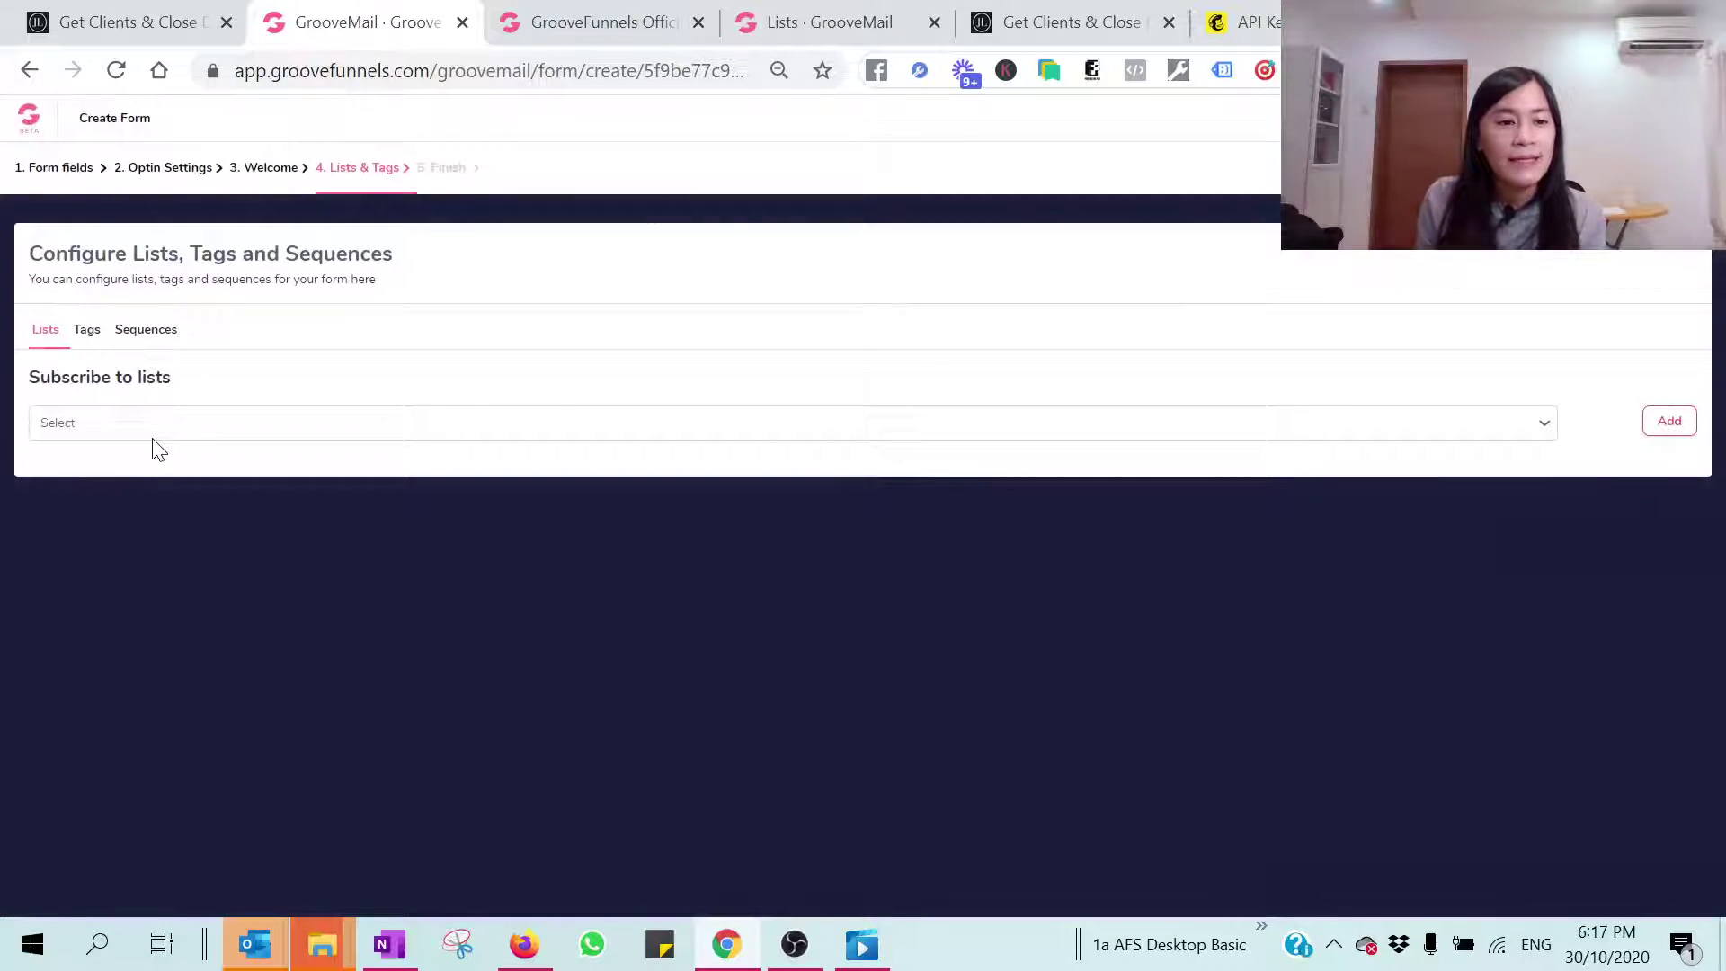
Step: Subscribe new leads to Testing List with no tags assigned, and add it
left_click(162, 430)
left_click(147, 466)
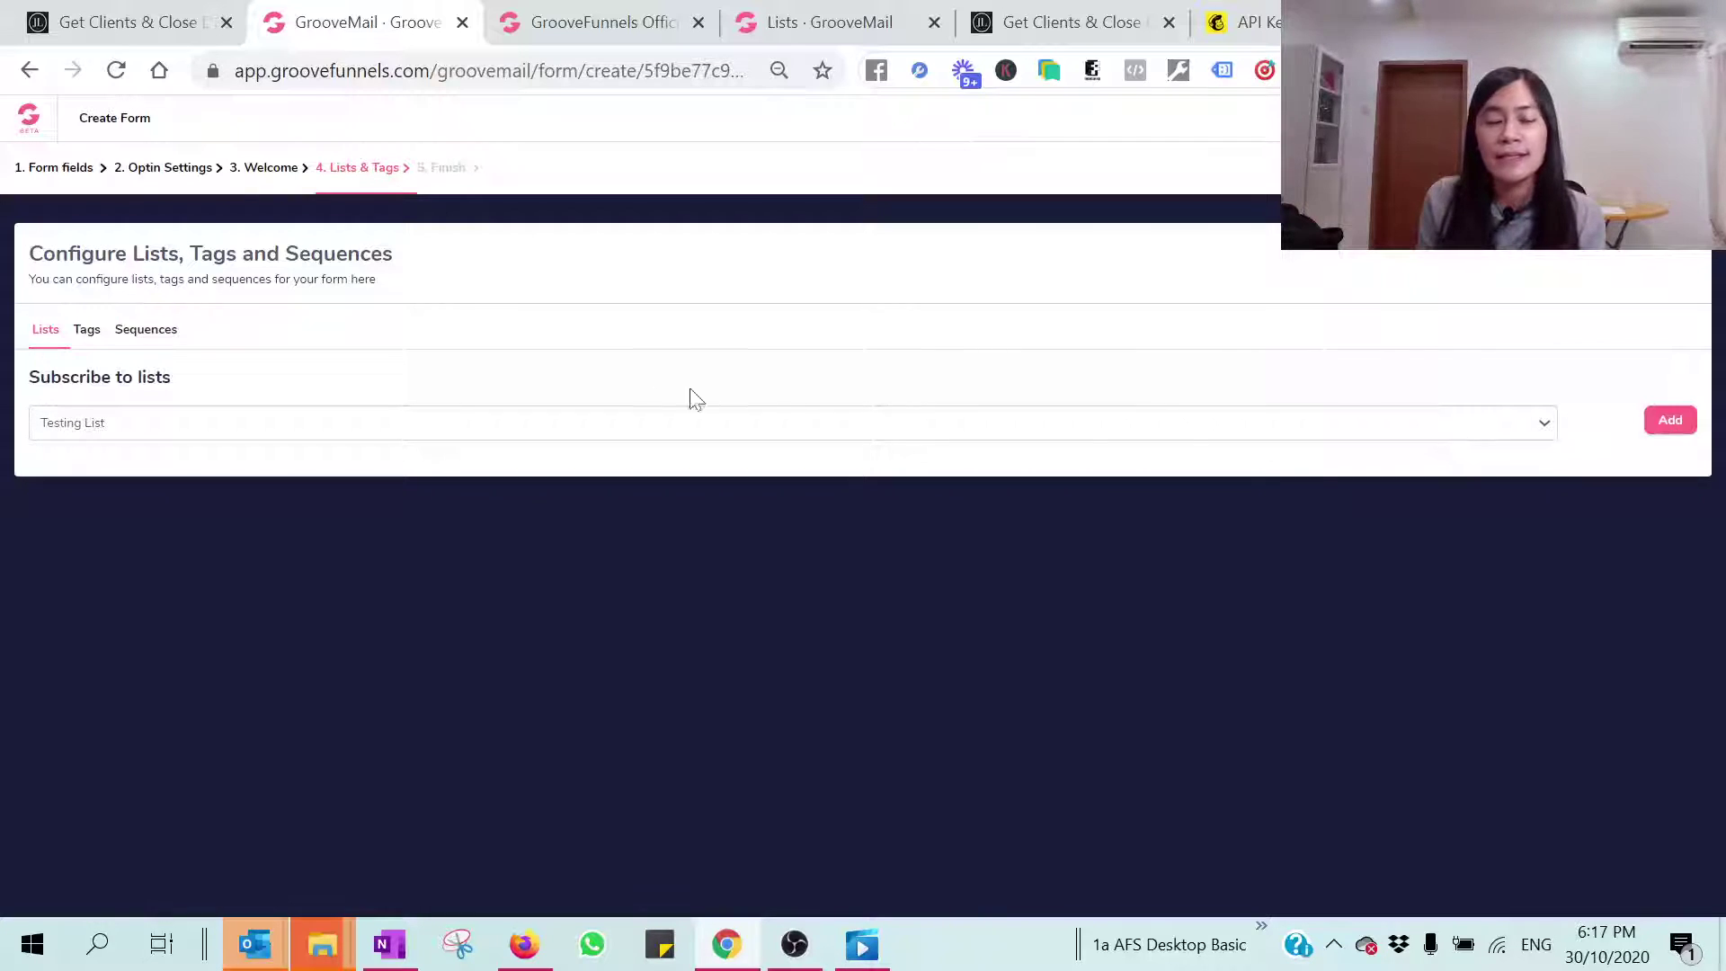
left_click(79, 332)
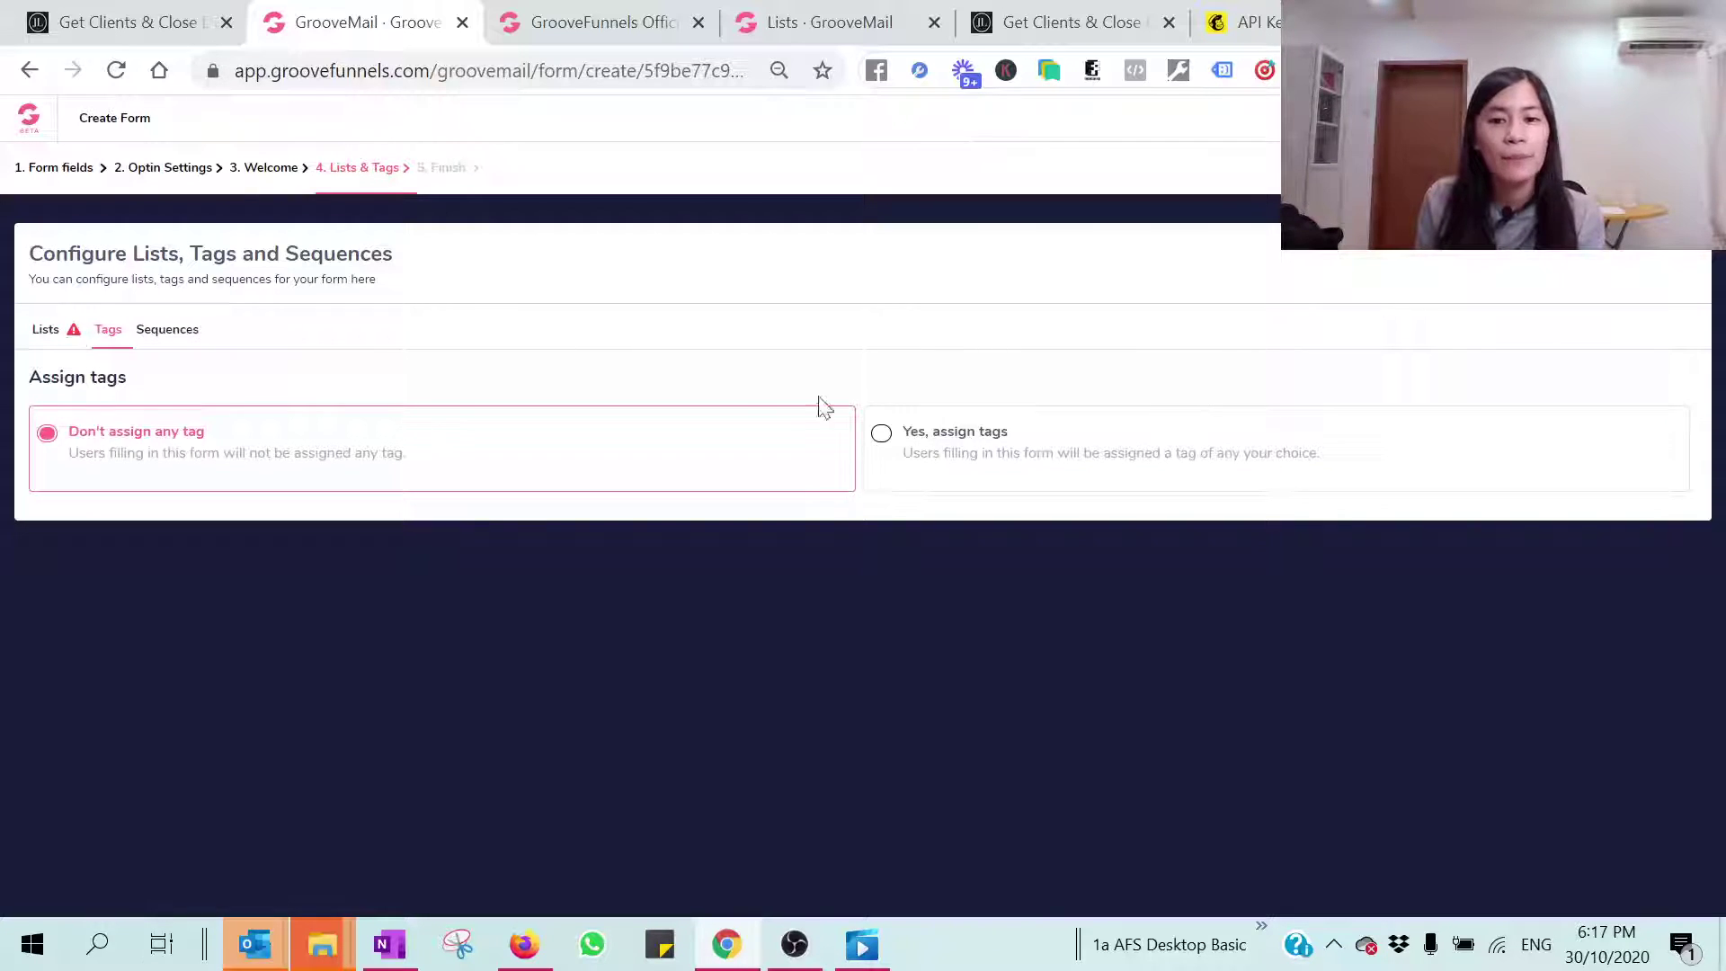
left_click(884, 433)
left_click(496, 558)
left_click(497, 557)
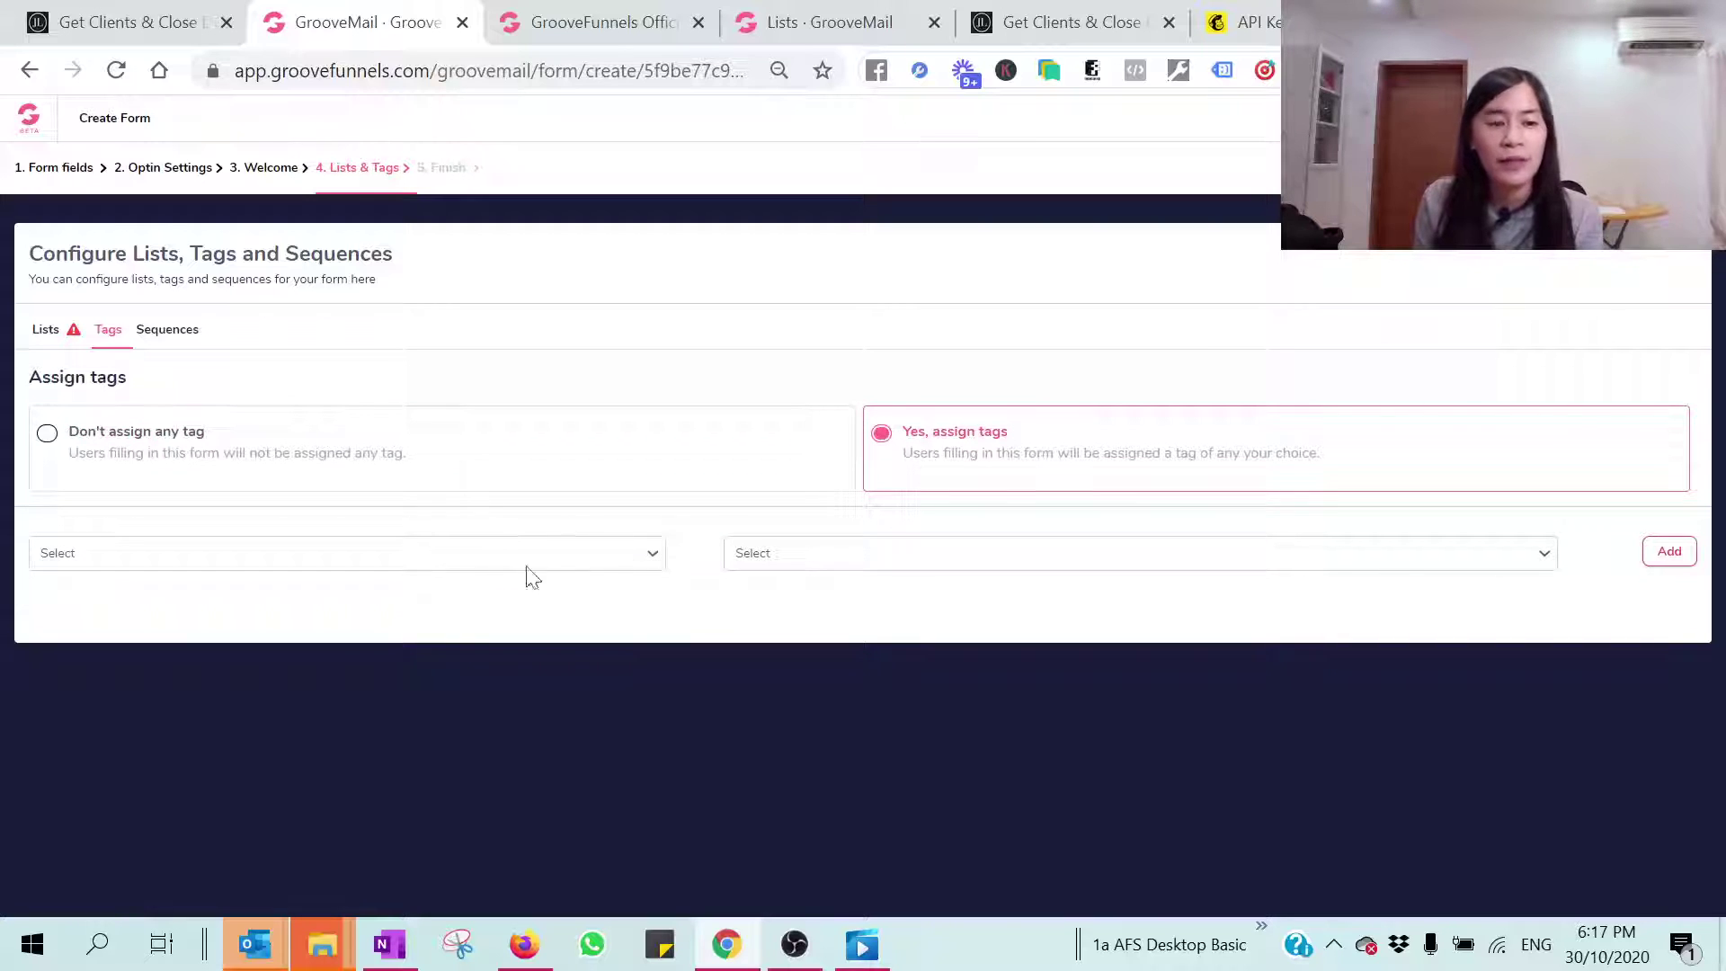
left_click(106, 430)
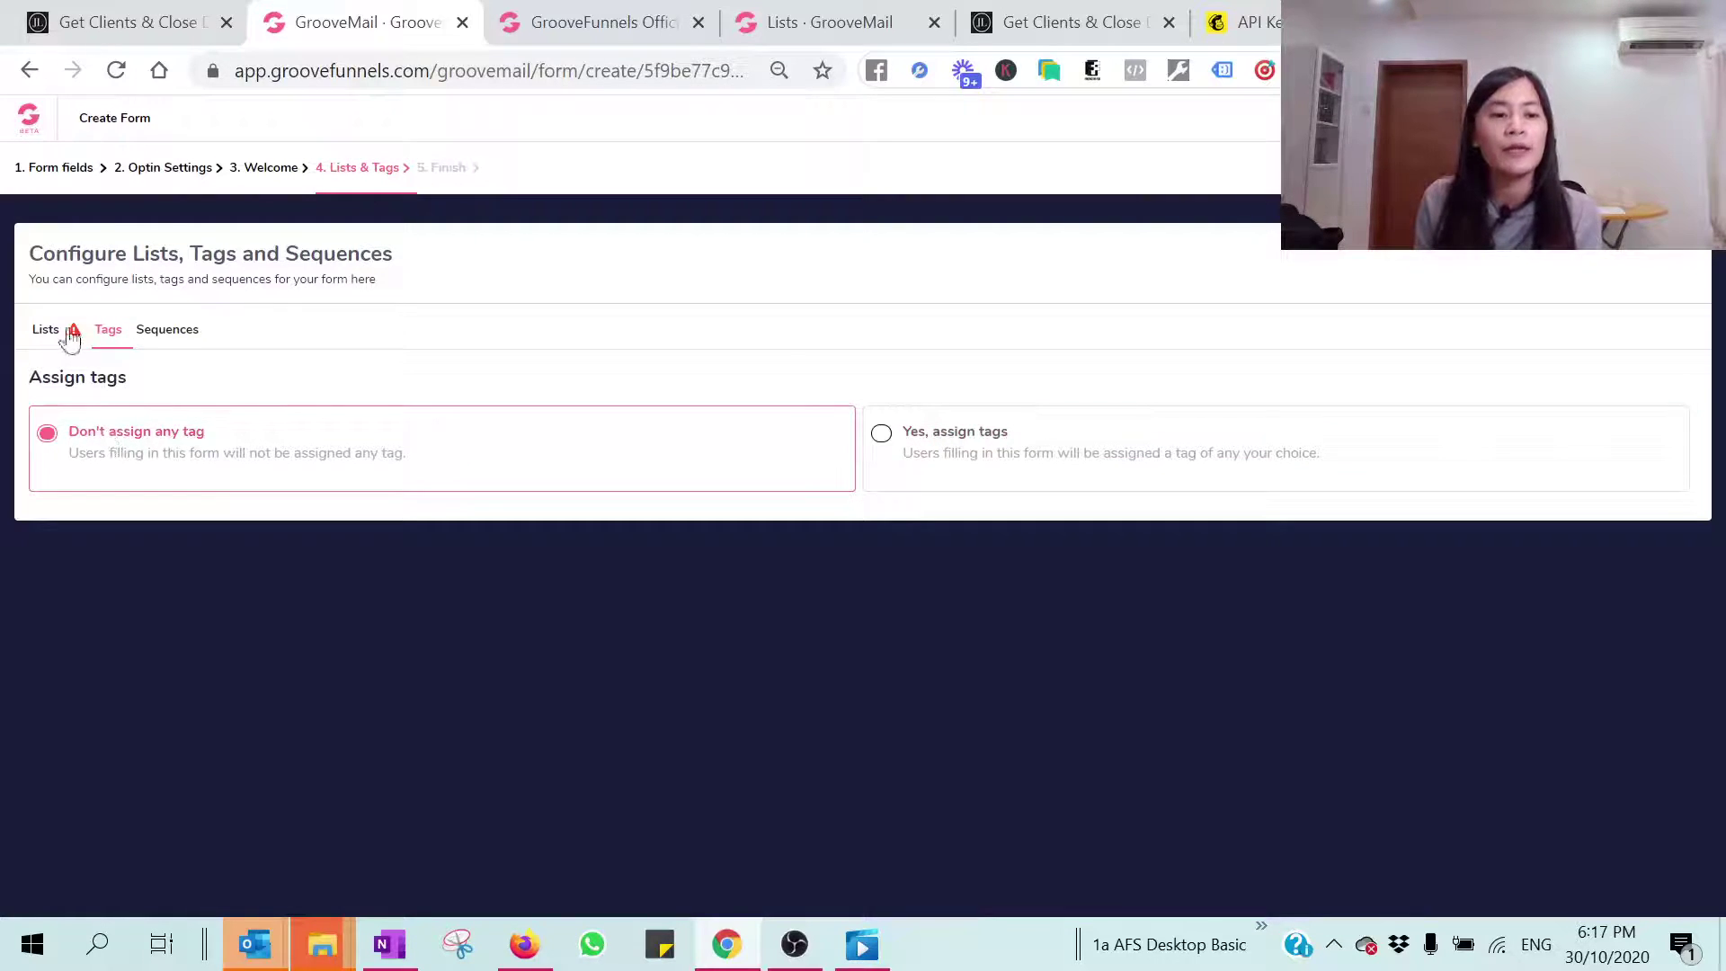
left_click(54, 333)
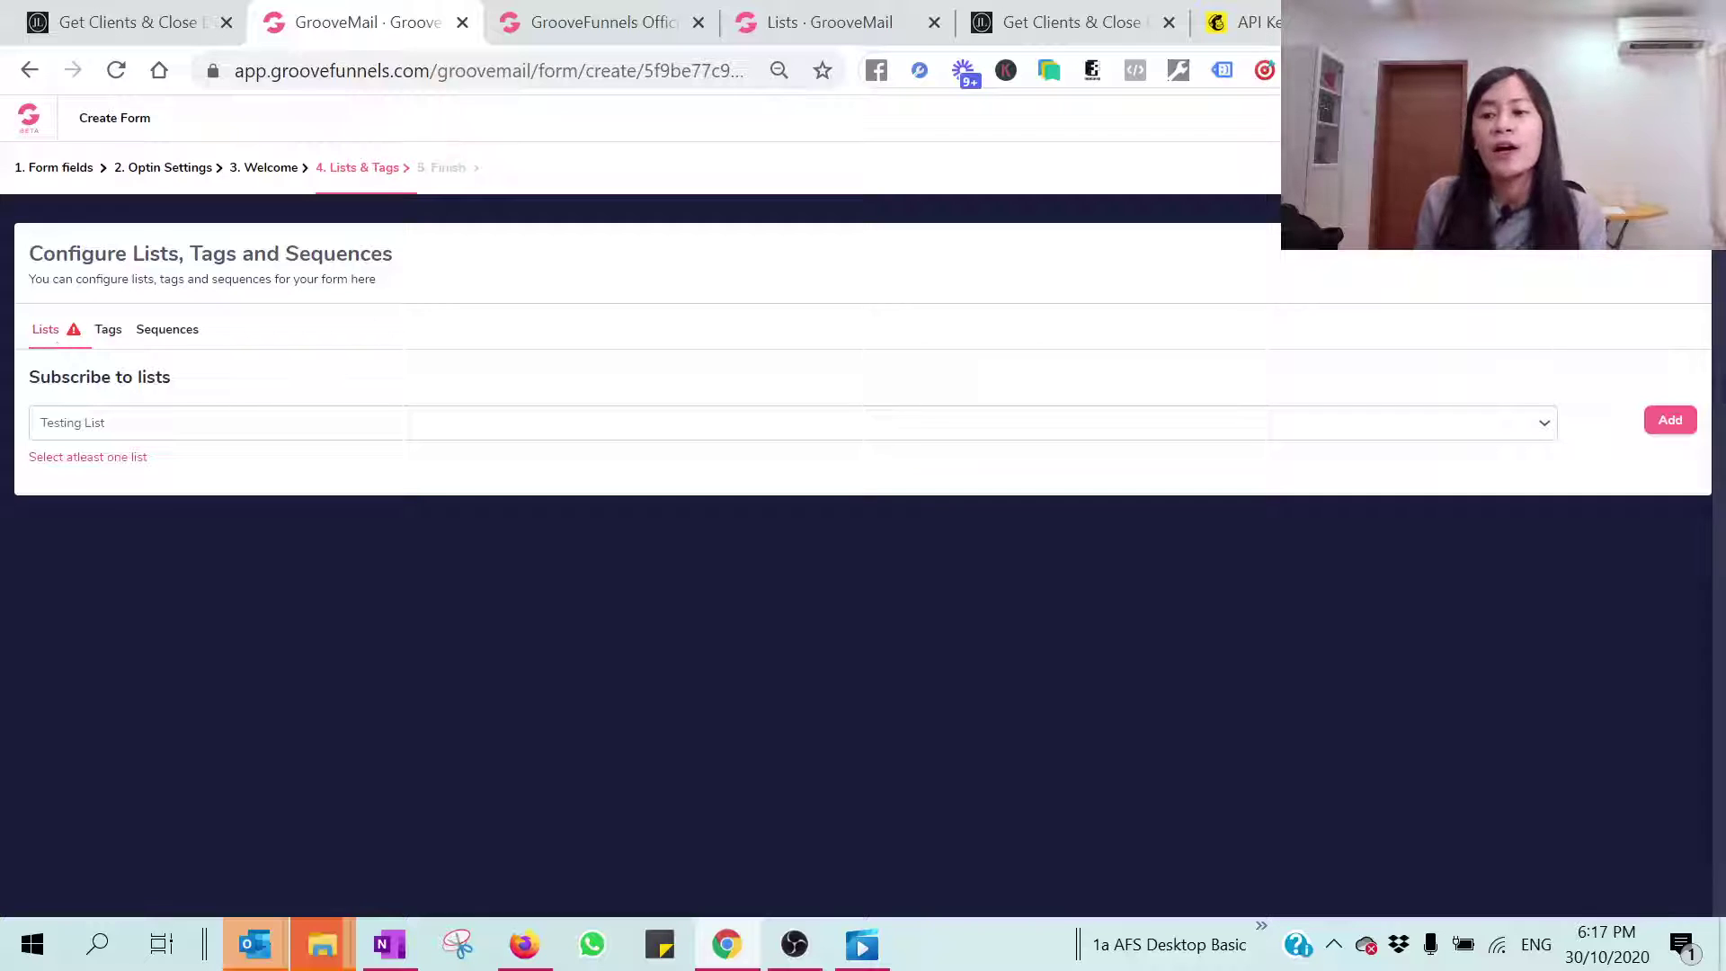
left_click(1670, 421)
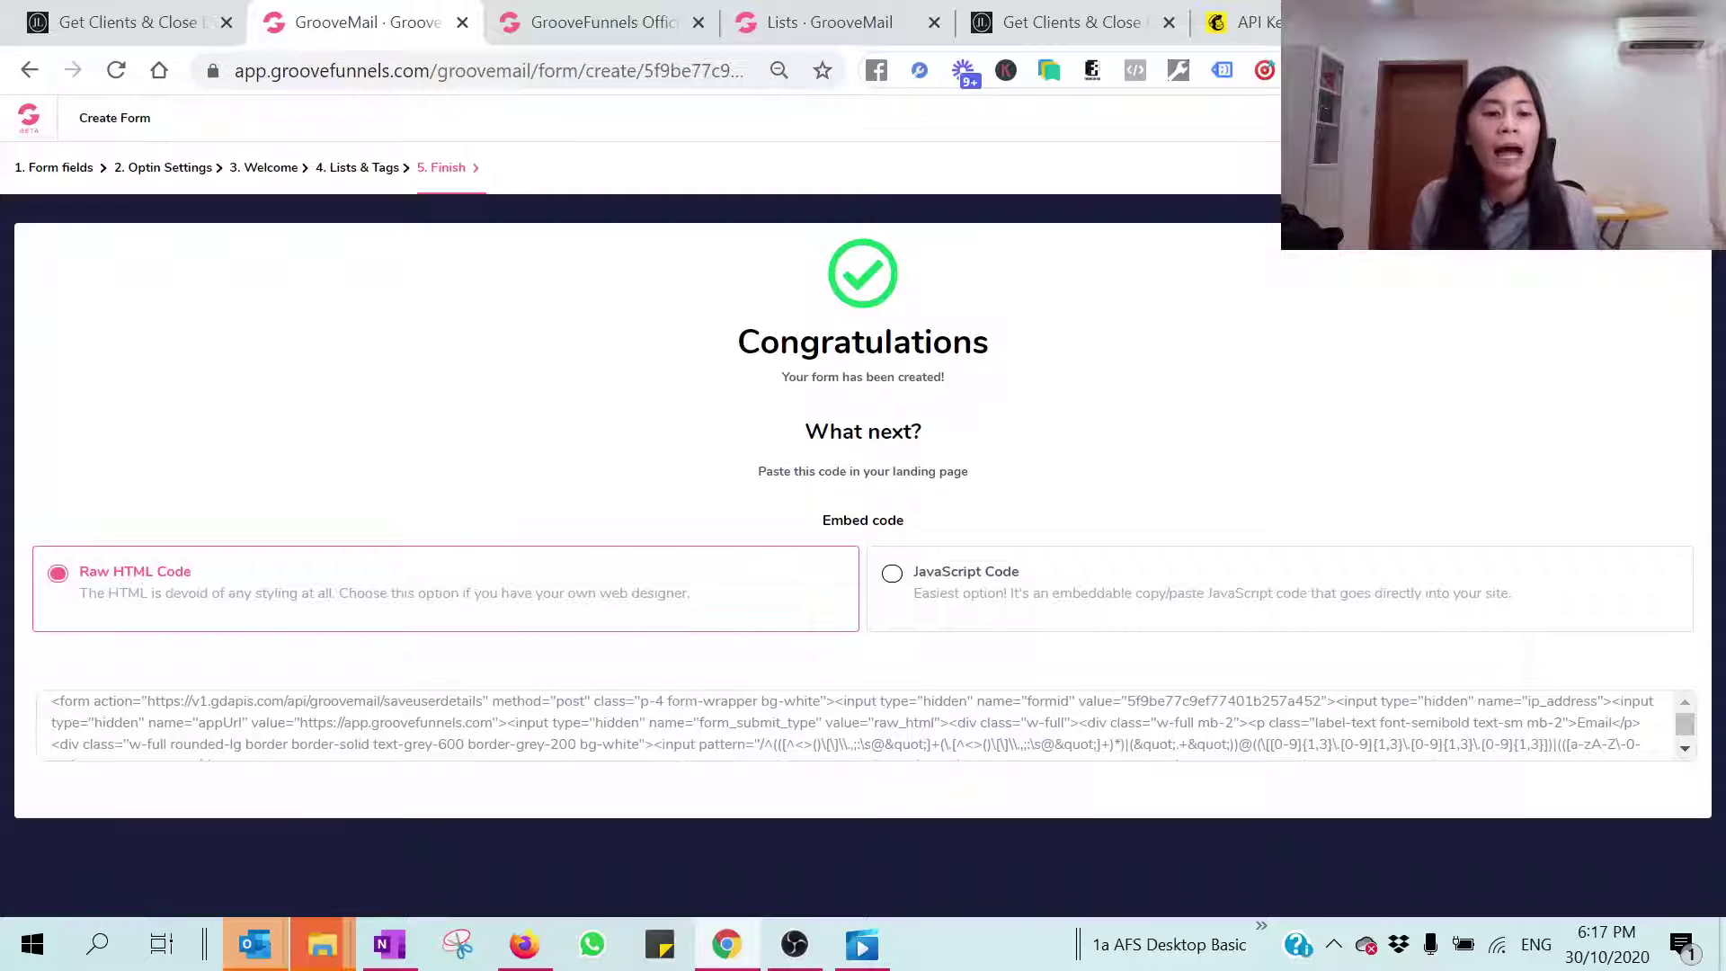
Step: Paste the form's full embed HTML into a new Notepad document, then return to Chrome
key("ctrl+a")
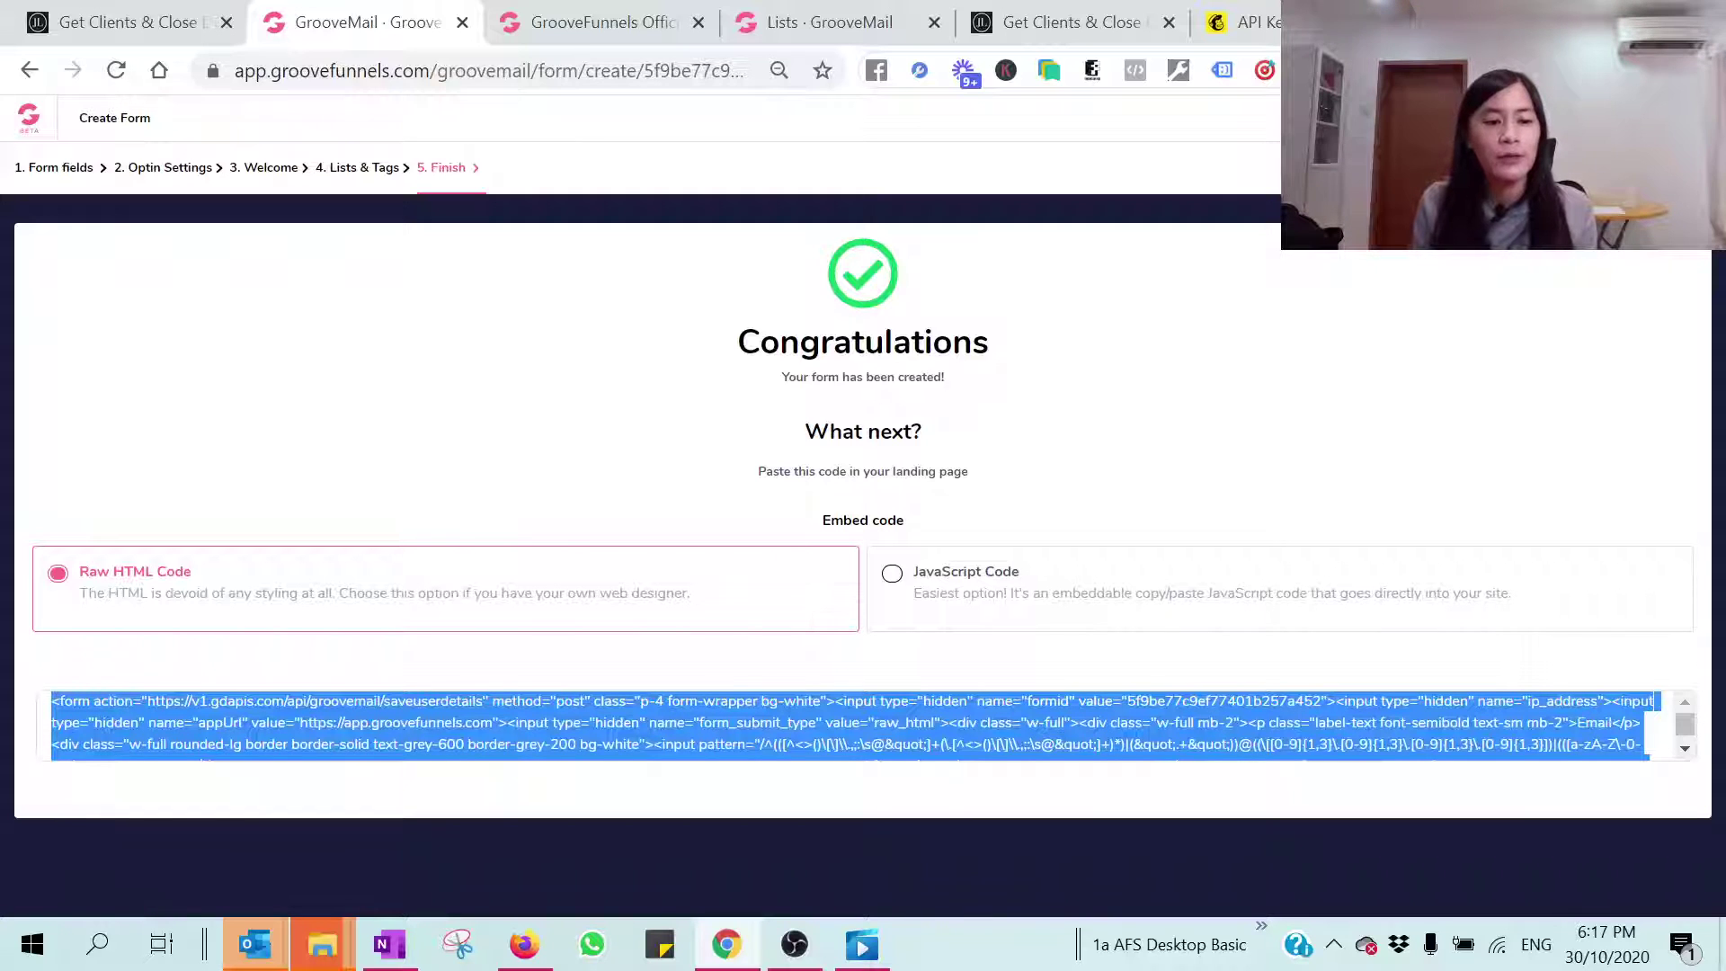
left_click(111, 944)
type("notepa")
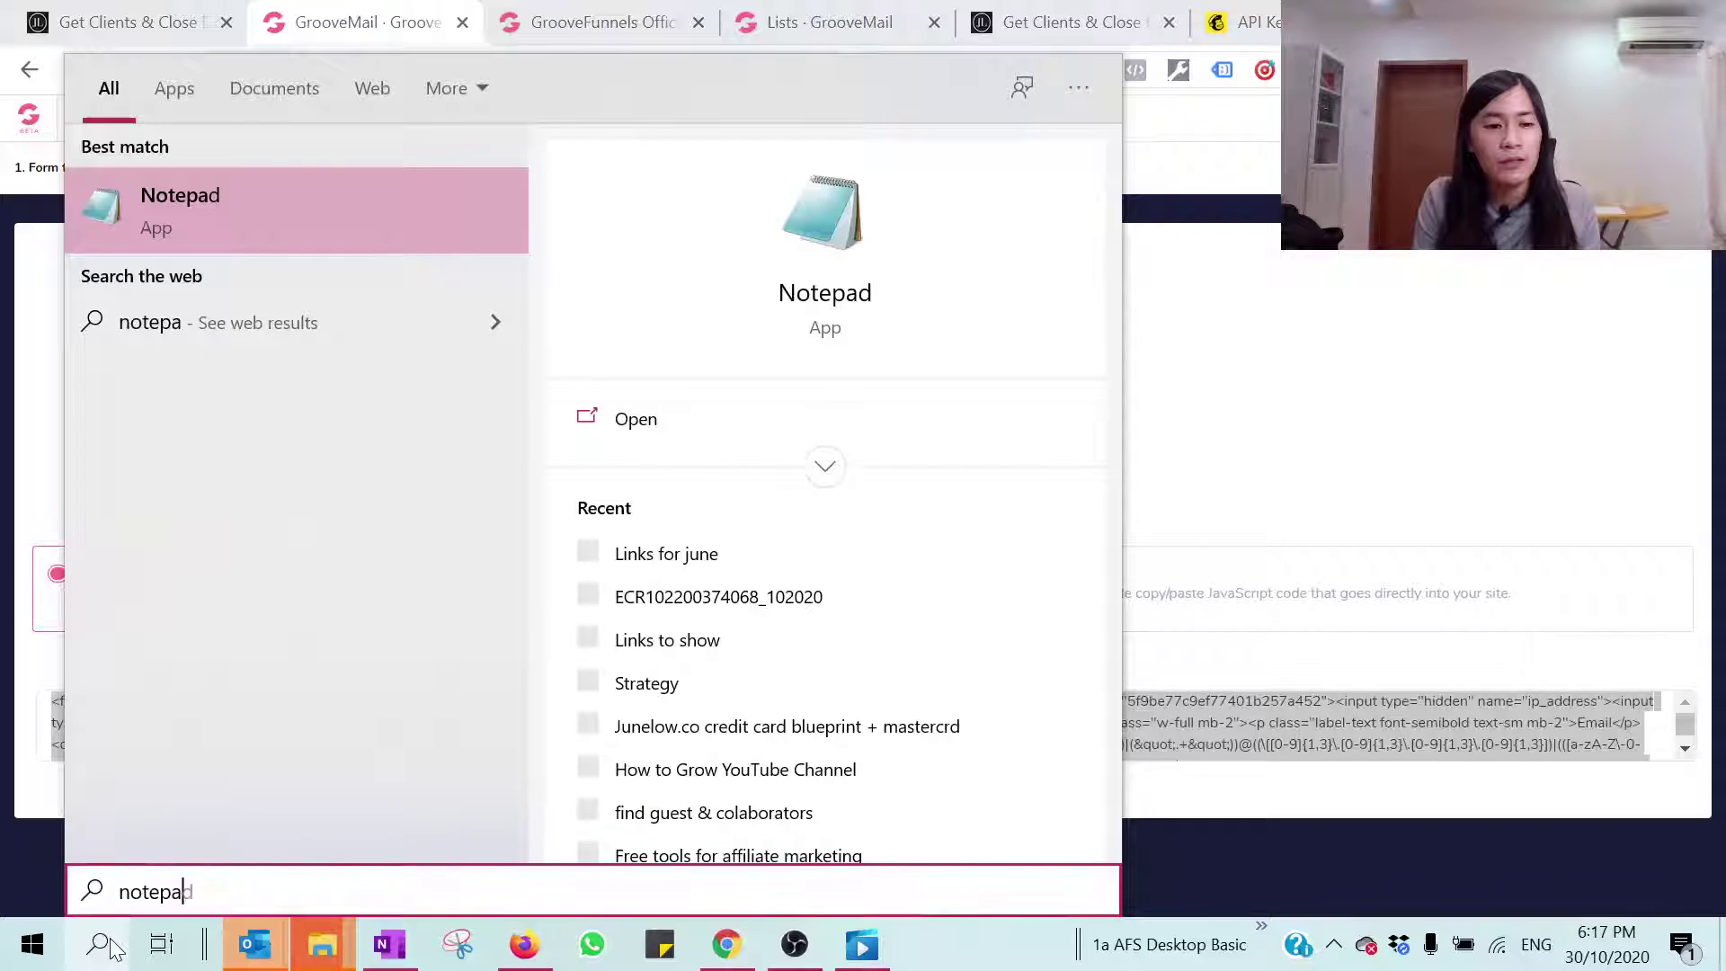
key("Return")
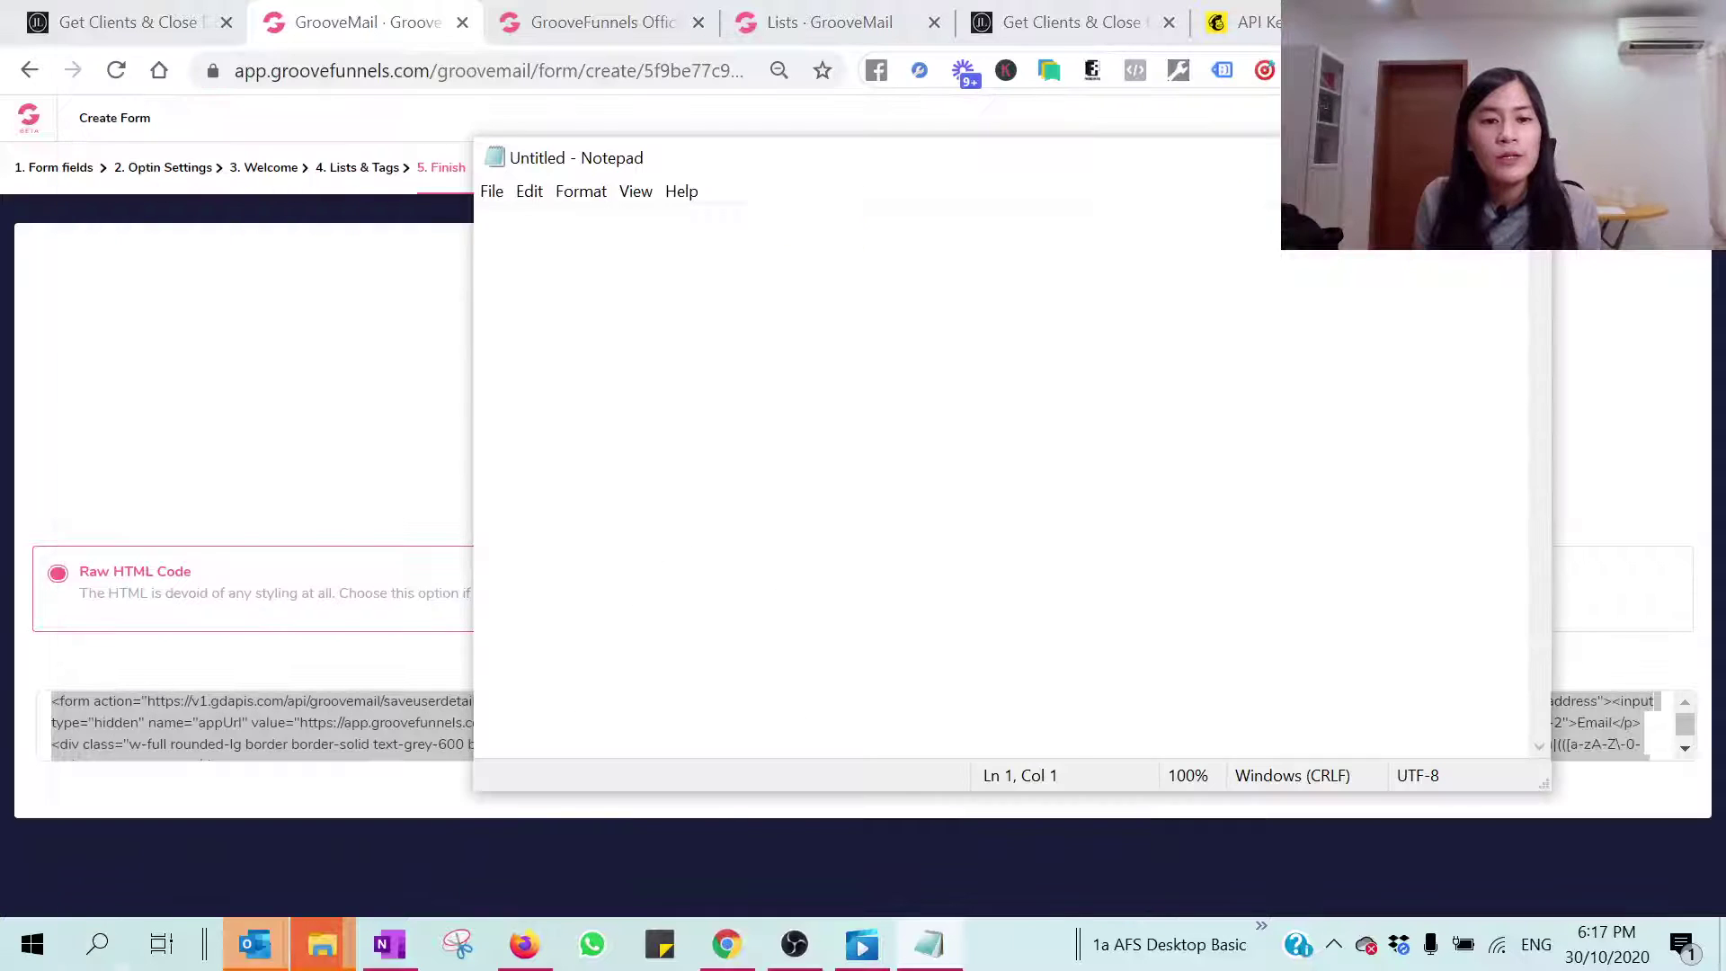
key("ctrl+v")
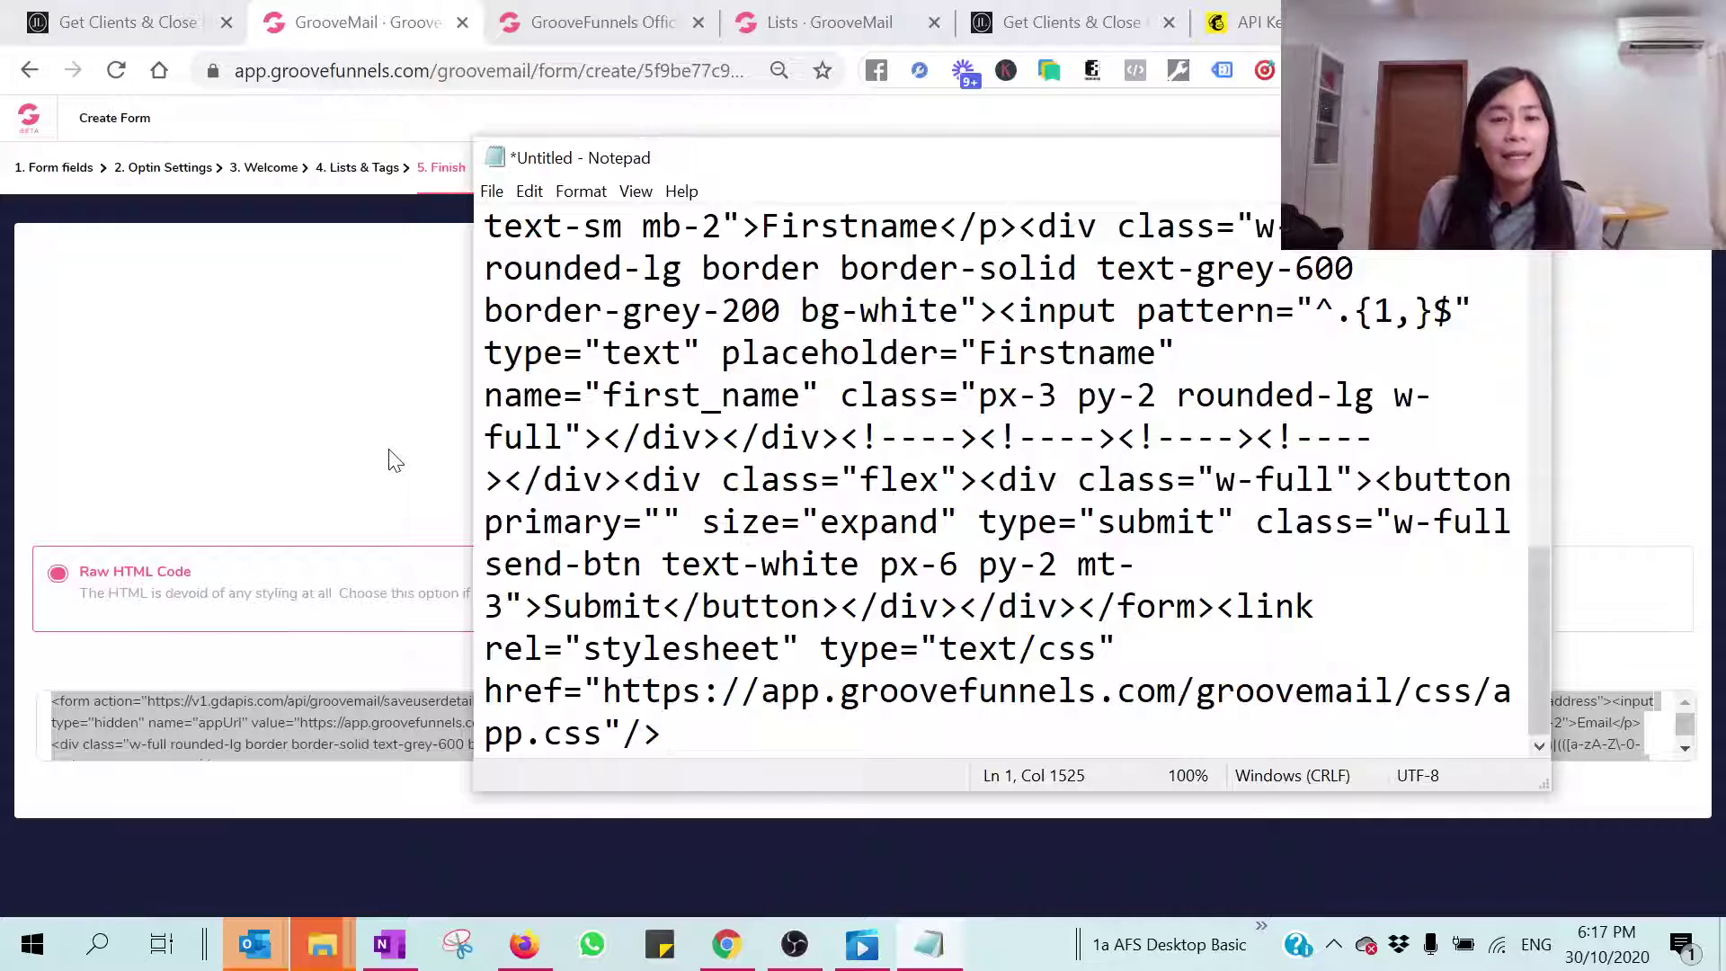
left_click(396, 460)
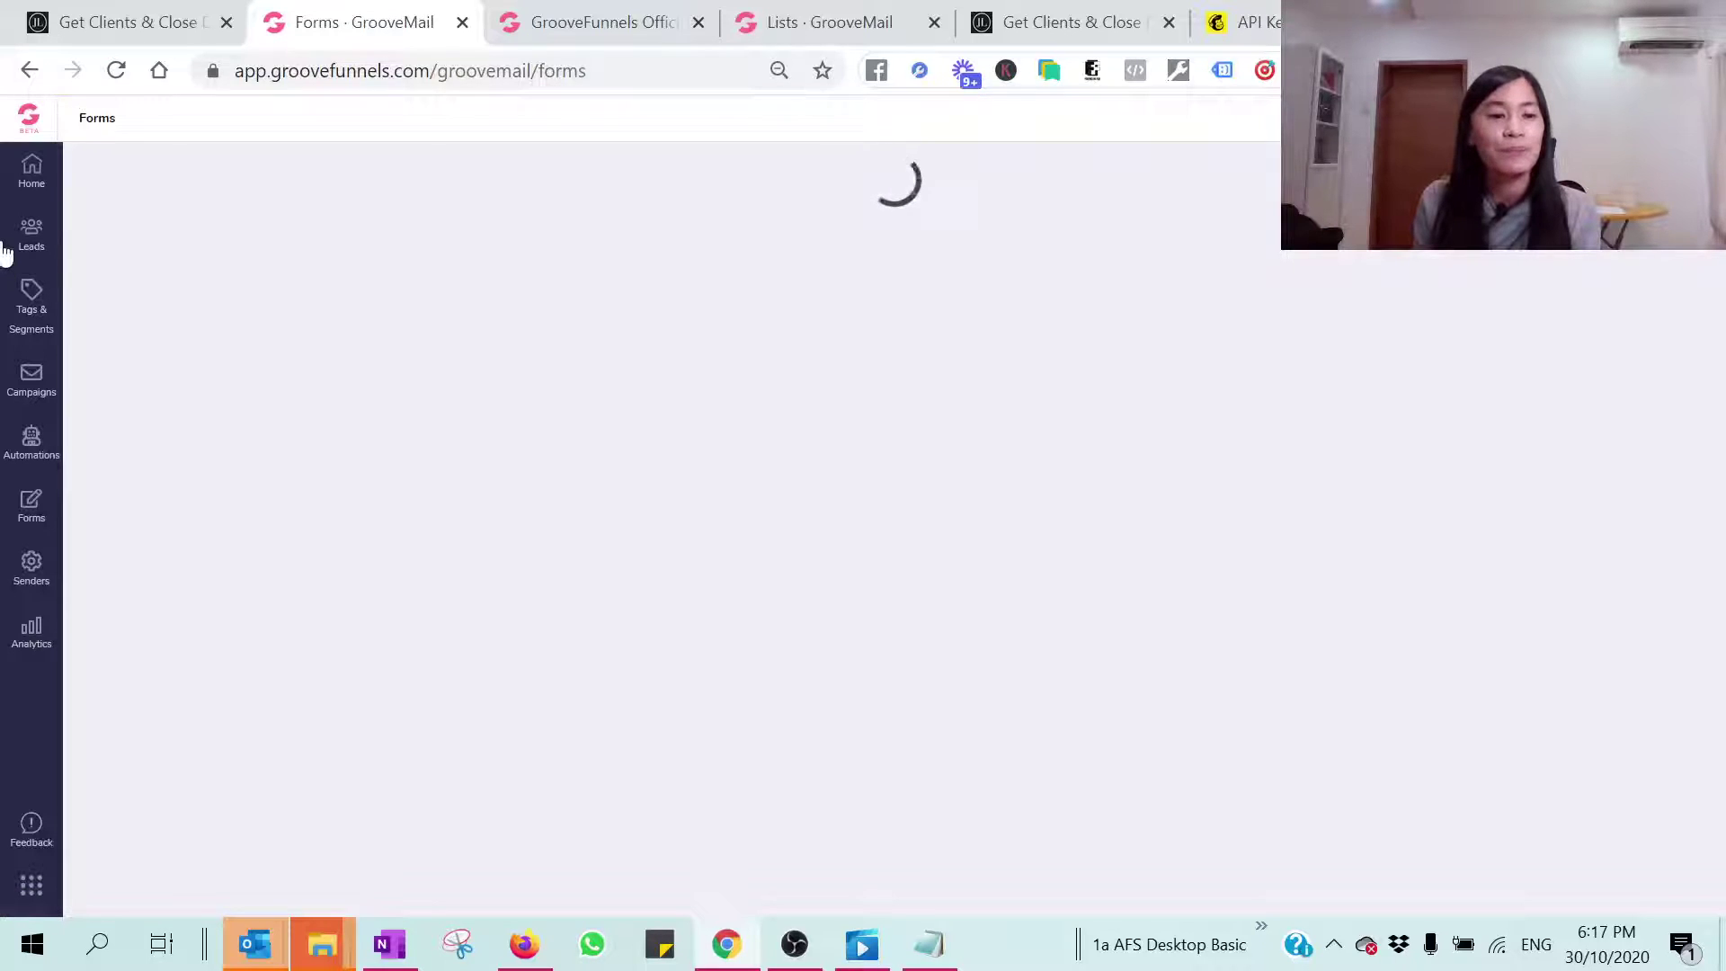
Step: Create a new GroovePages site from the Blank Template, give it a name, and start building
left_click(20, 124)
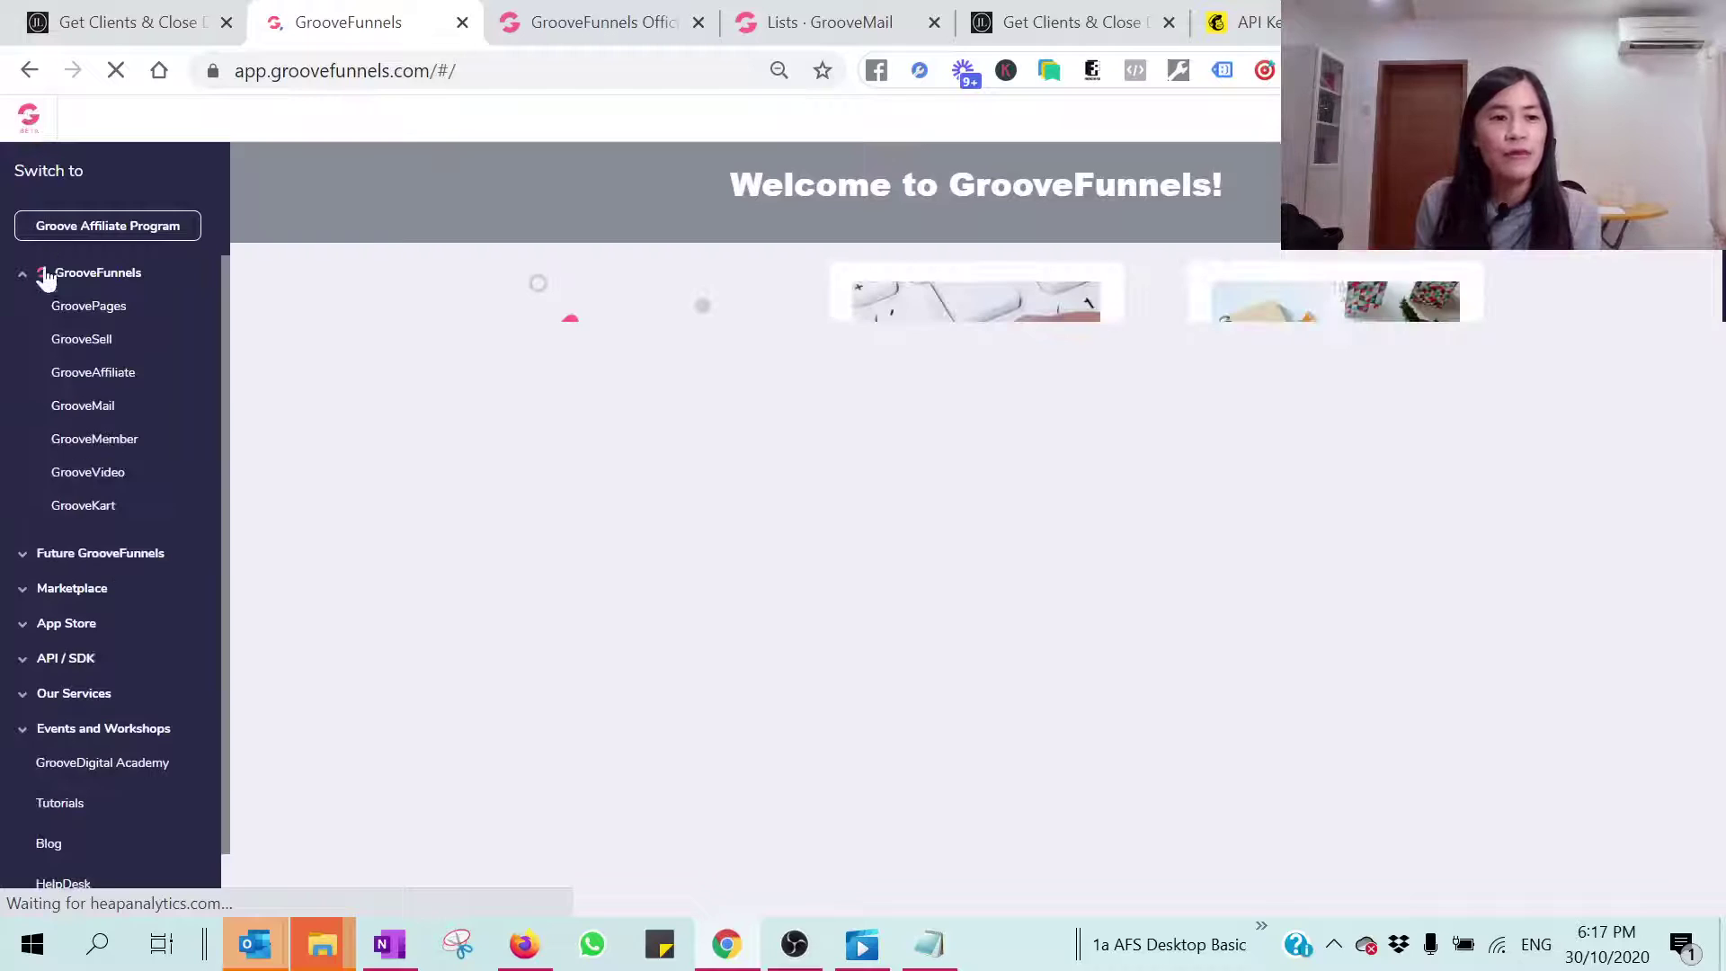
left_click(101, 313)
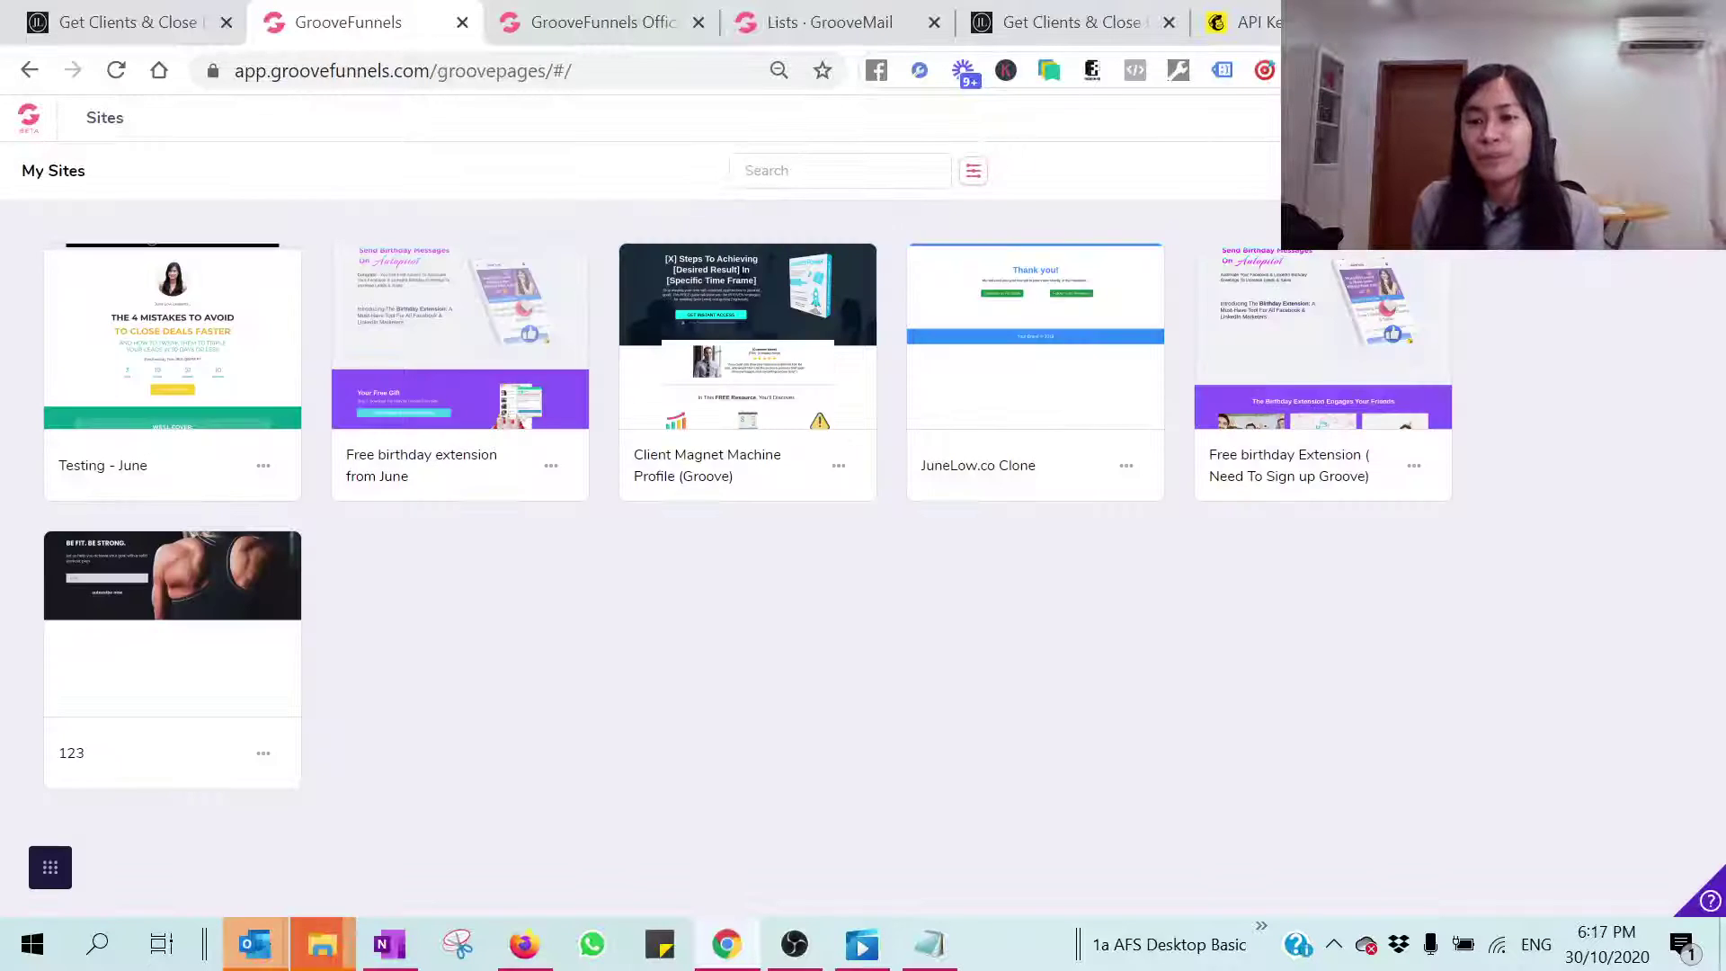
left_click(51, 868)
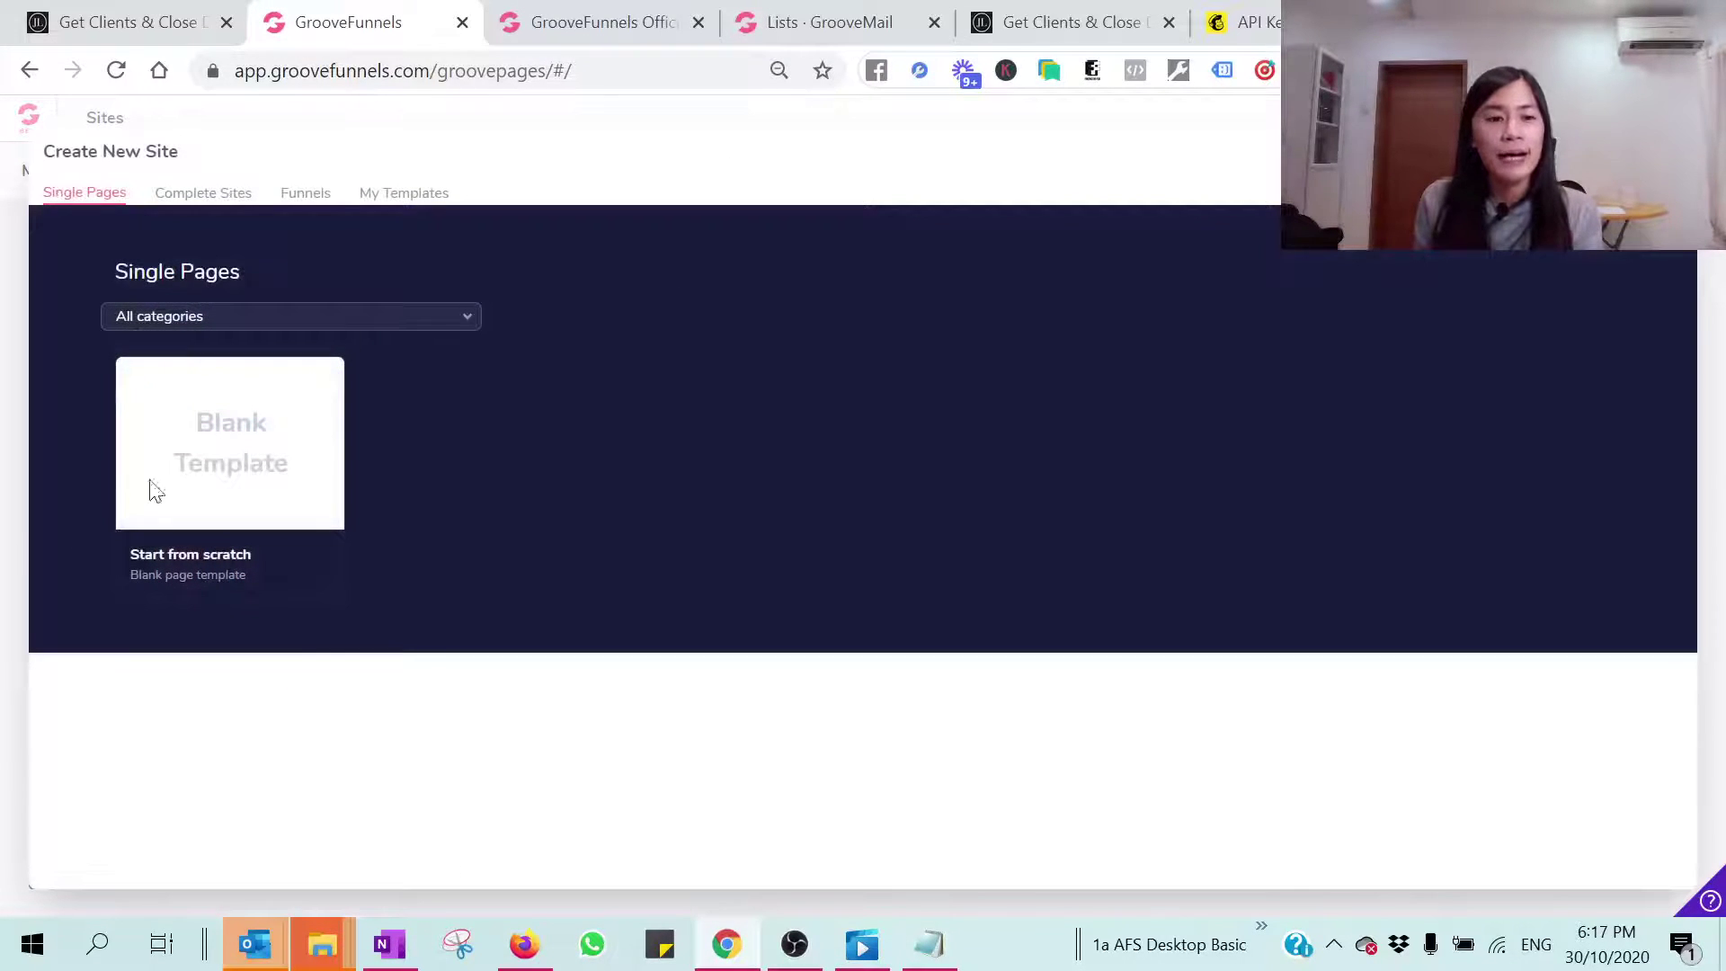
left_click(243, 454)
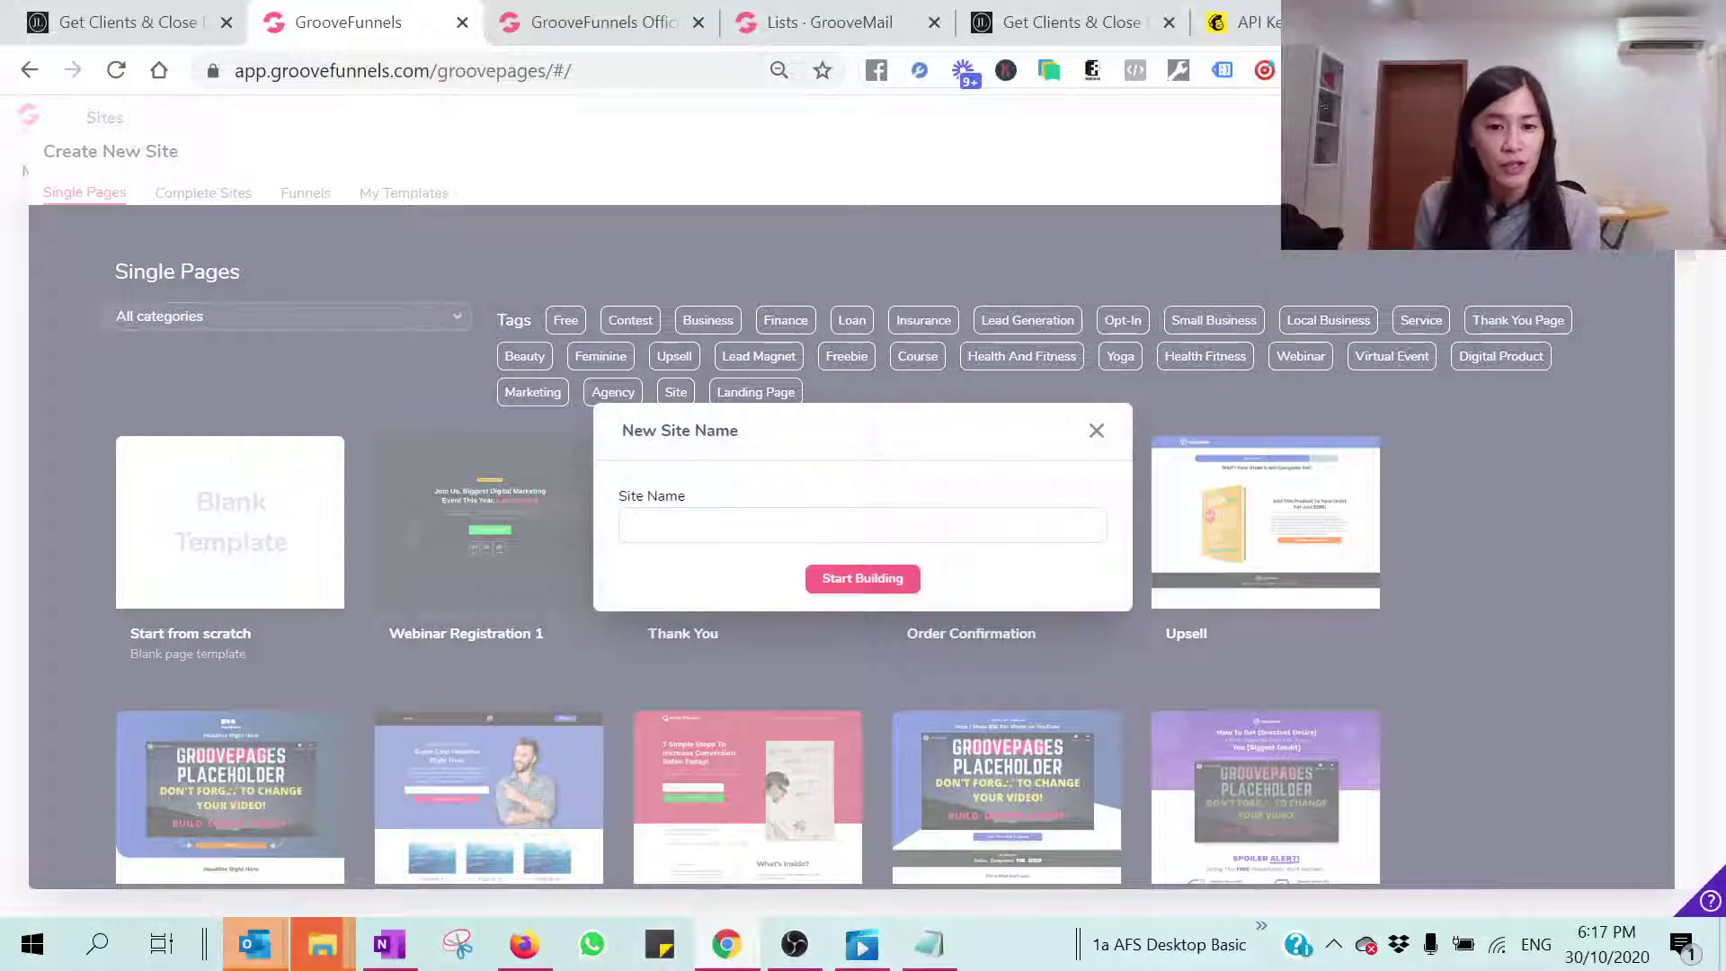
type("de")
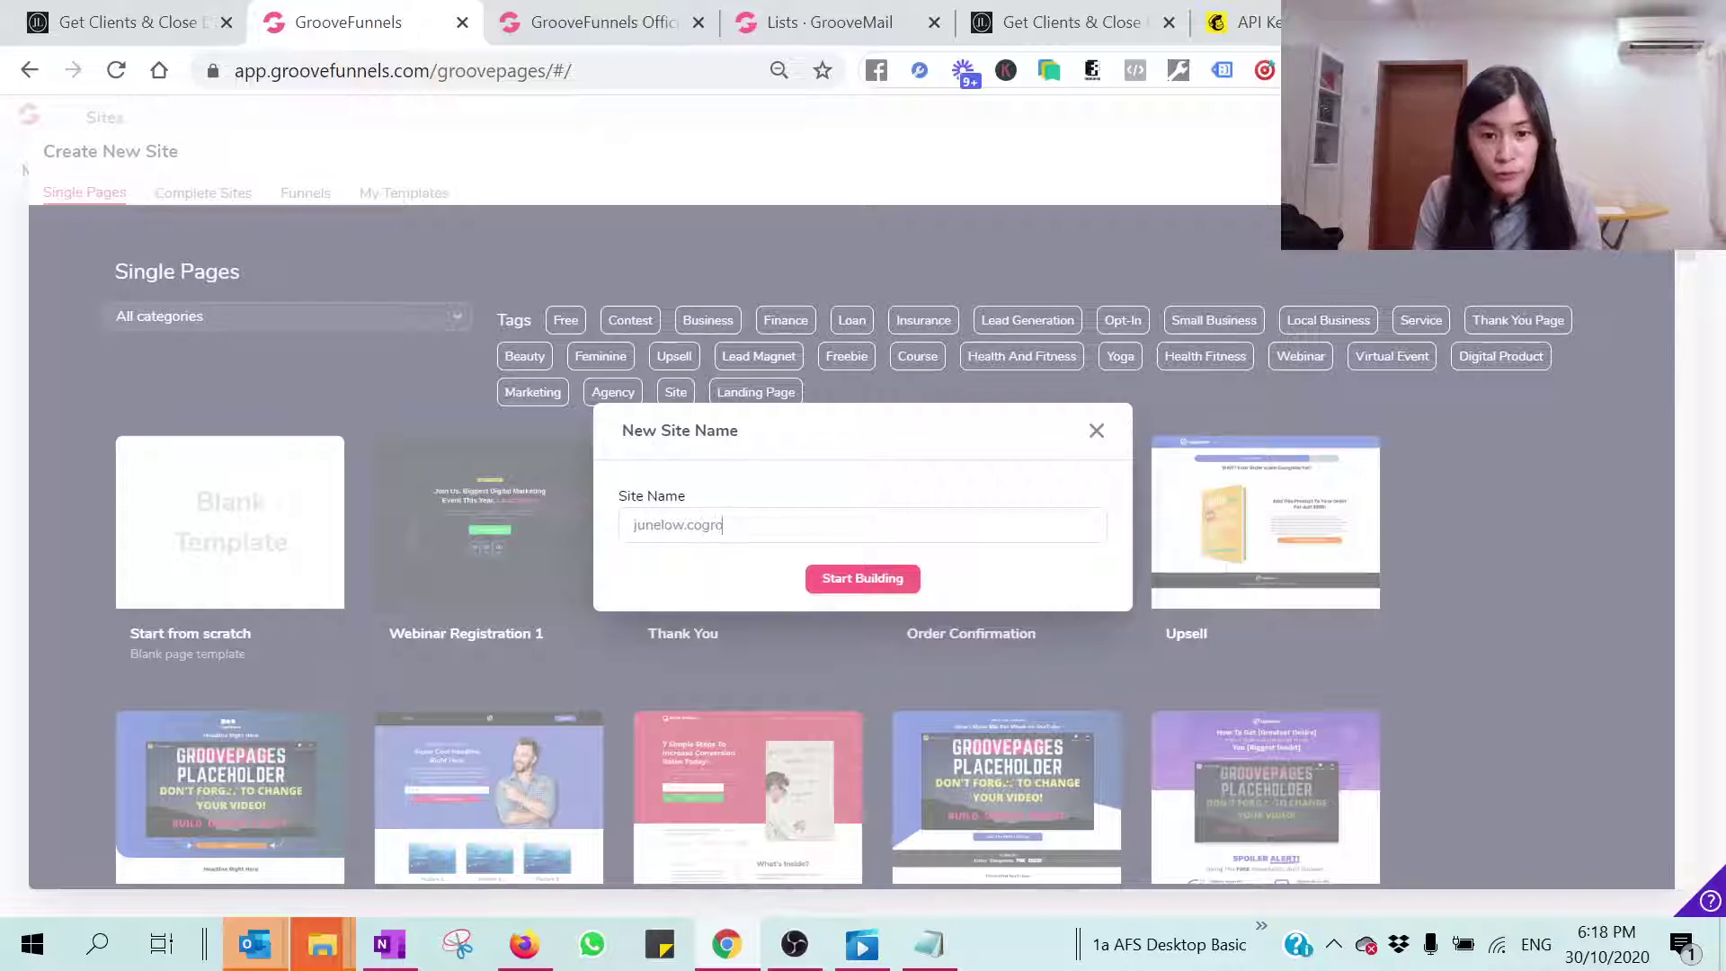
left_click(860, 578)
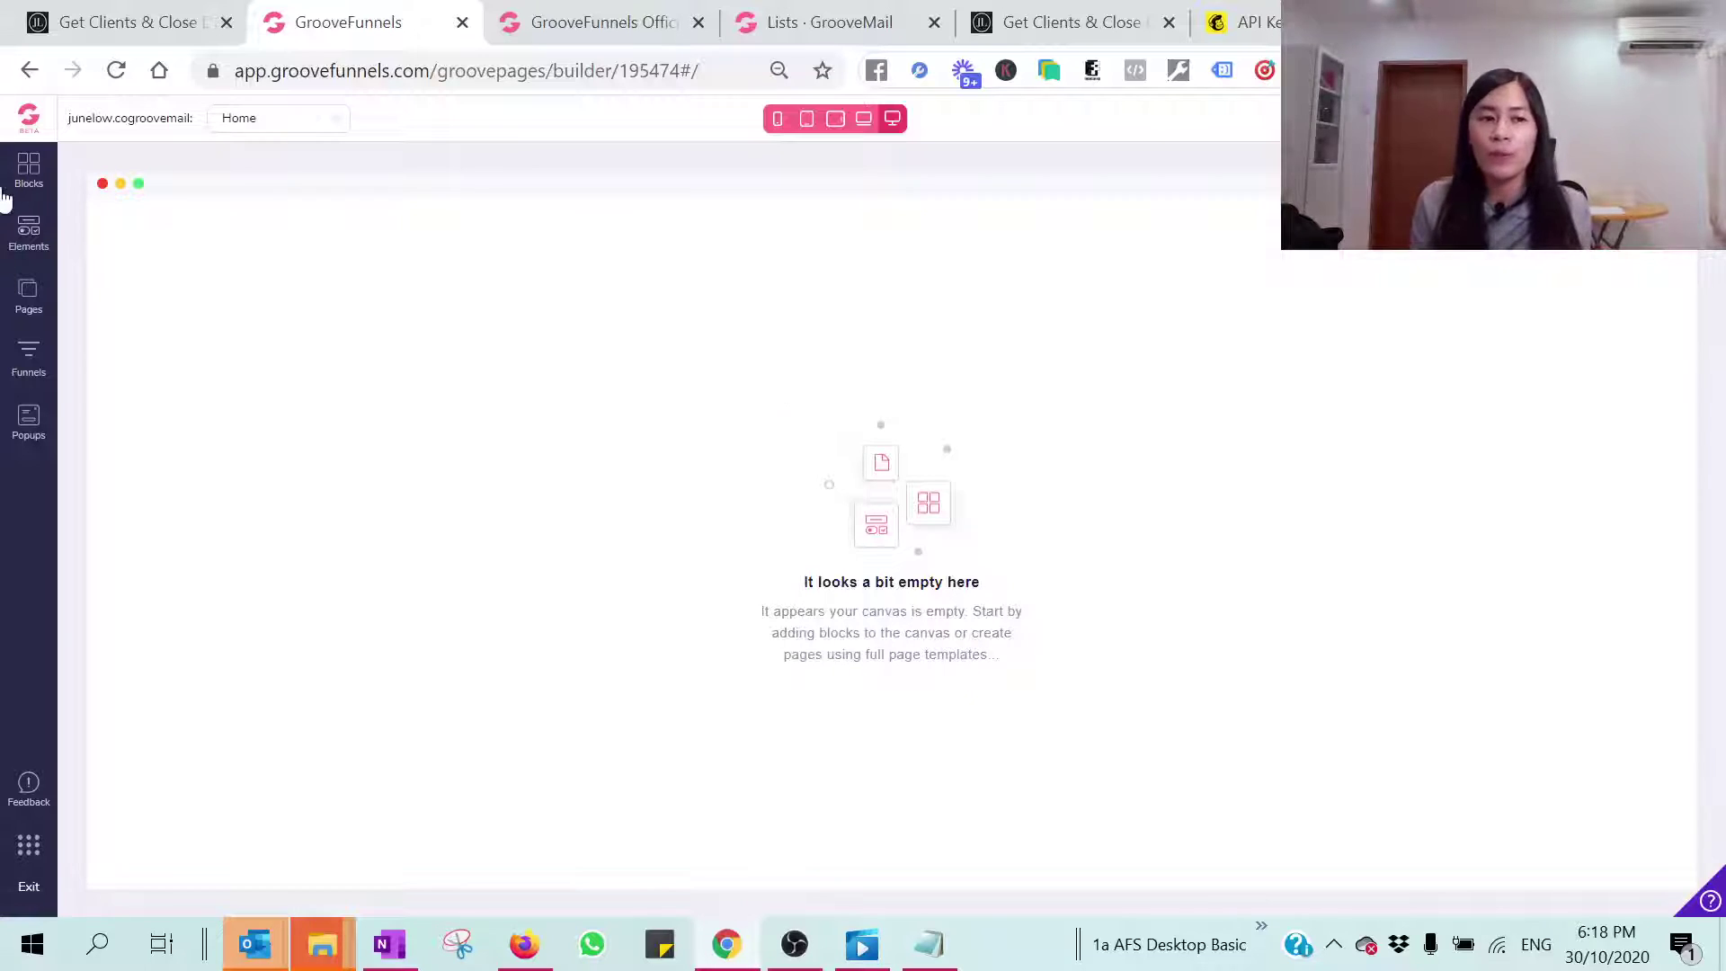
Step: Add the fitness sign-up block from Blocks > Forms to the canvas
left_click(25, 180)
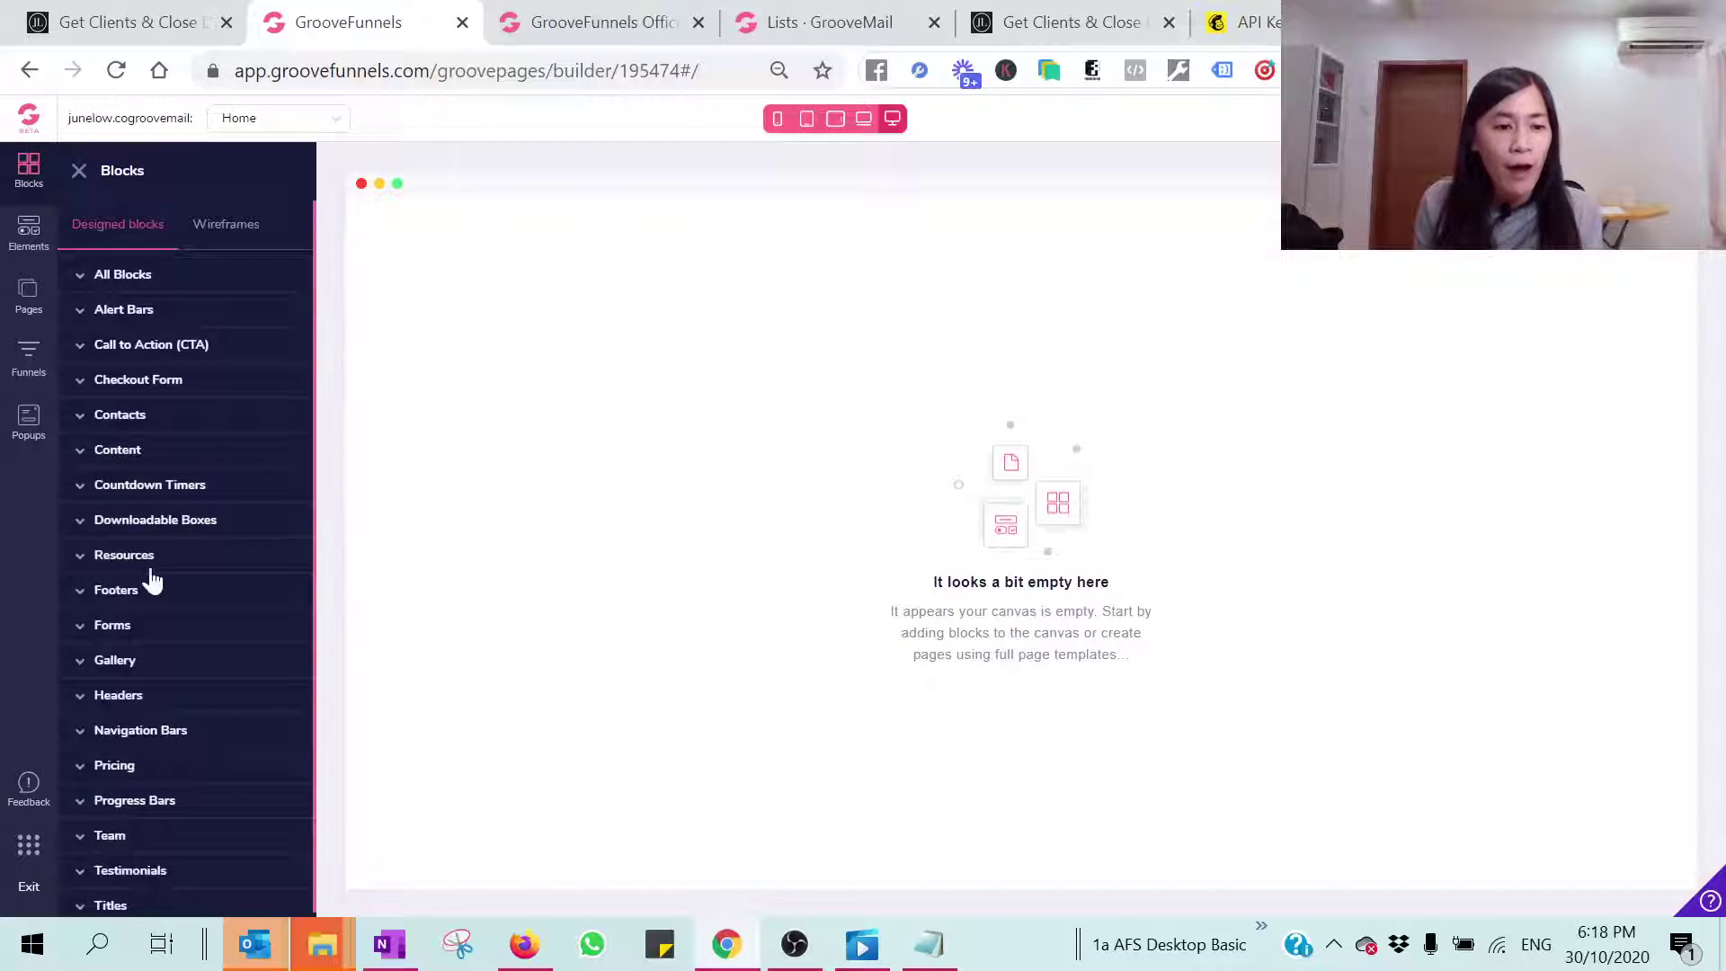
left_click(88, 629)
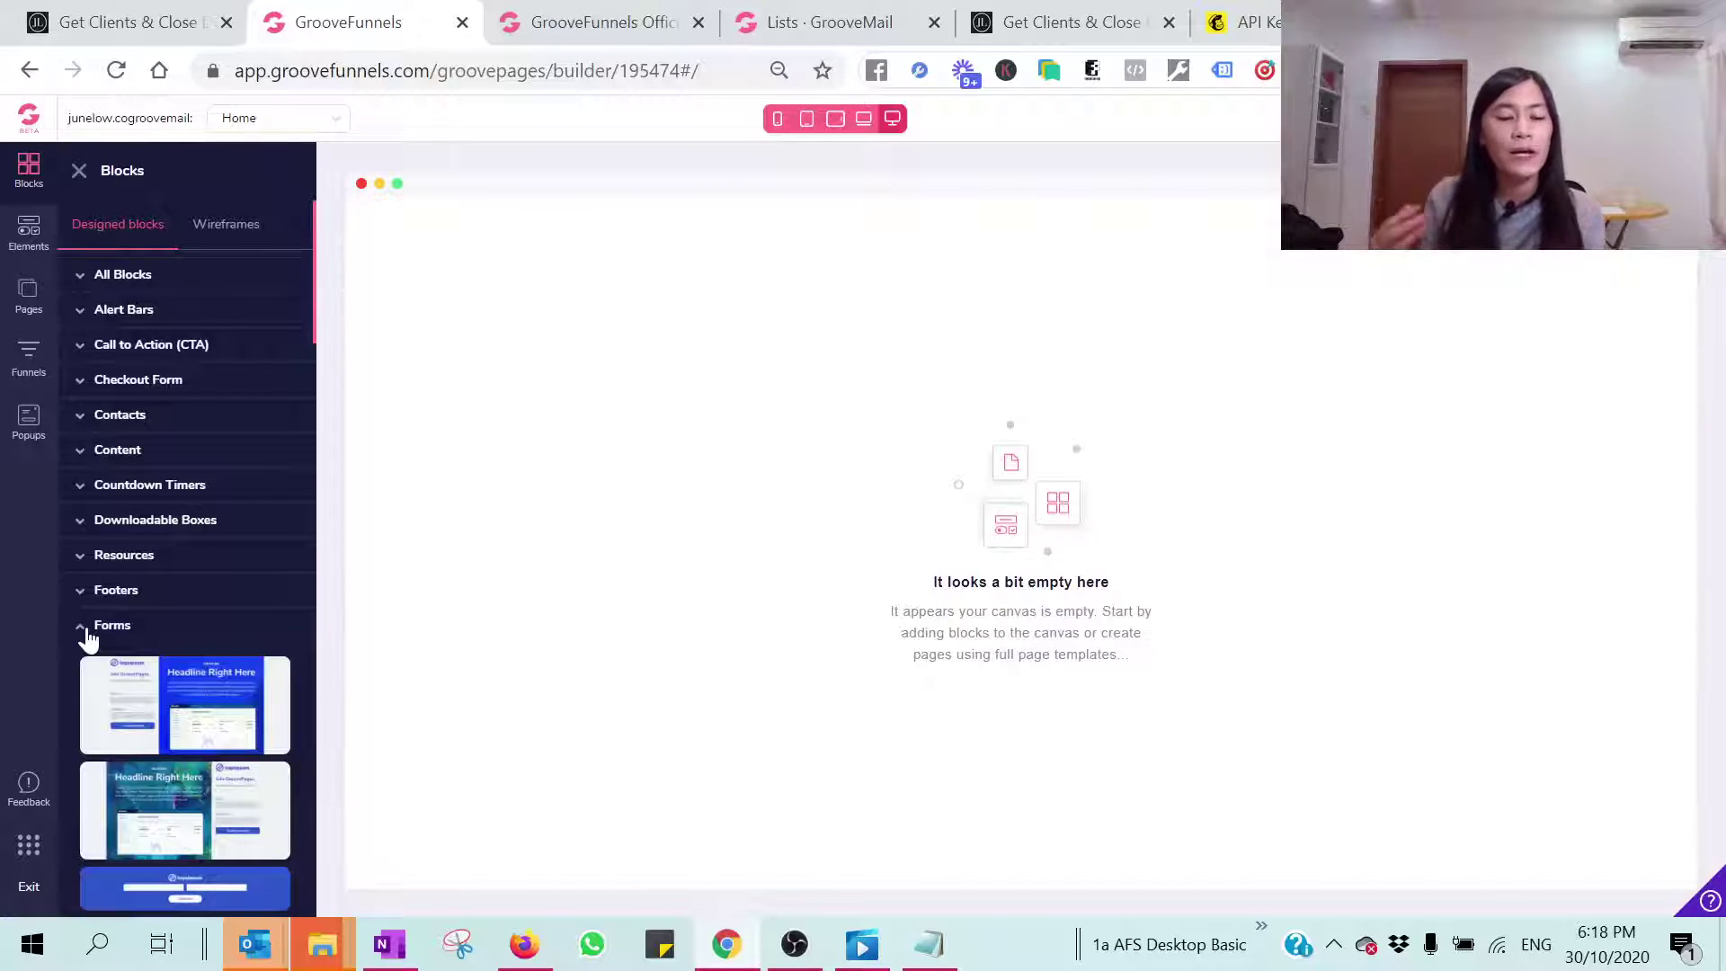
scroll(189, 683, "down", 5)
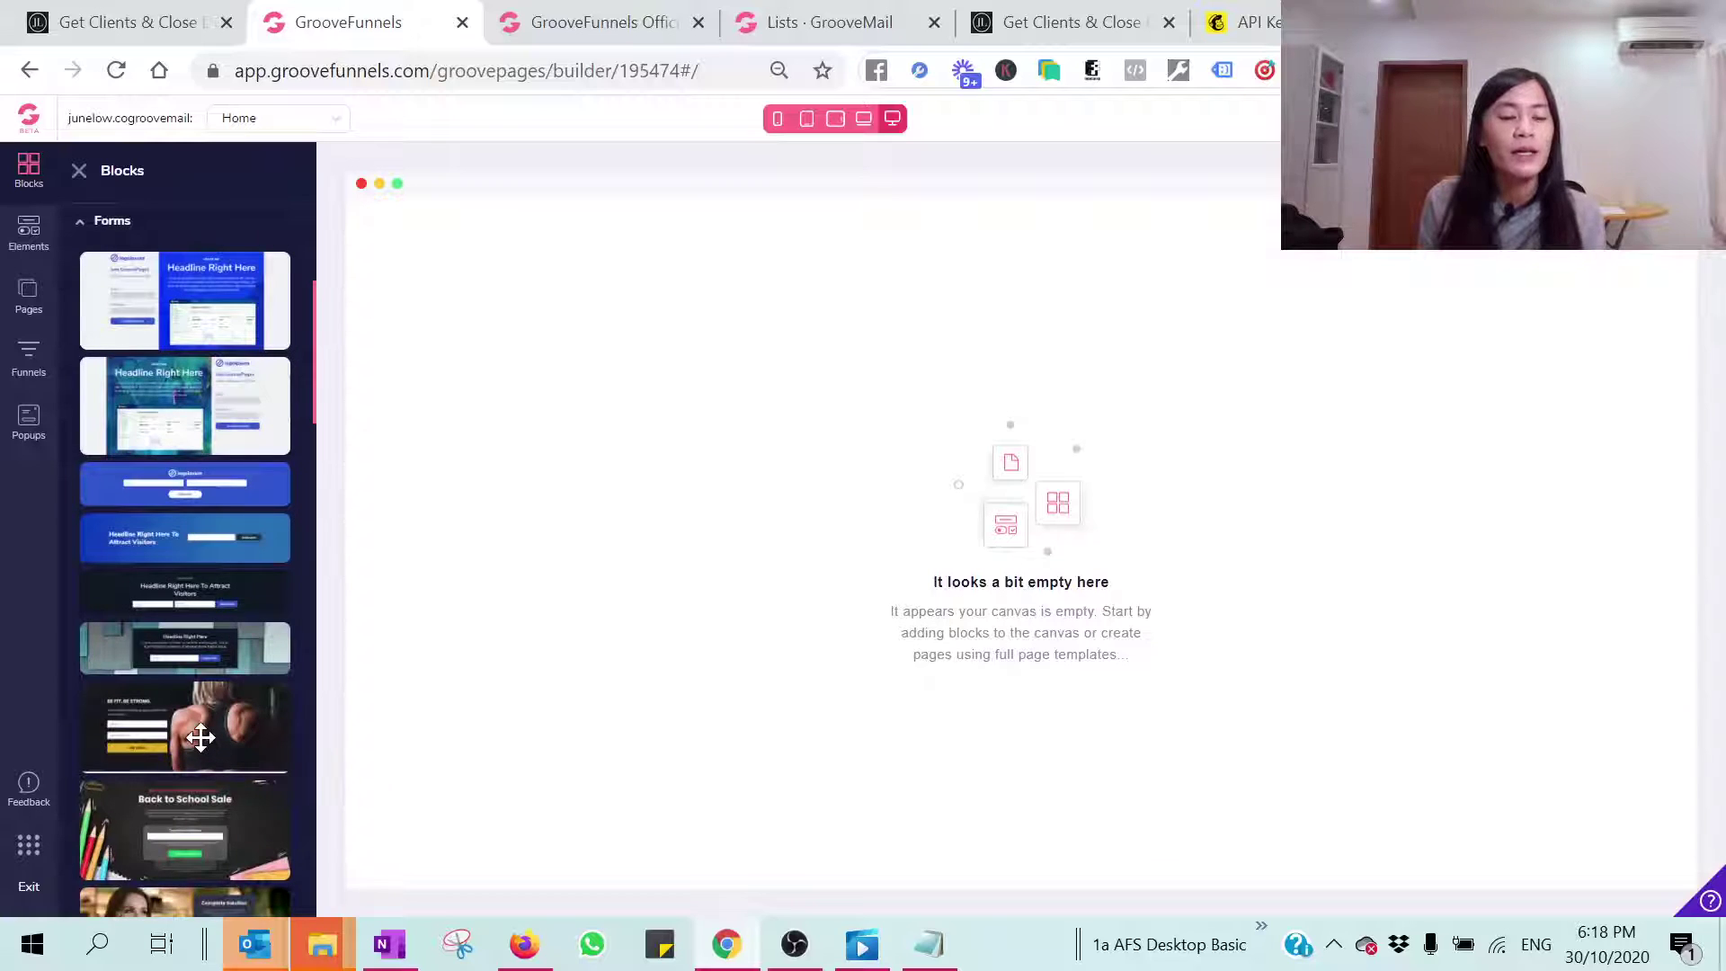
left_click_drag(199, 730, 1078, 408)
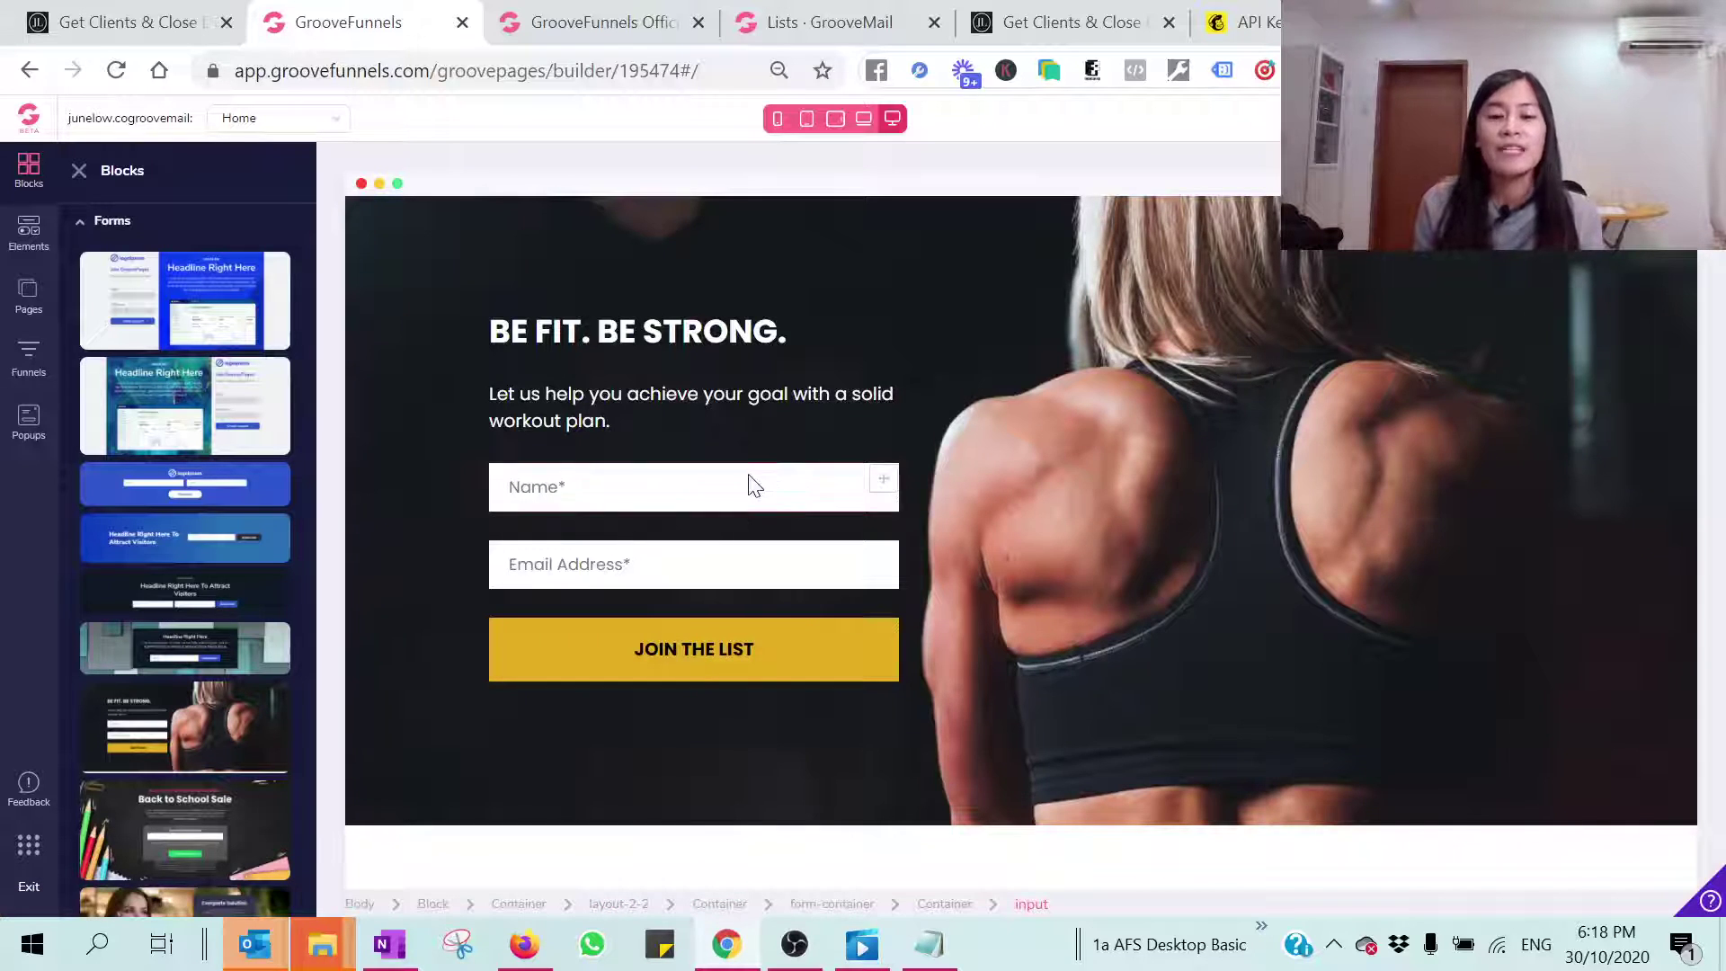
Step: Delete the built-in sign-up form container from the 'BE FIT. BE STRONG.' hero
left_click(754, 486)
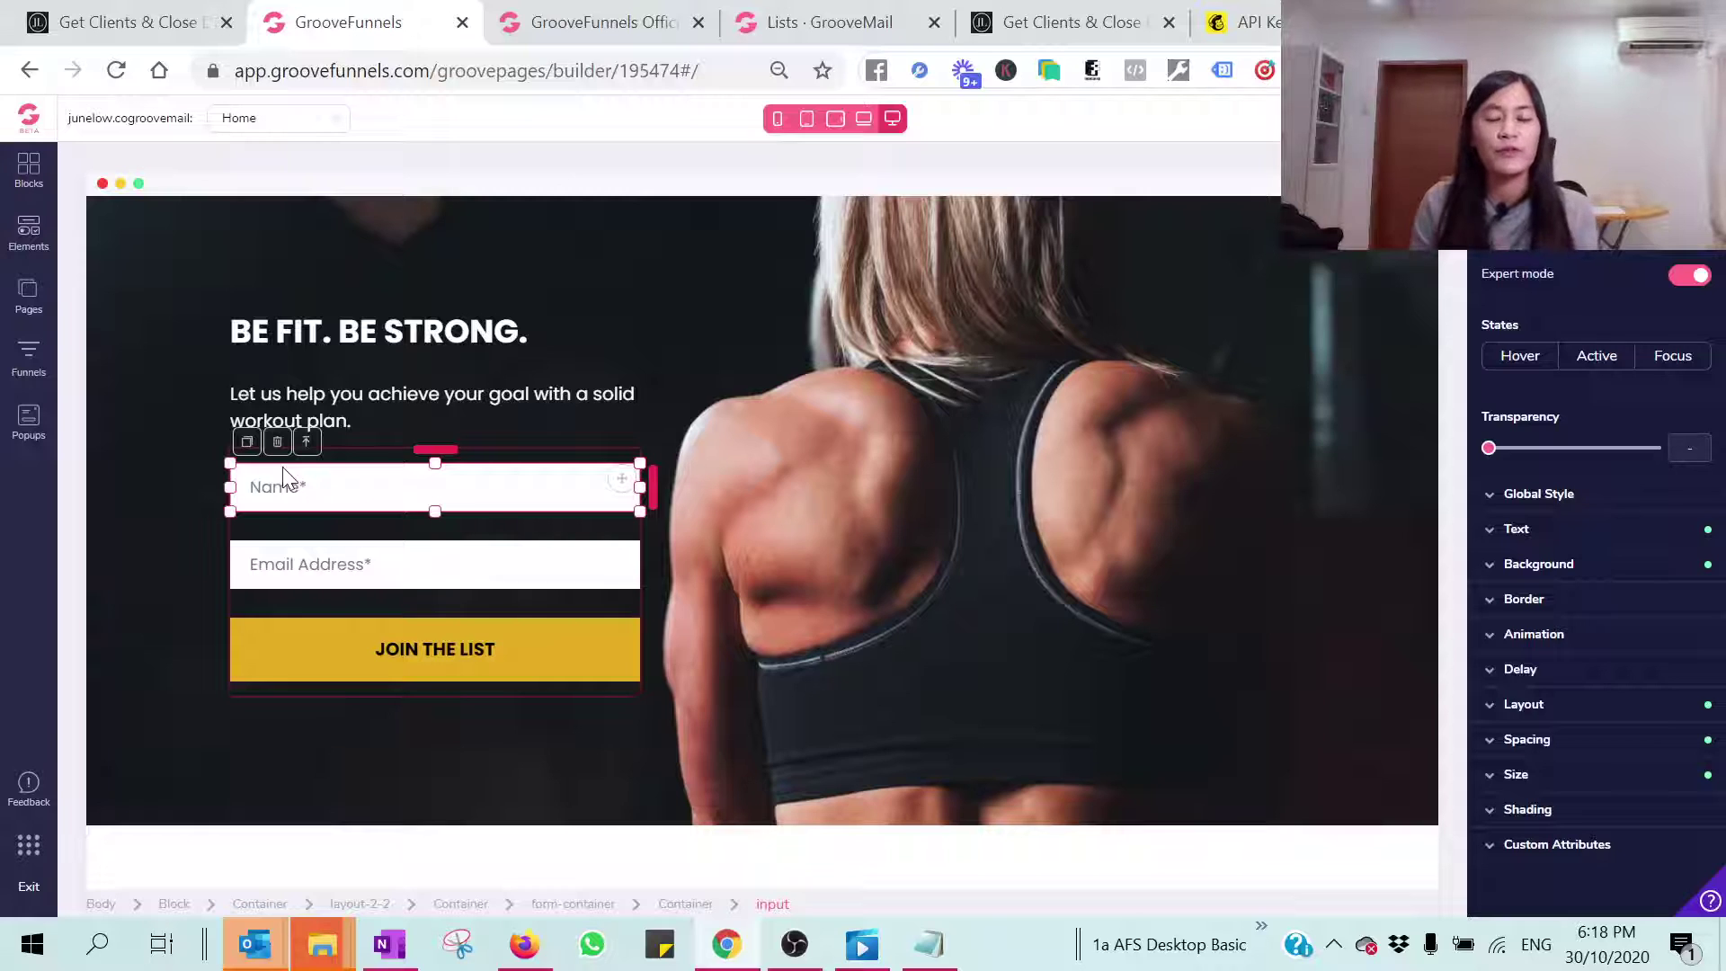
left_click(227, 565)
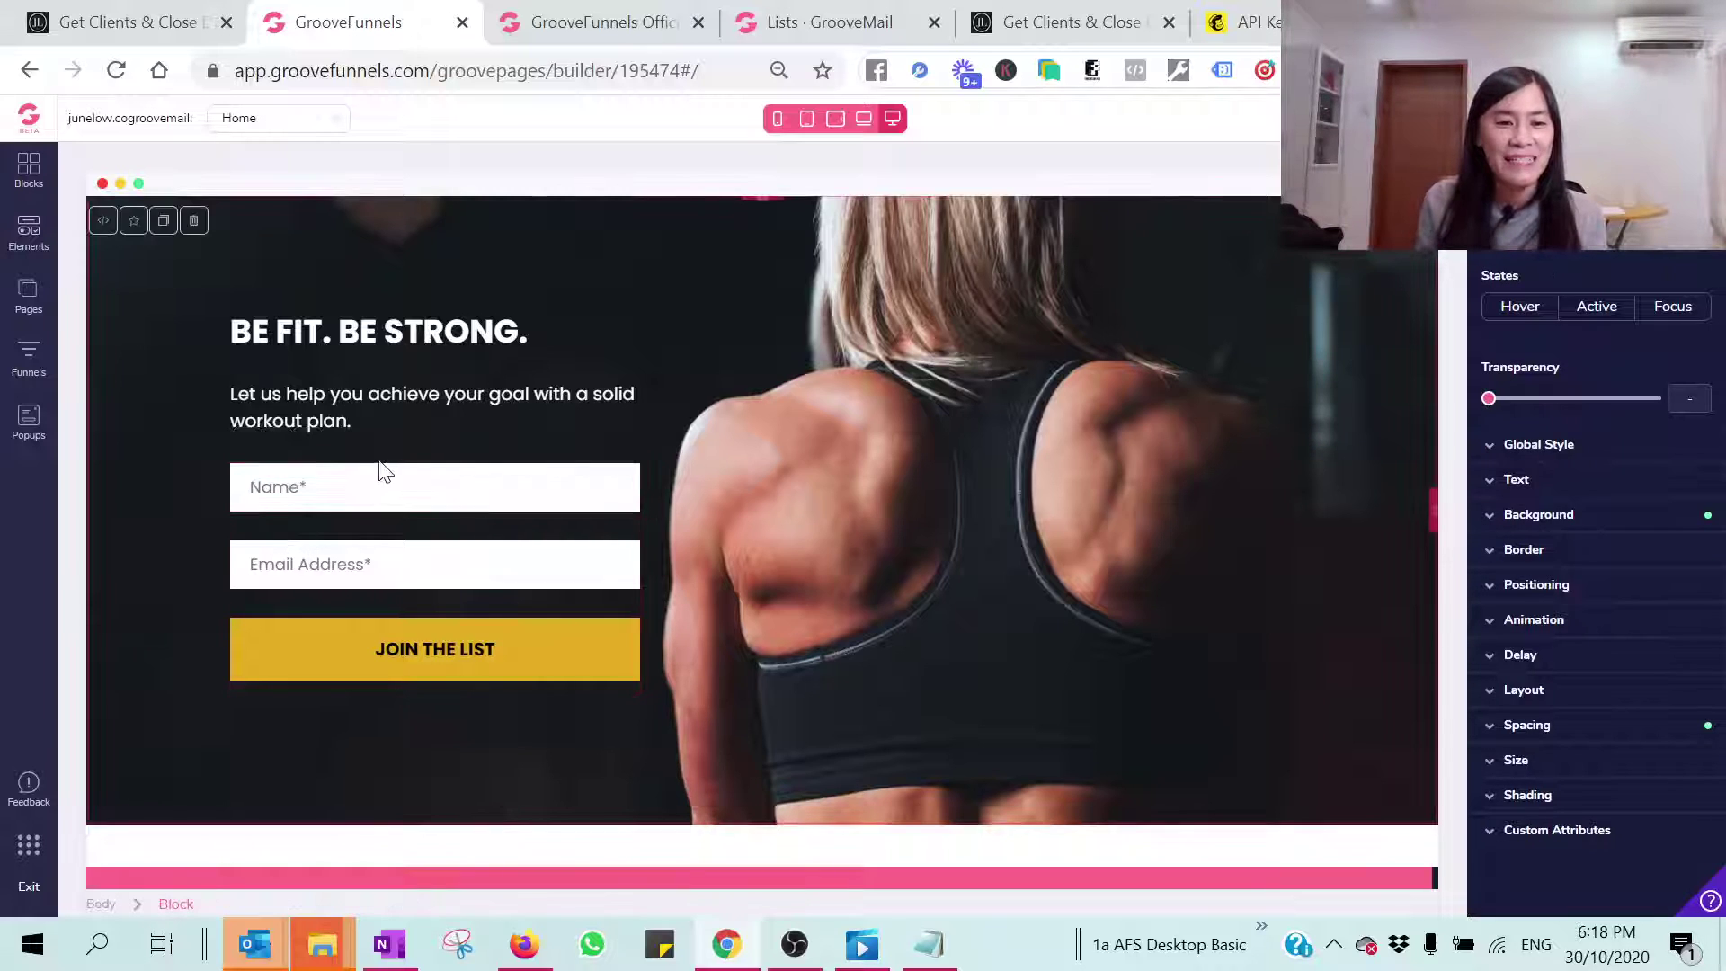
left_click(383, 466)
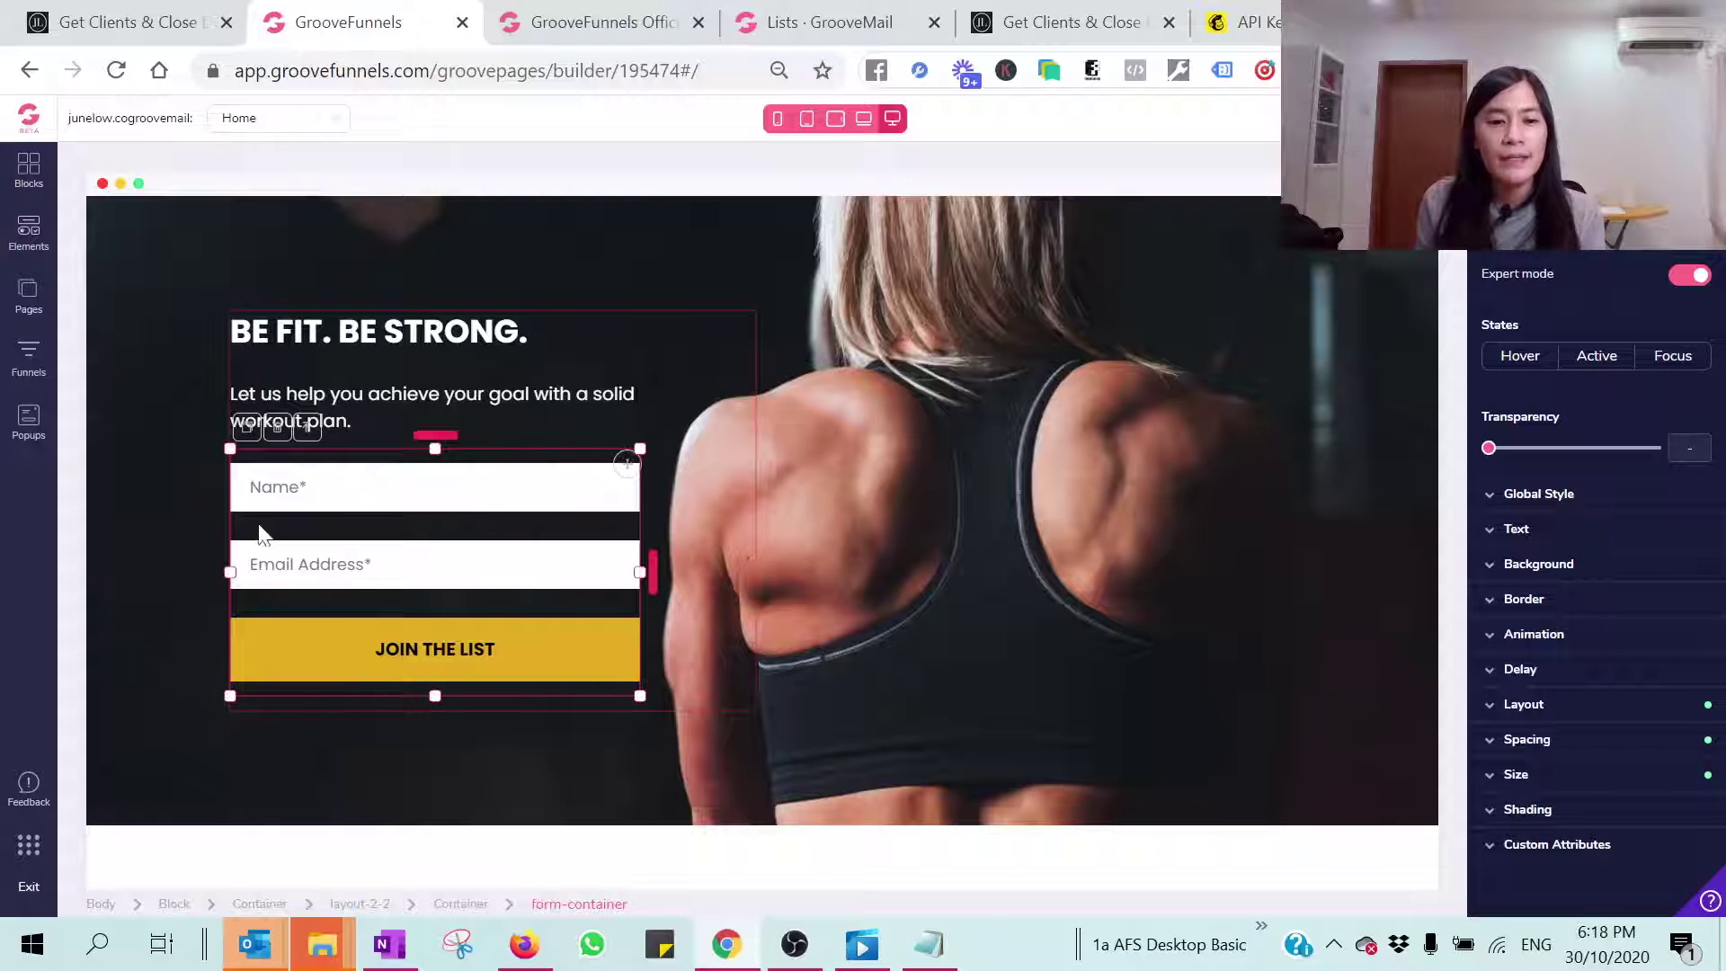
left_click(274, 429)
left_click(917, 542)
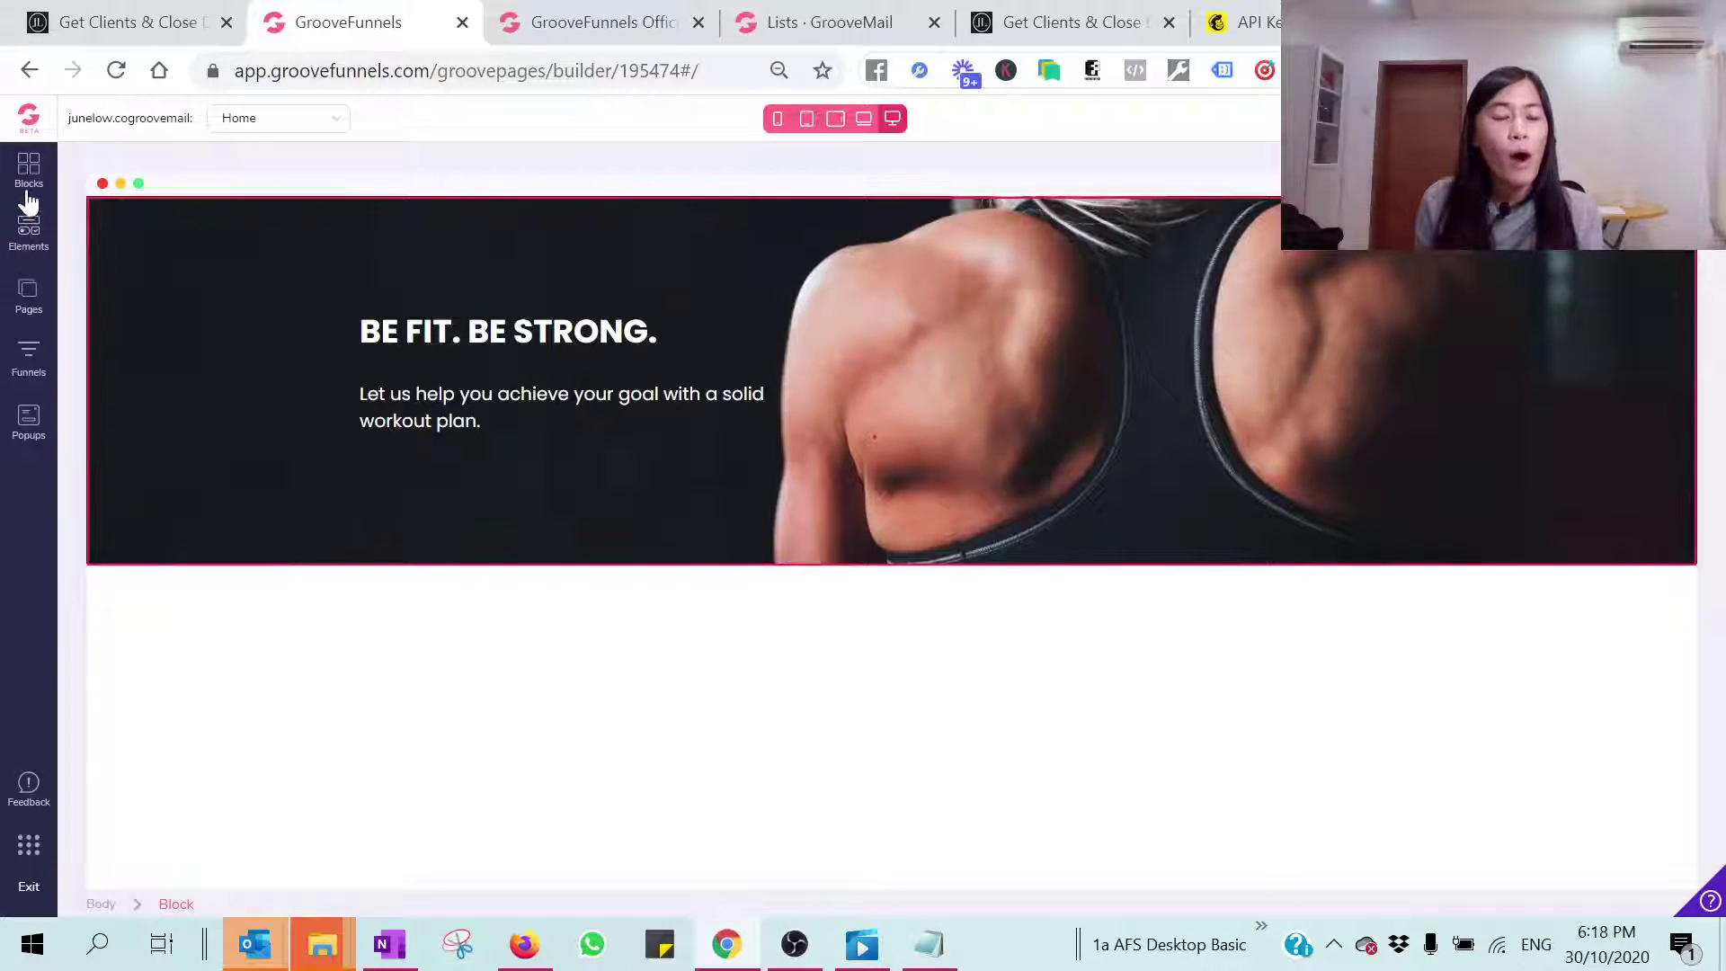
left_click(35, 250)
Step: Scroll through the Elements panel sections, then return to the Blocks category list
scroll(255, 460, "down", 5)
scroll(256, 460, "down", 6)
scroll(255, 463, "down", 5)
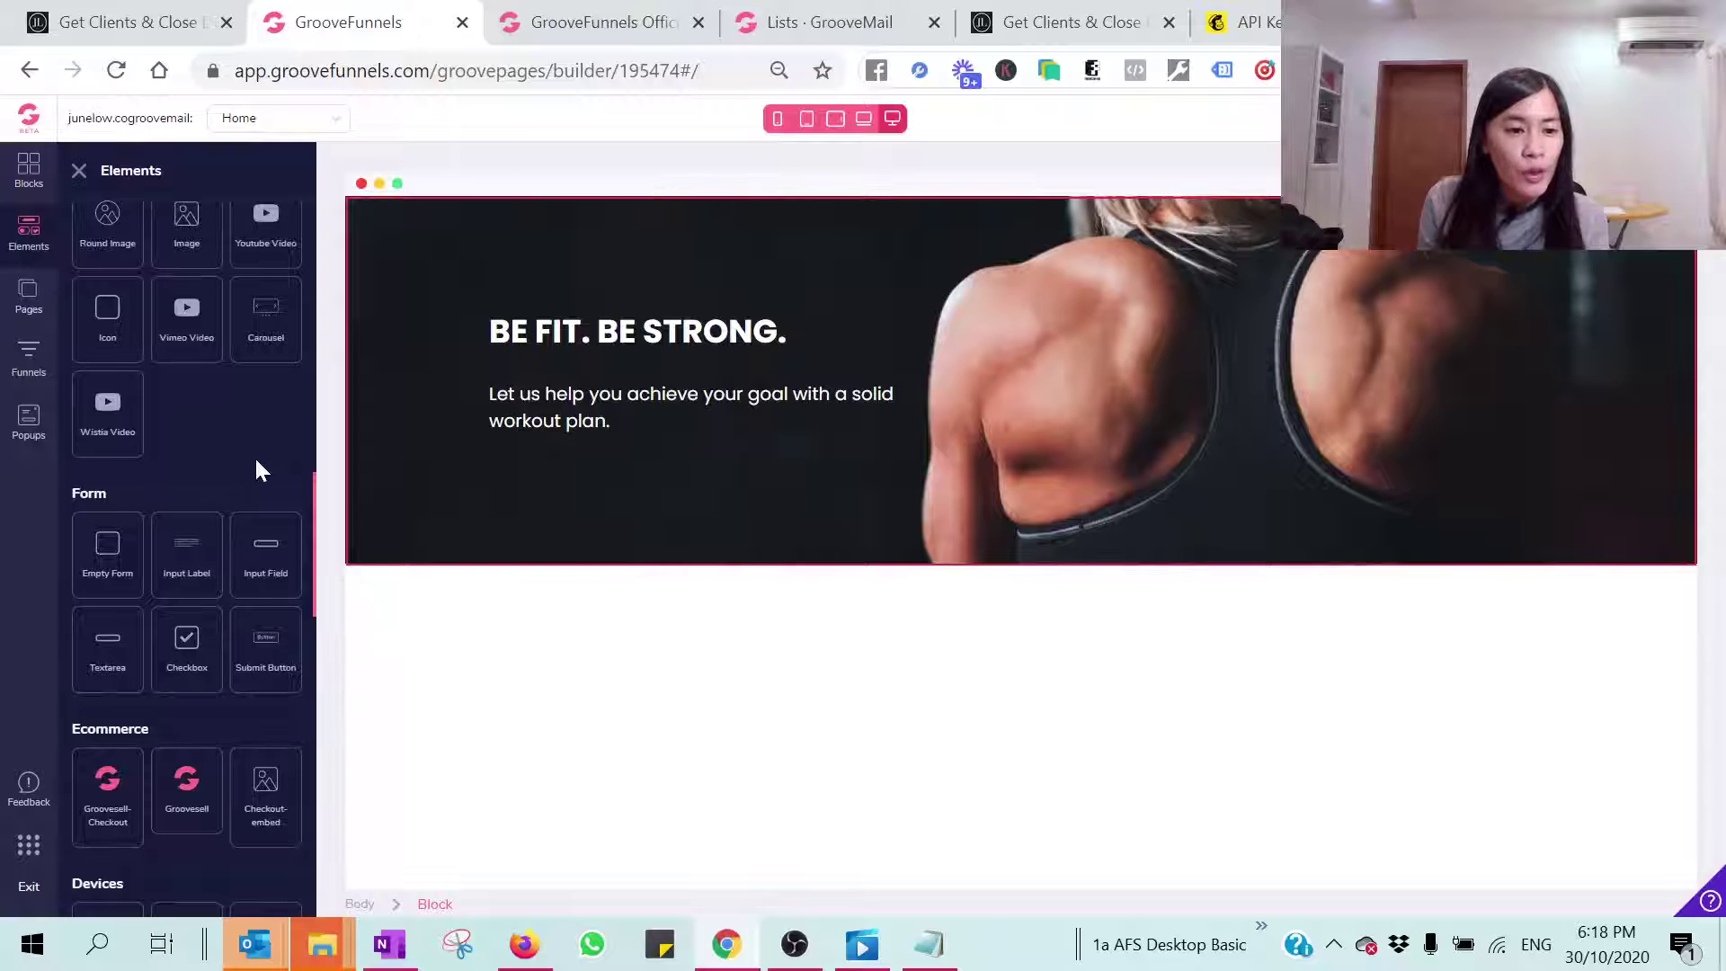
scroll(256, 464, "down", 7)
scroll(269, 461, "down", 8)
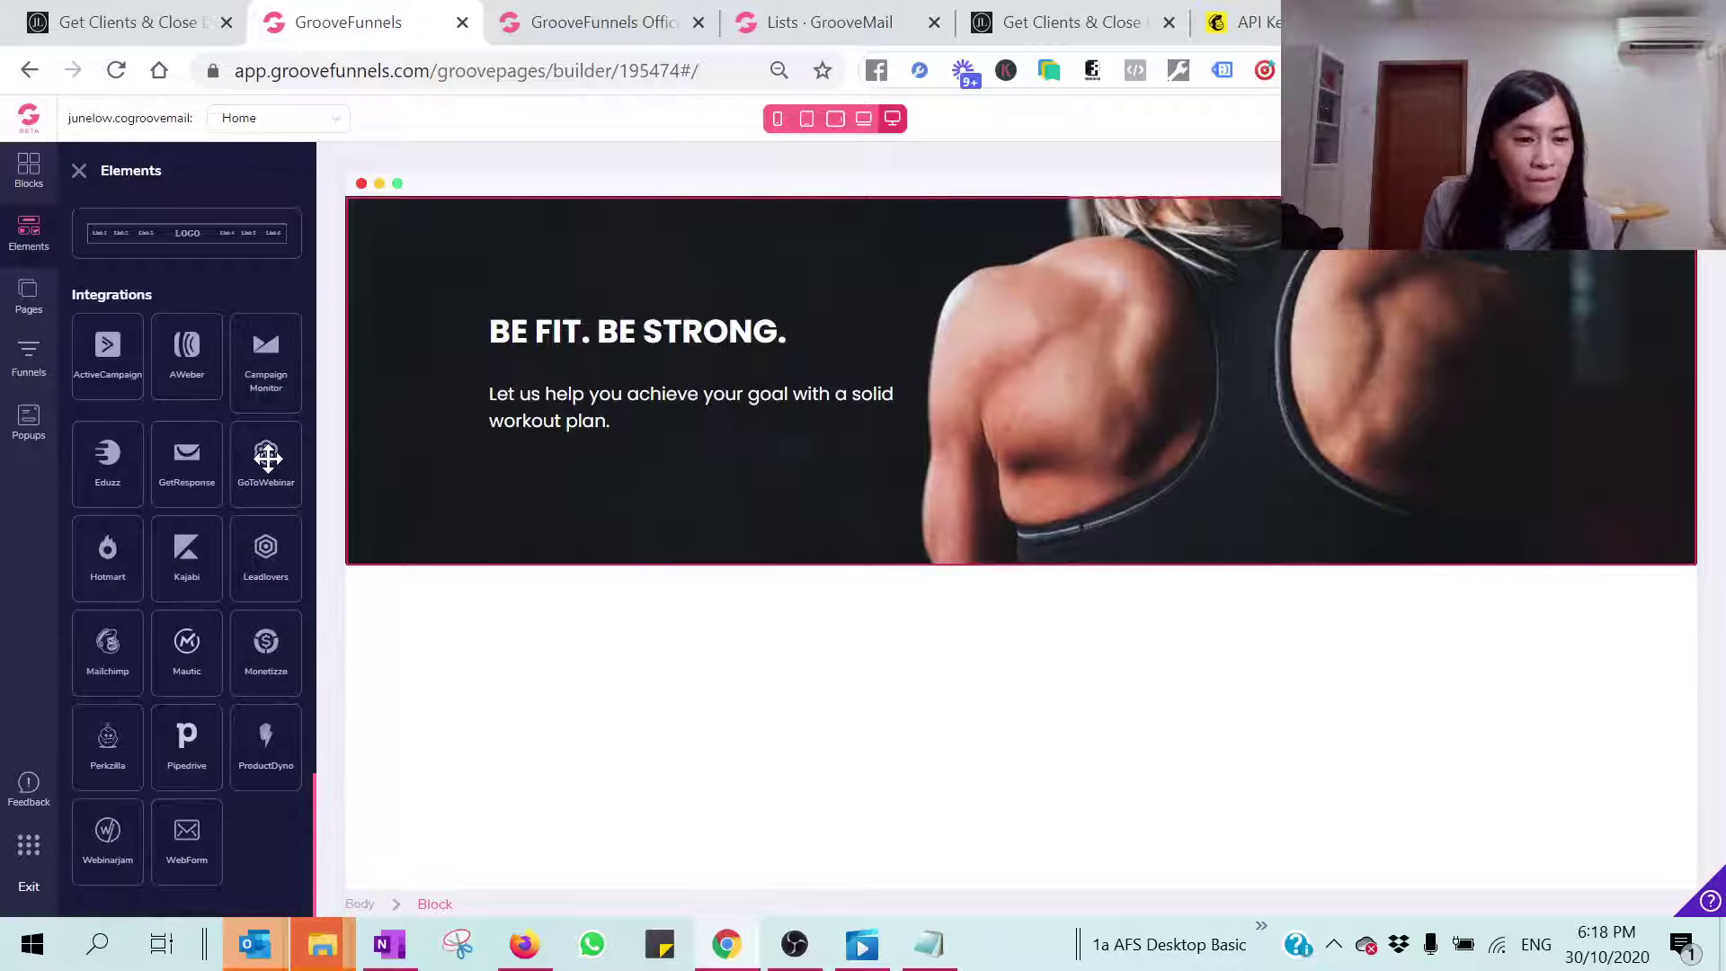
scroll(267, 458, "up", 8)
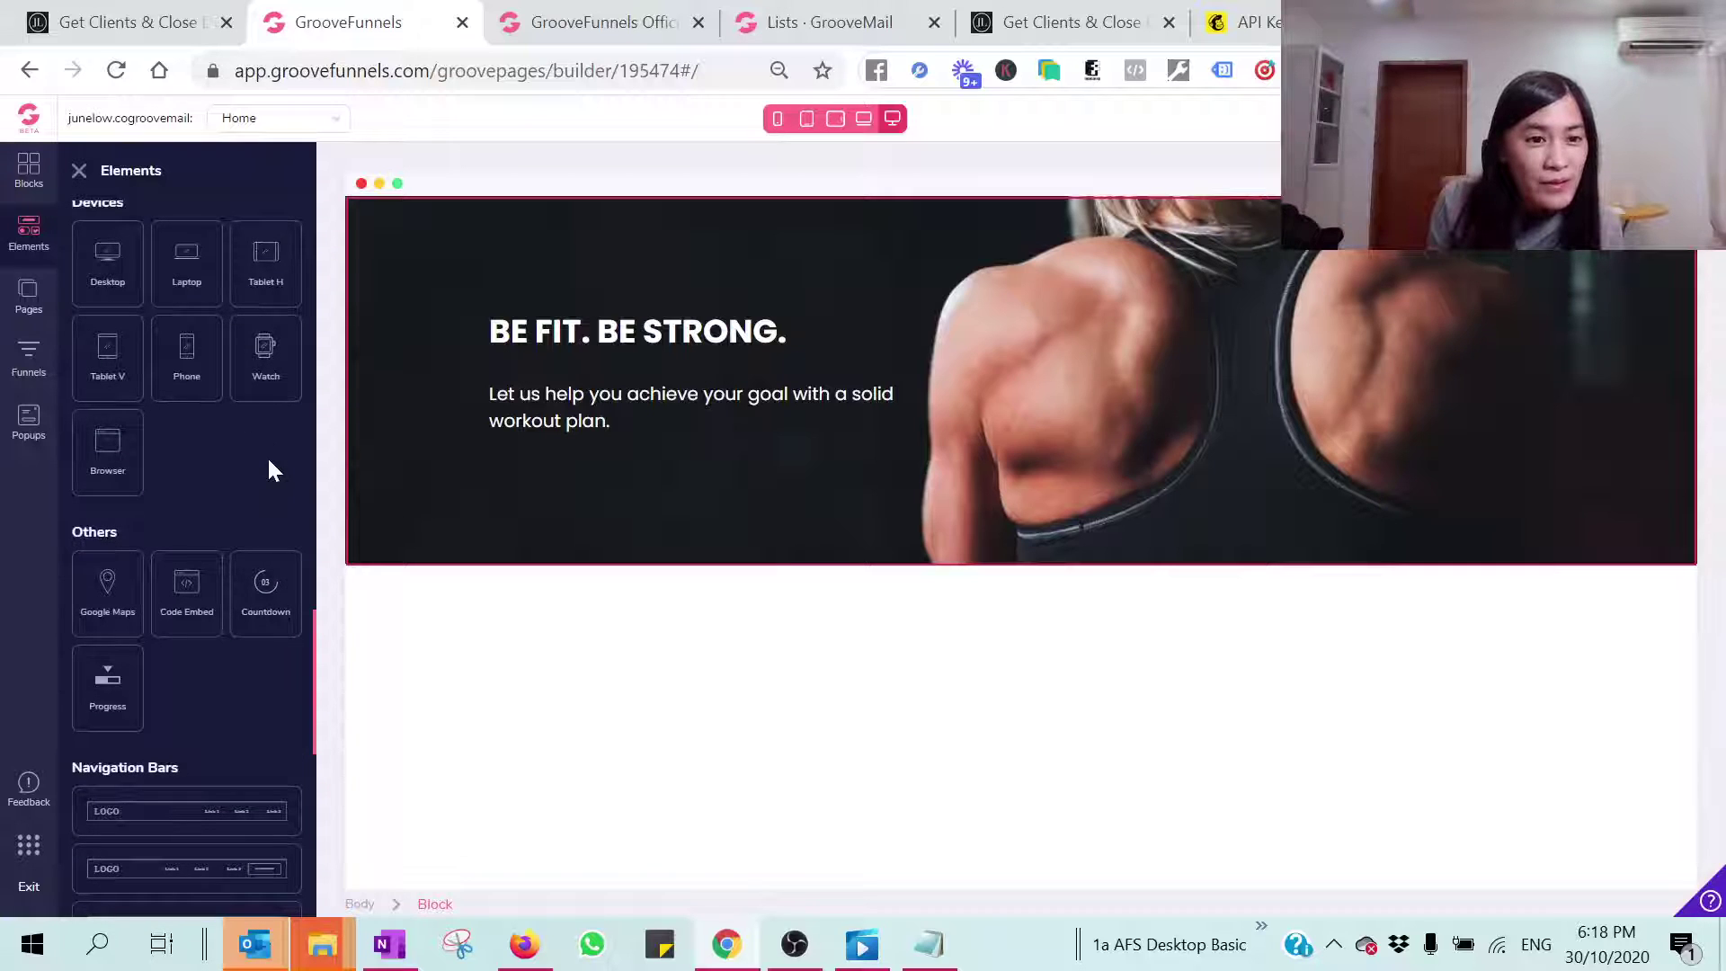
scroll(267, 456, "up", 4)
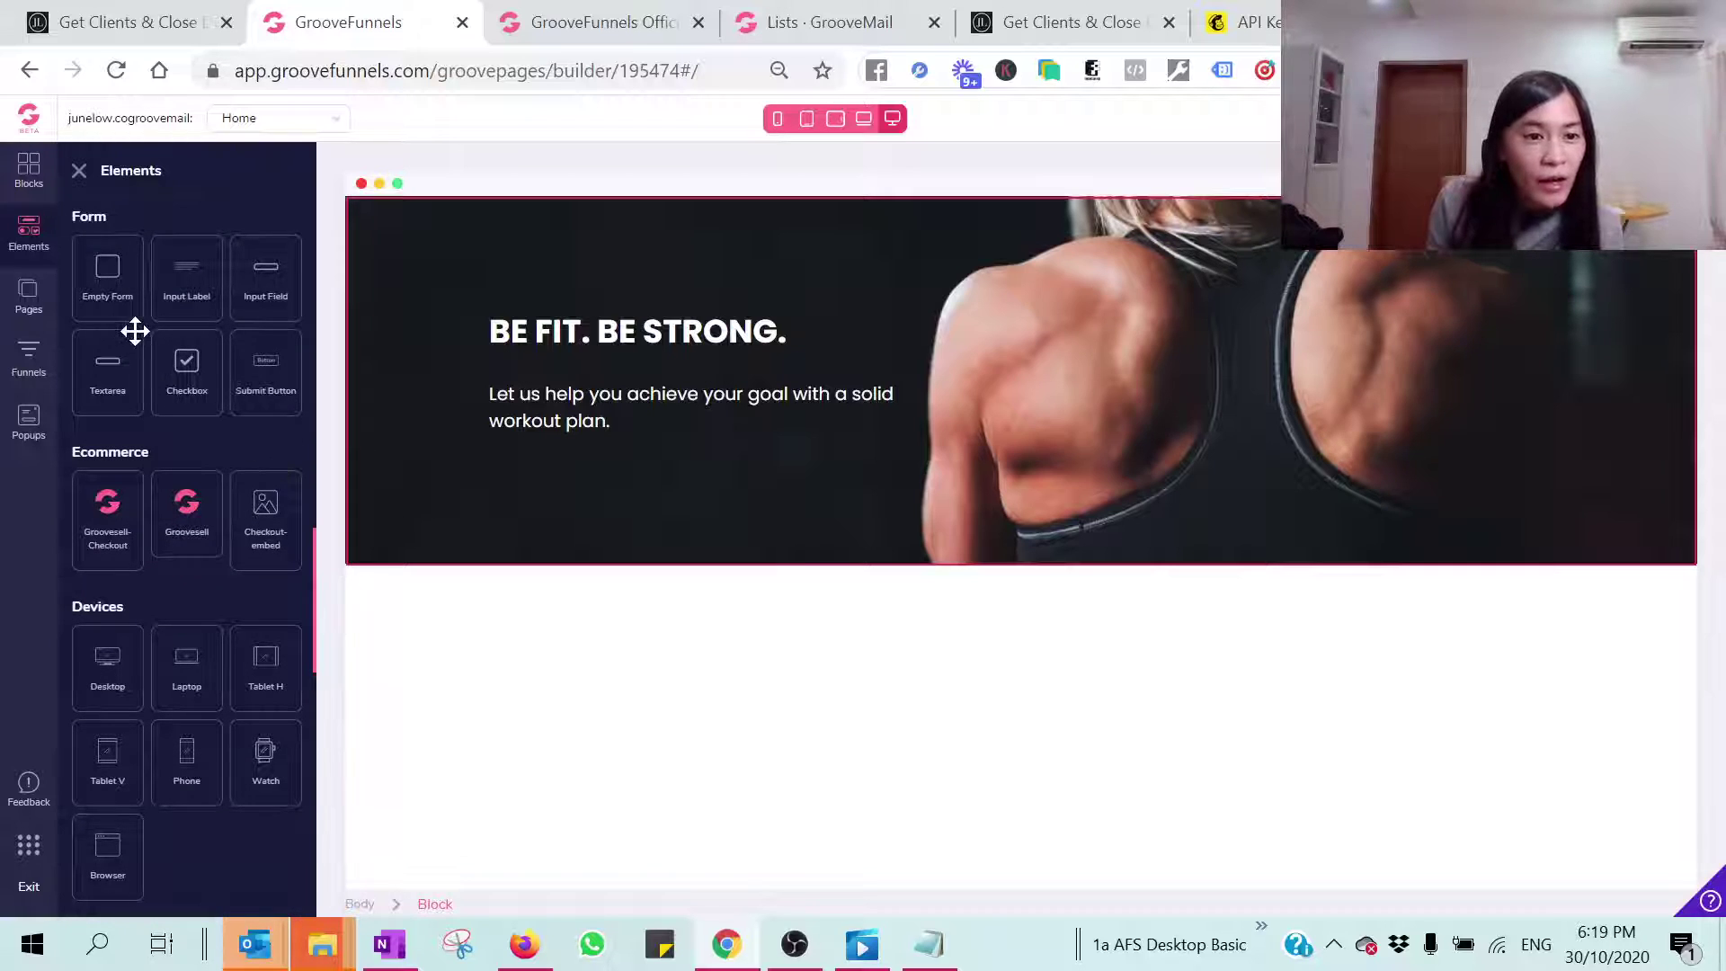
scroll(180, 387, "up", 2)
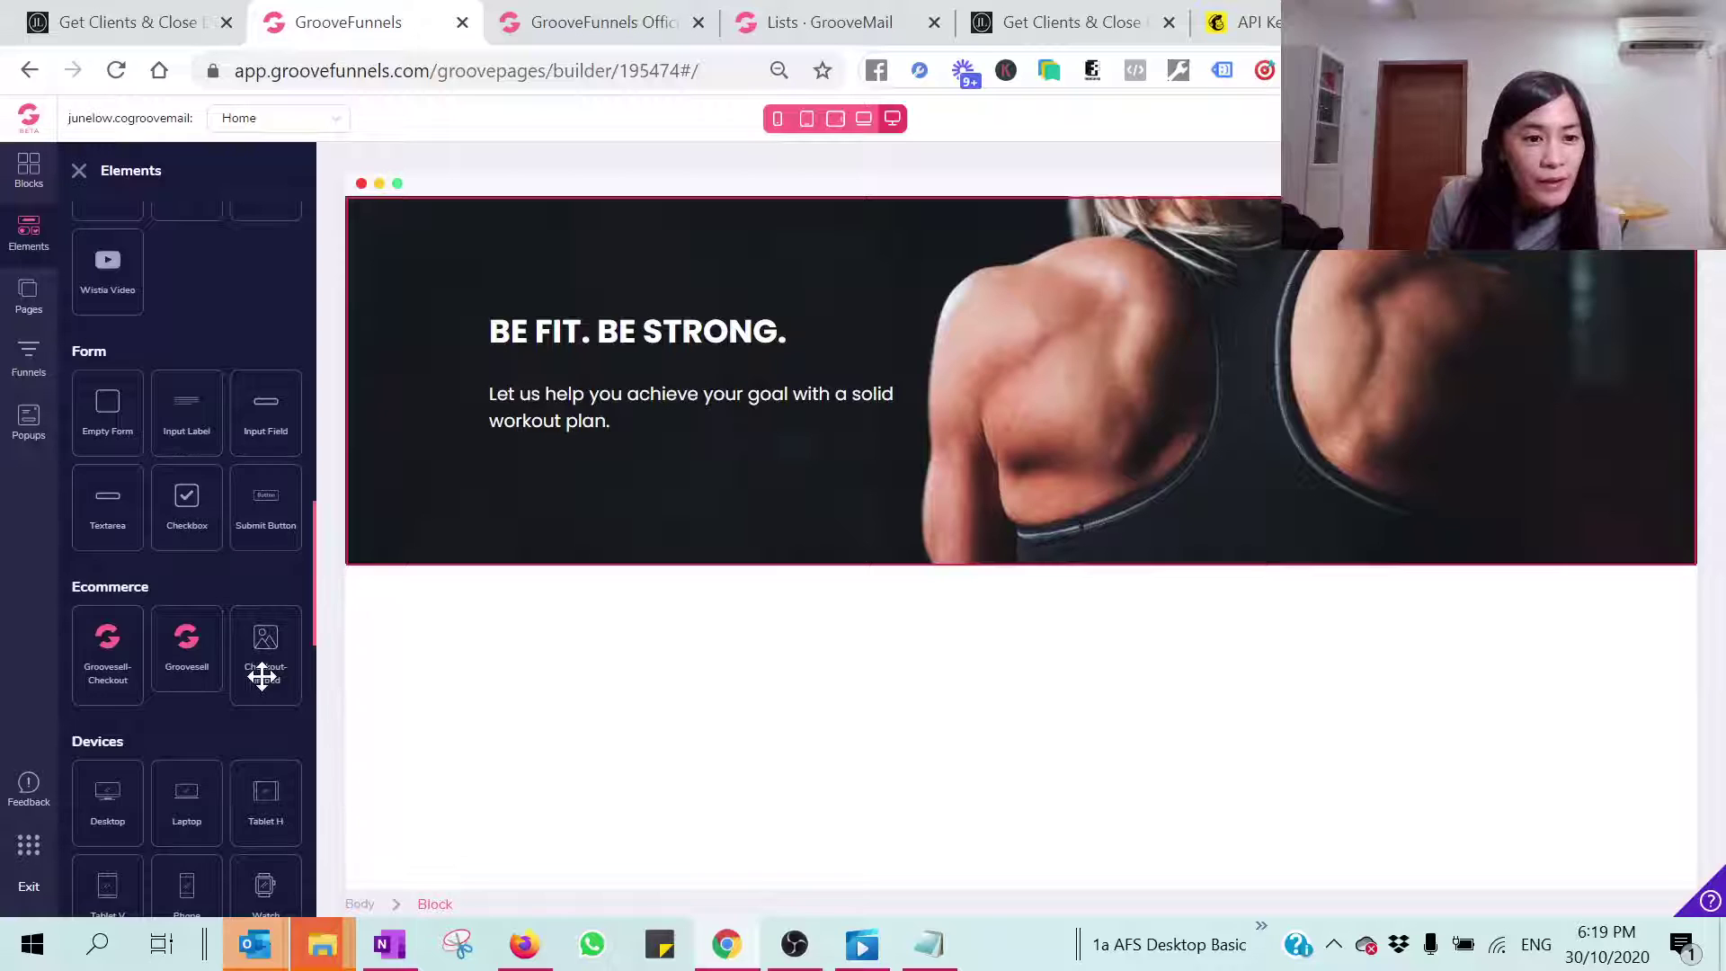
scroll(262, 676, "up", 4)
scroll(261, 657, "up", 2)
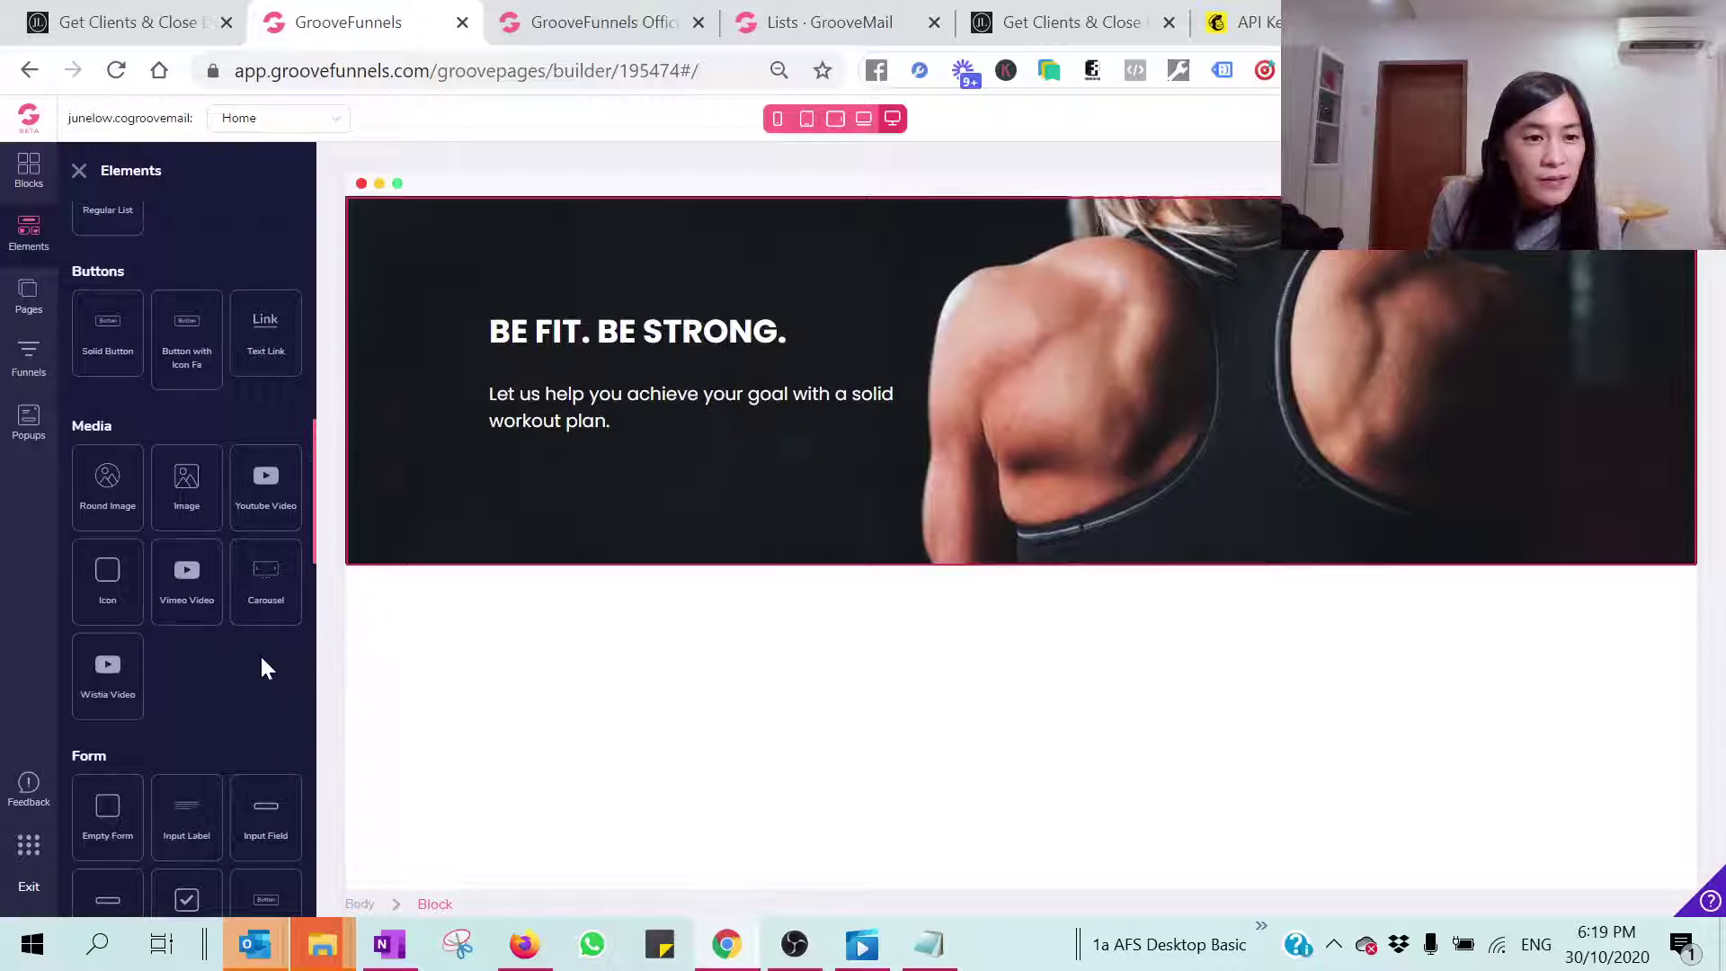
scroll(264, 666, "up", 4)
scroll(263, 667, "up", 7)
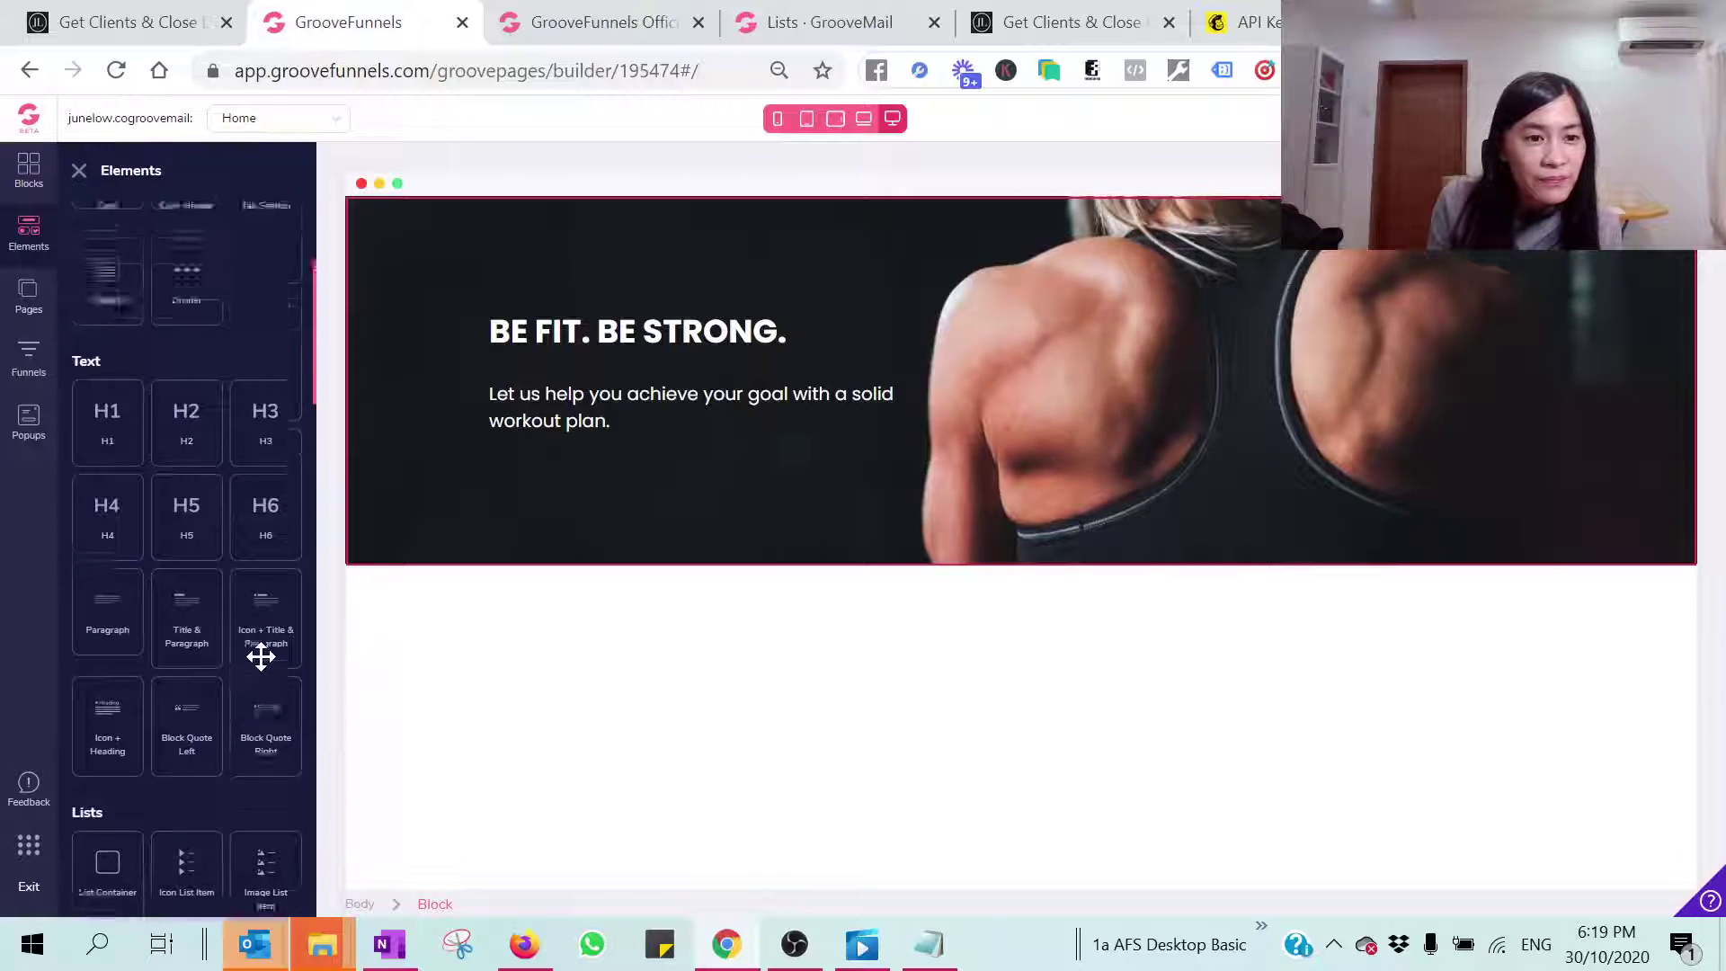
left_click(29, 169)
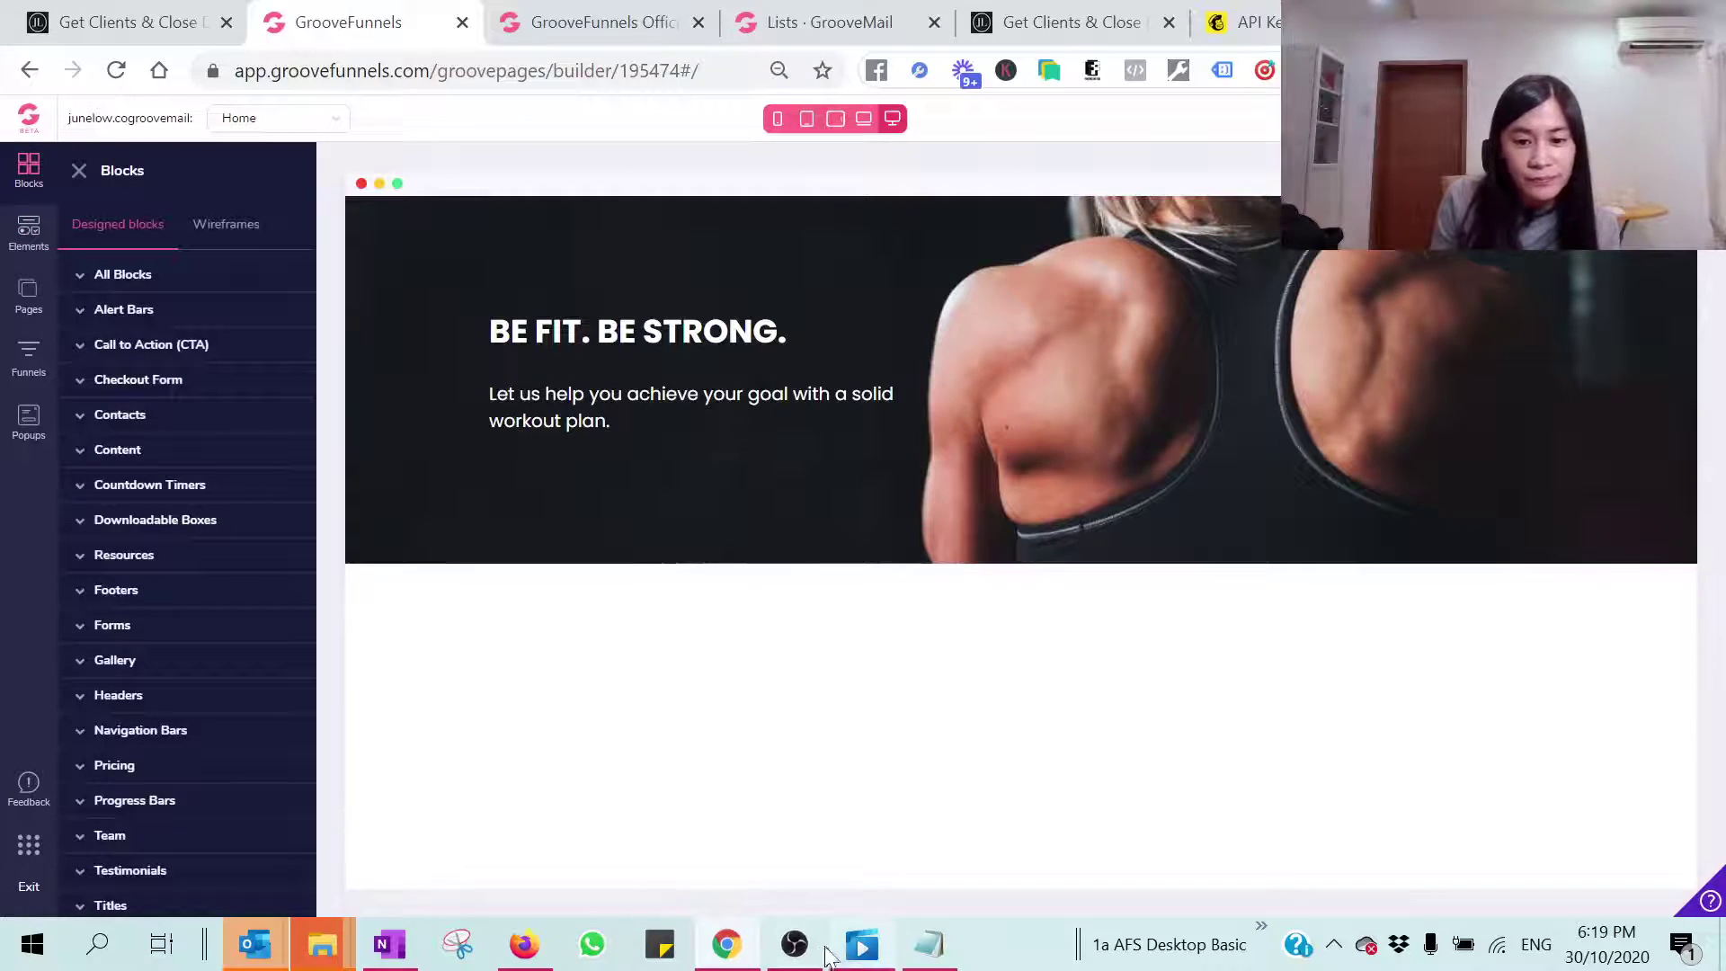
left_click(795, 944)
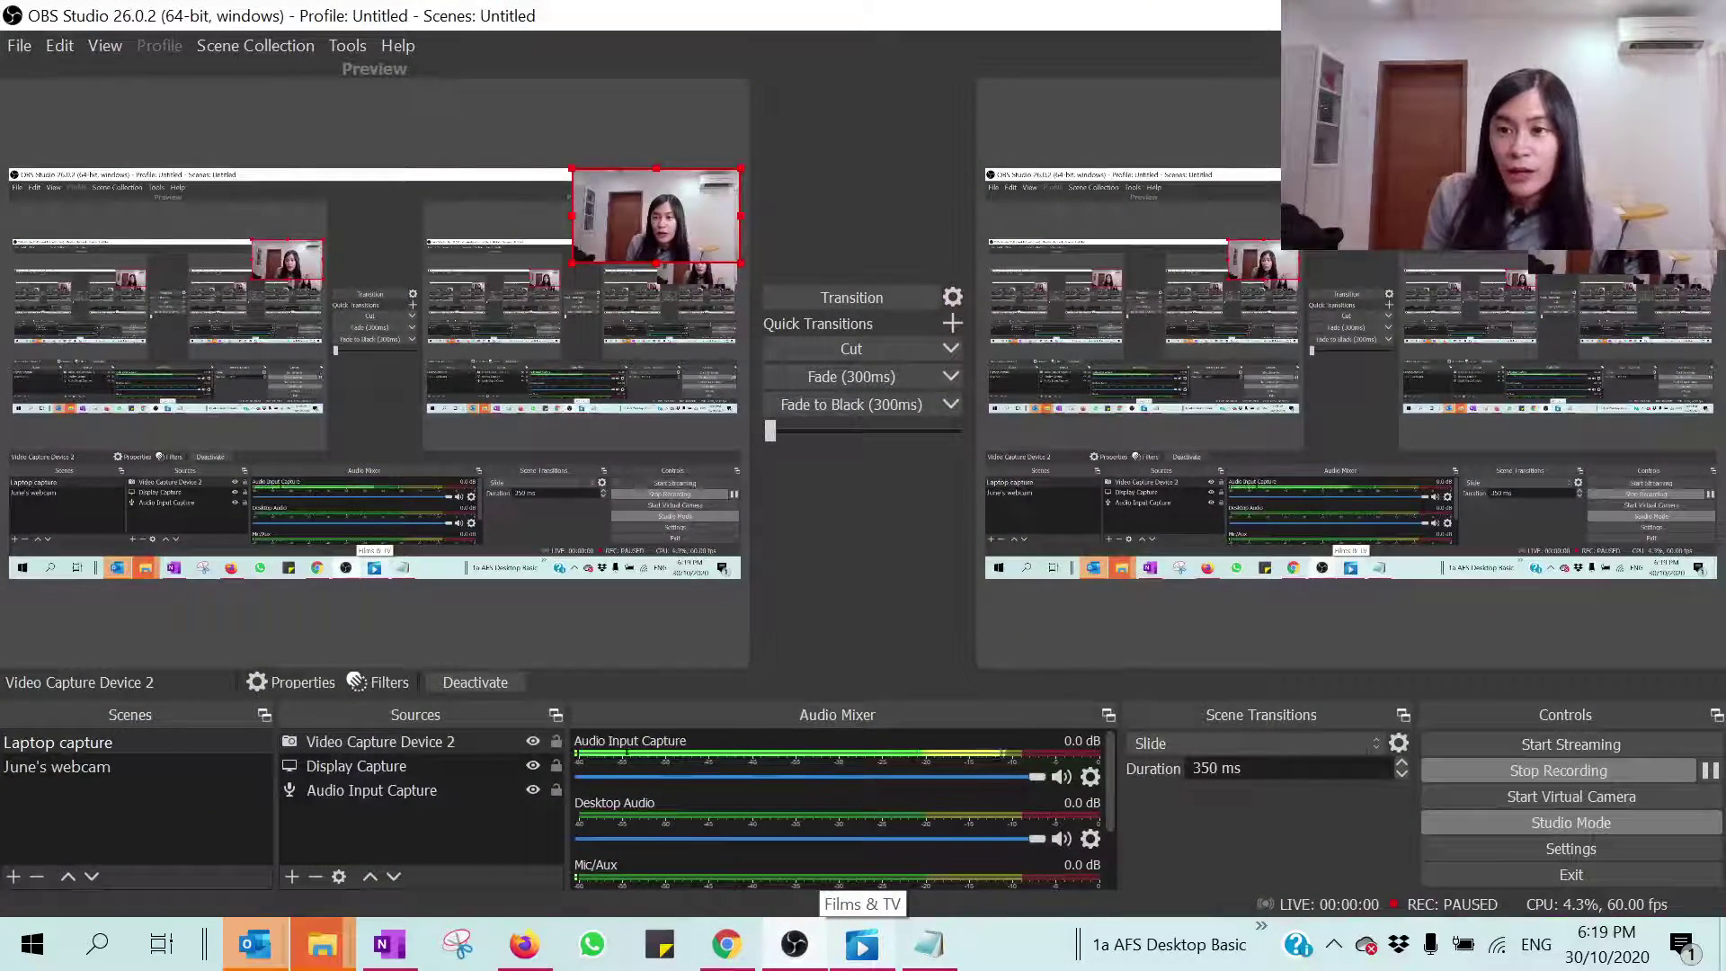
Step: Find the Code Embed element and place it beneath the hero's workout-plan text
left_click(727, 944)
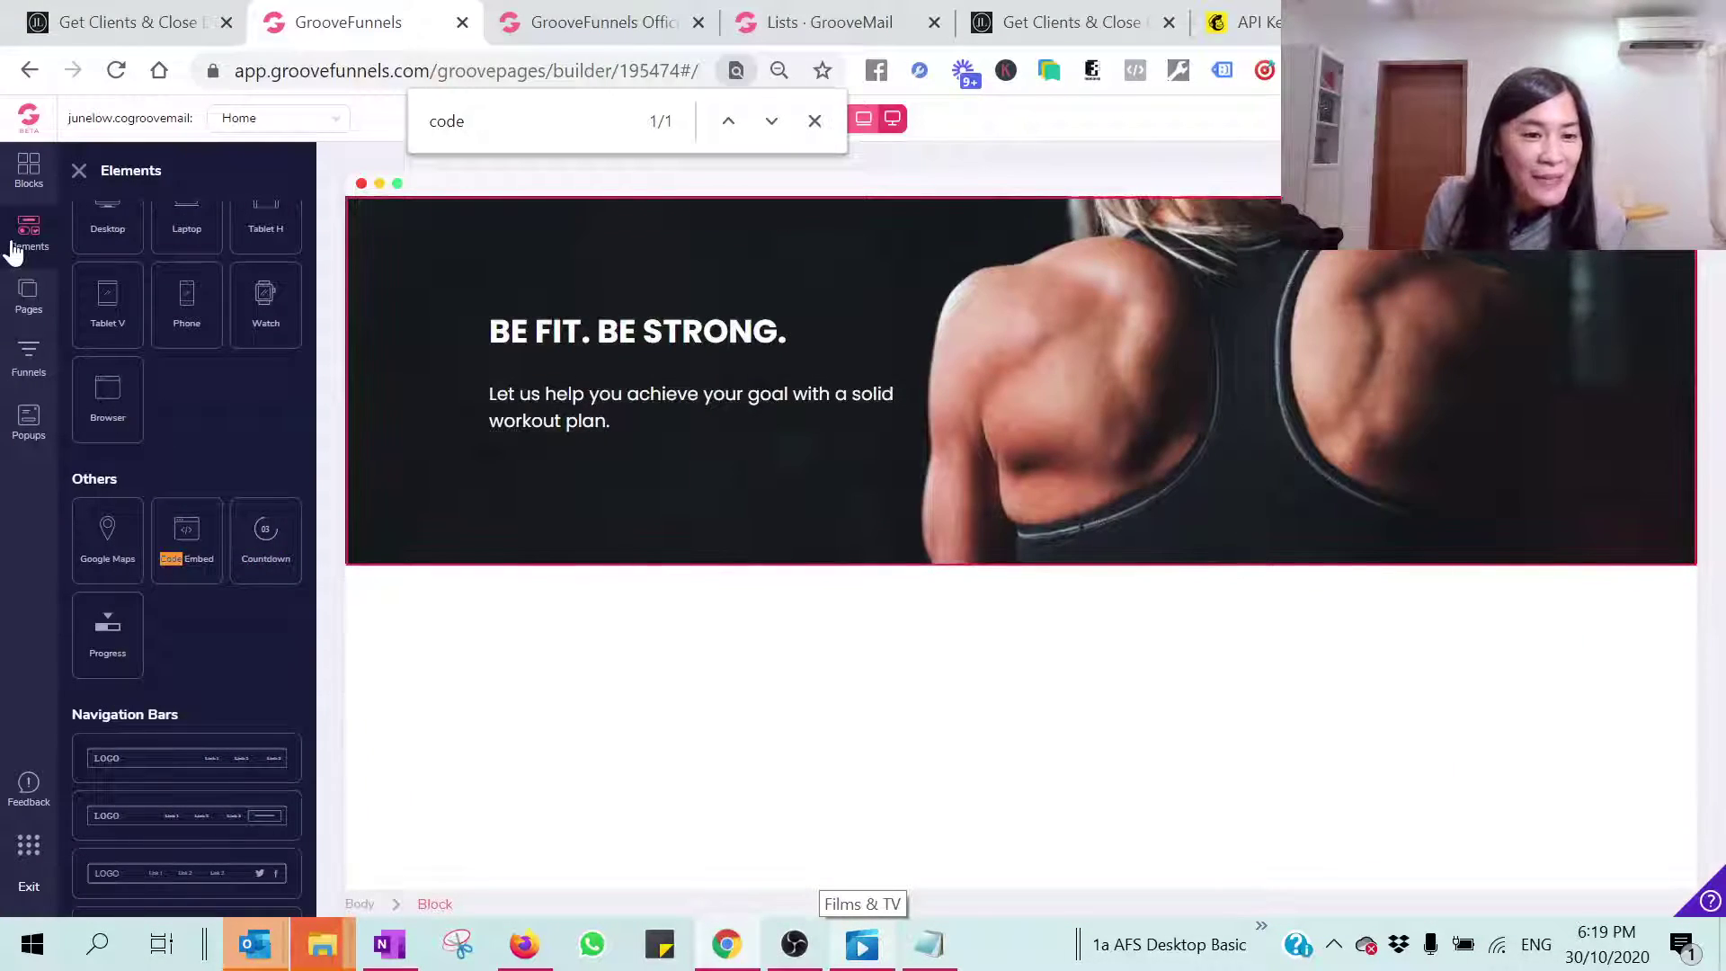
scroll(135, 519, "up", 1)
scroll(132, 518, "up", 3)
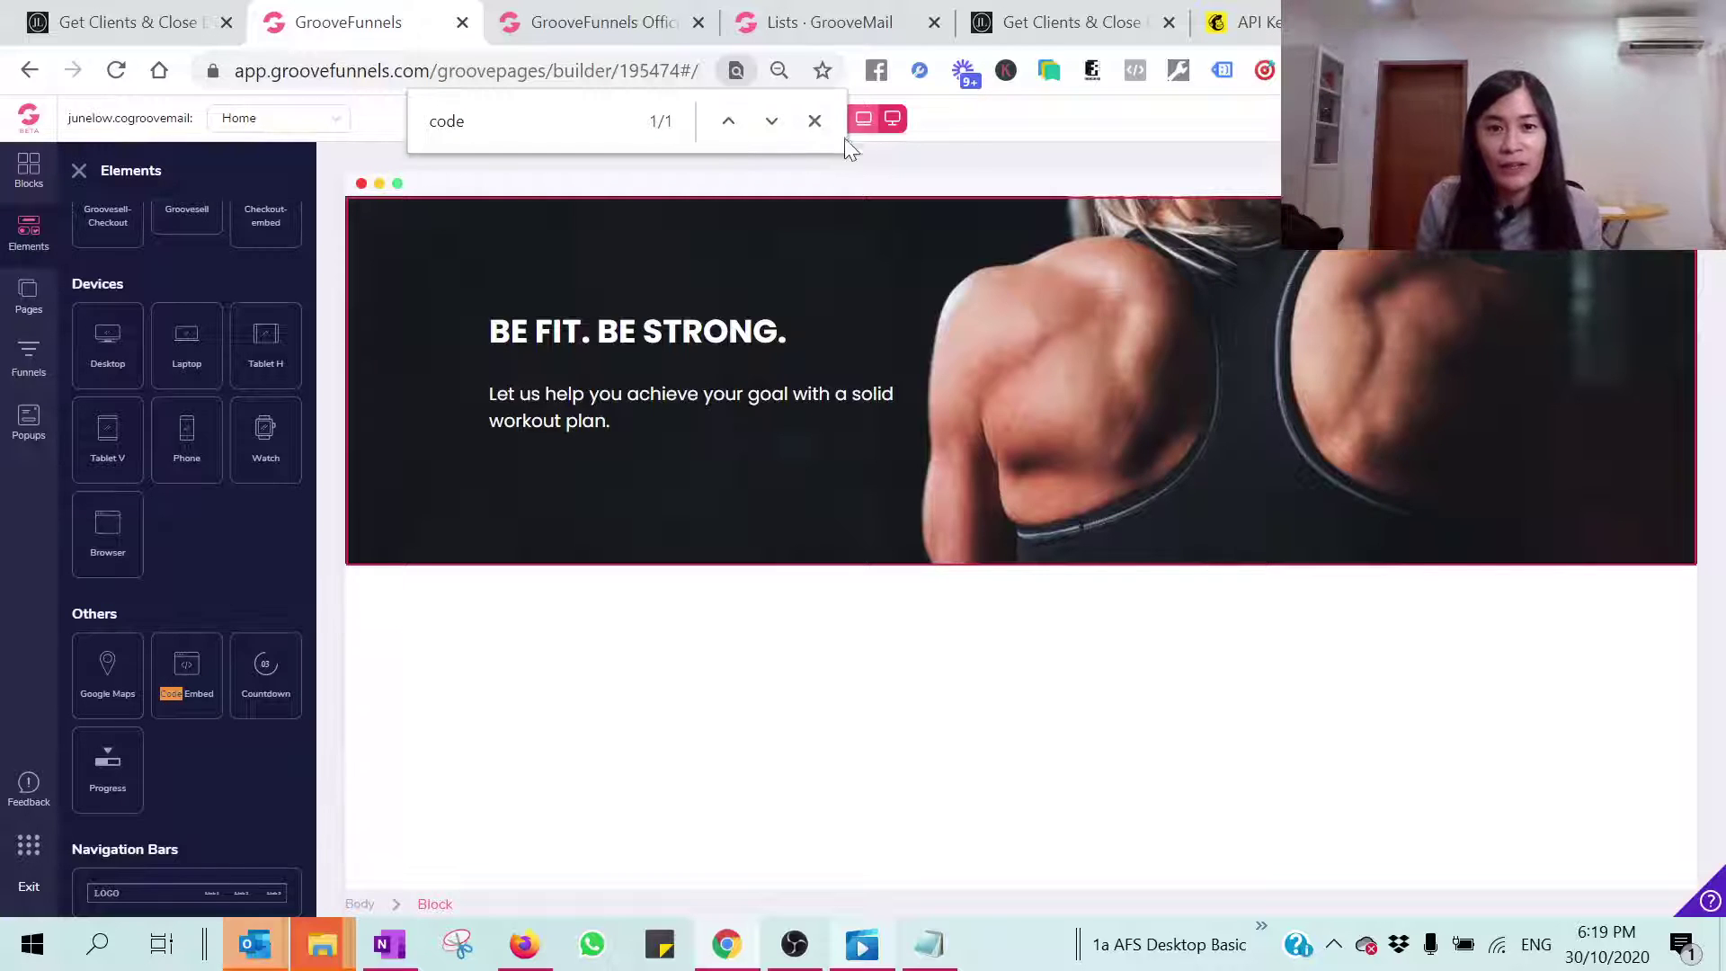
left_click(812, 122)
key("ctrl+f")
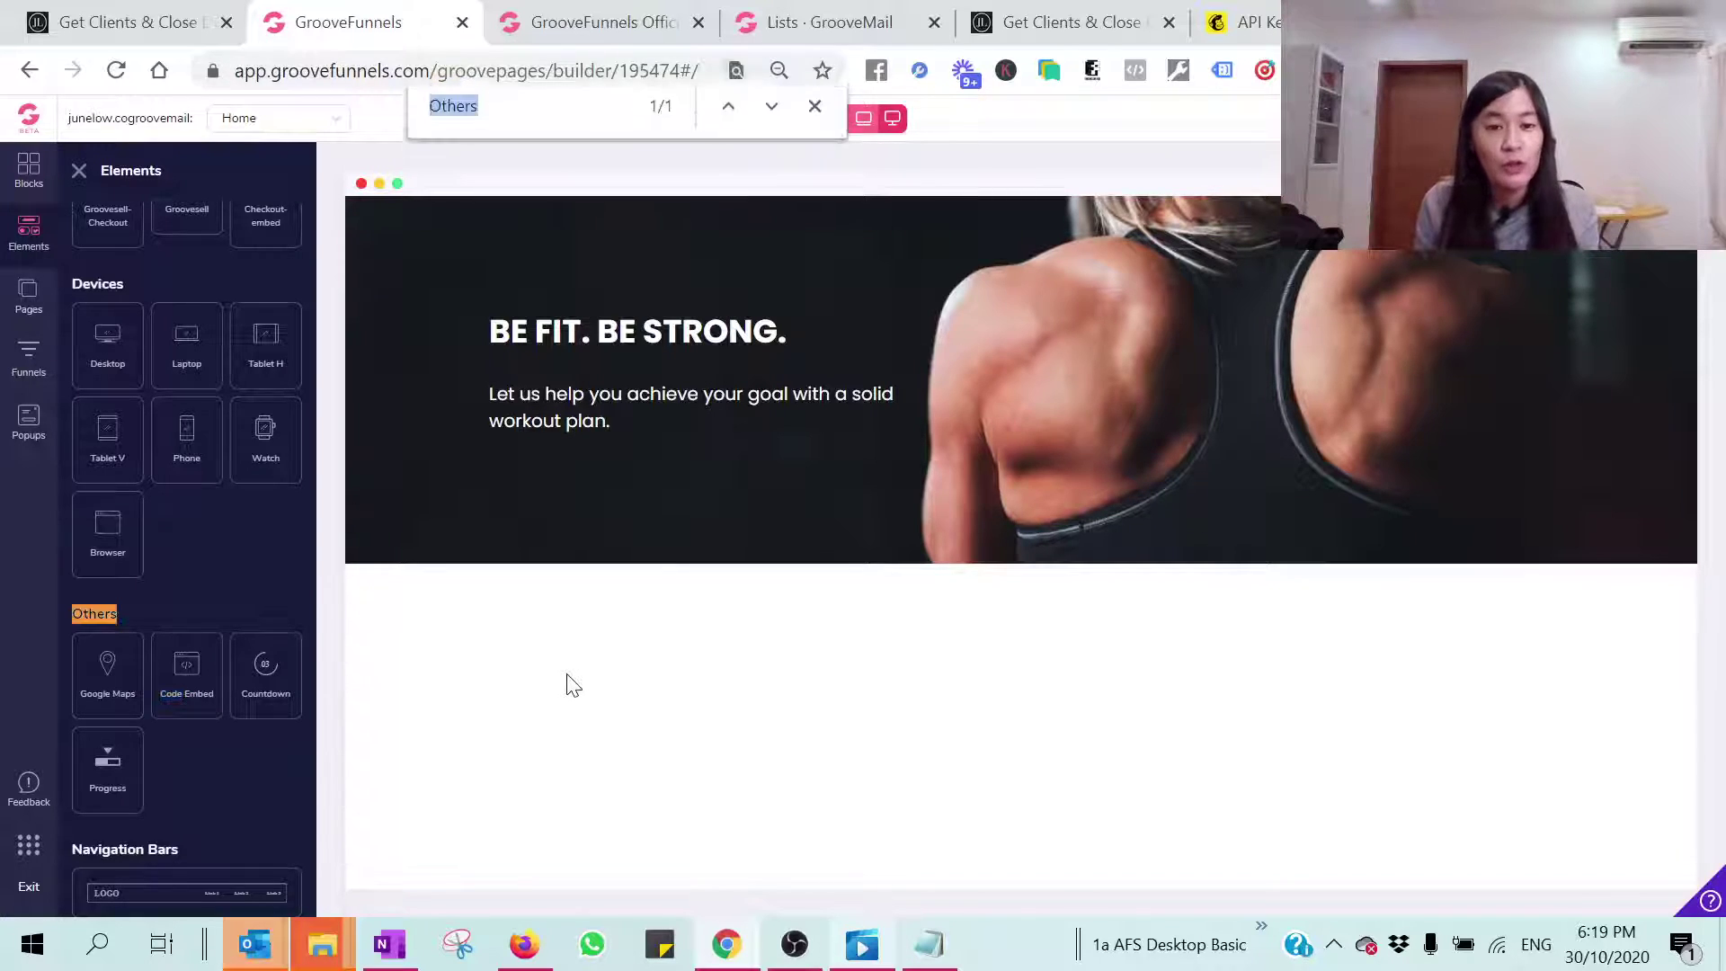
type("code")
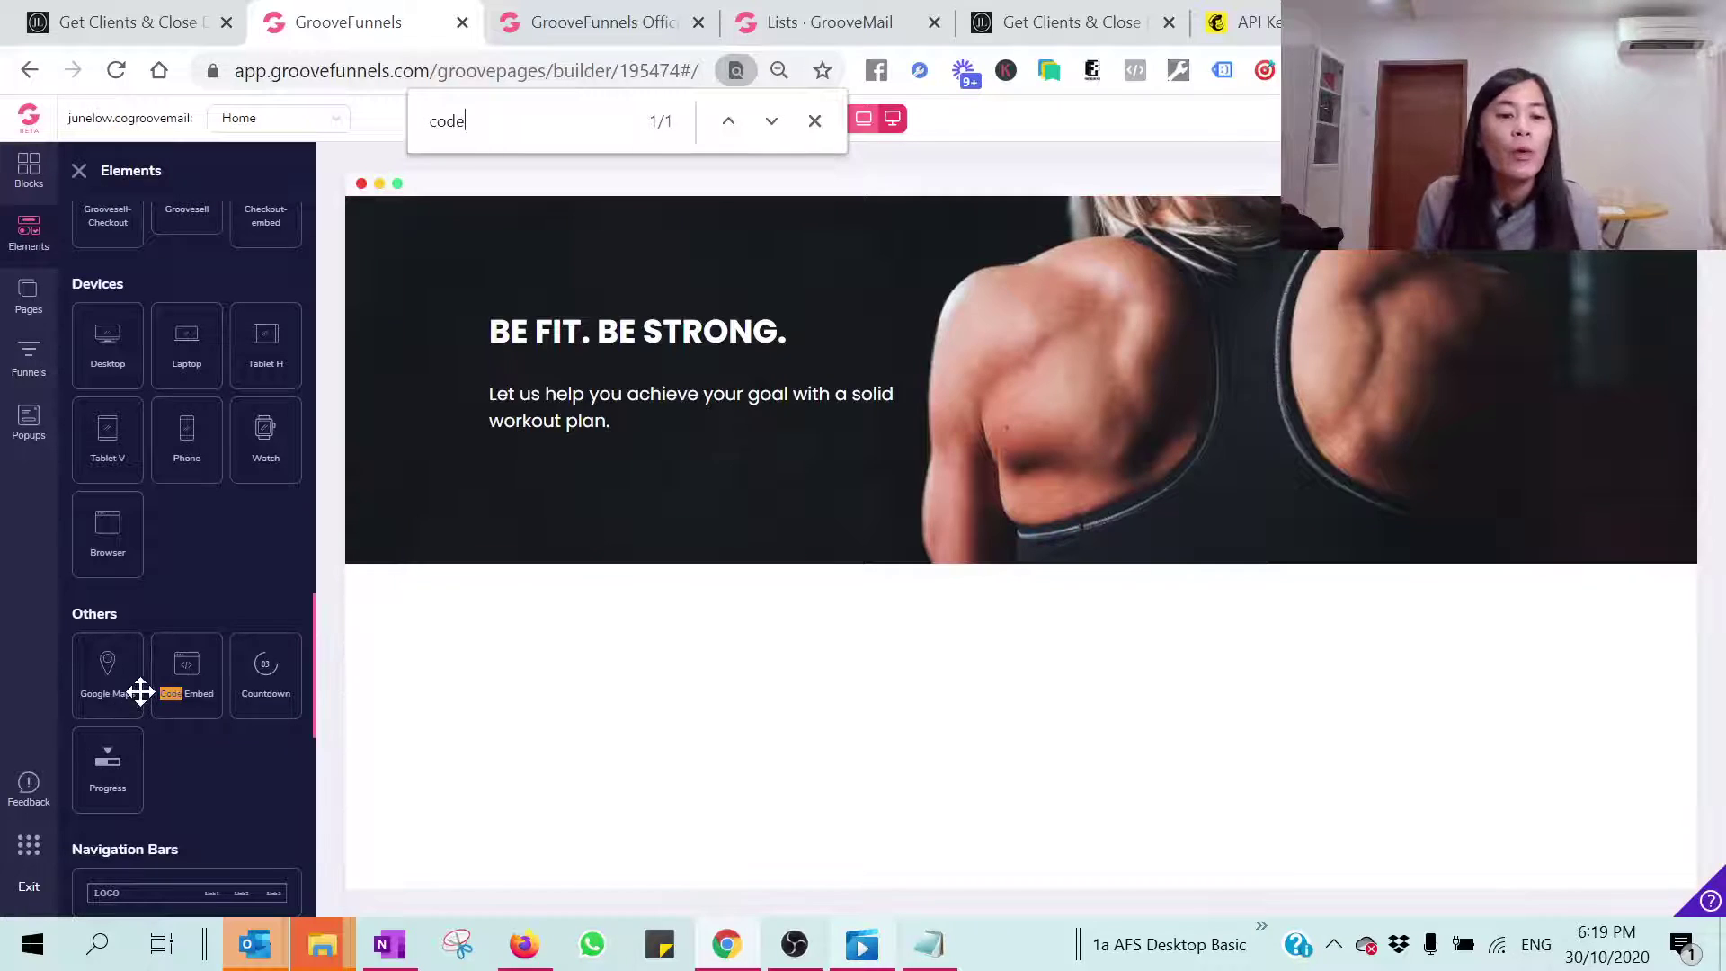
left_click_drag(187, 671, 536, 475)
left_click(687, 488)
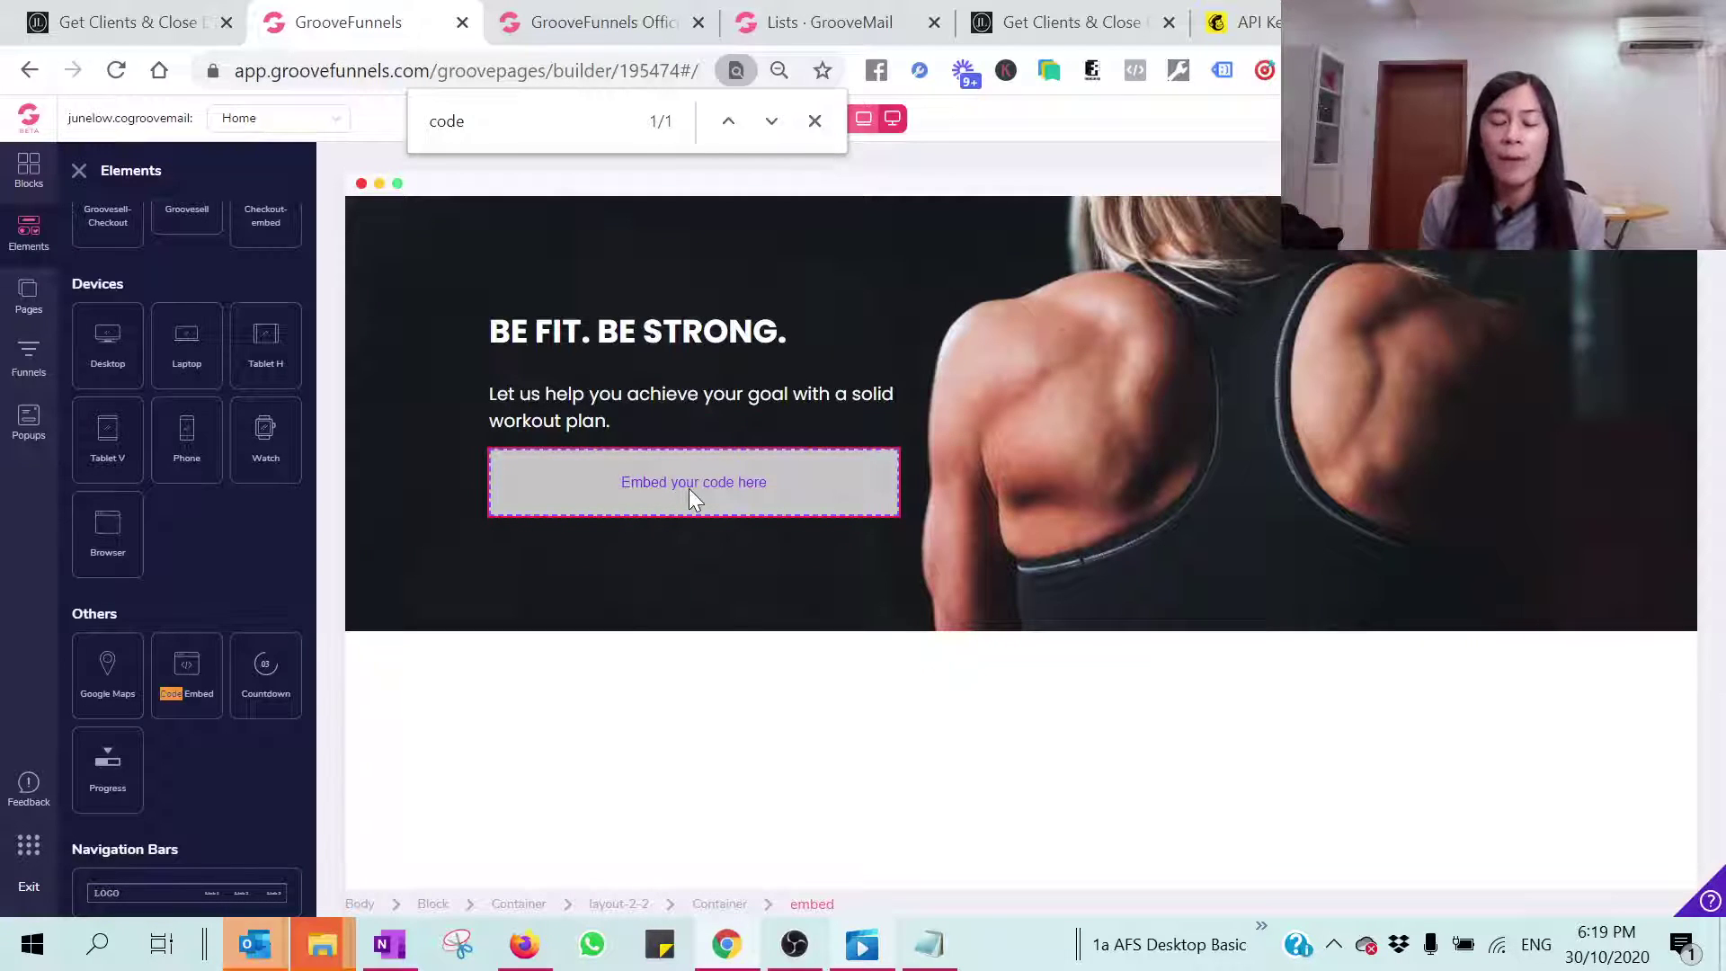
Step: Paste the Notepad copy of the GrooveMail form HTML into the Code Embed's source editor and apply it
left_click(689, 488)
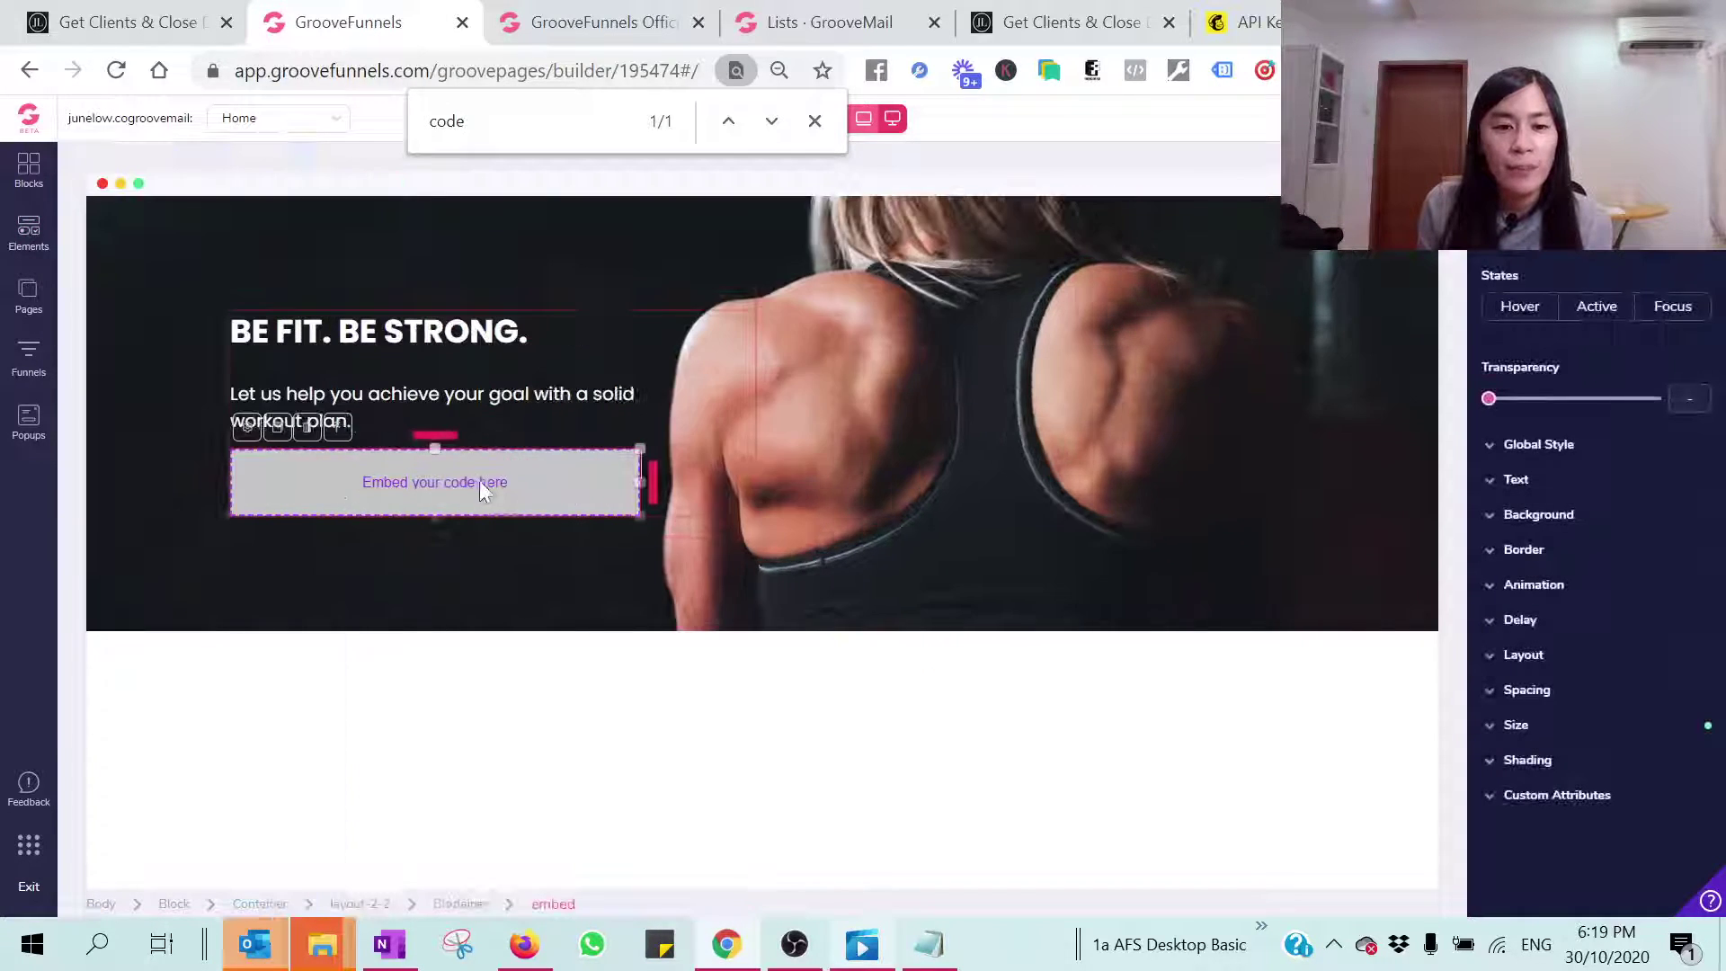
left_click(249, 430)
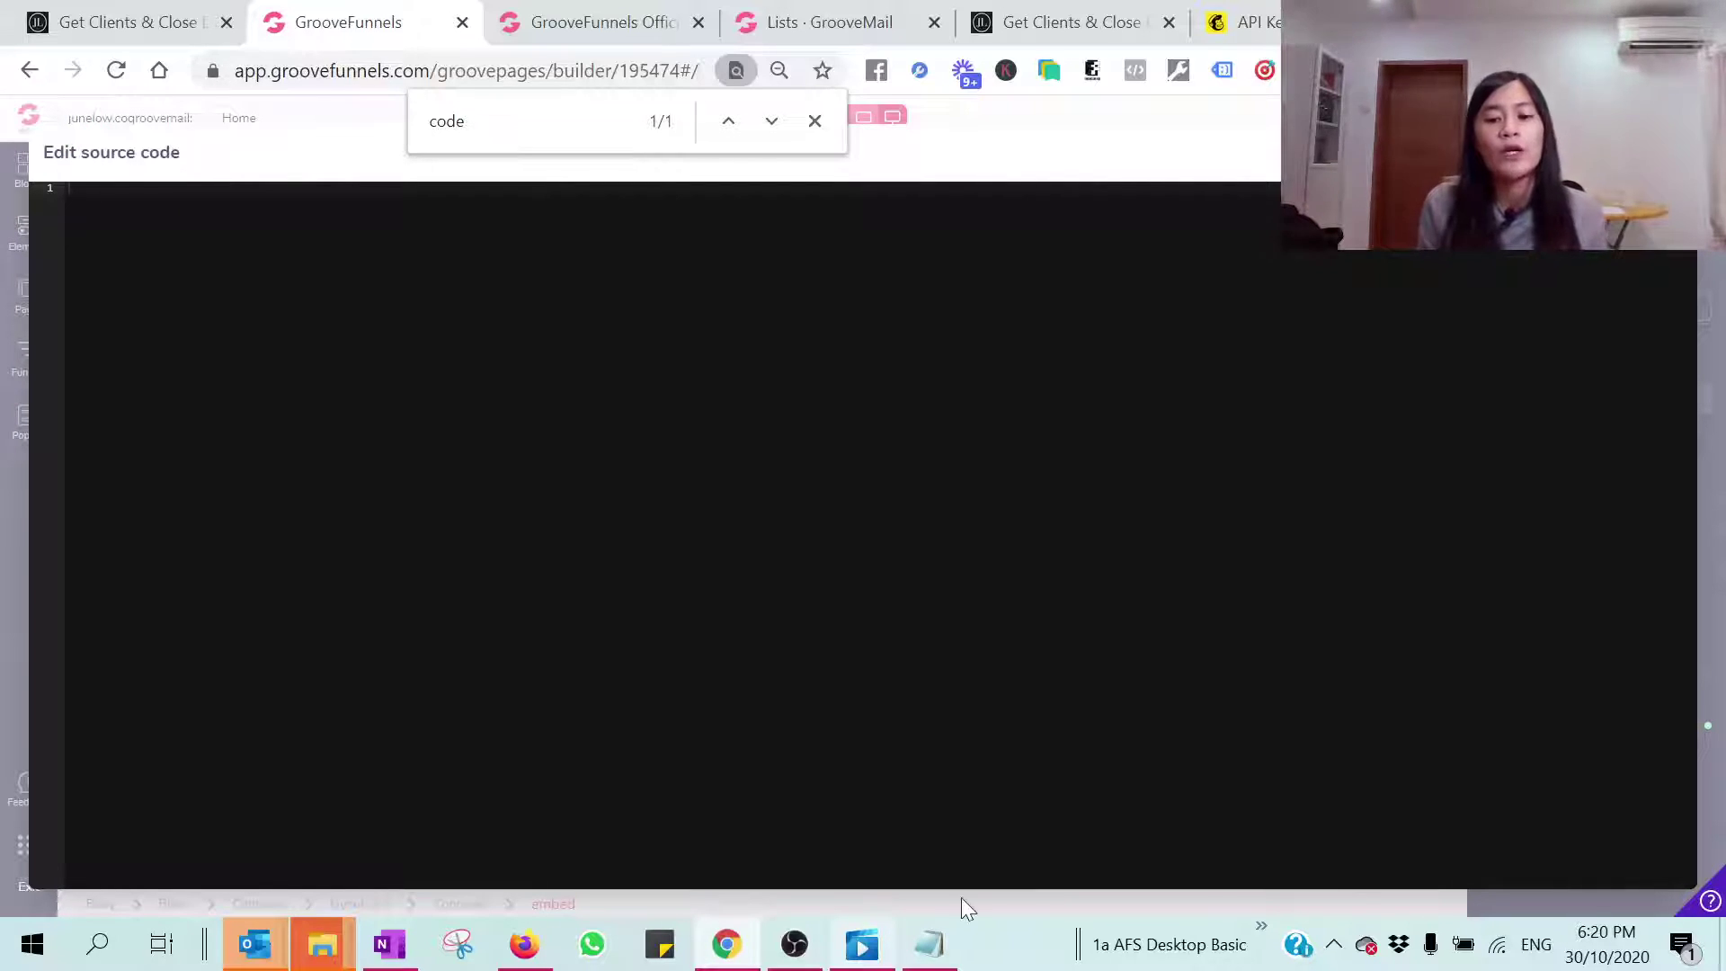
left_click(930, 953)
key("ctrl+a")
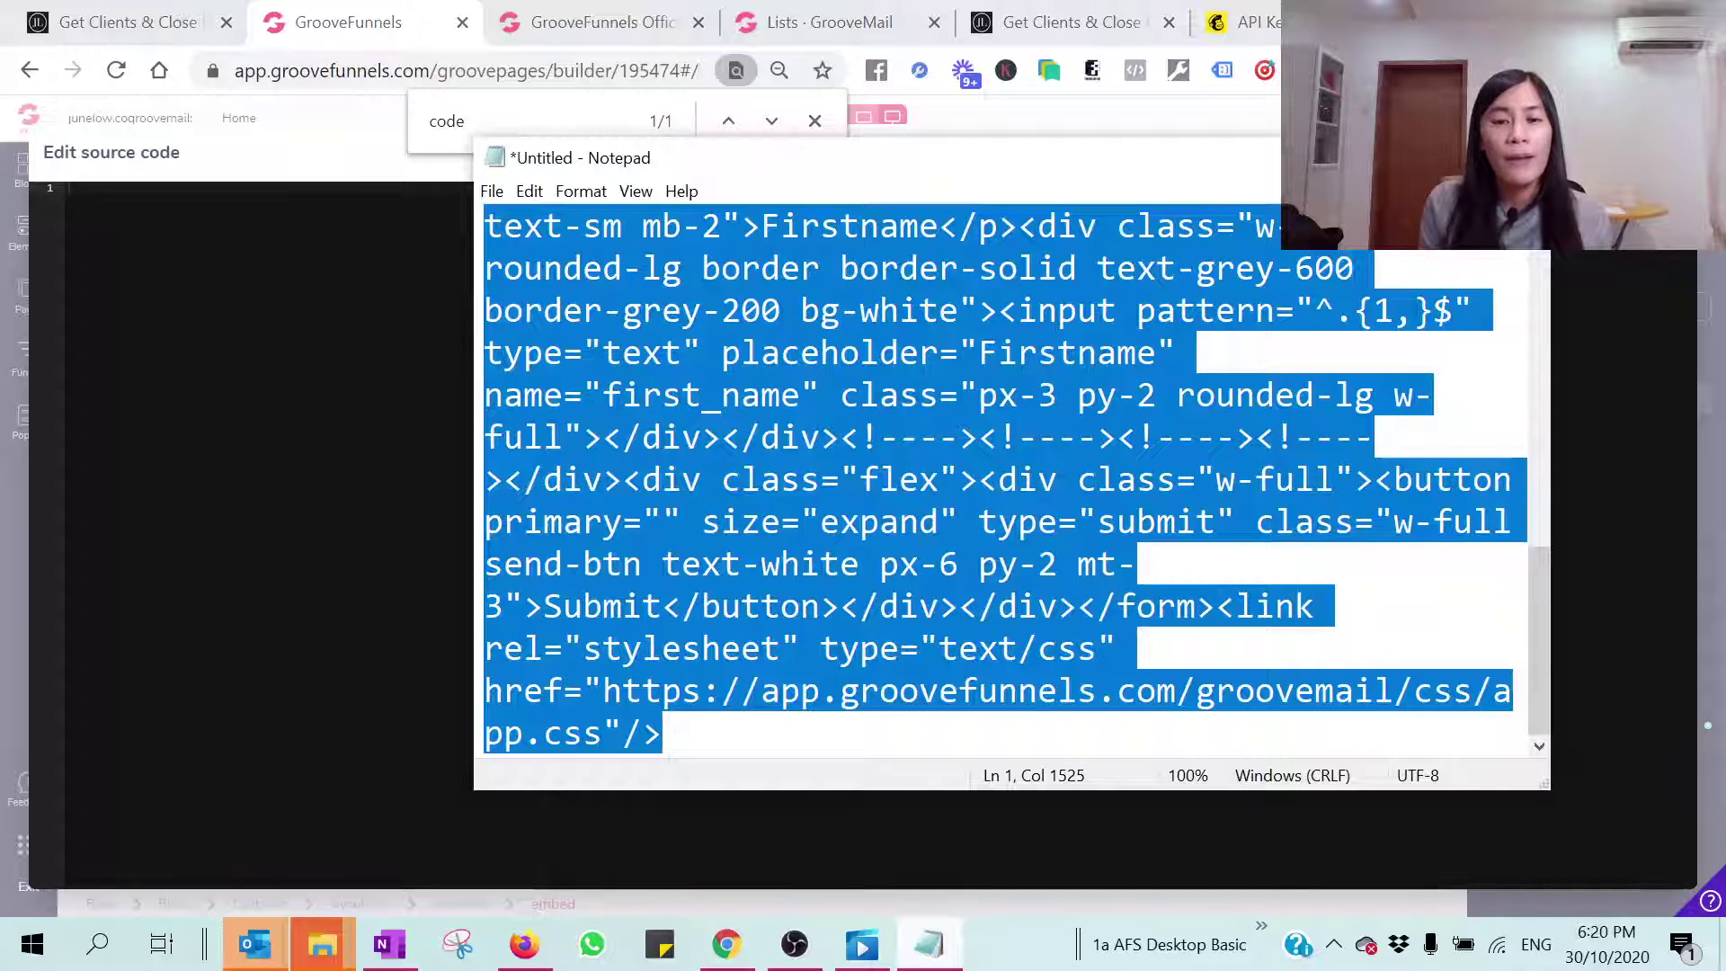
left_click(798, 27)
left_click(594, 22)
left_click(822, 23)
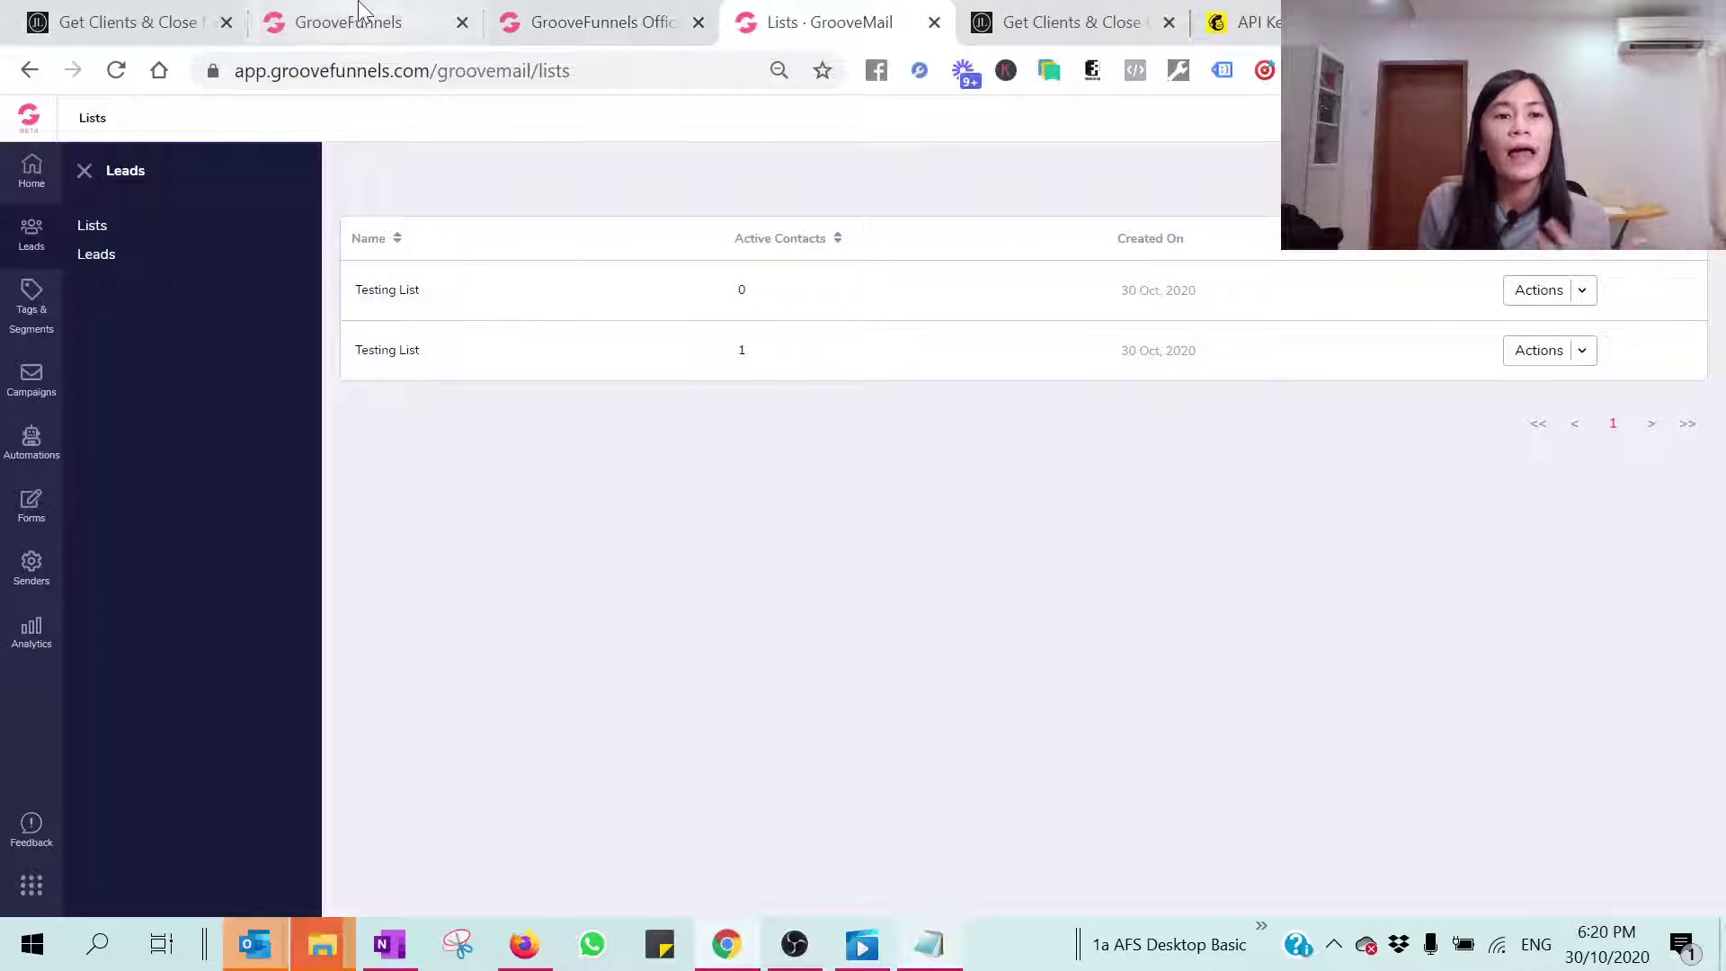
left_click(364, 13)
left_click(932, 944)
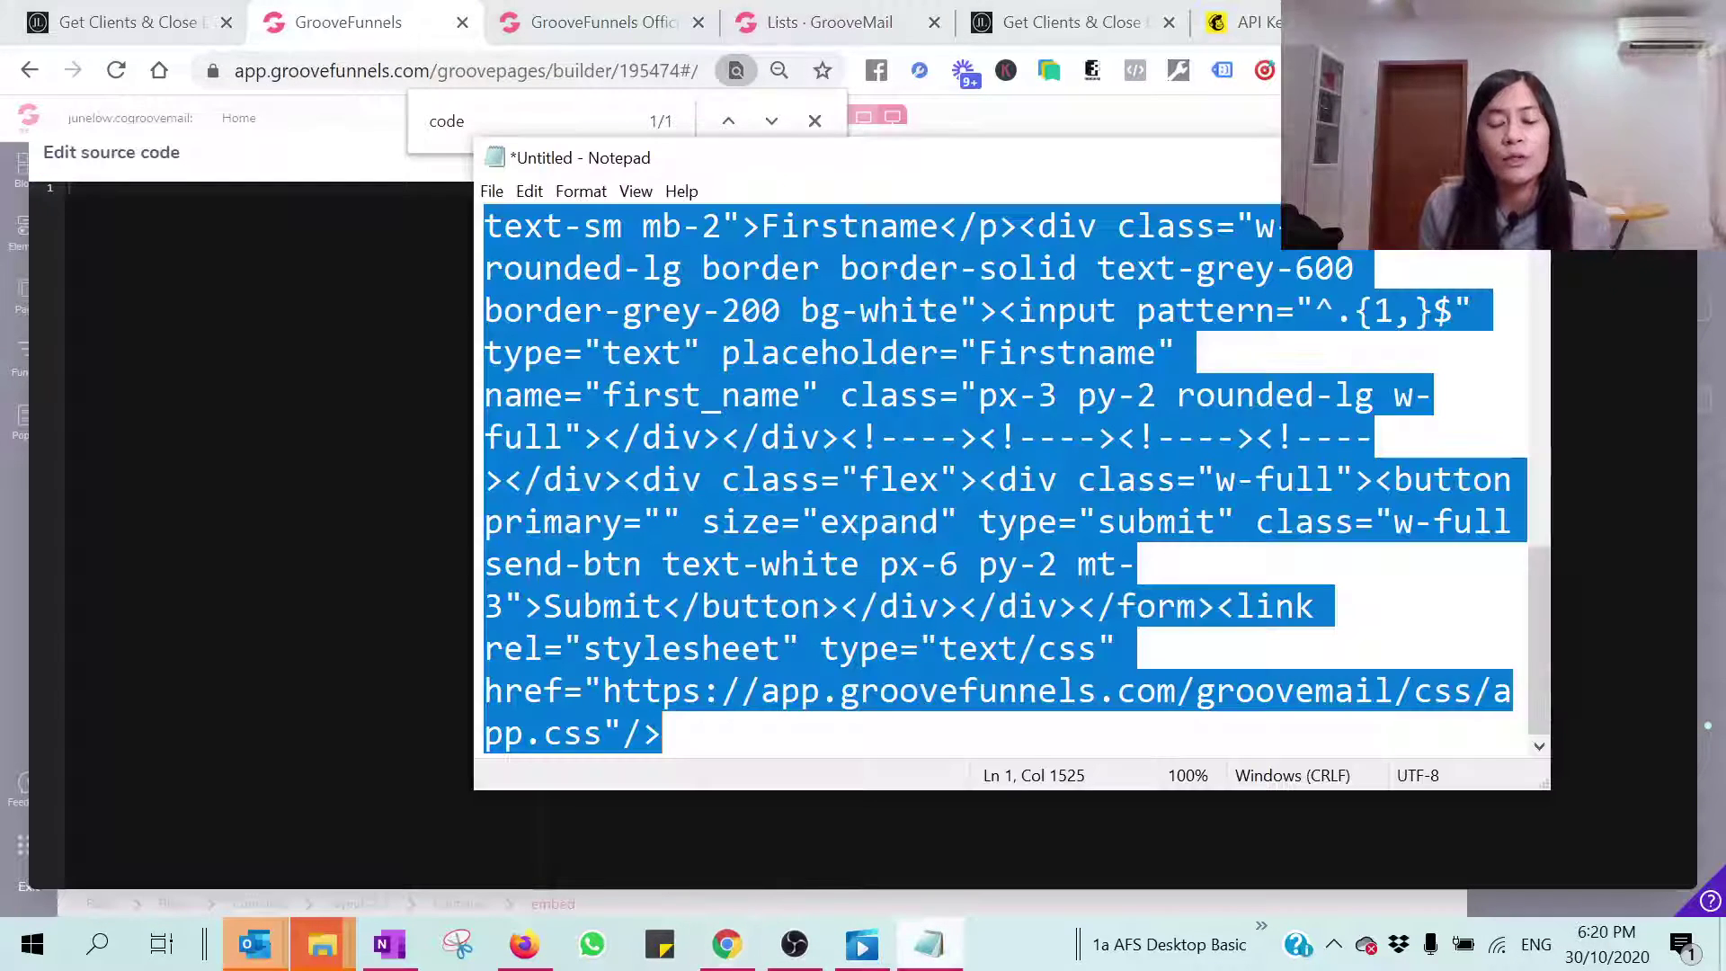
key("alt+Tab")
key("ctrl+v")
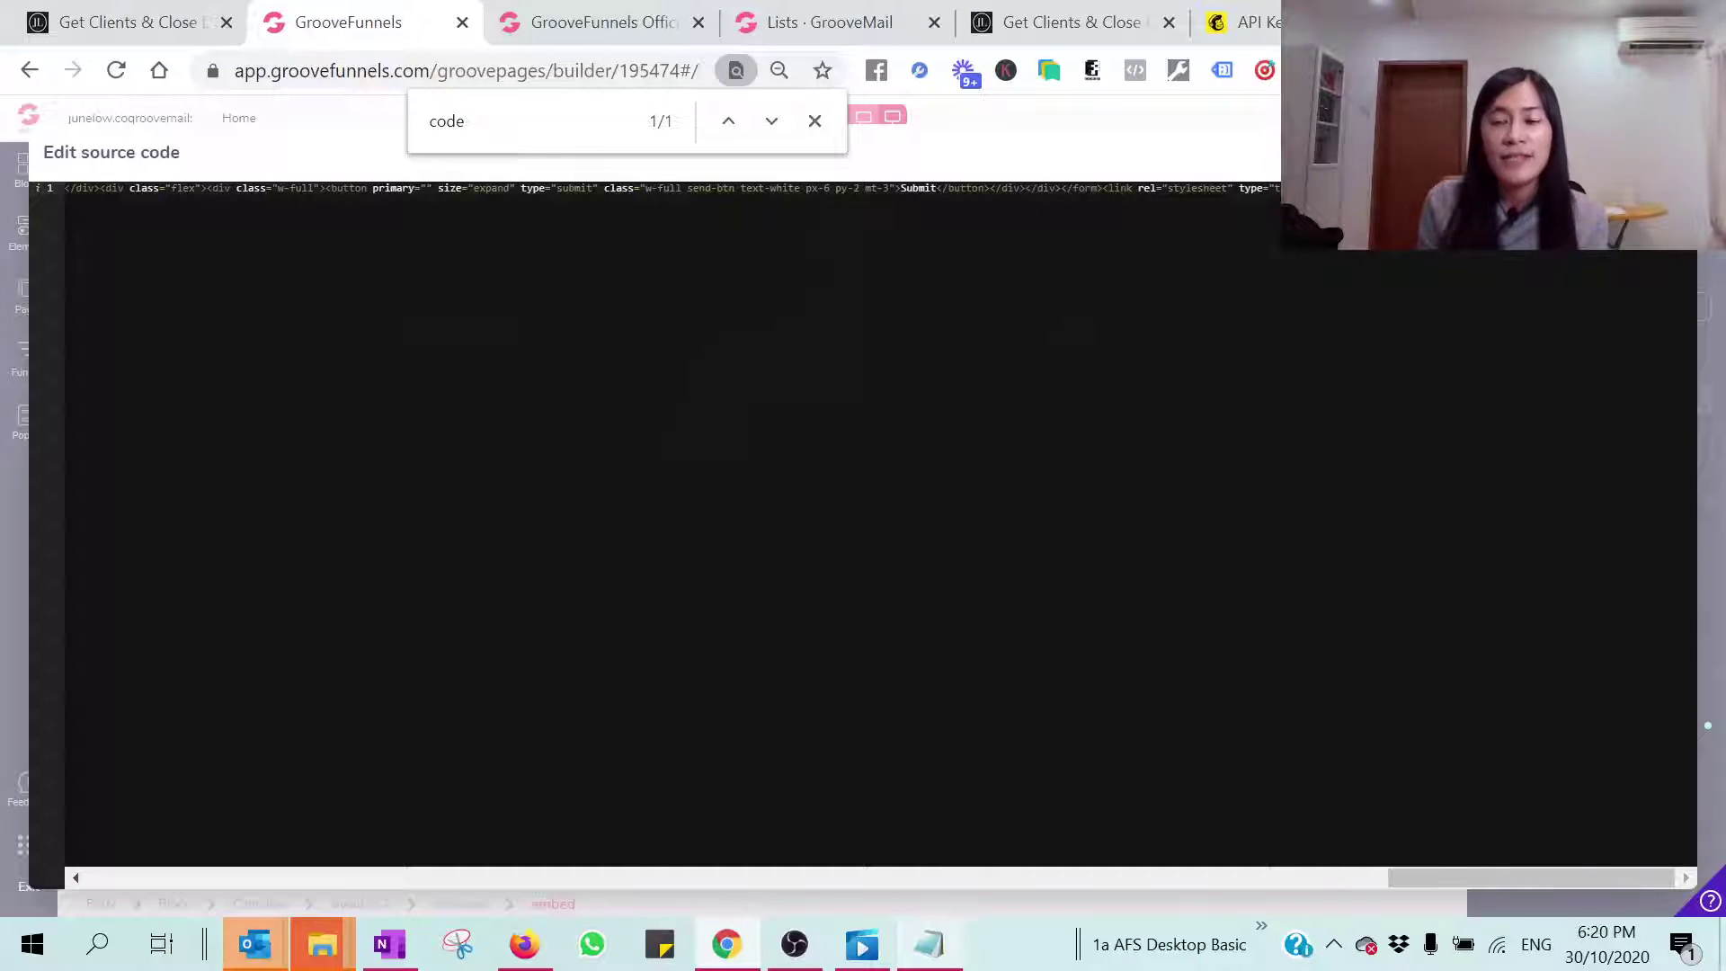
key("Escape")
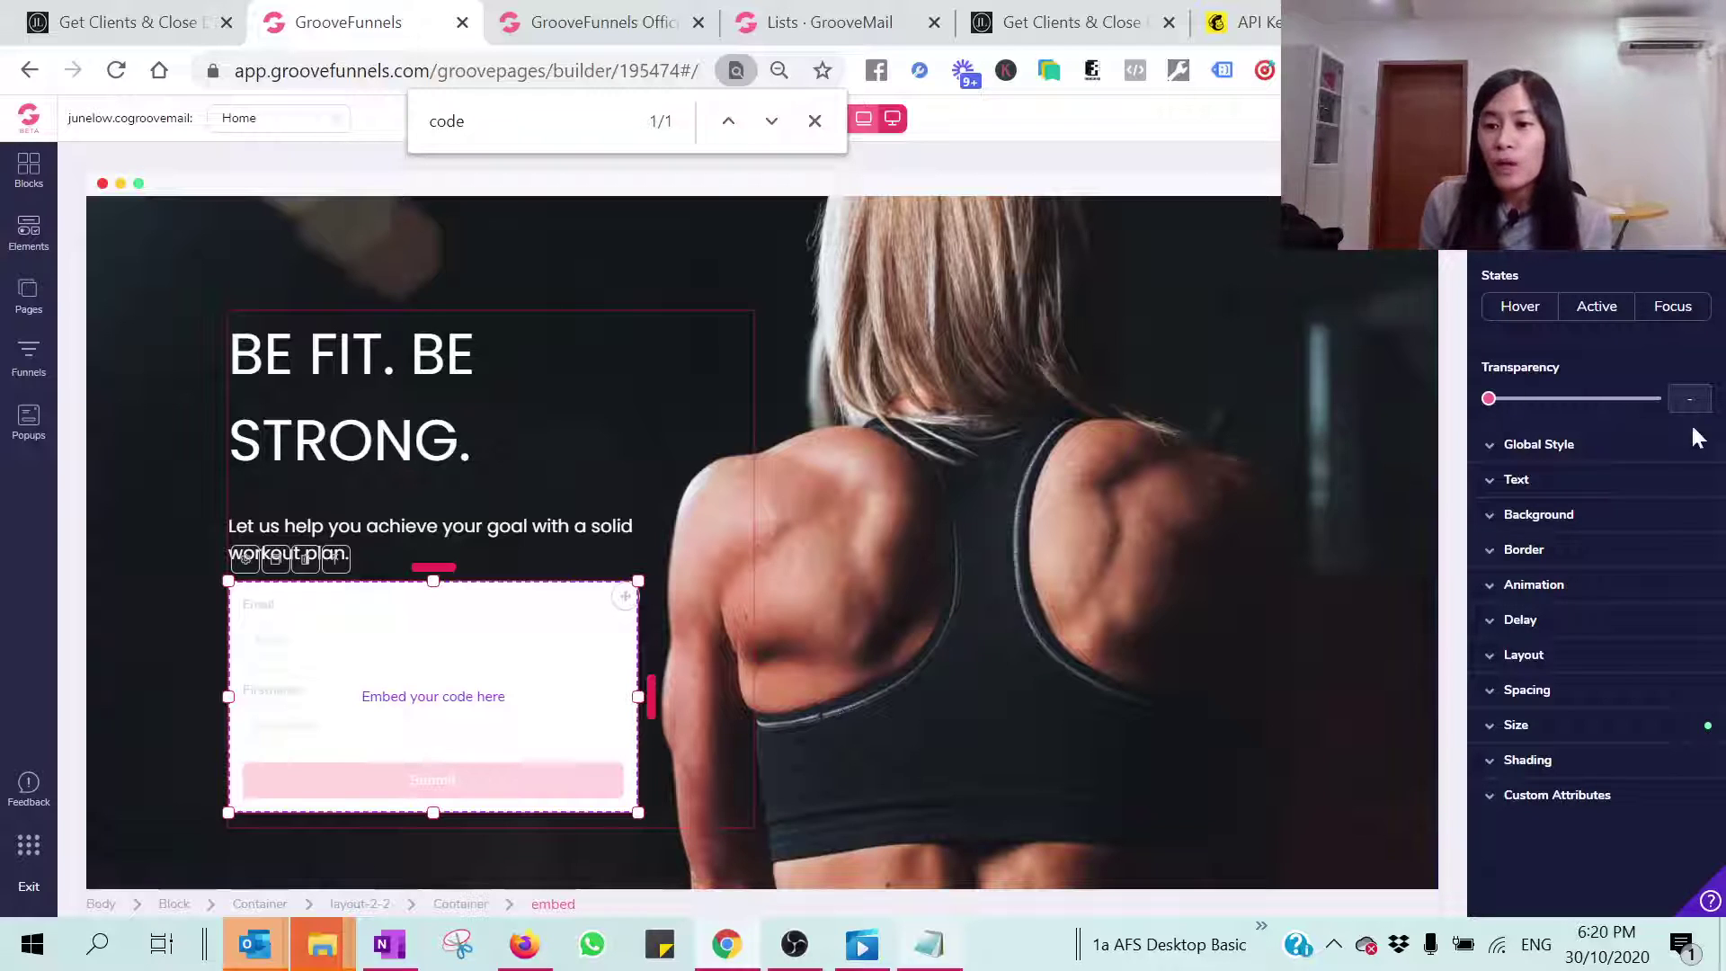
Step: Select the form's surrounding container and save the page to show publishing options
left_click(1541, 516)
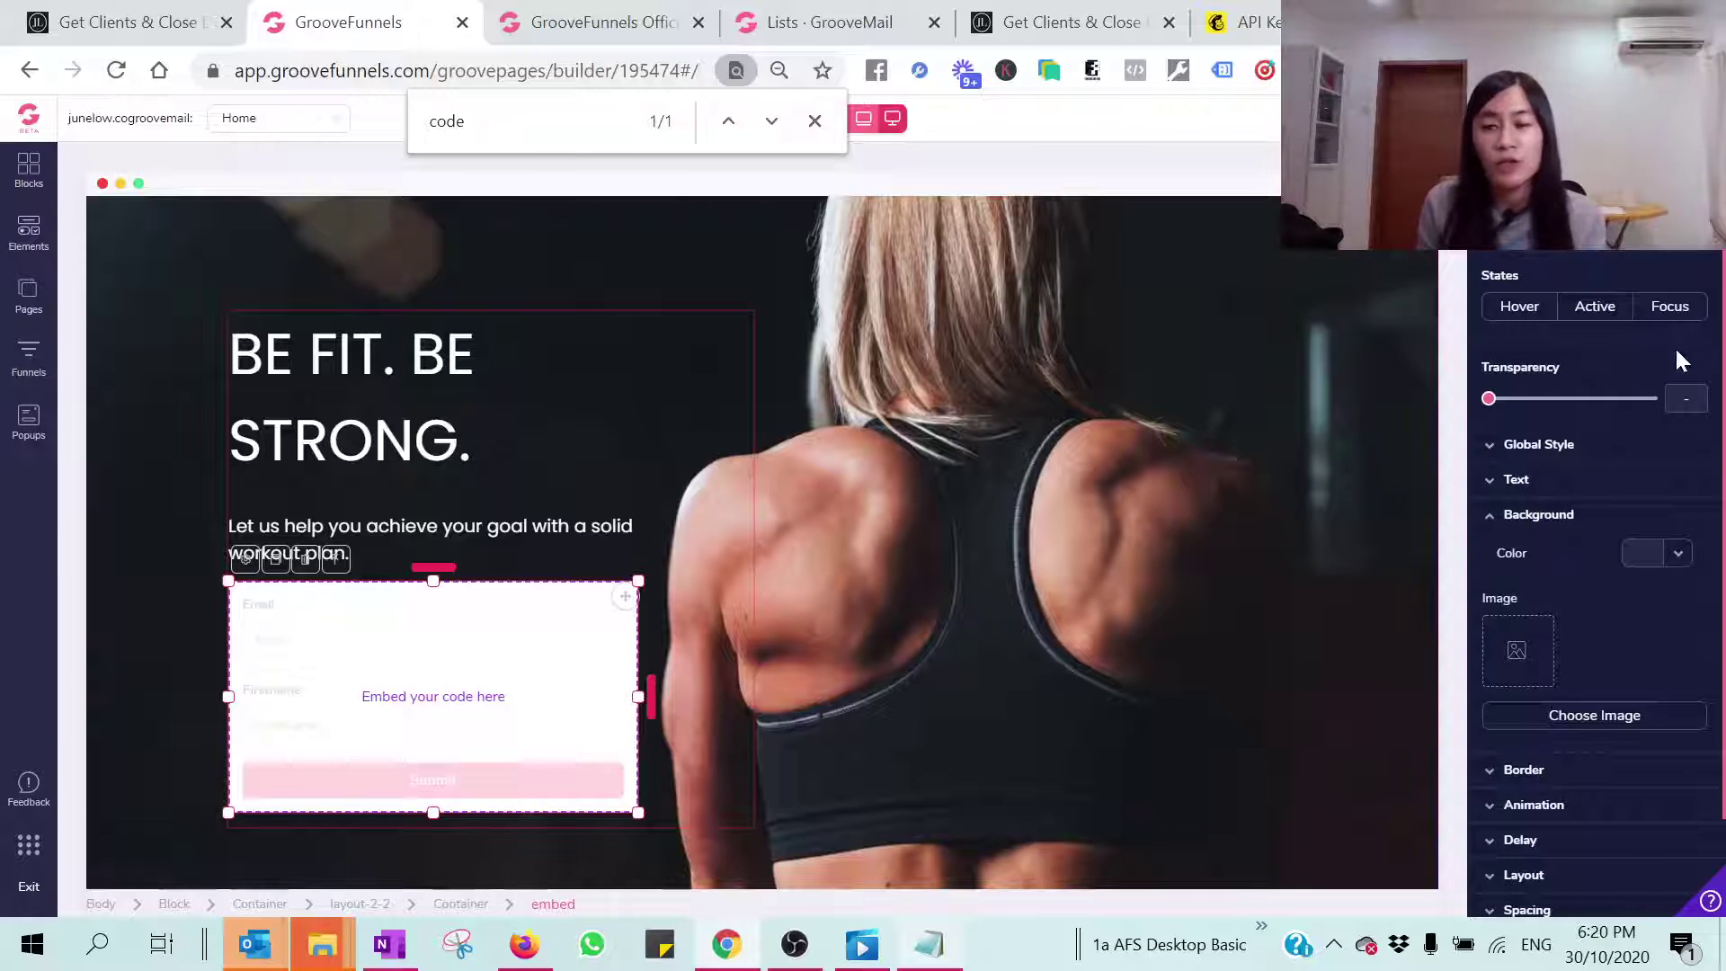
left_click(719, 469)
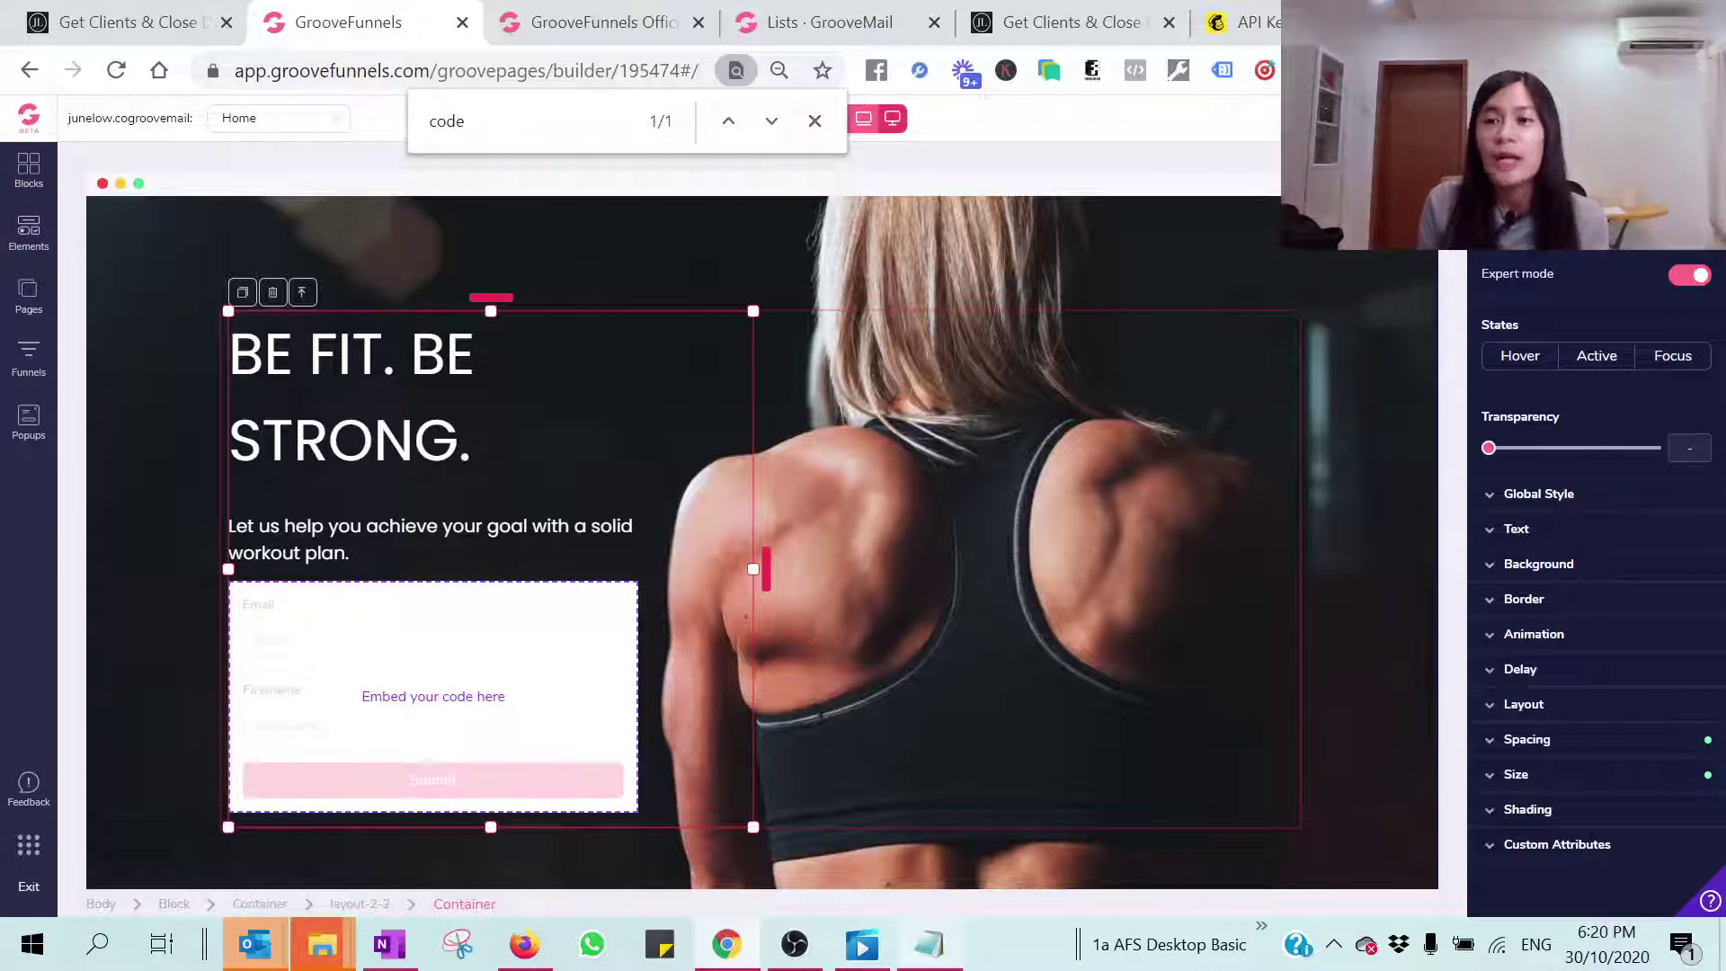
left_click(1681, 118)
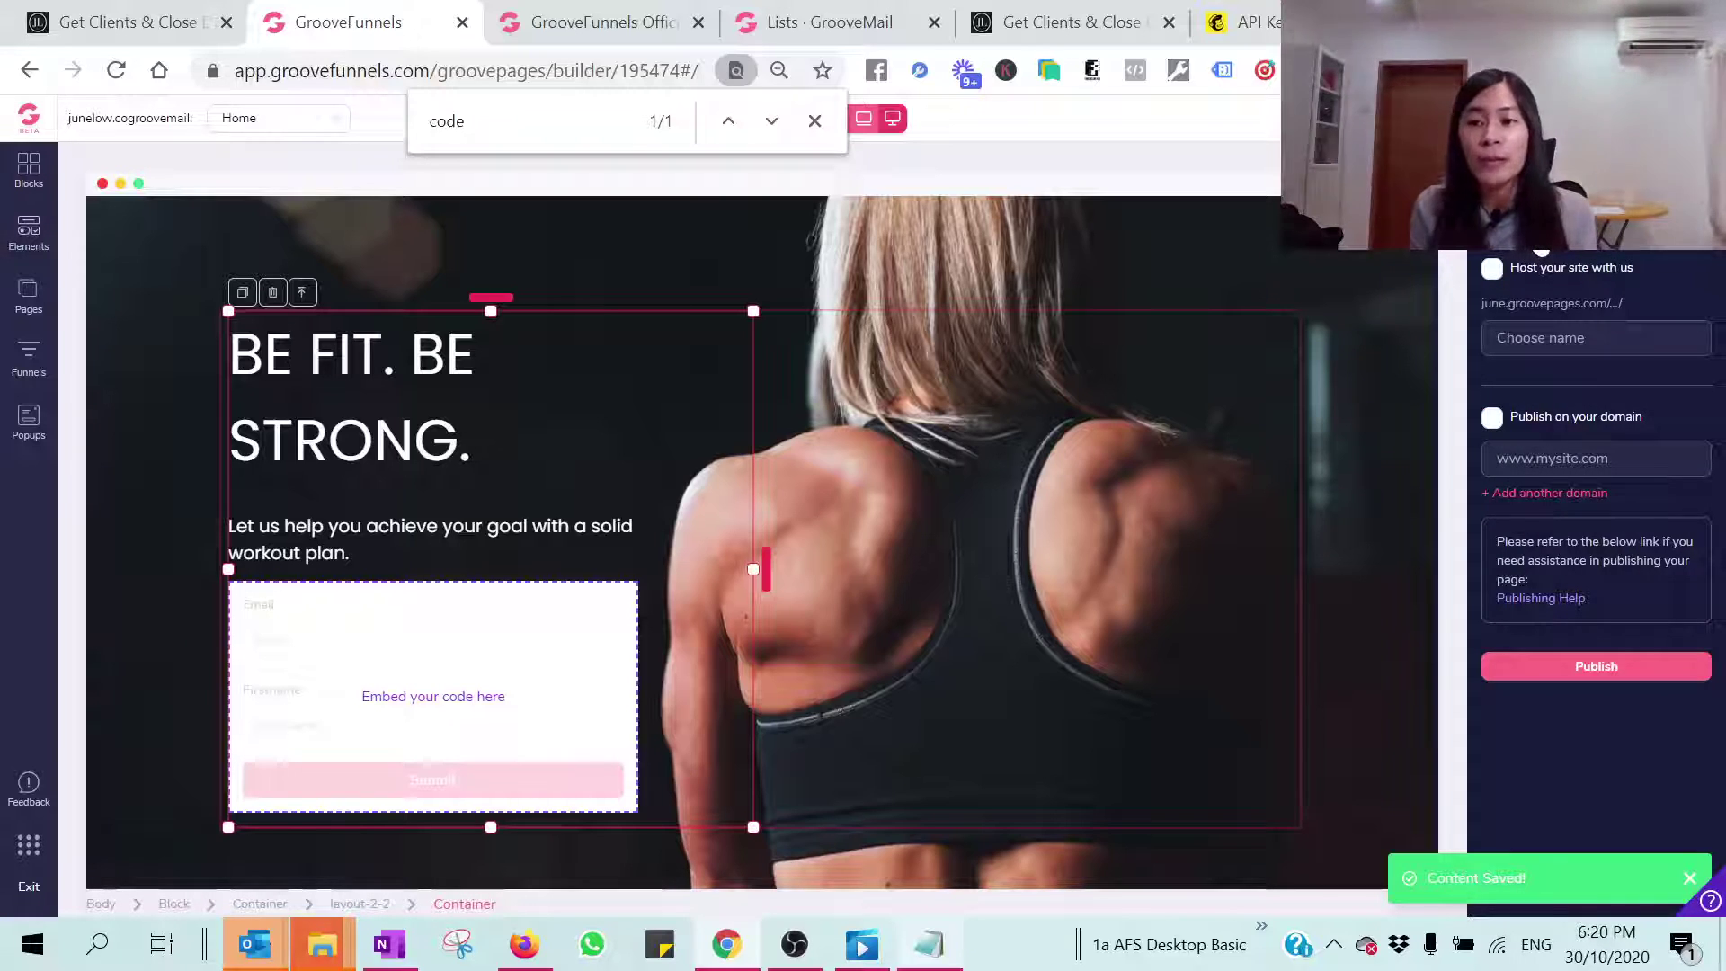
Step: Publish the landing page on GroovePages hosting under the site name 'groovemailjunelow'
left_click(1491, 268)
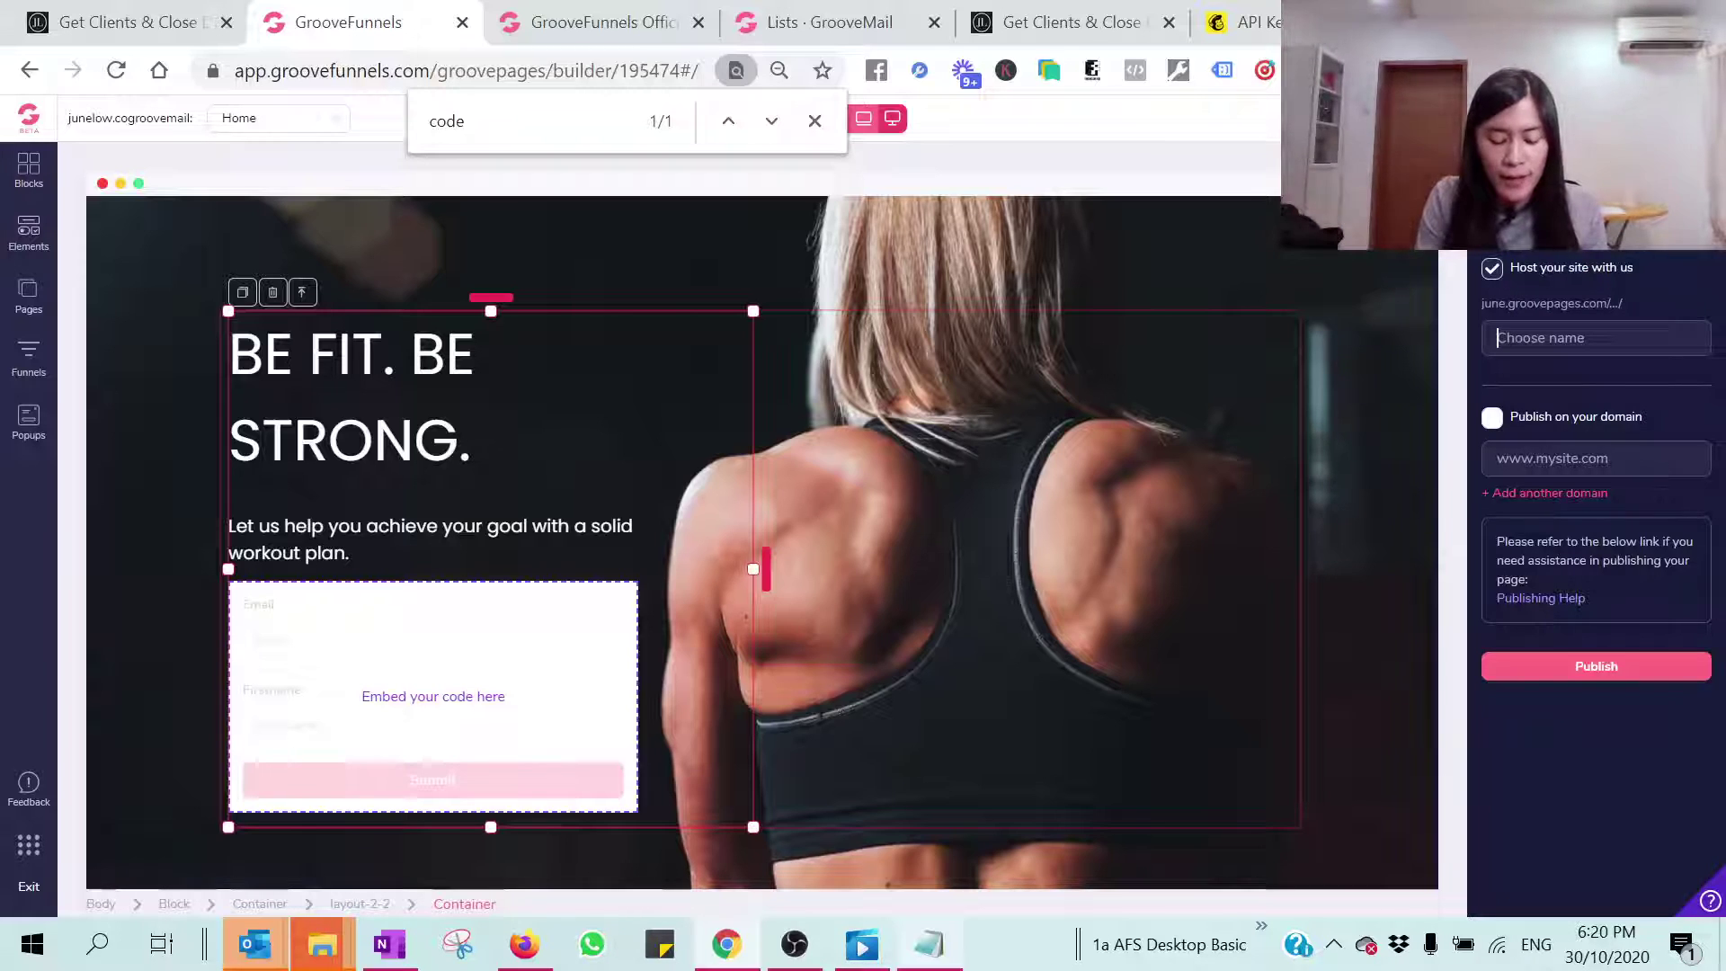
type("groovemailjunelow")
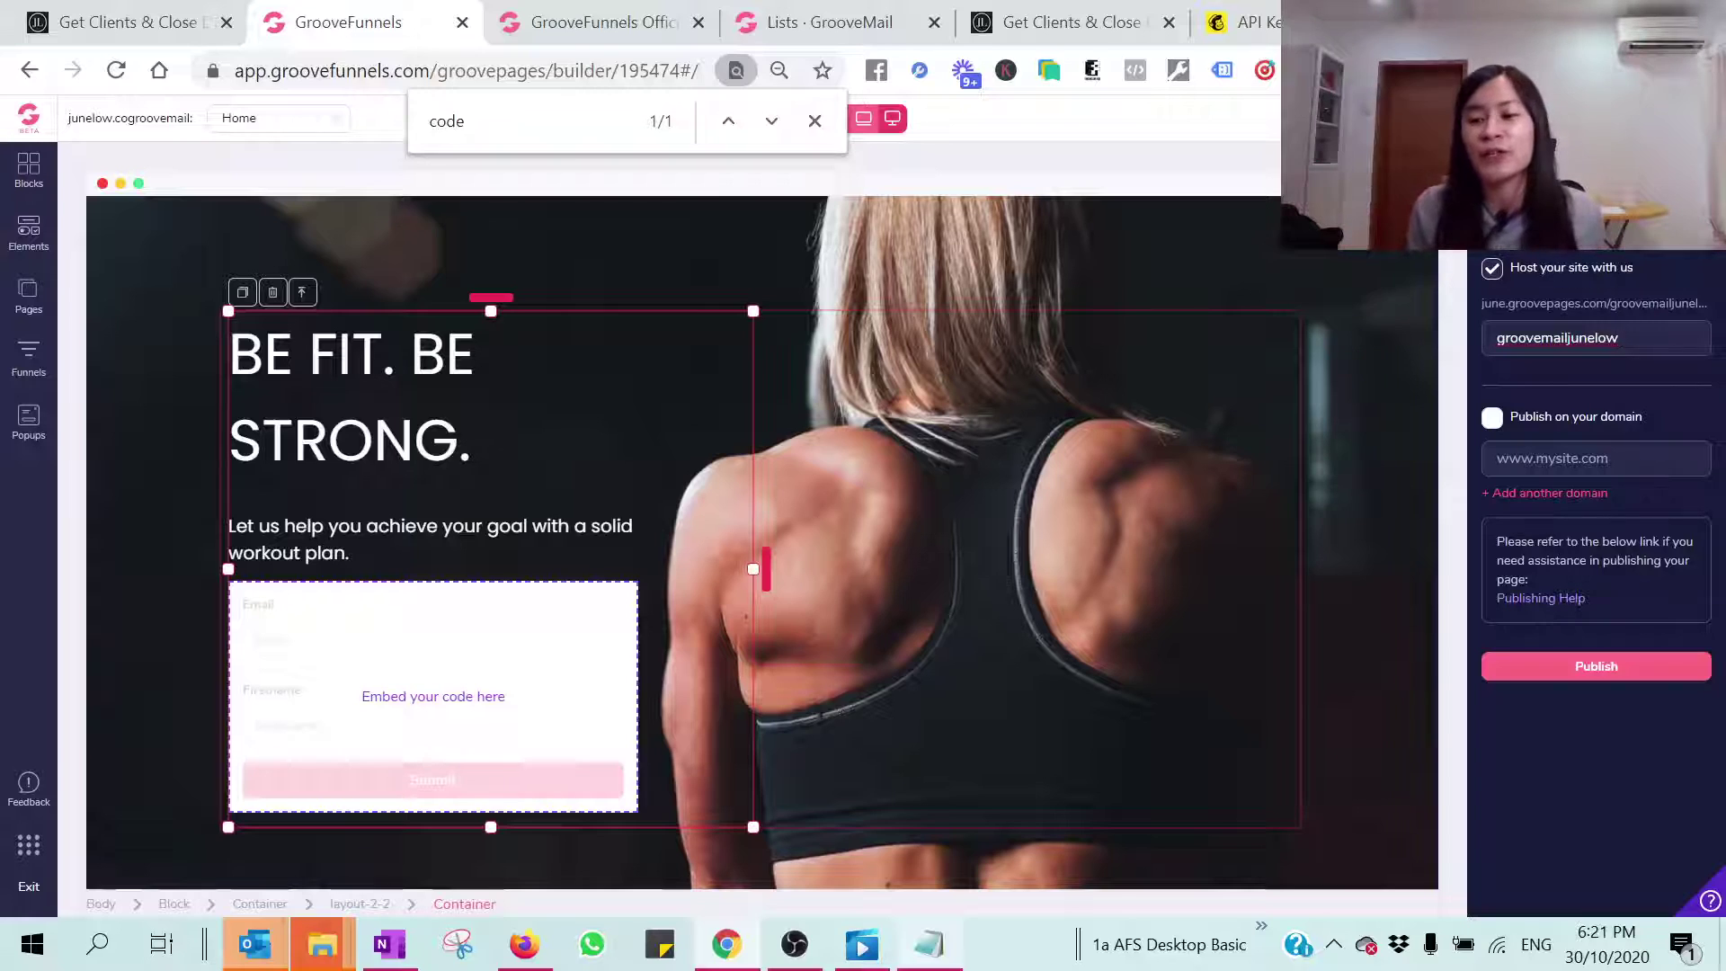
left_click(1583, 673)
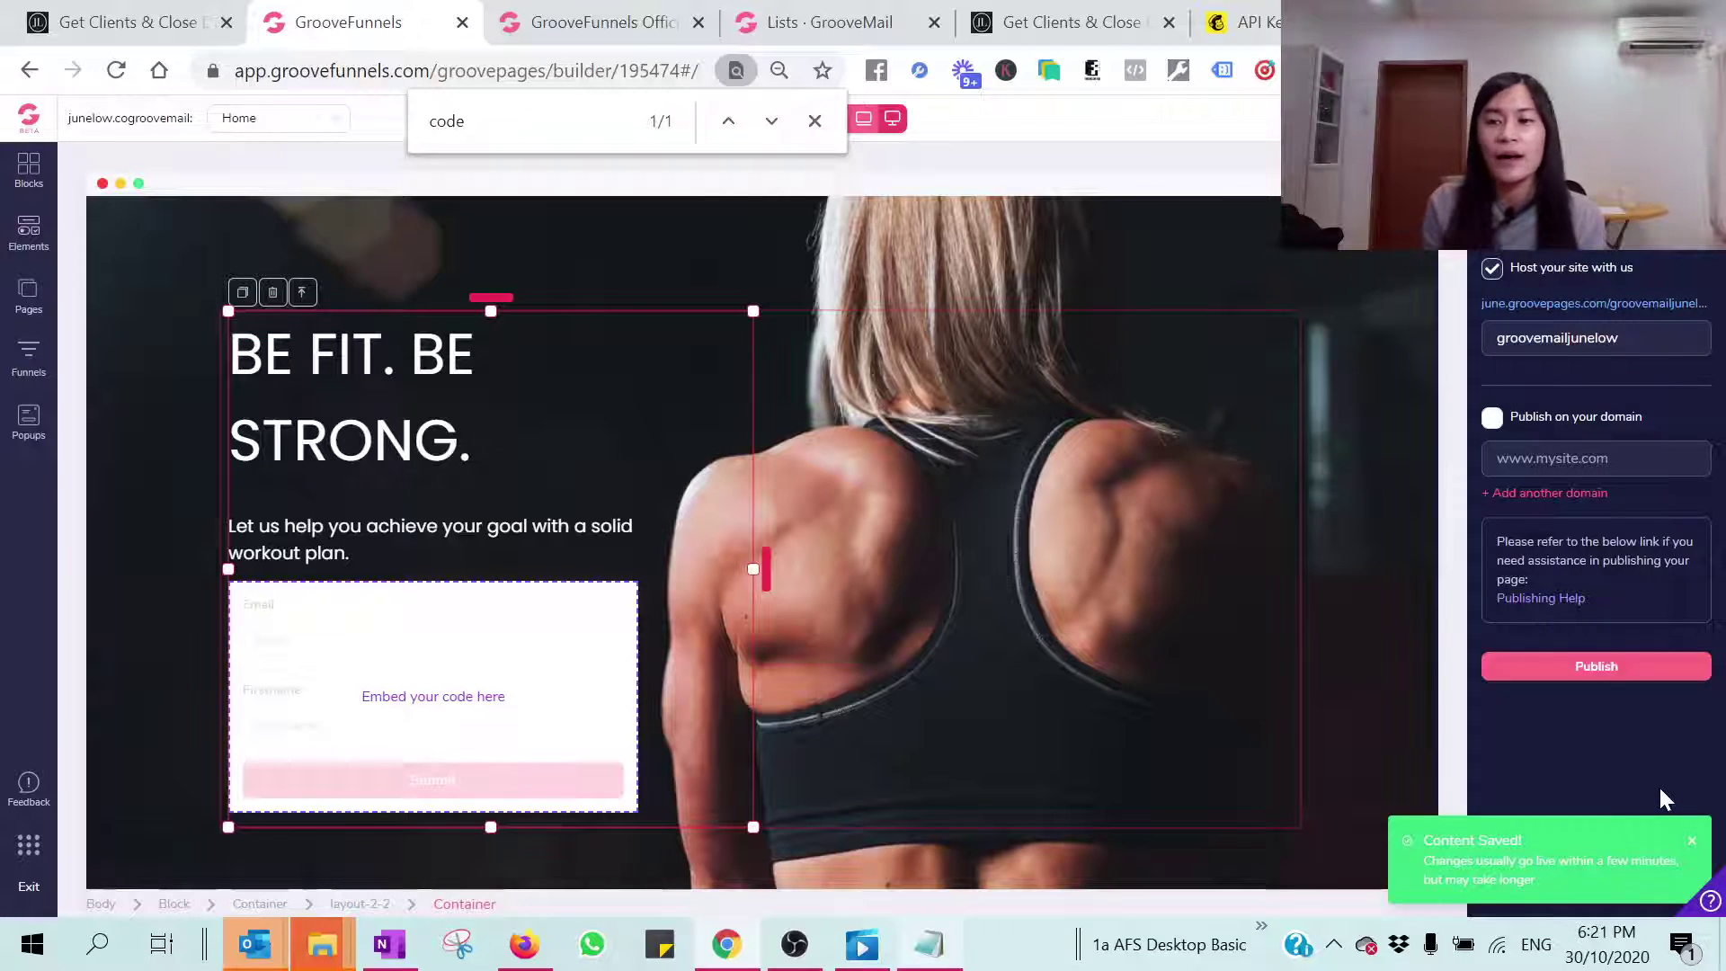
Step: Open the live published page and fill the opt-in form with a test email and first name
left_click(1619, 305)
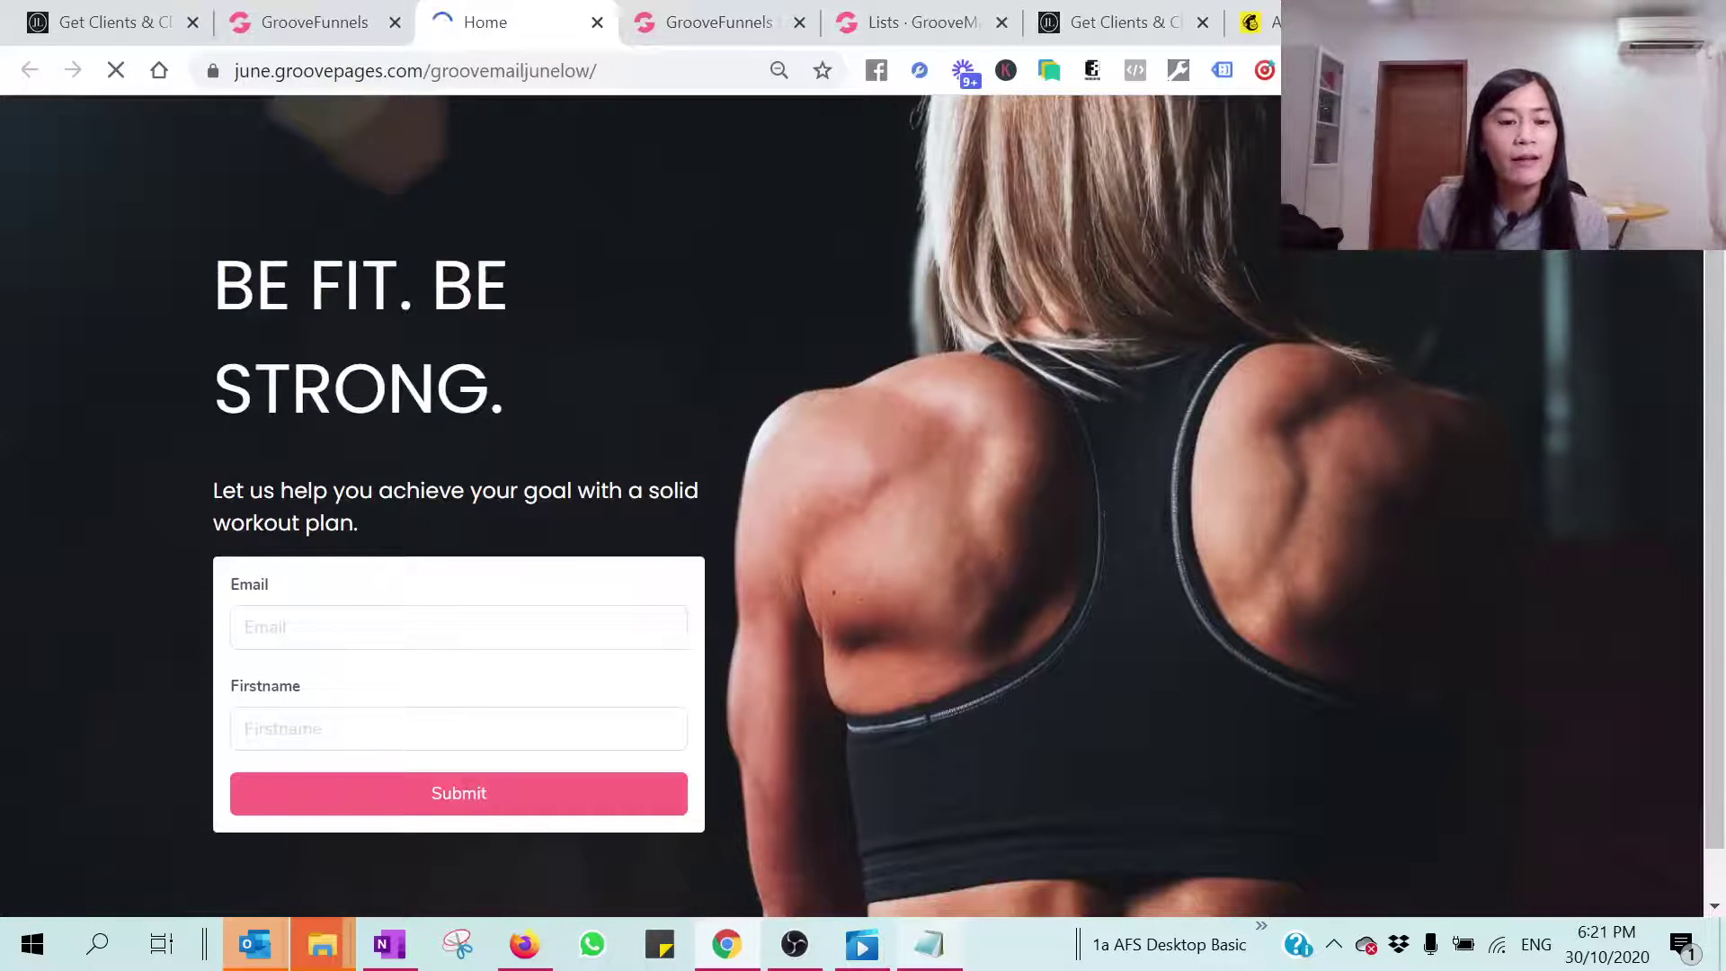
left_click(359, 627)
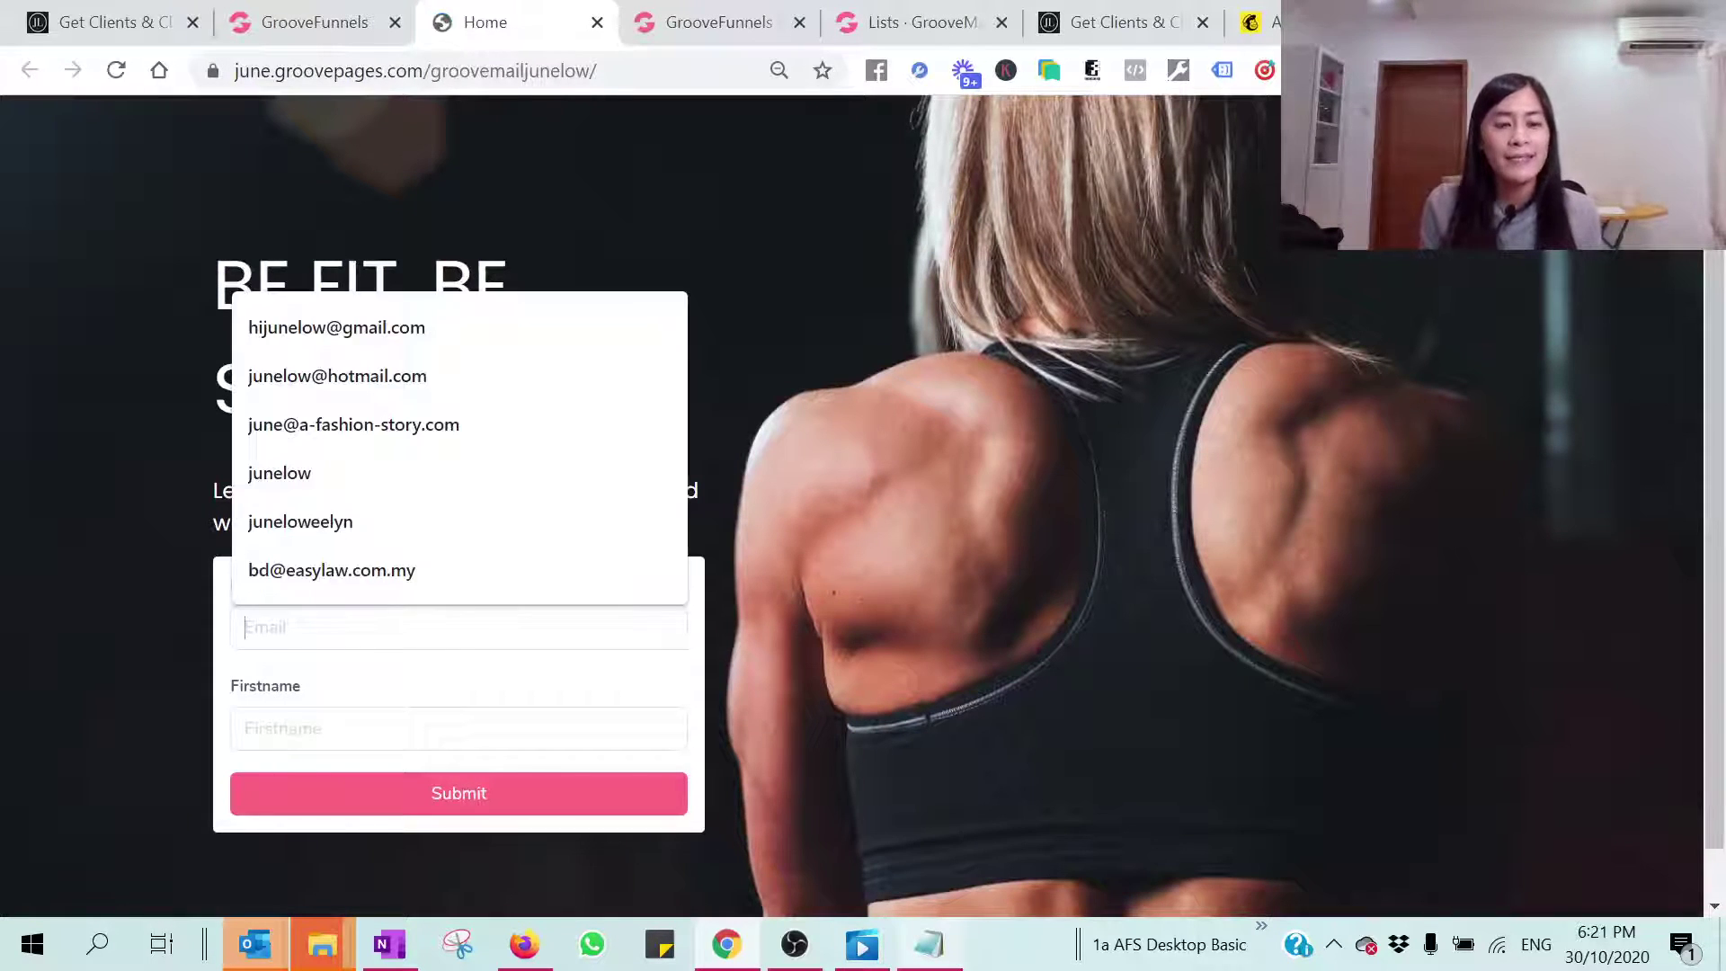
left_click(341, 328)
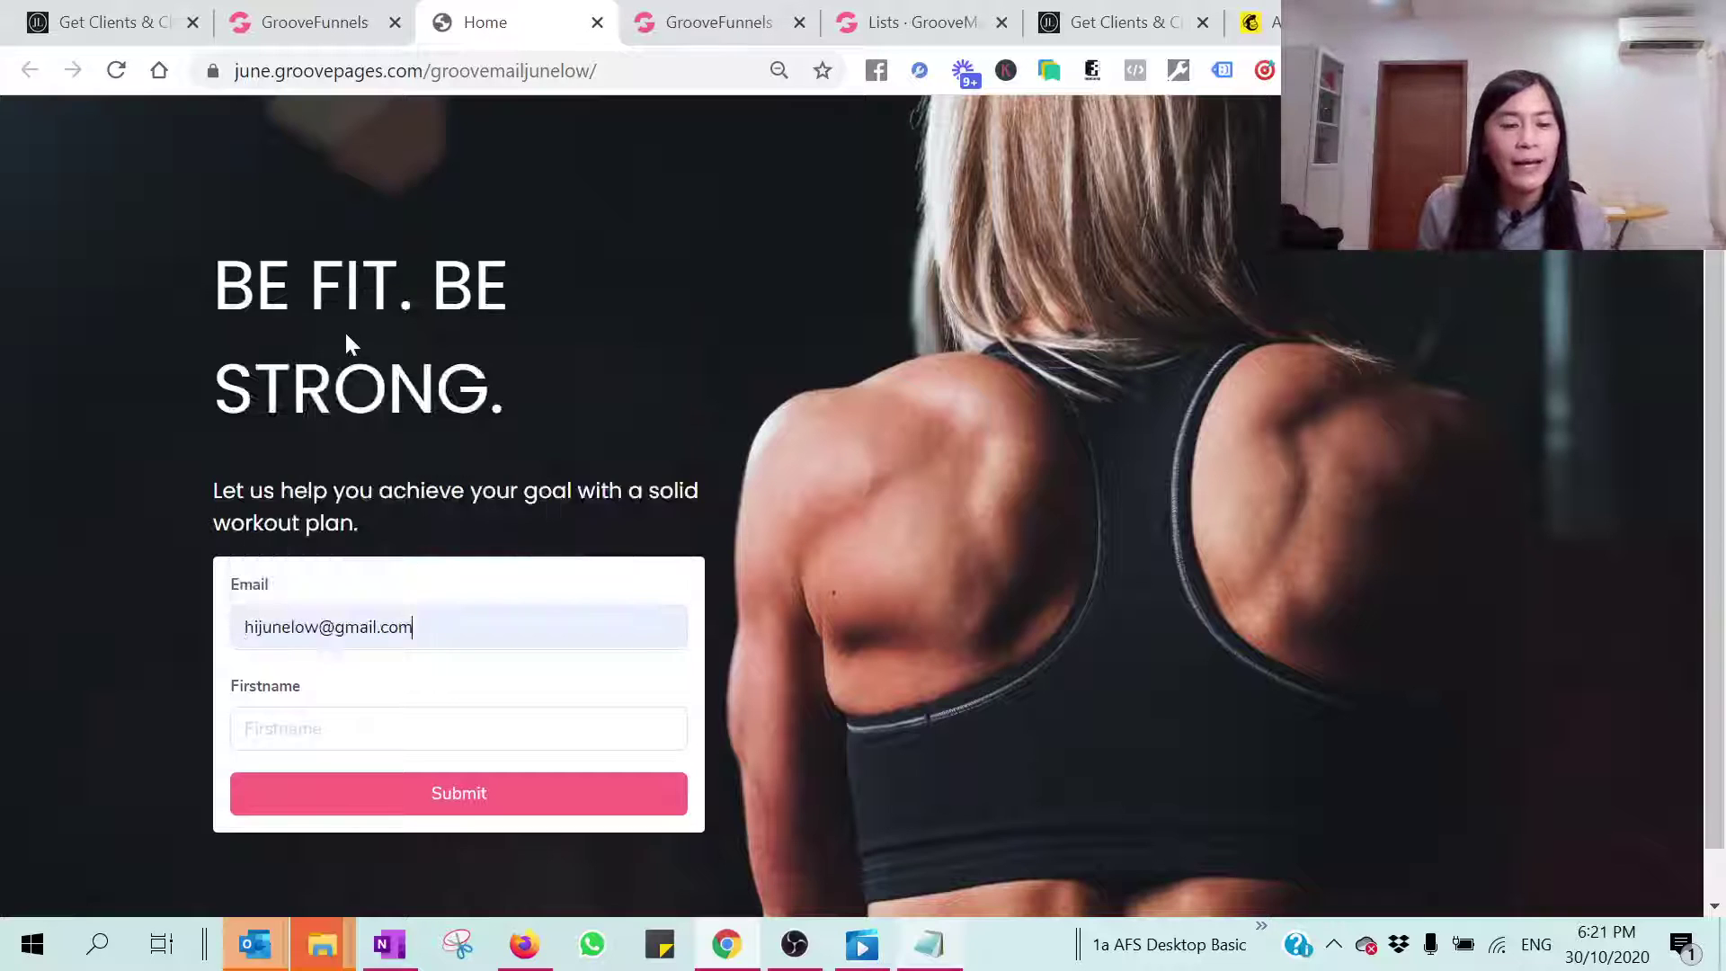
key("ctrl+a")
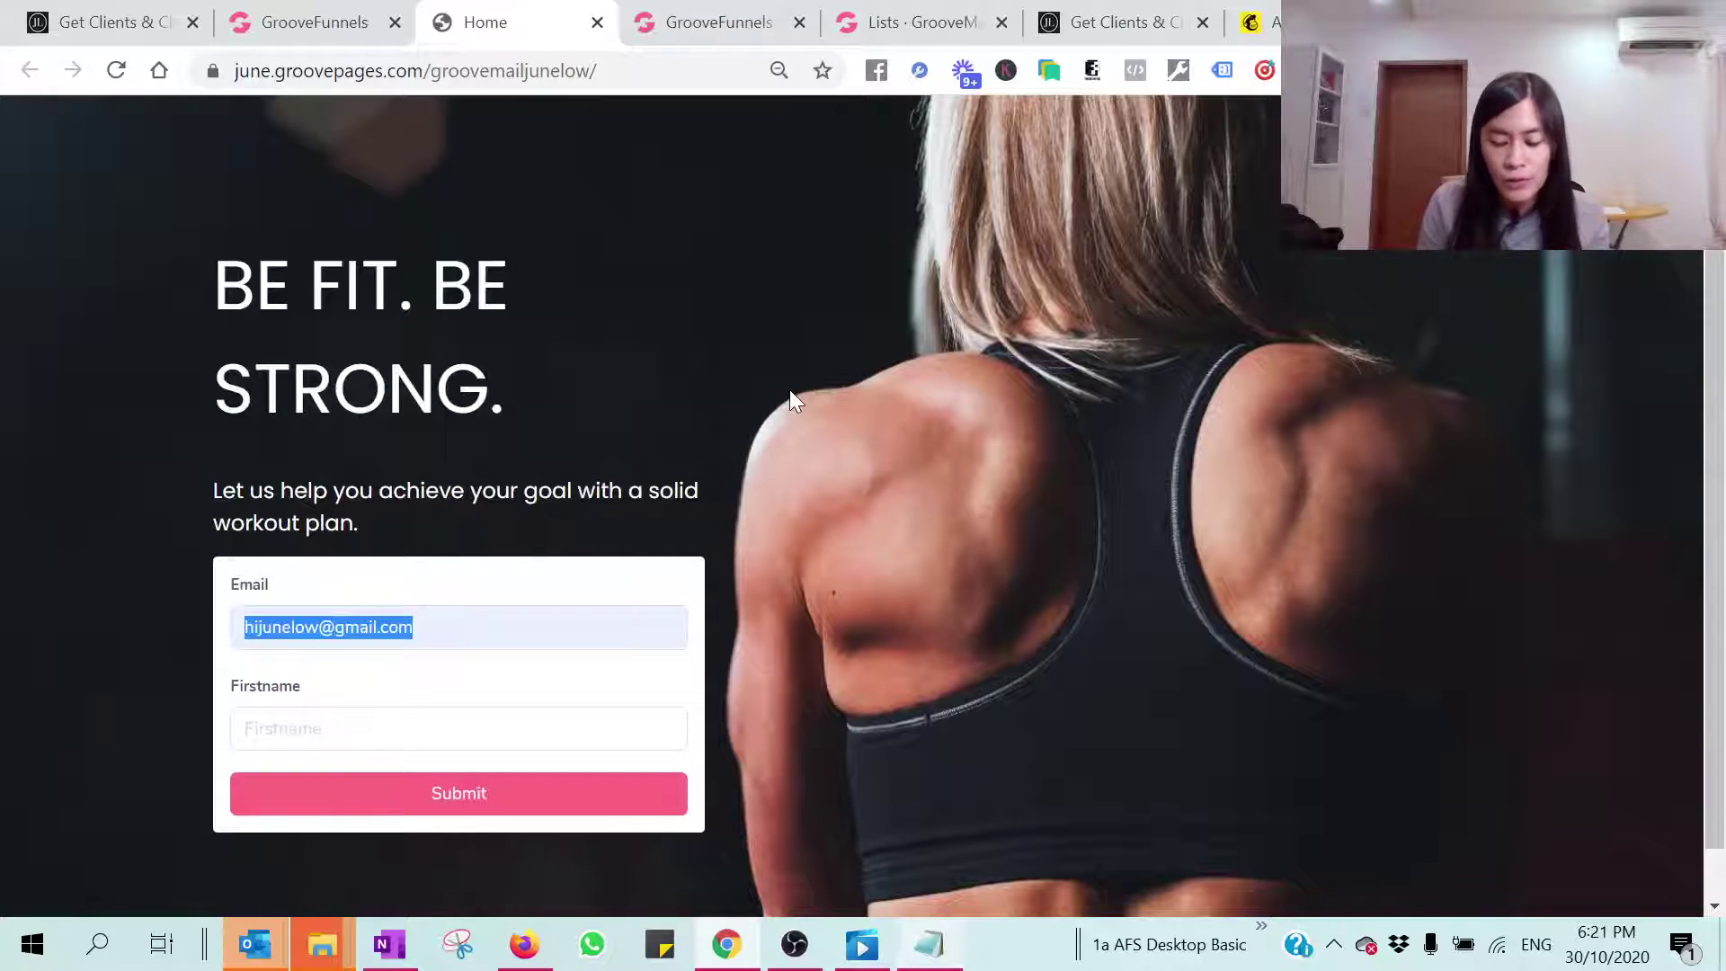
key("BackSpace")
type("h")
key("BackSpace")
type("h")
key("BackSpace")
type("hiju")
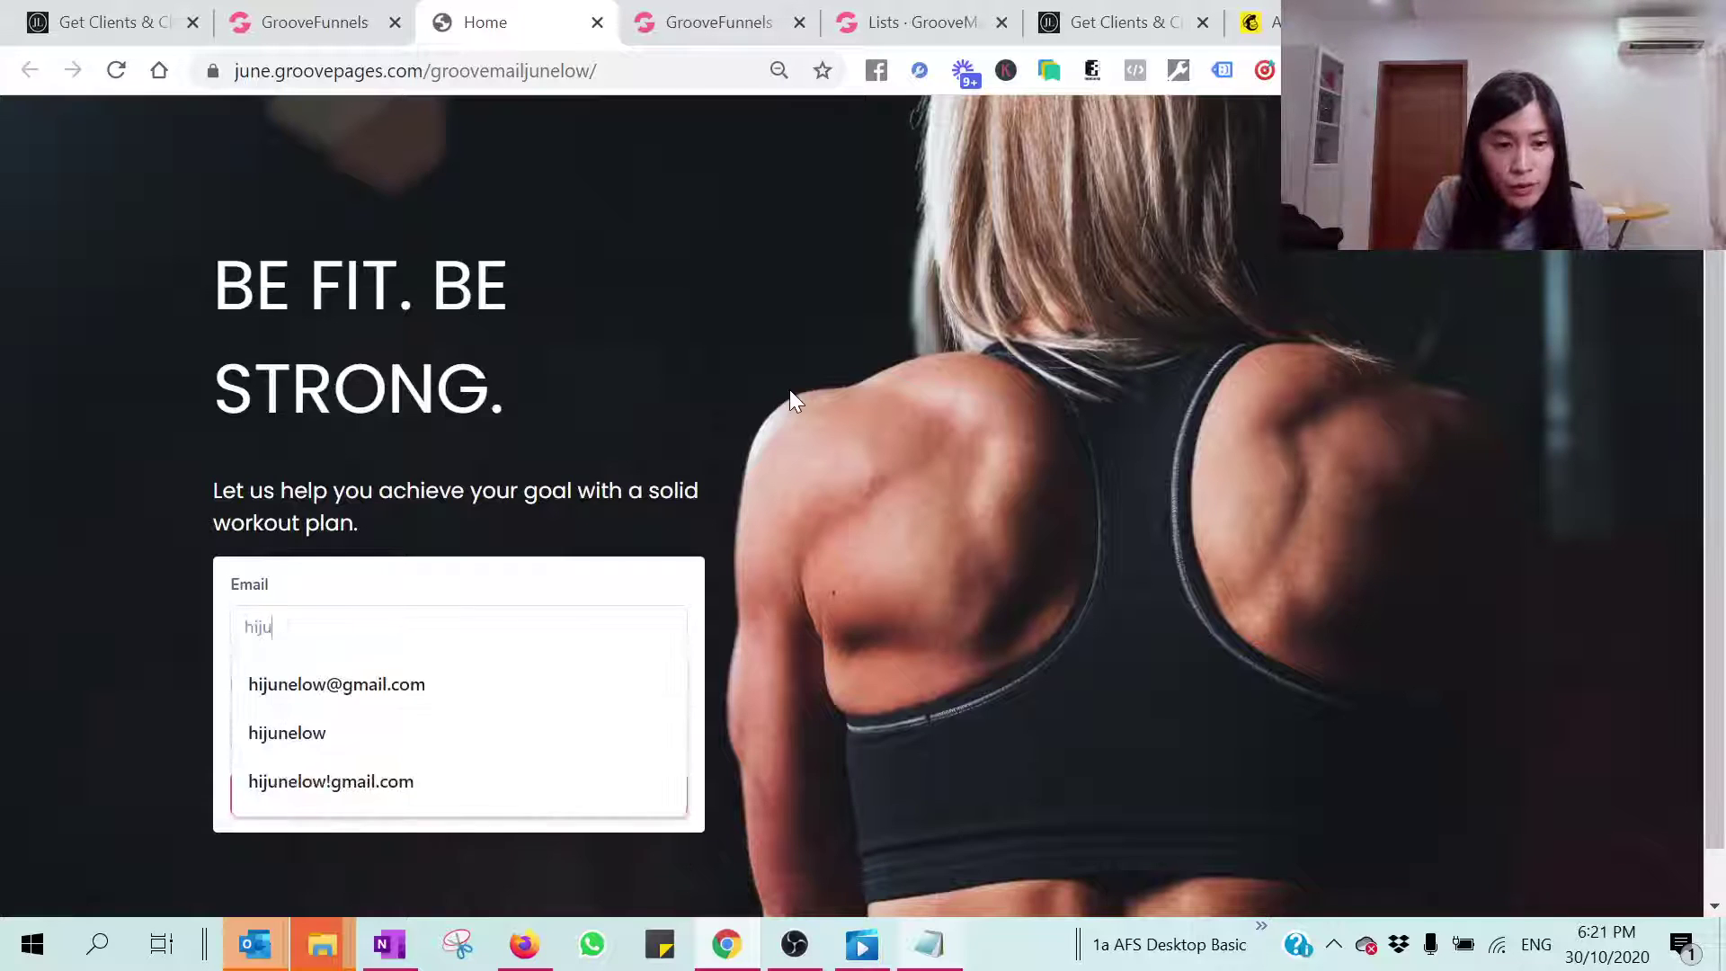
left_click(475, 685)
key("Tab")
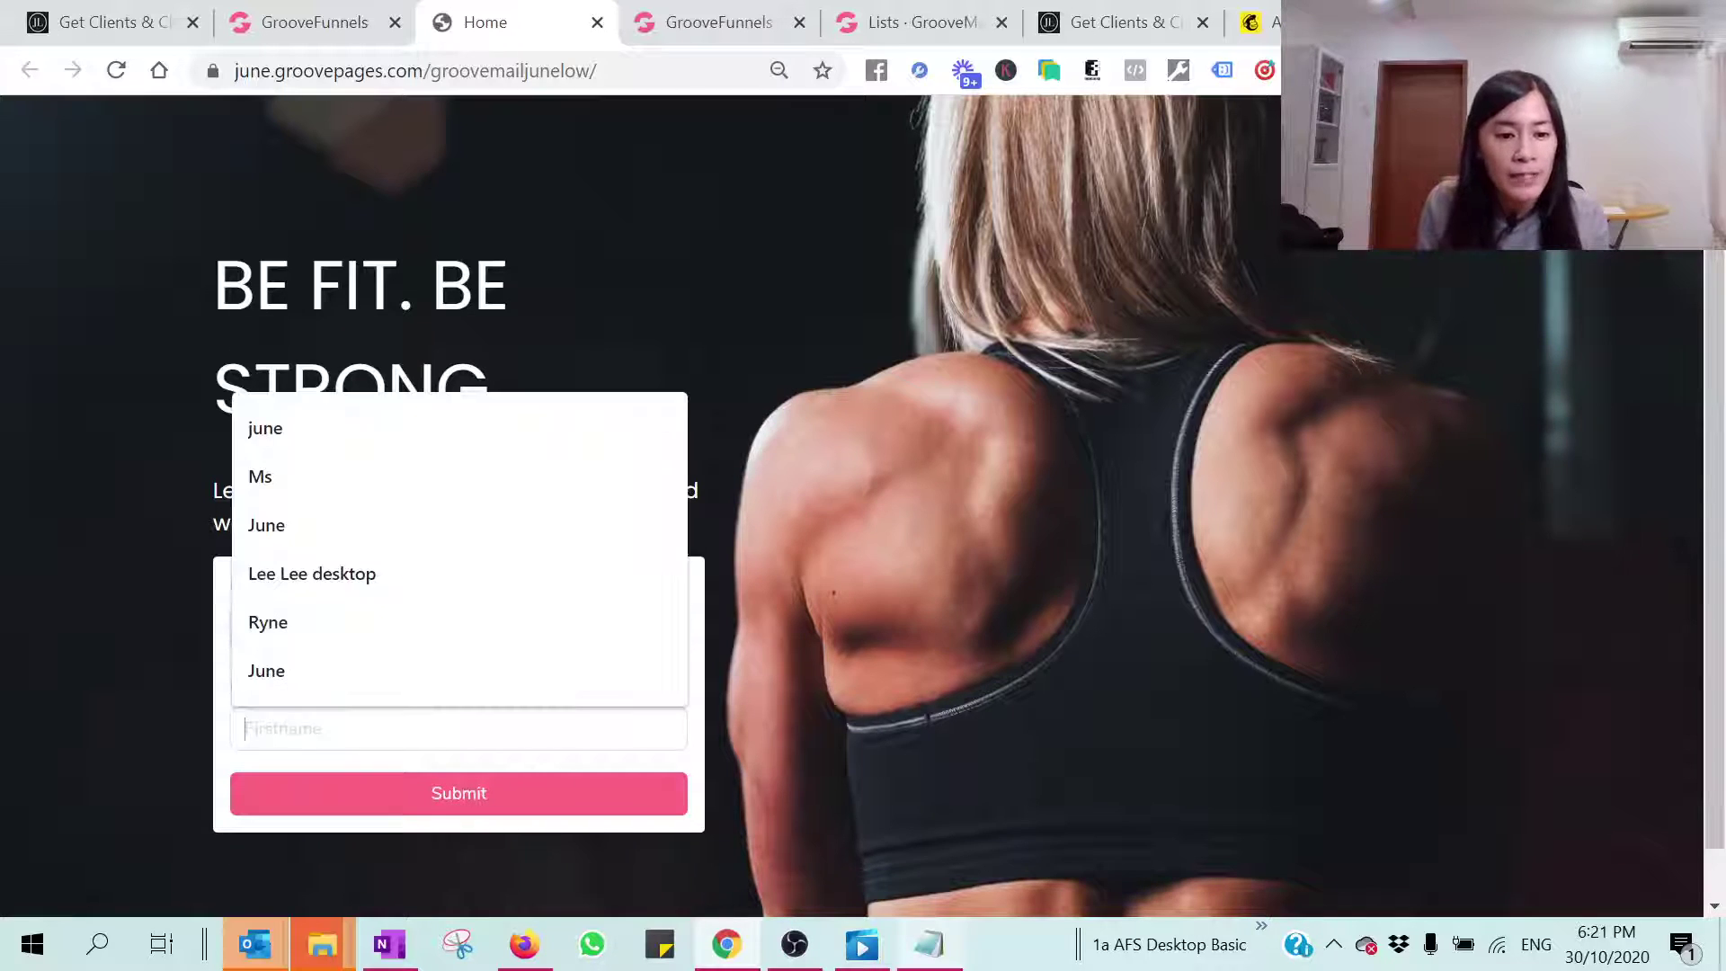
type("jlel")
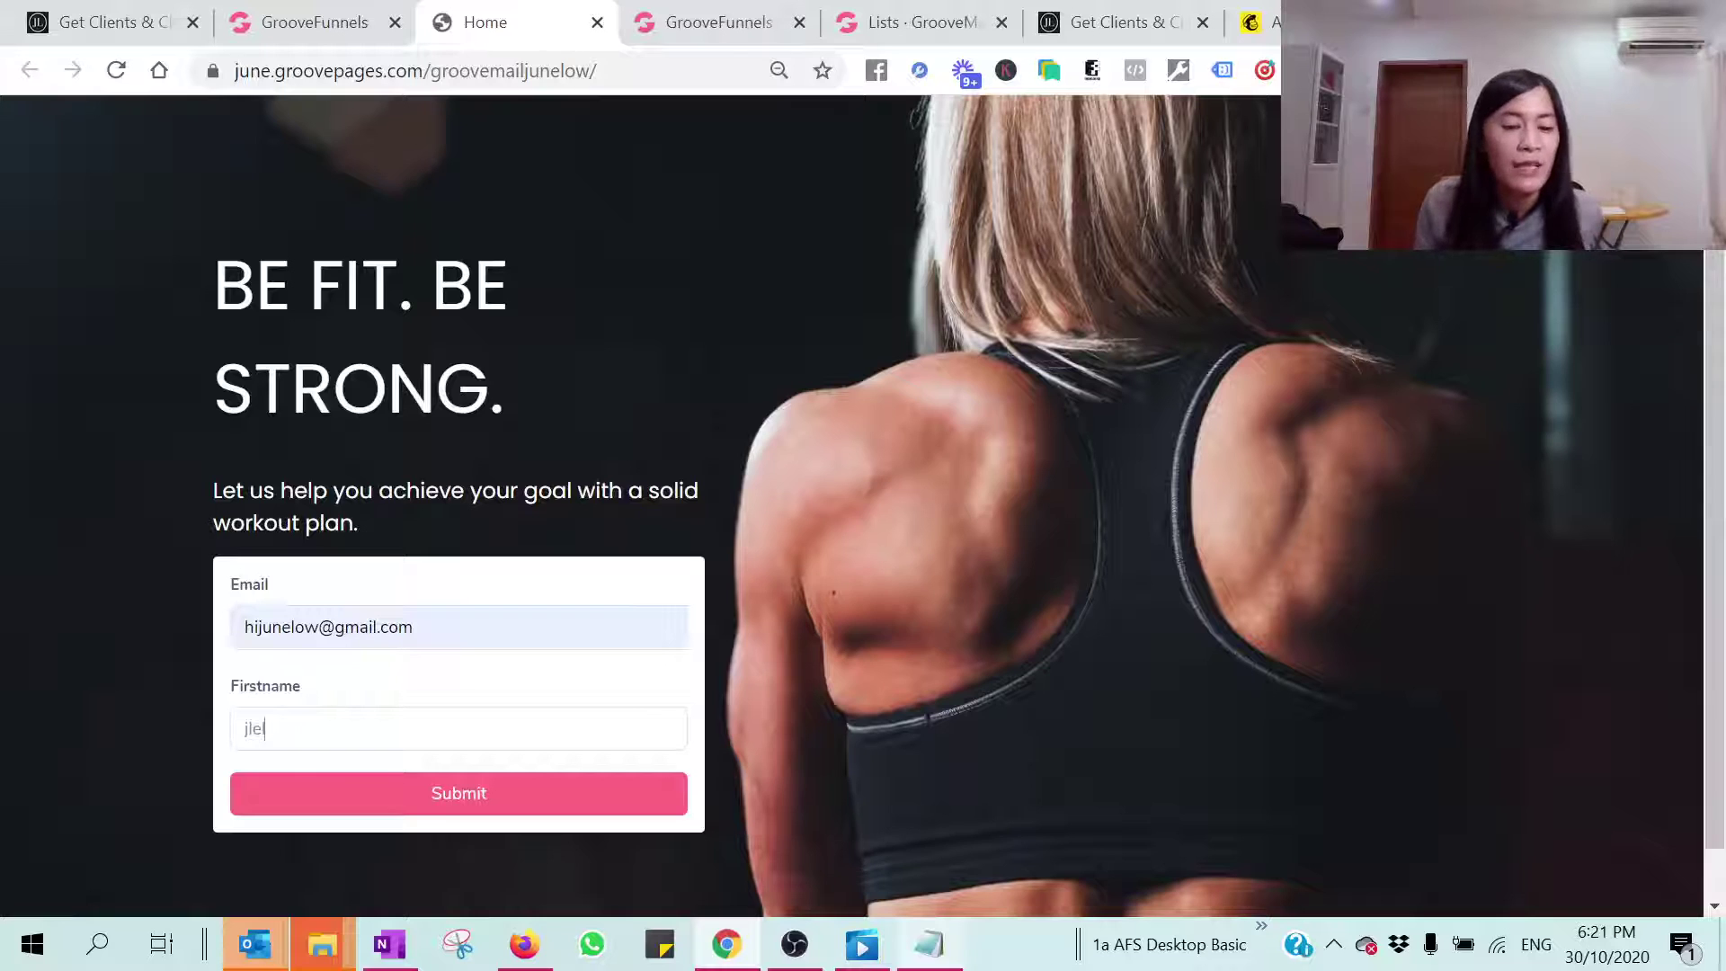
Step: Submit the test sign-up, inspect the redirect address, and return to the builder tab
left_click(466, 804)
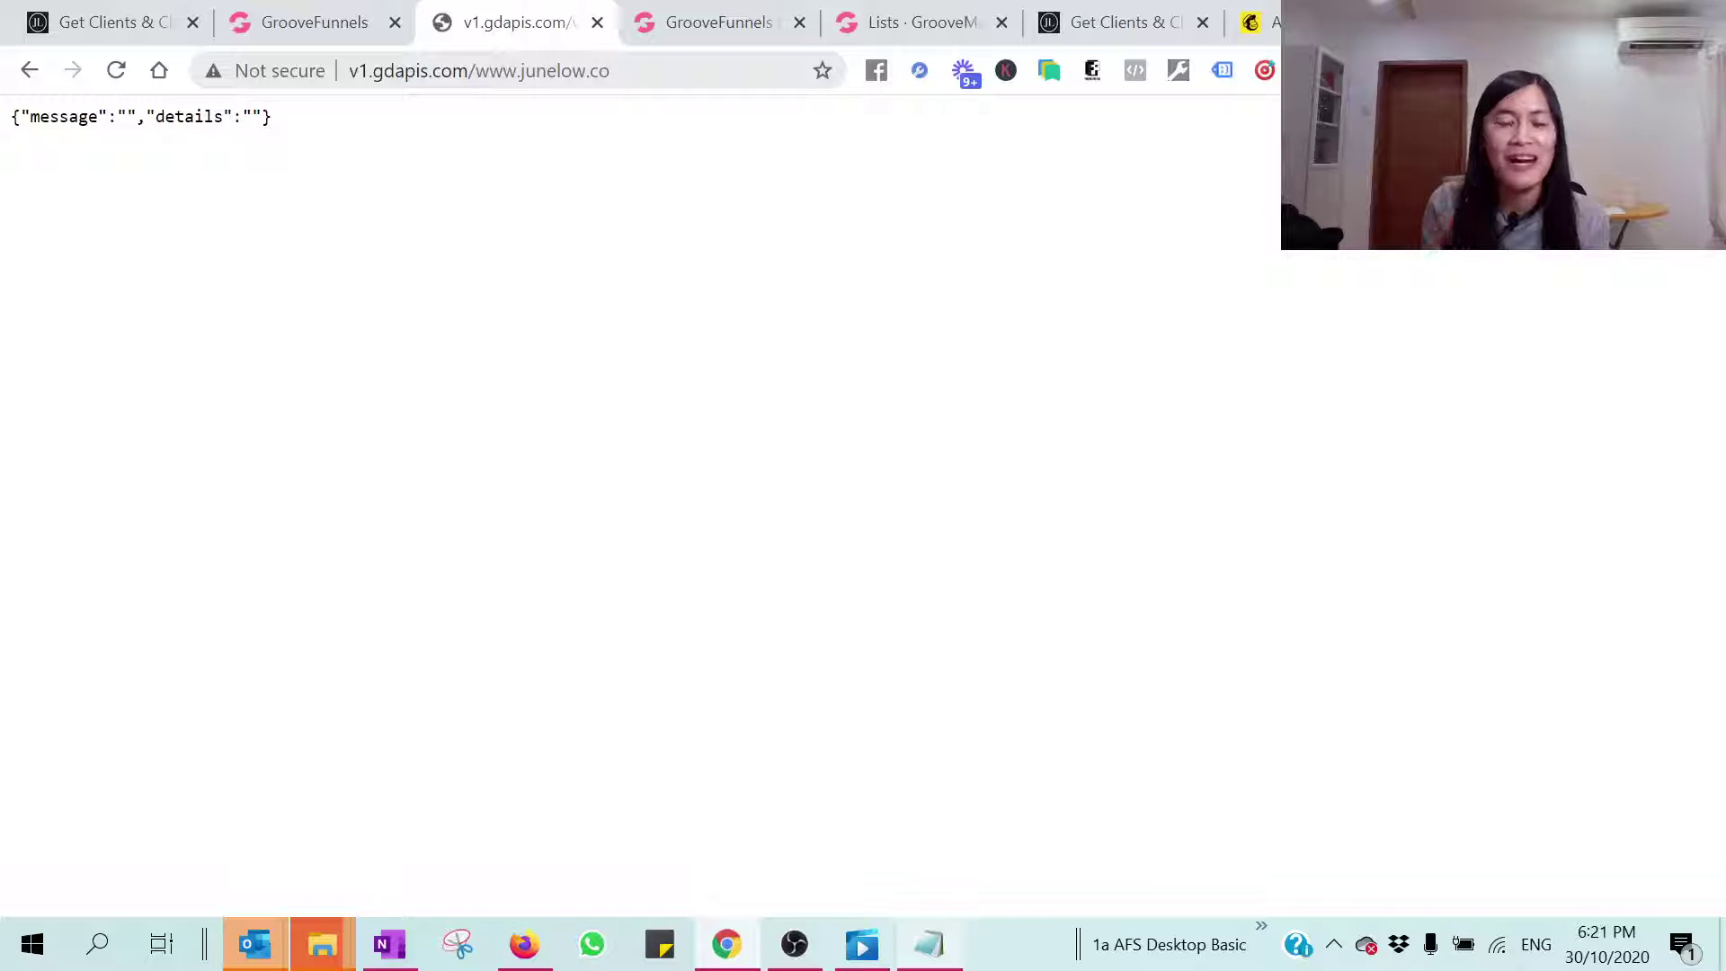
left_click_drag(573, 70, 476, 71)
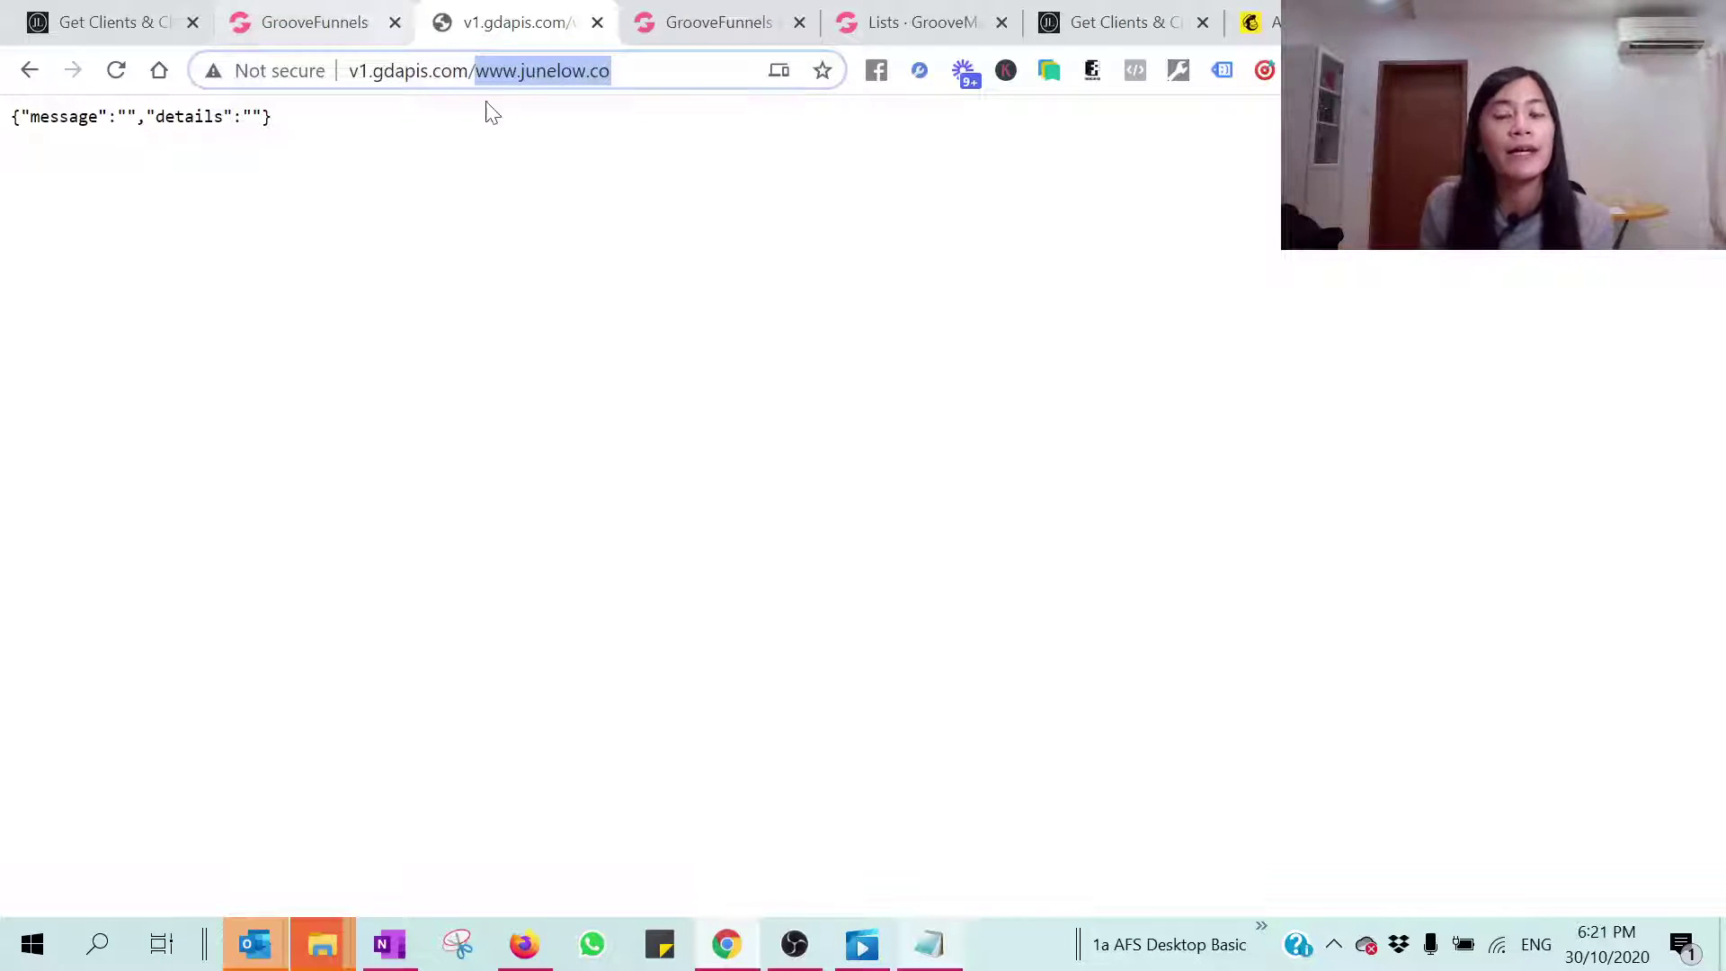
left_click(310, 11)
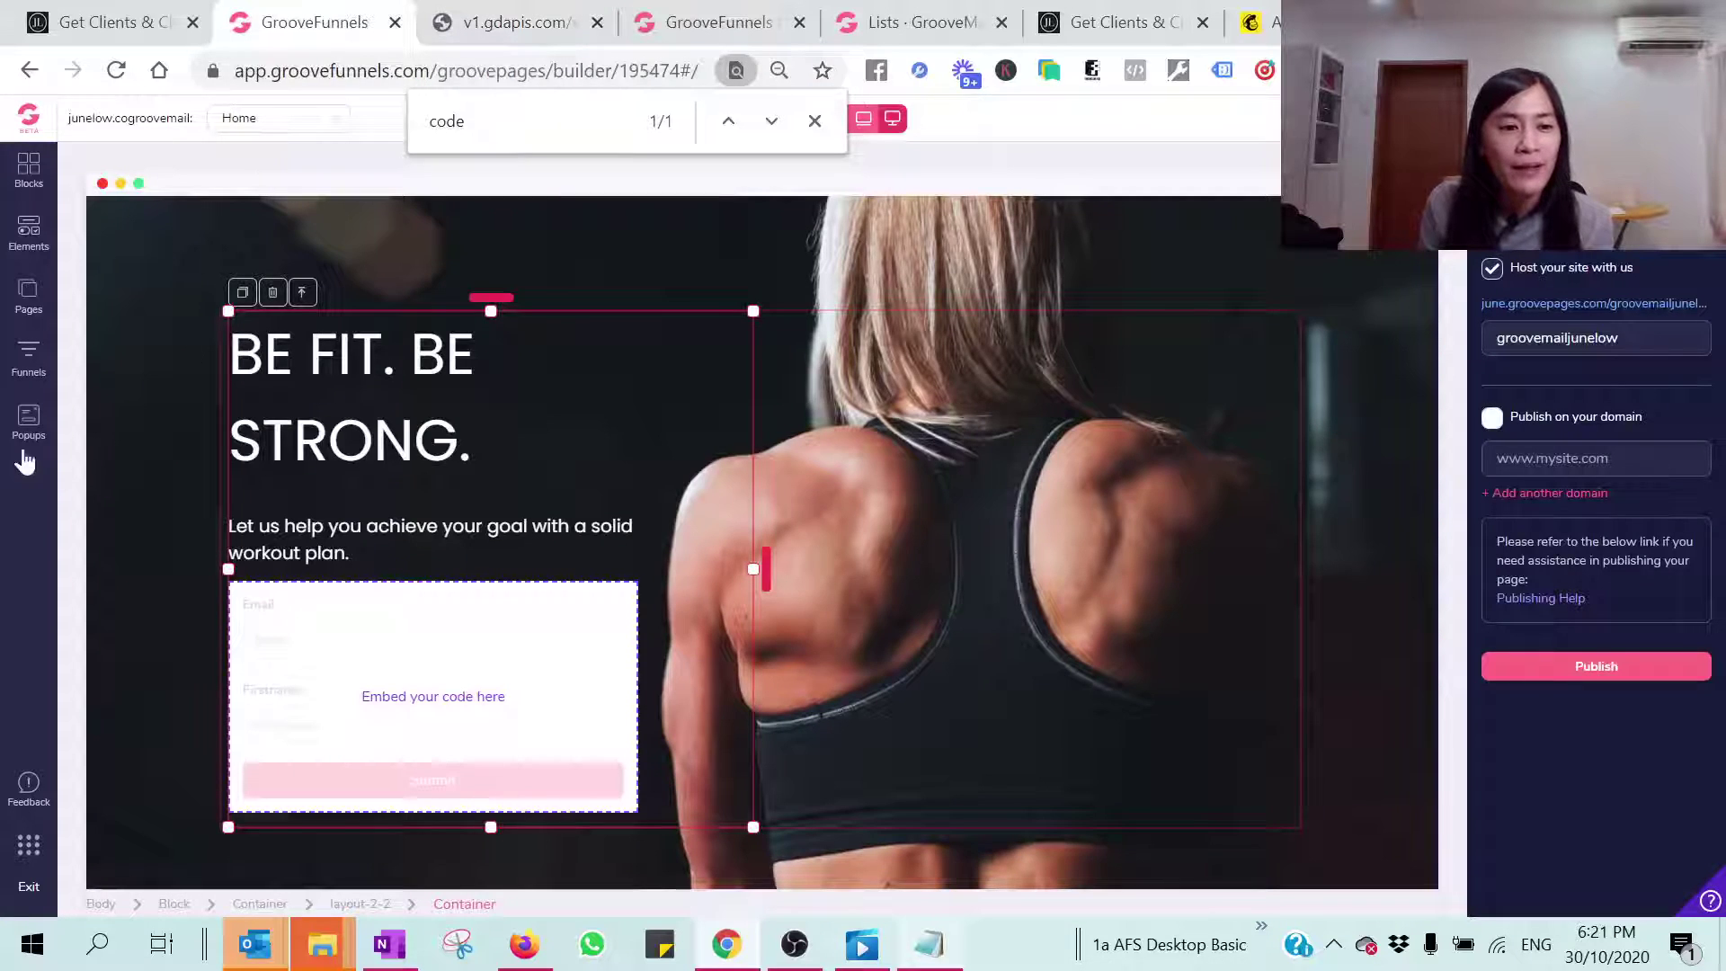
Step: Go from the GrooveFunnels dashboard into GrooveMail and show the Forms list
left_click(20, 126)
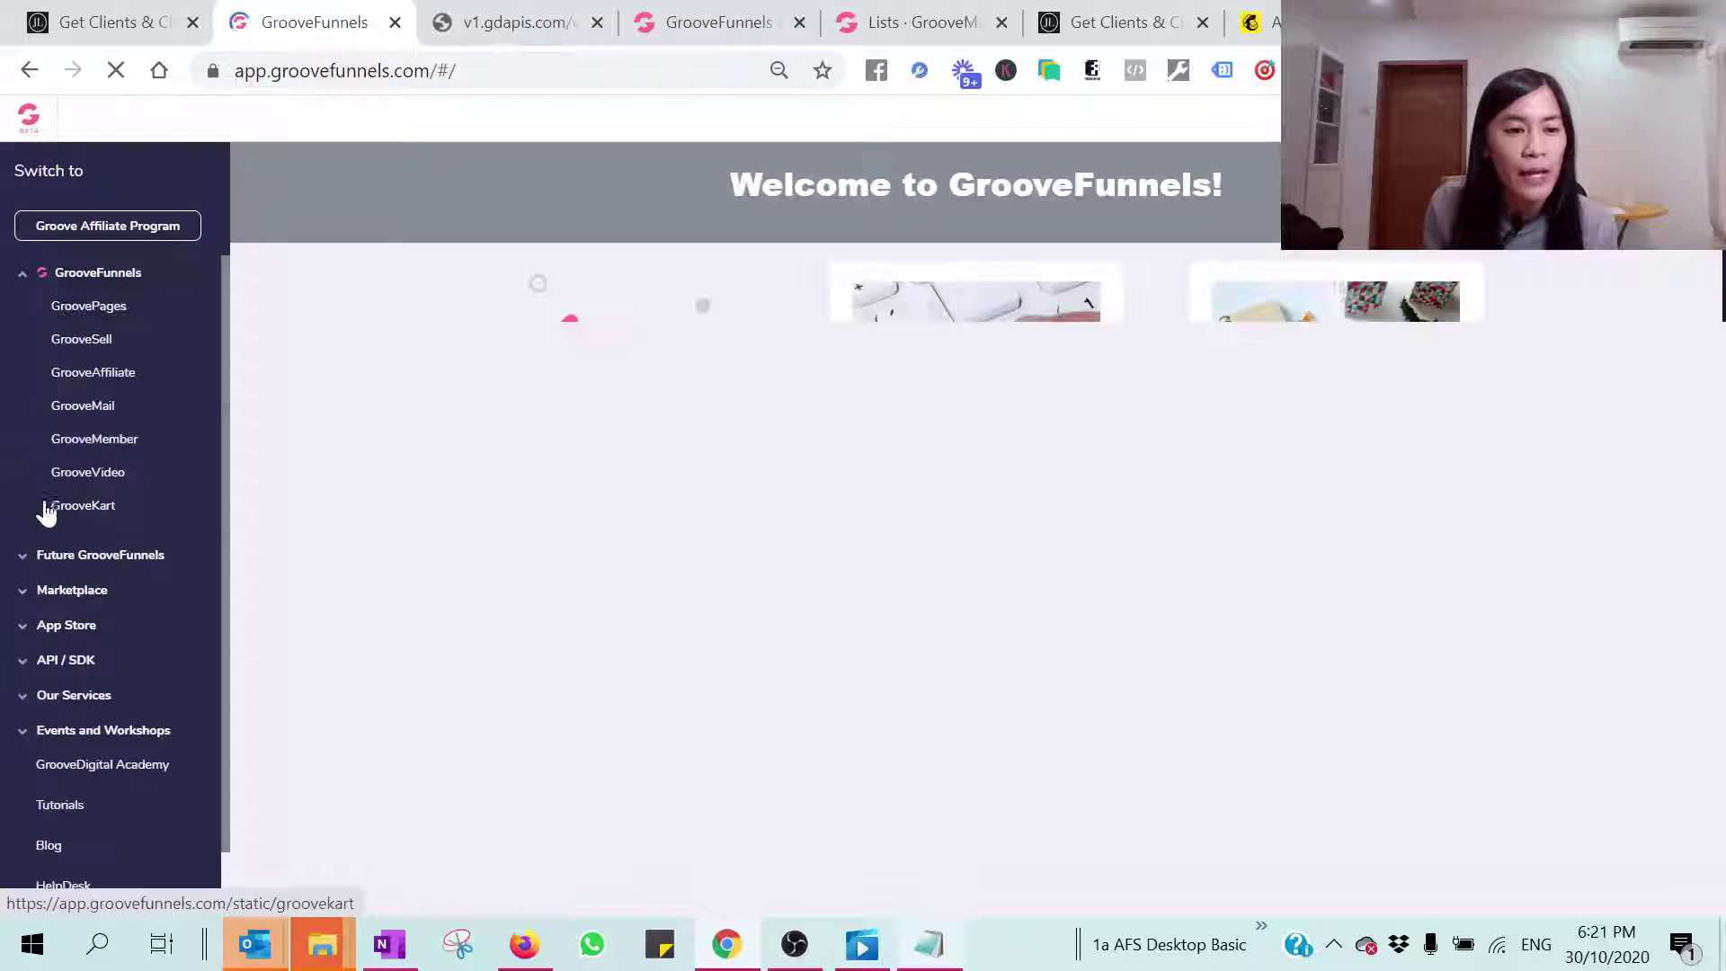
left_click(82, 415)
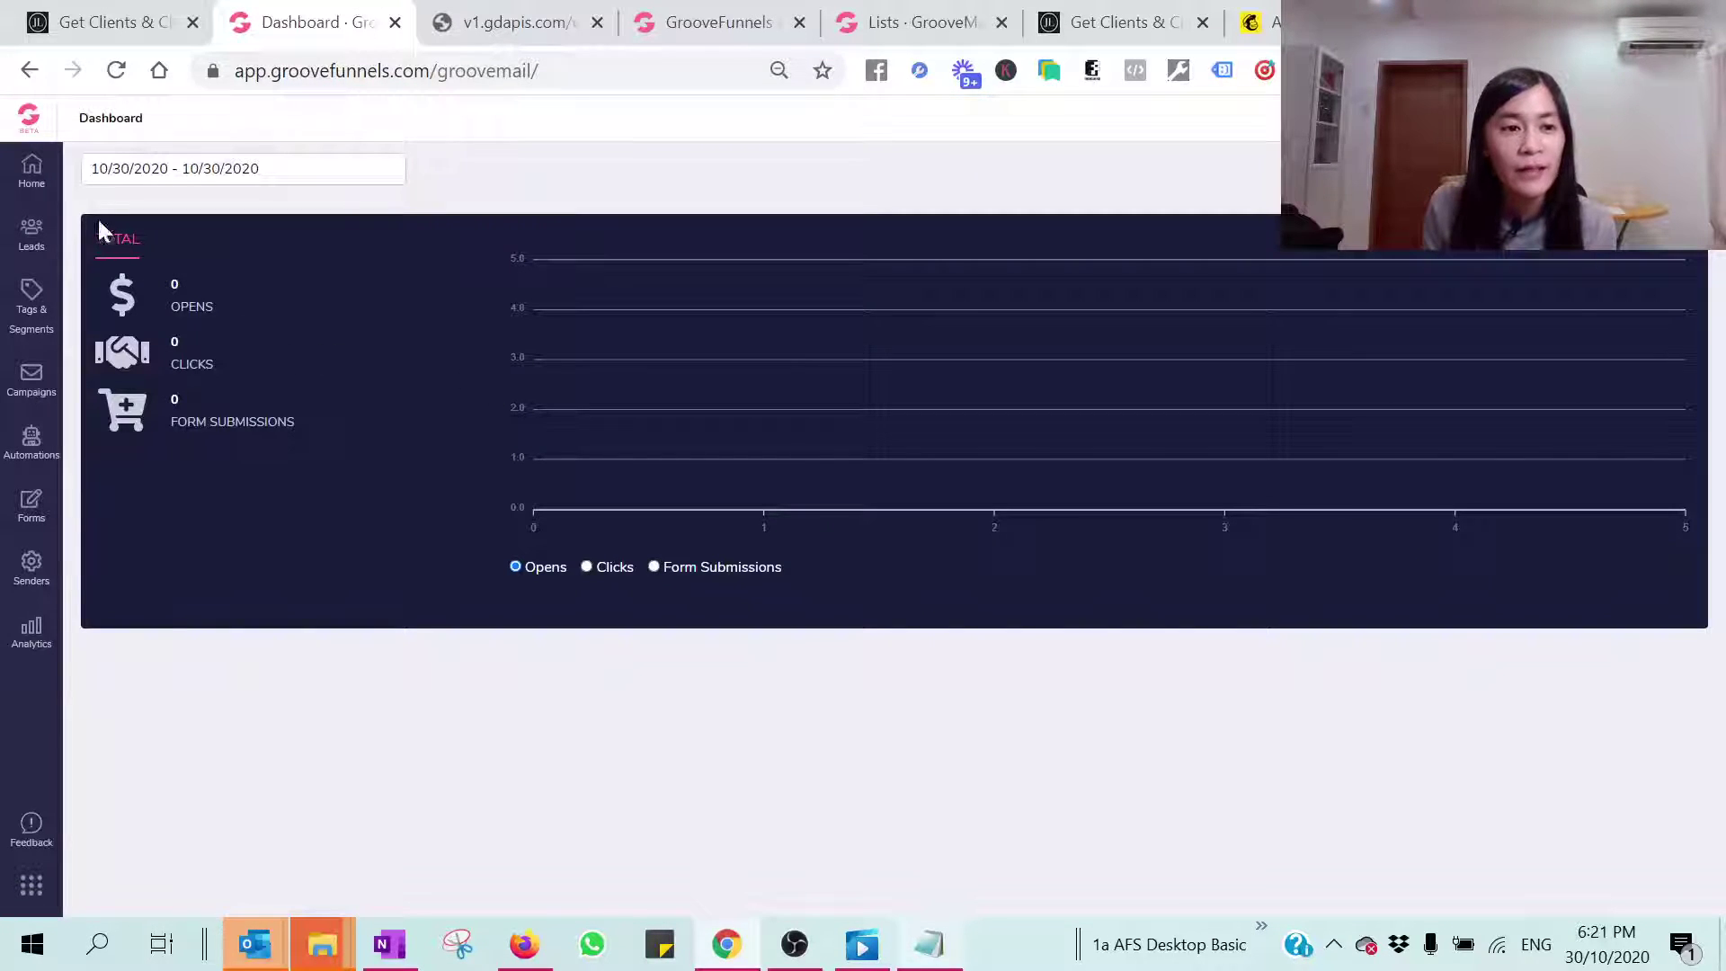
left_click(32, 507)
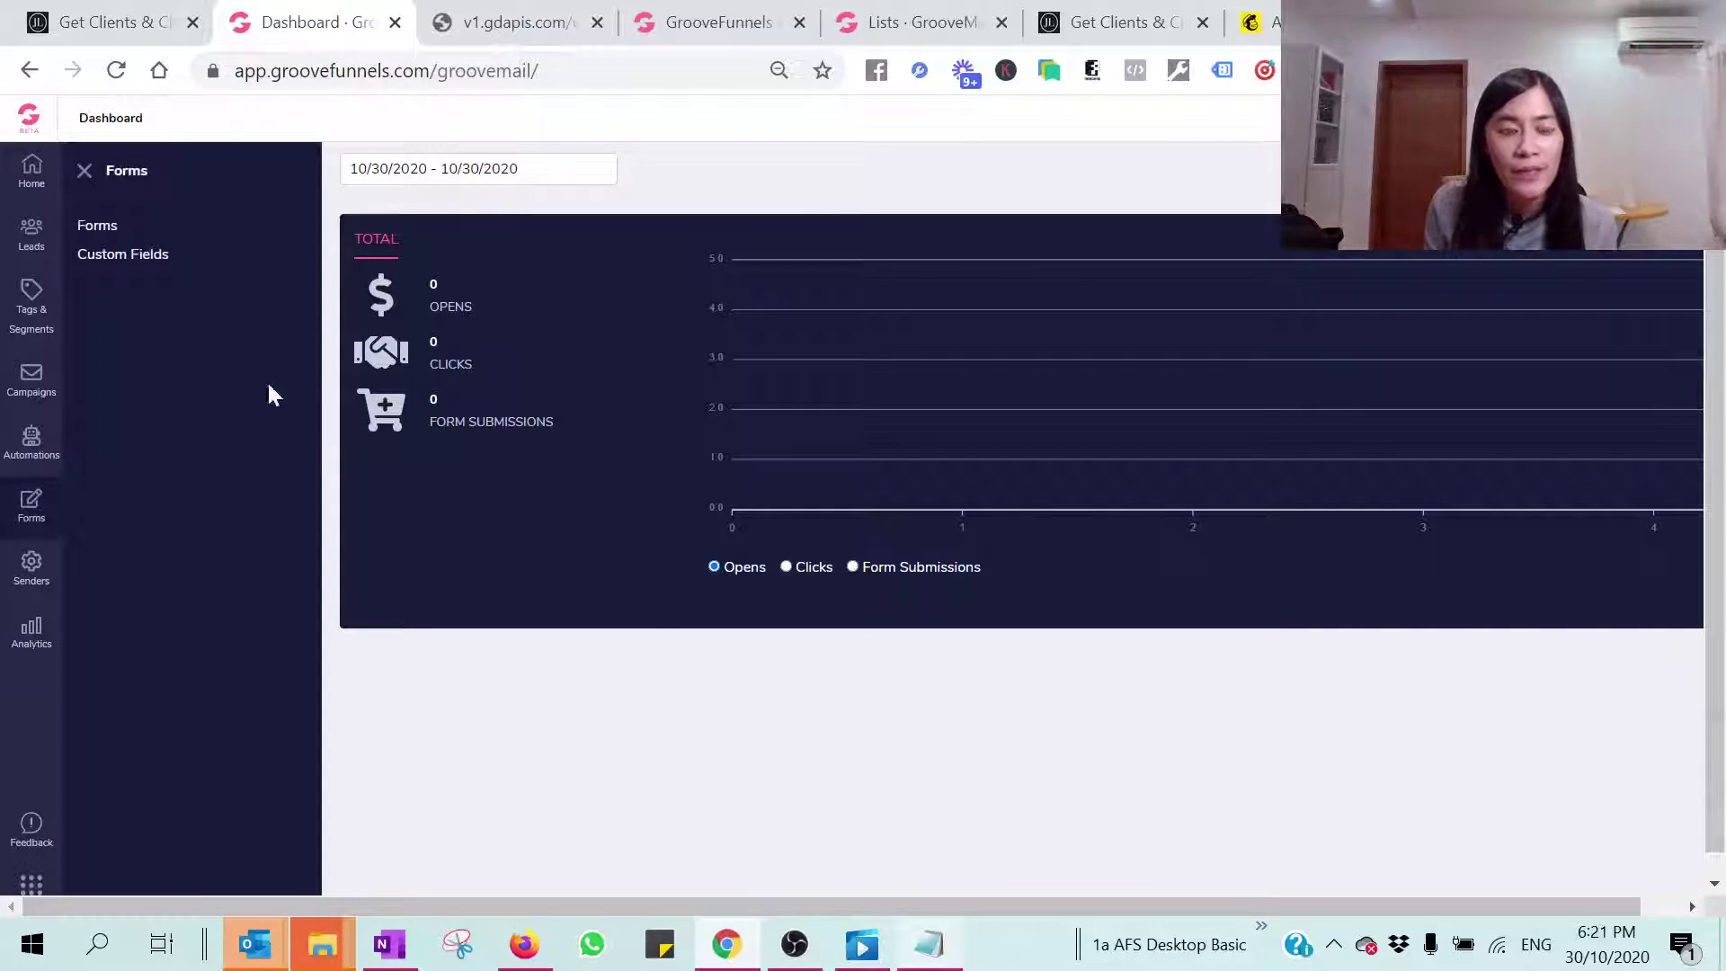
left_click(100, 231)
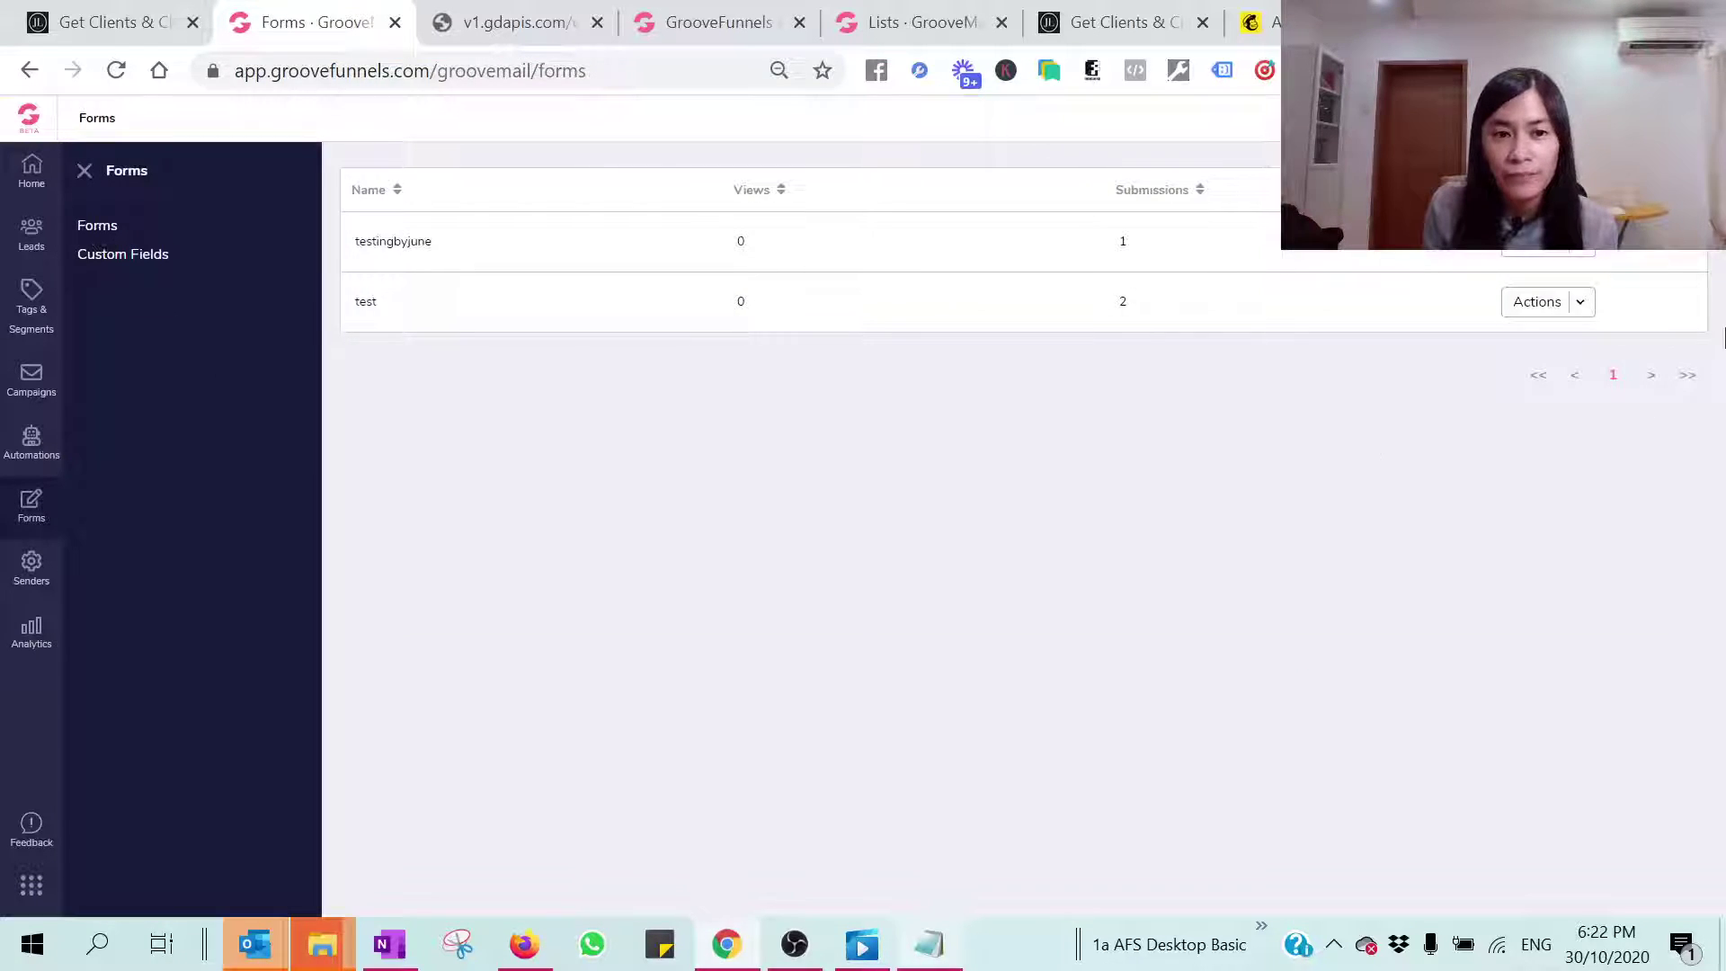
Step: Open the testingbyjune form through Actions > Edit and confirm its details to reach the form builder
left_click(1589, 259)
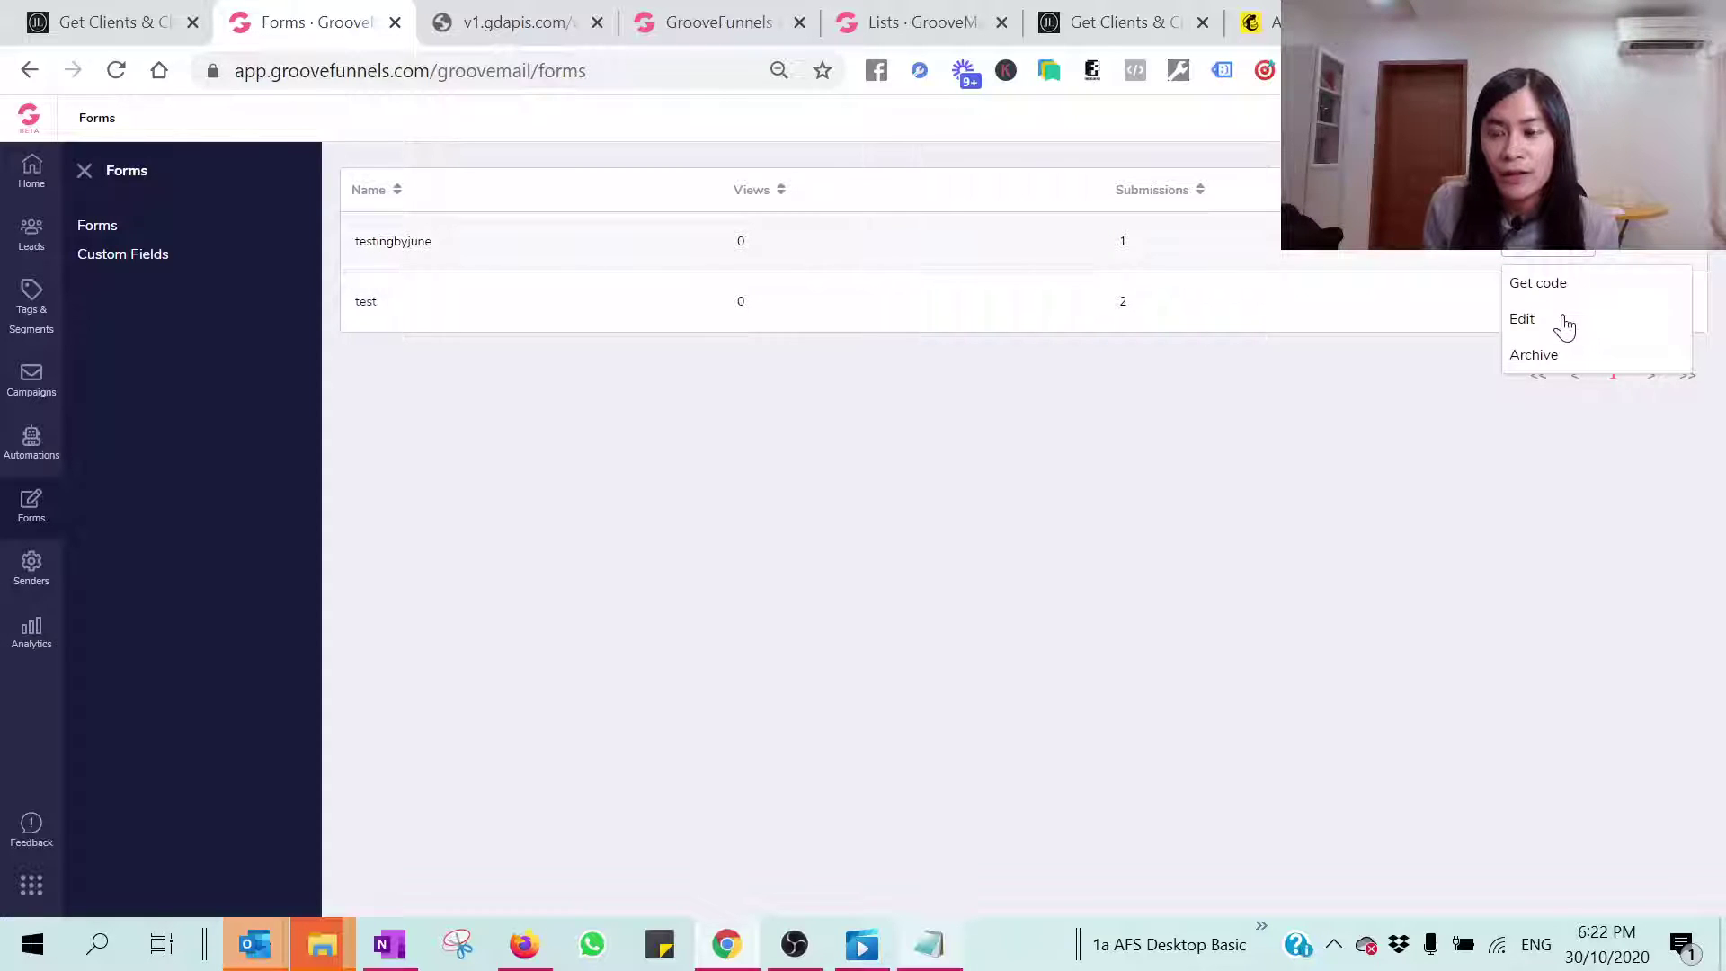
left_click(1562, 322)
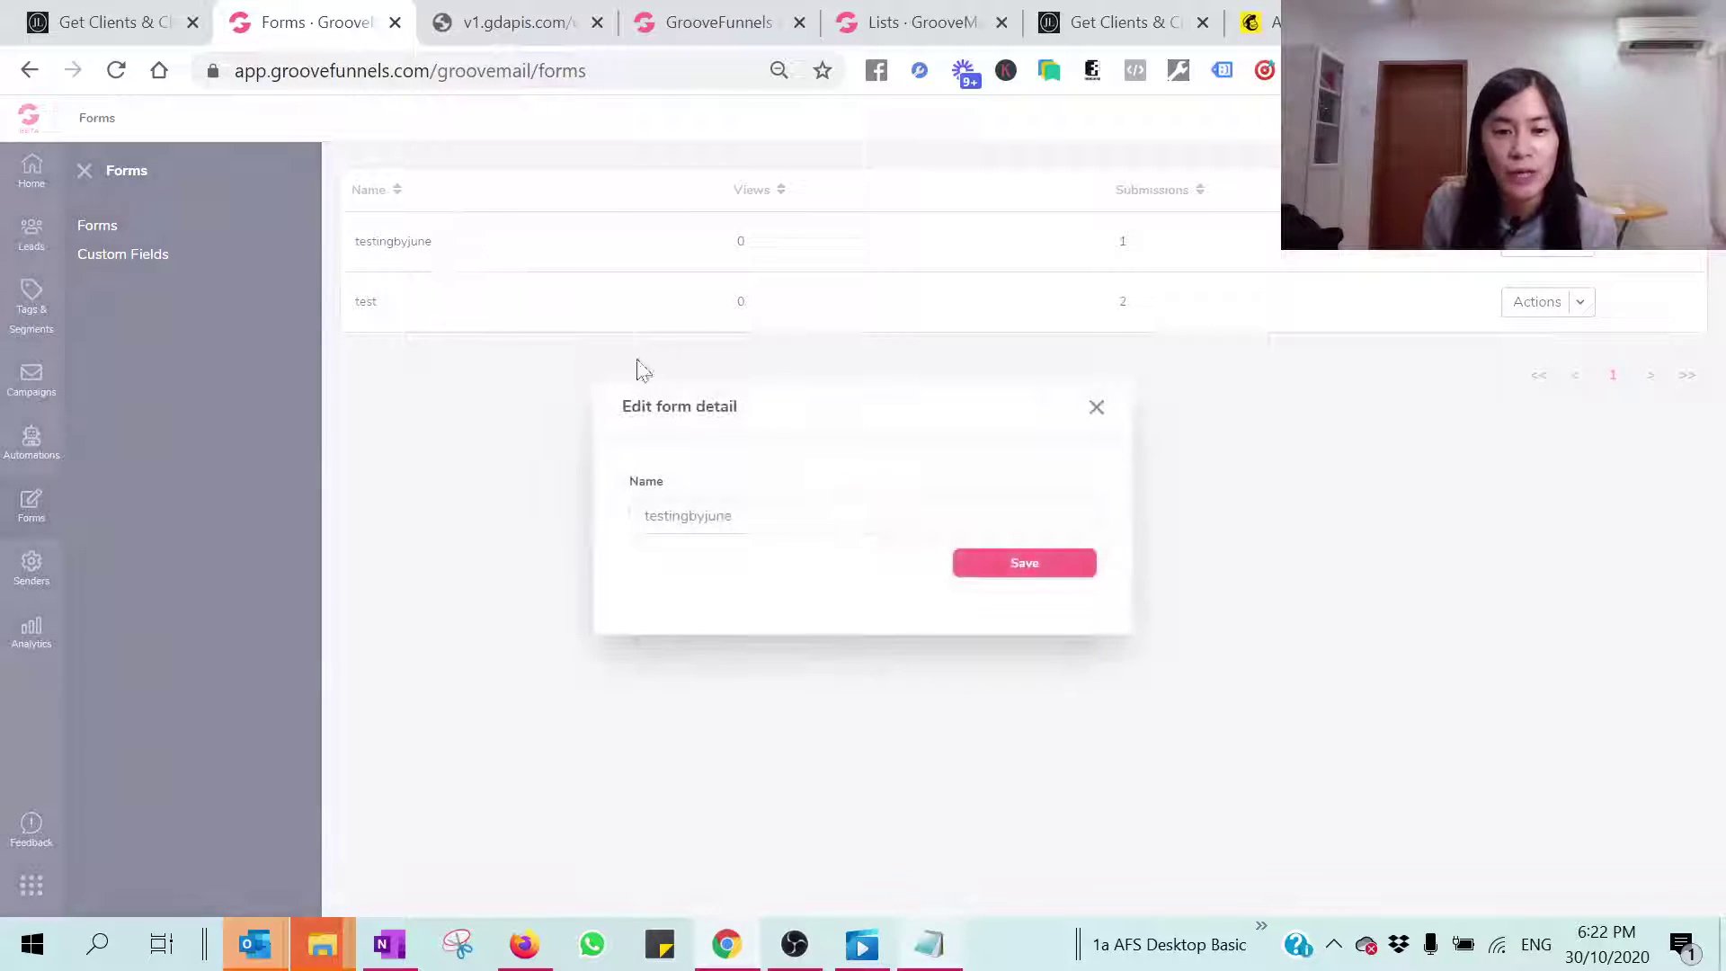
left_click(1096, 407)
double_click(1128, 245)
left_click(1141, 253)
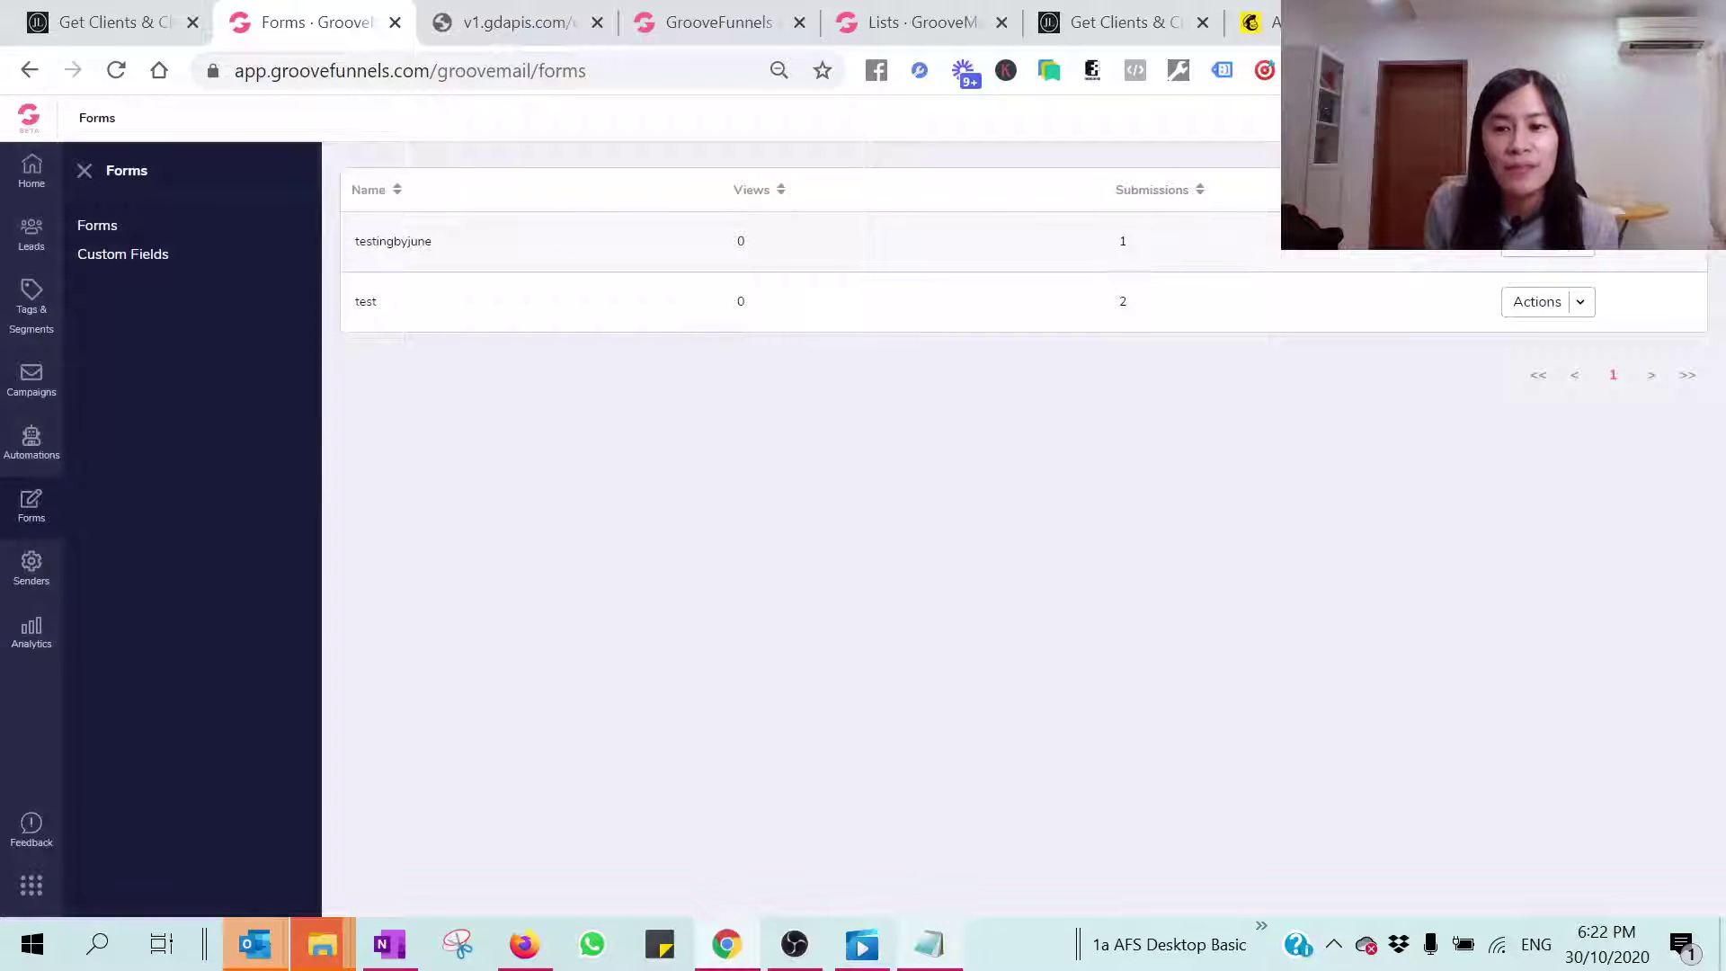
left_click(1582, 256)
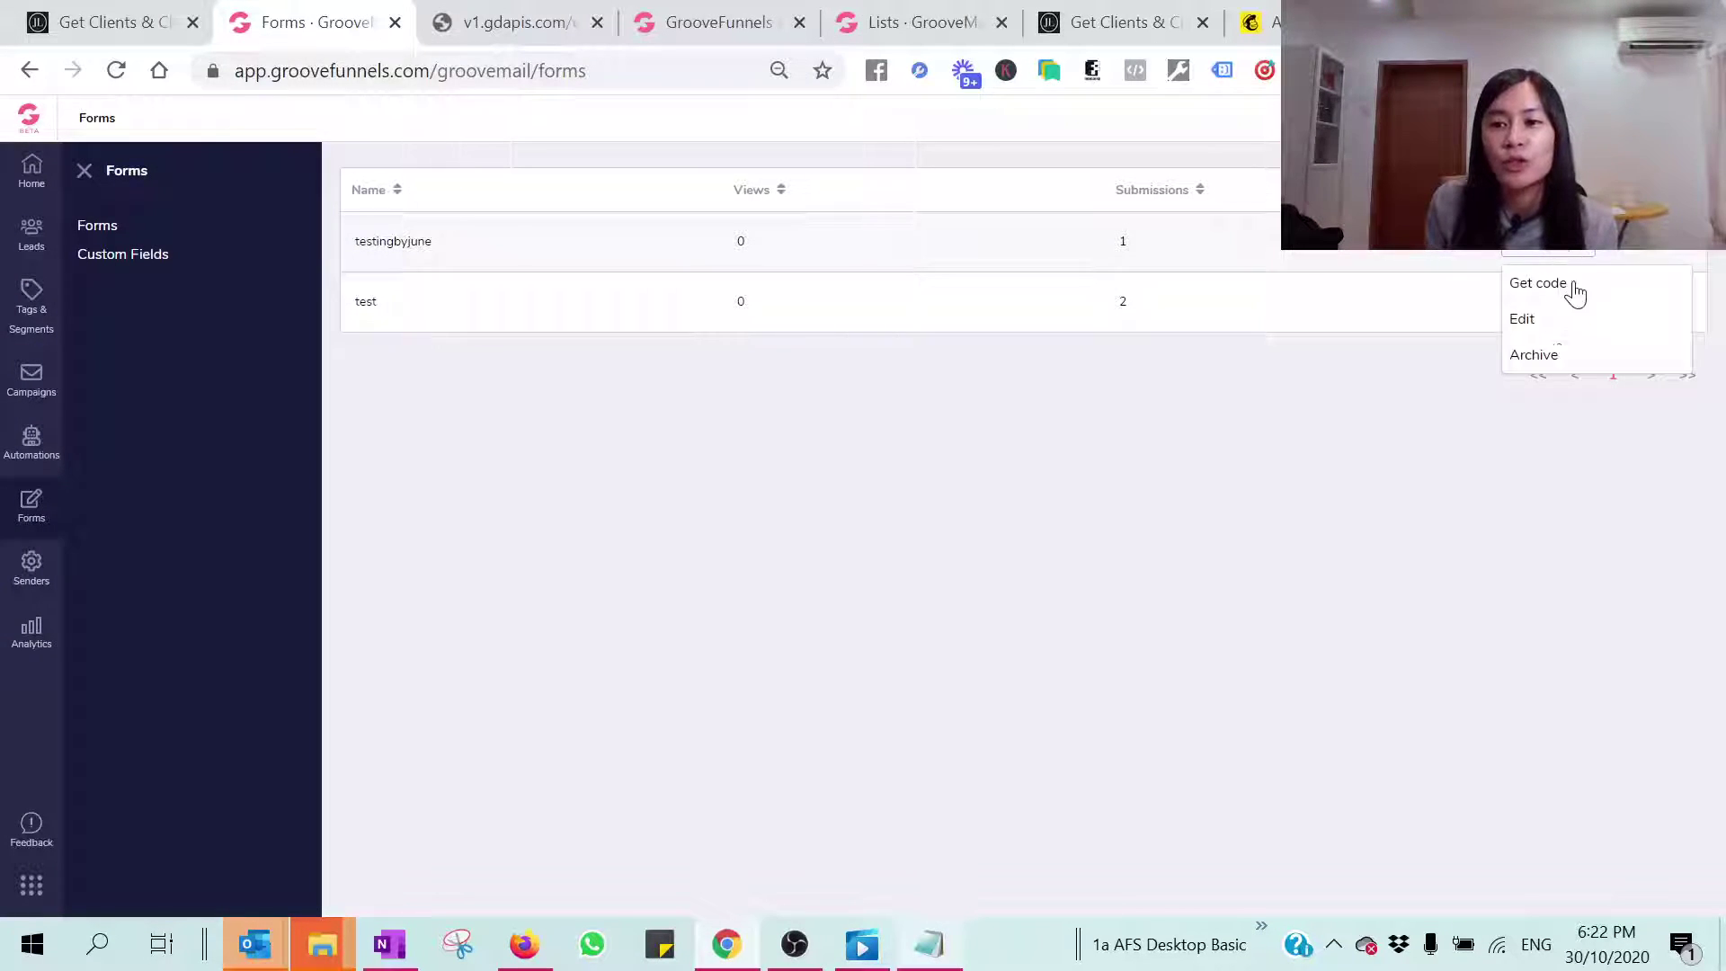
left_click(1525, 320)
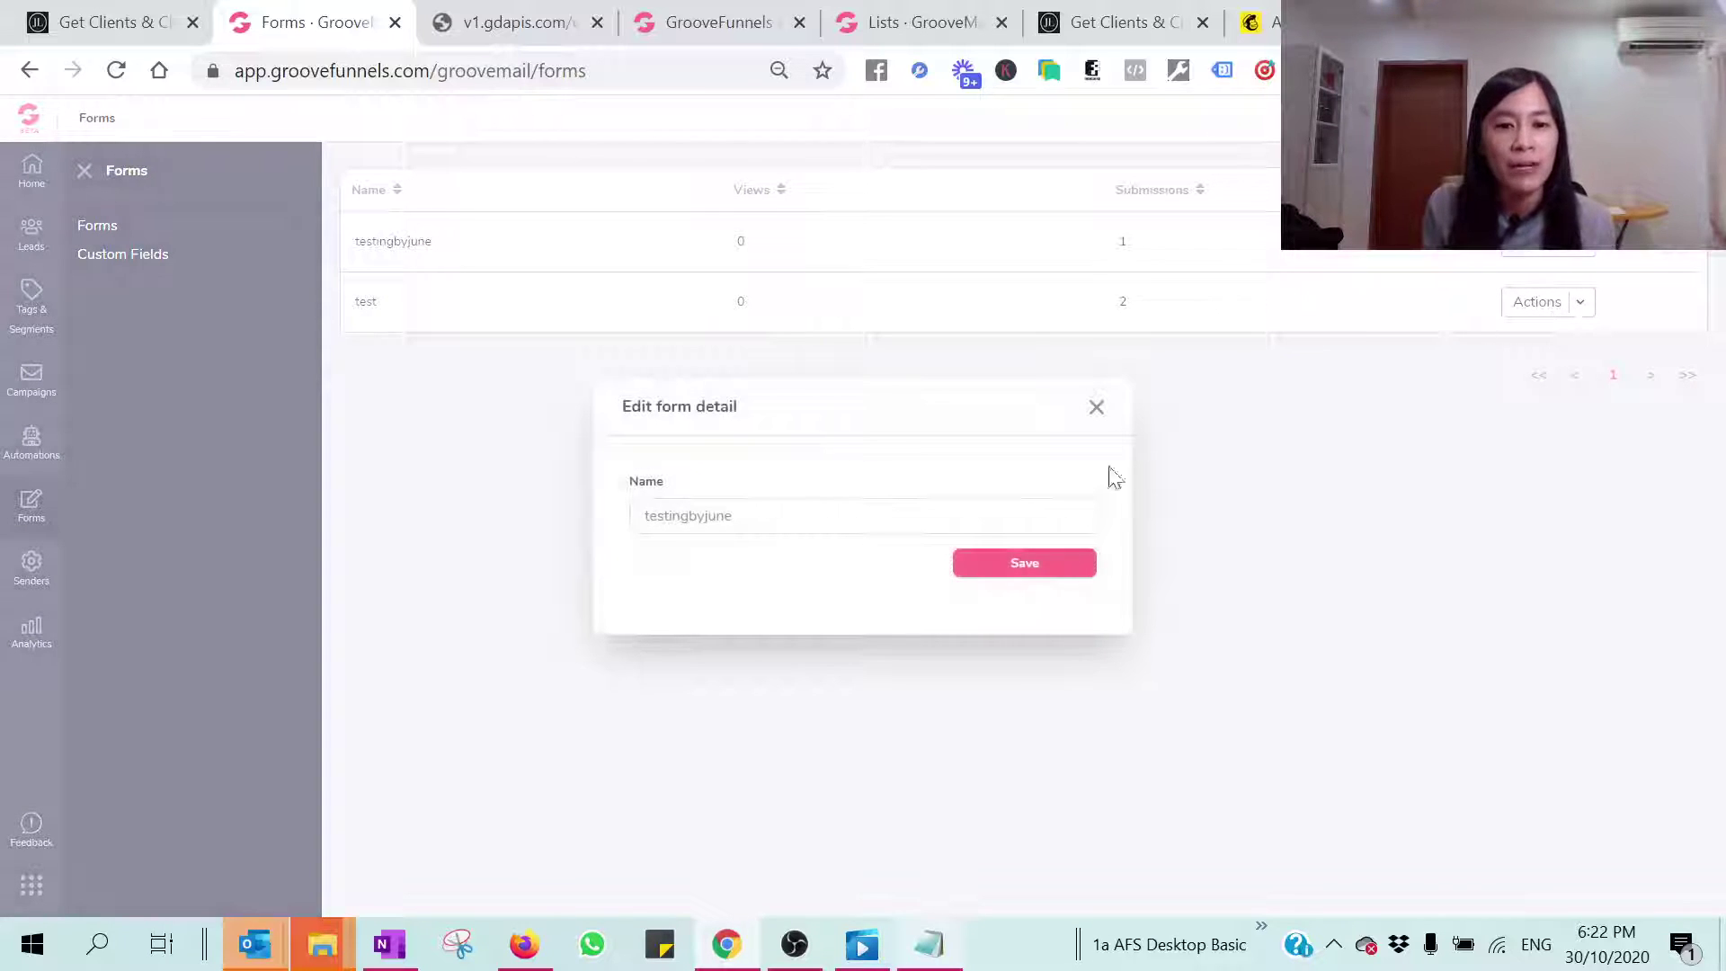
left_click(1012, 561)
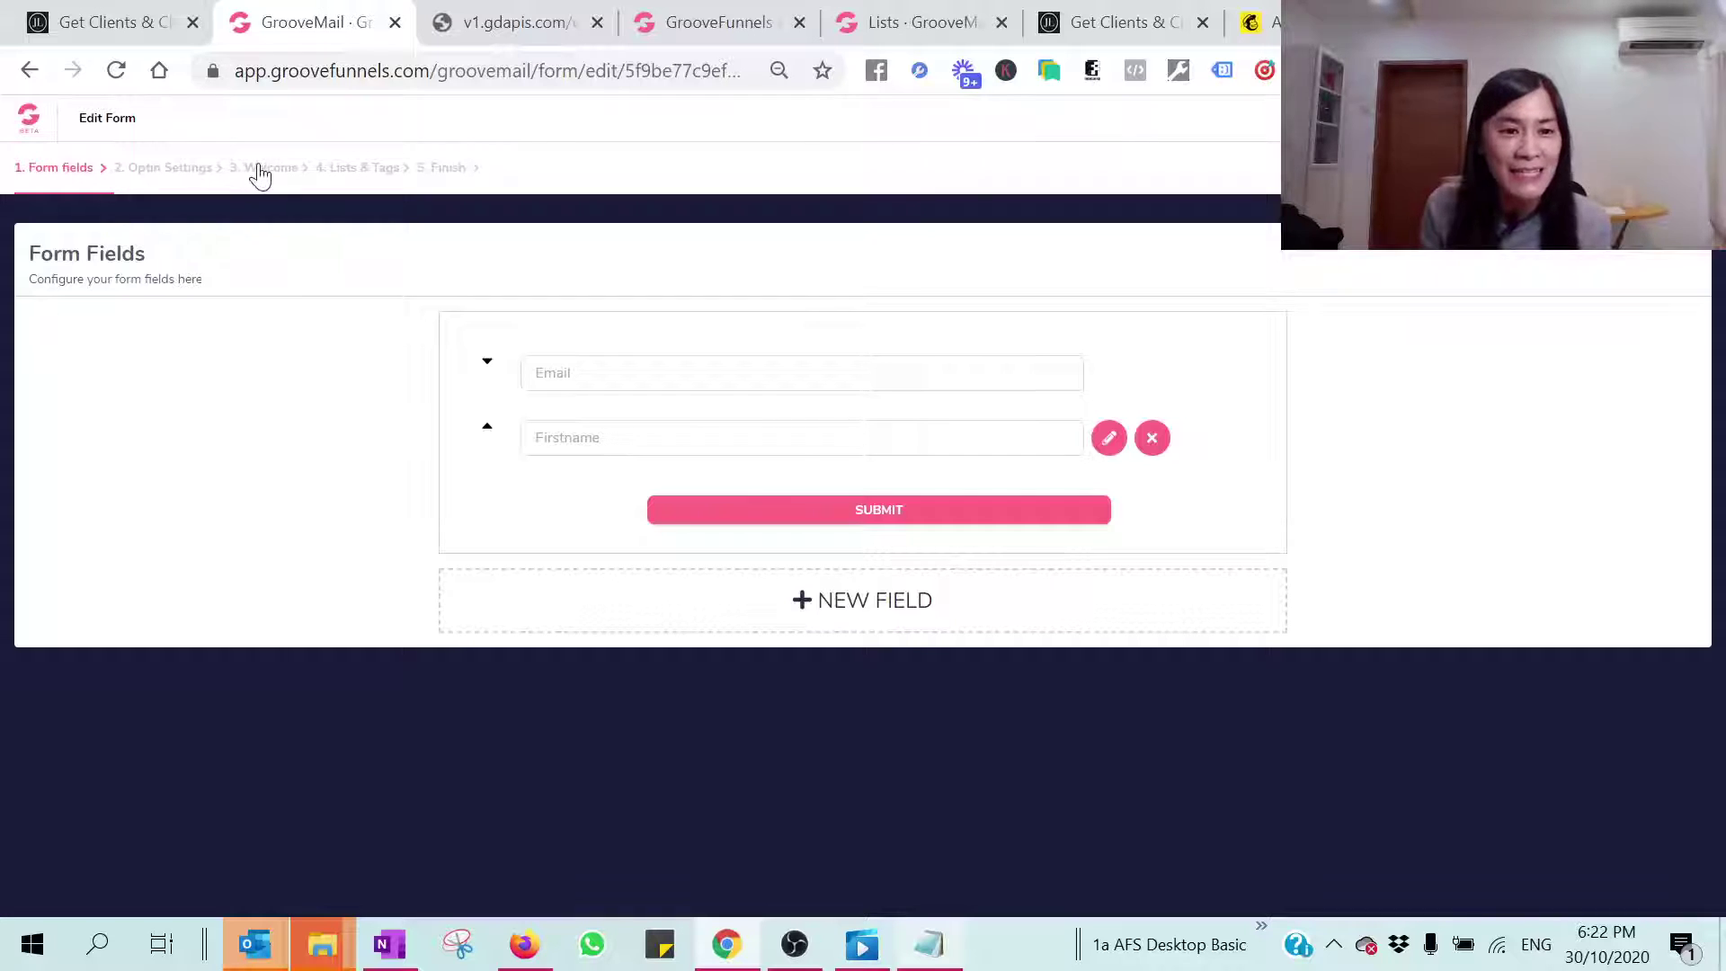
left_click(205, 173)
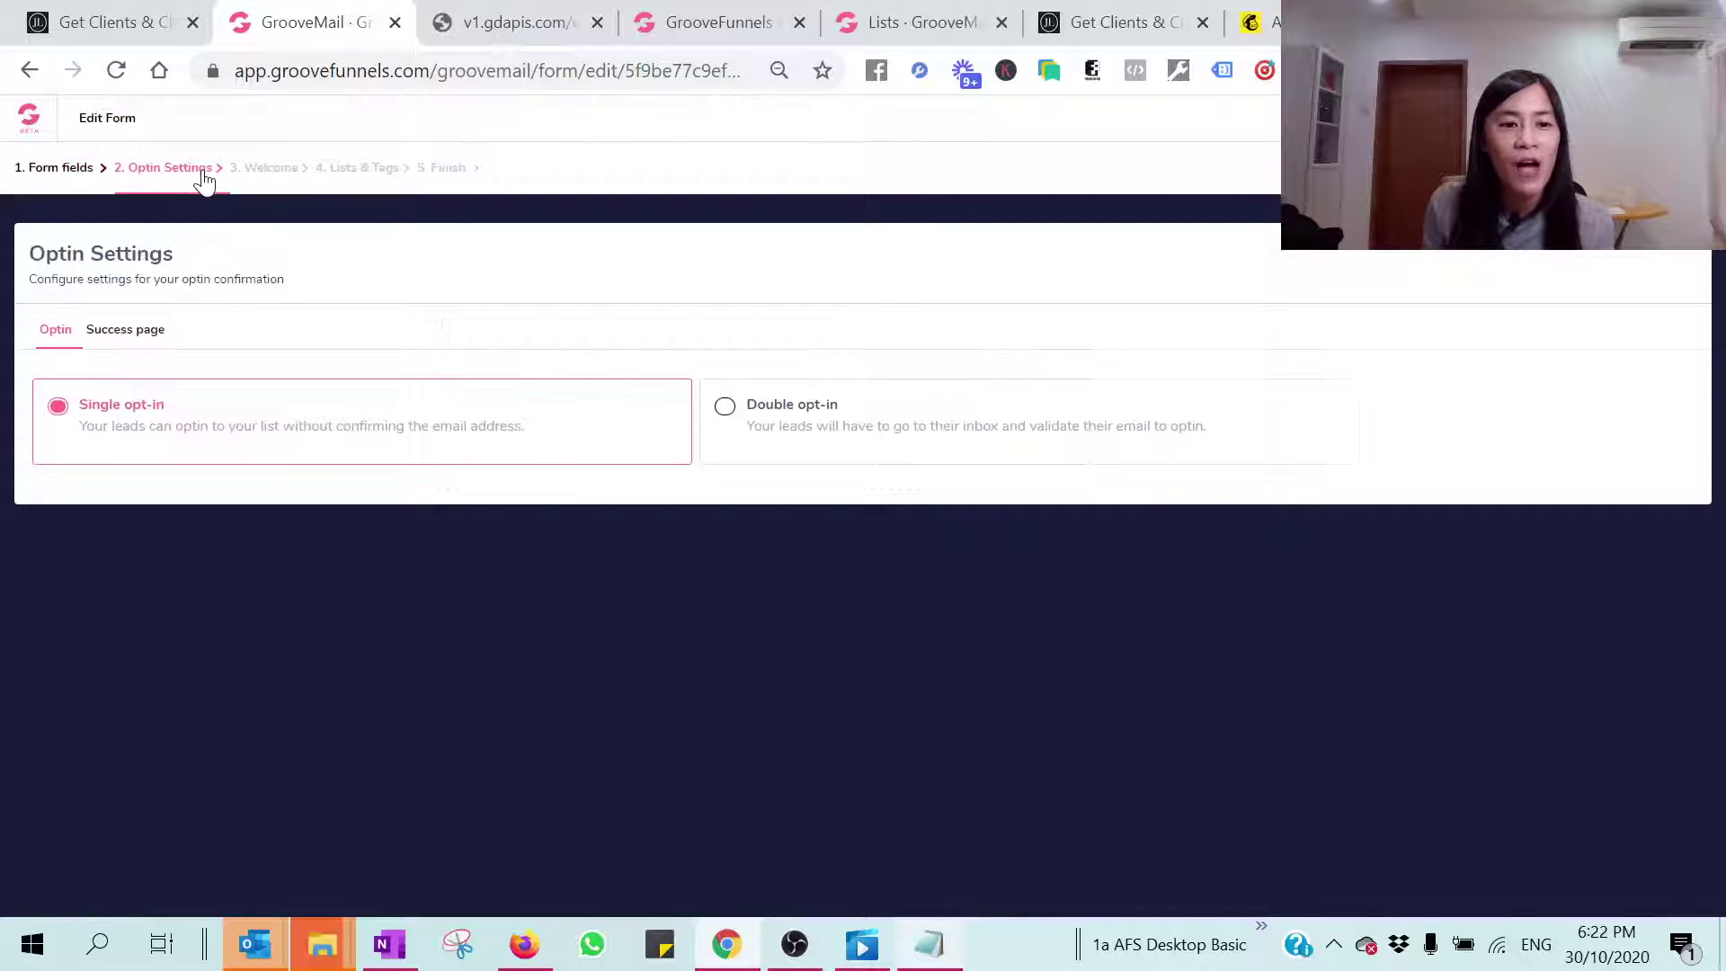
left_click(165, 349)
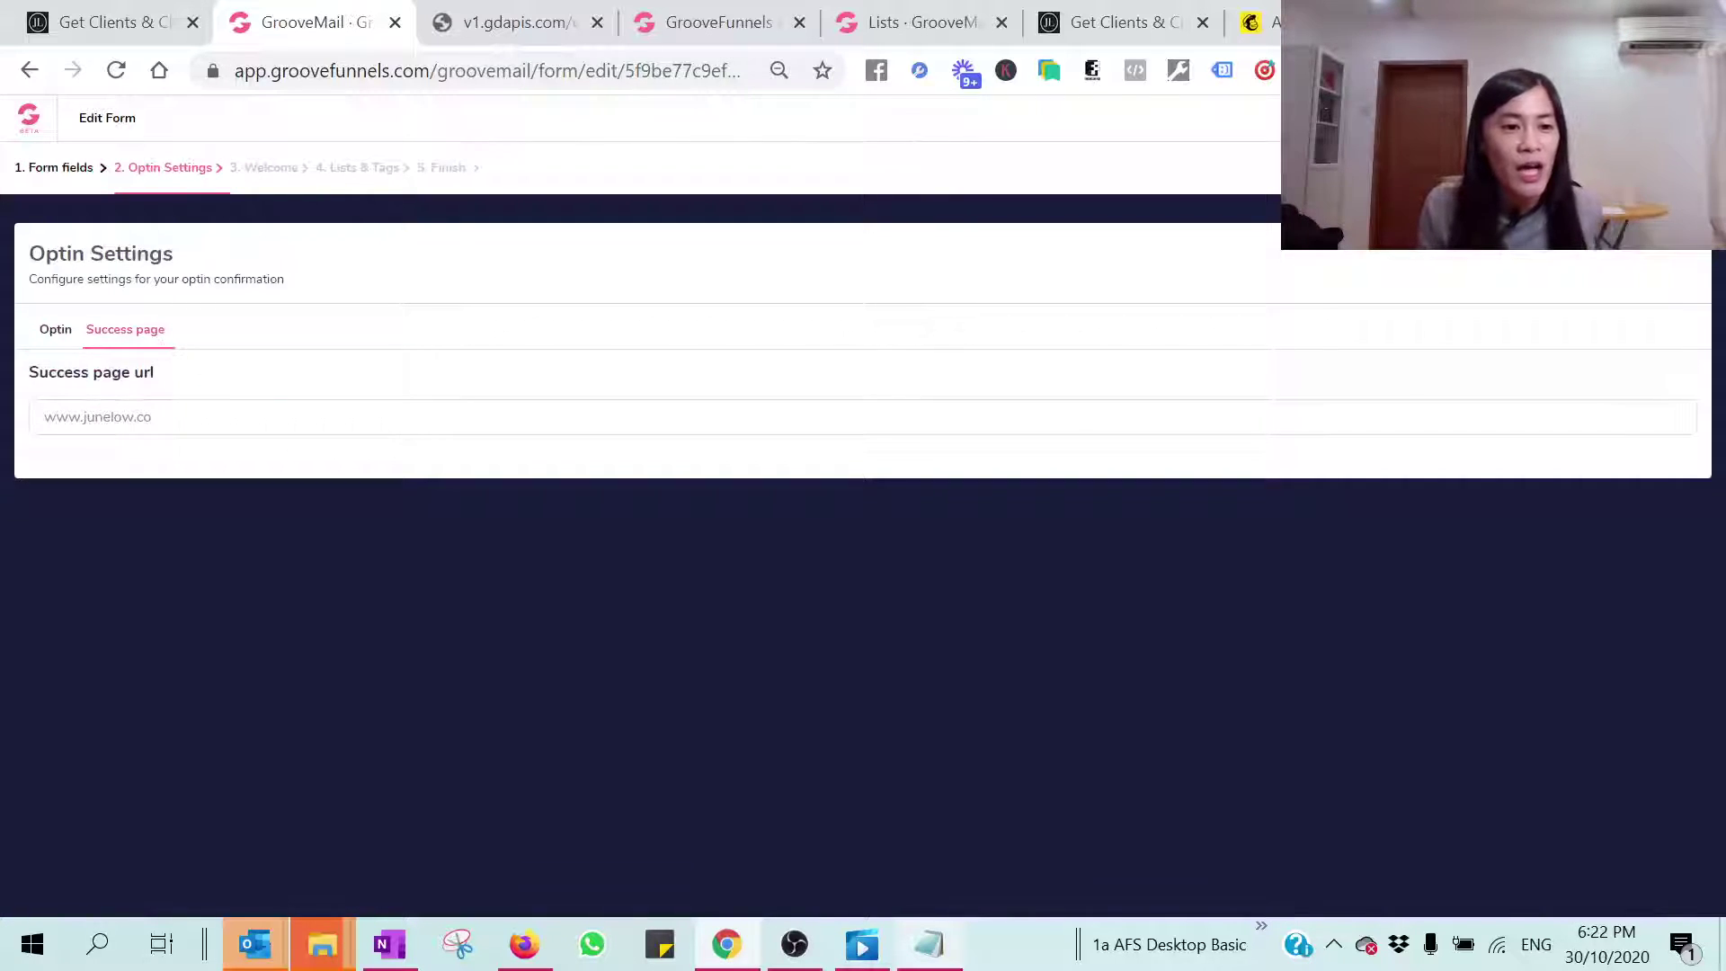
type("s://")
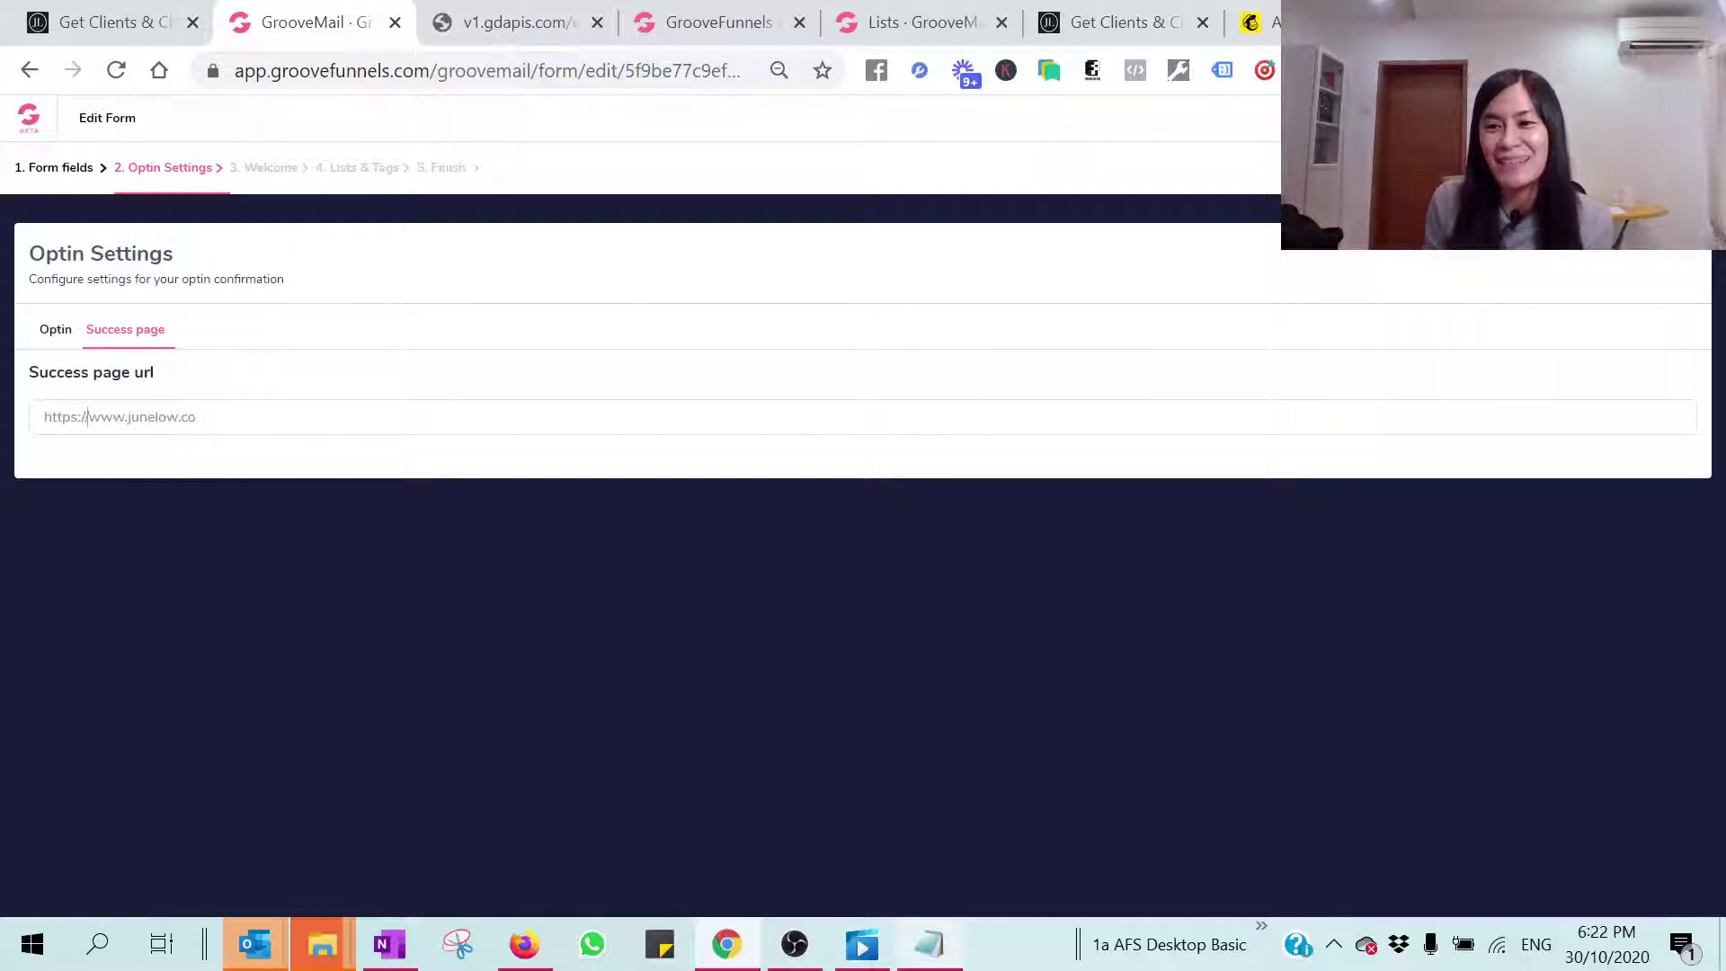
key("Return")
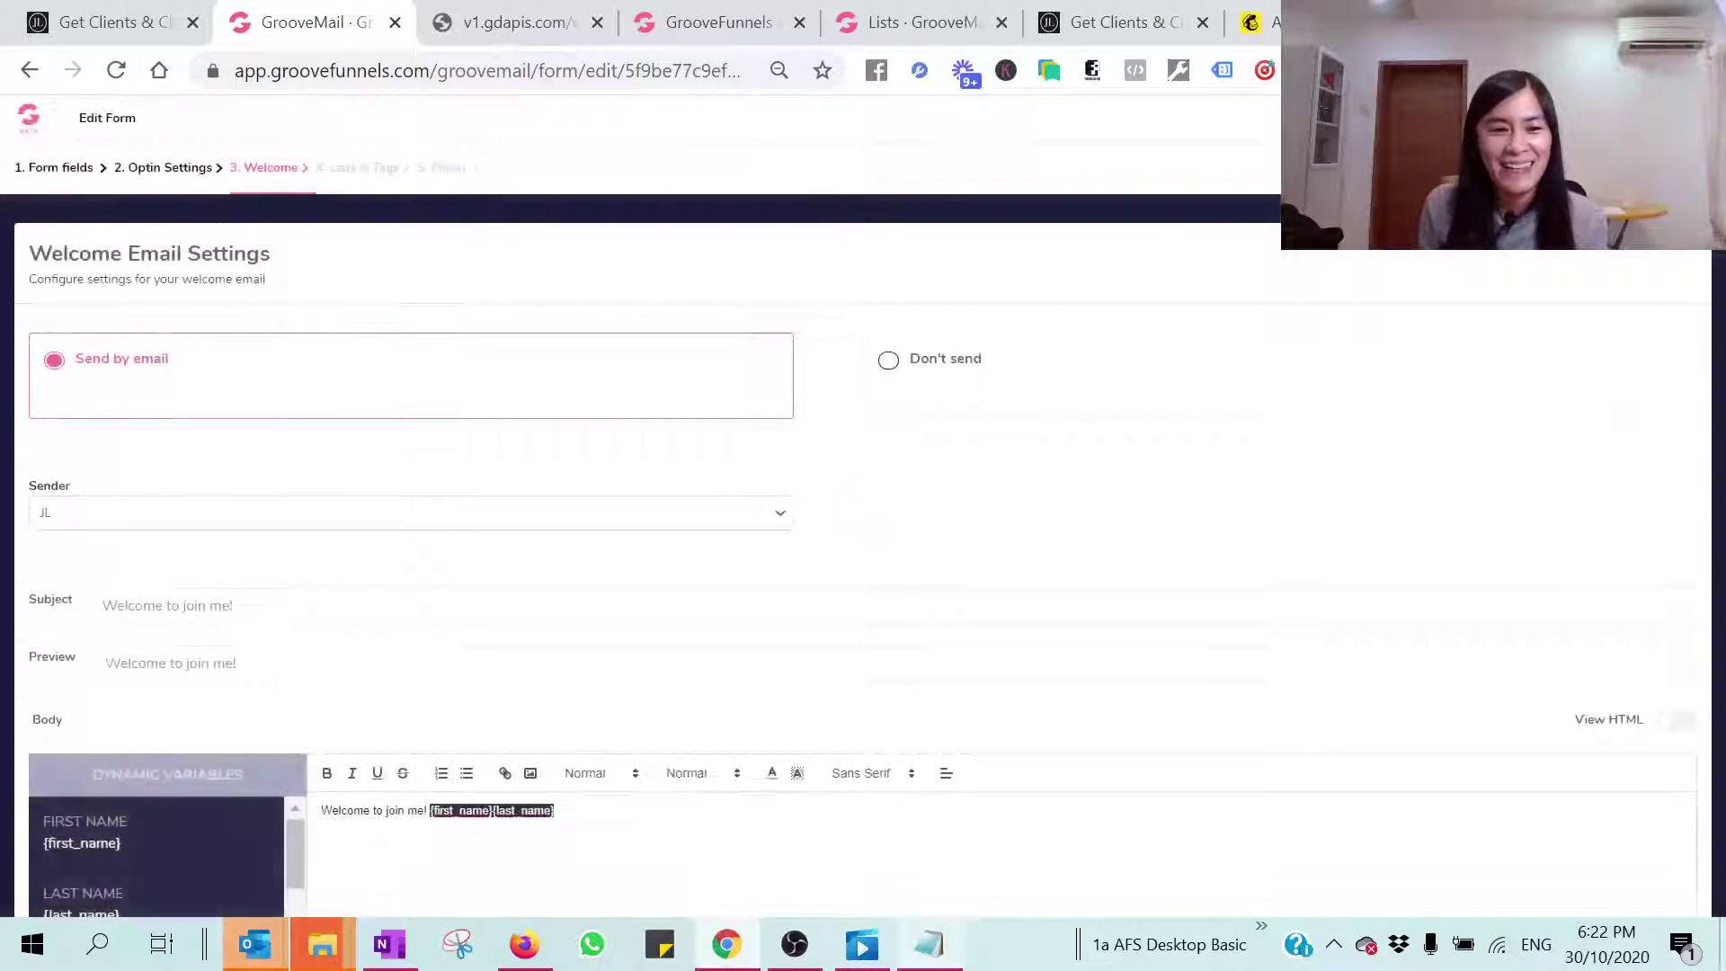
key("Return")
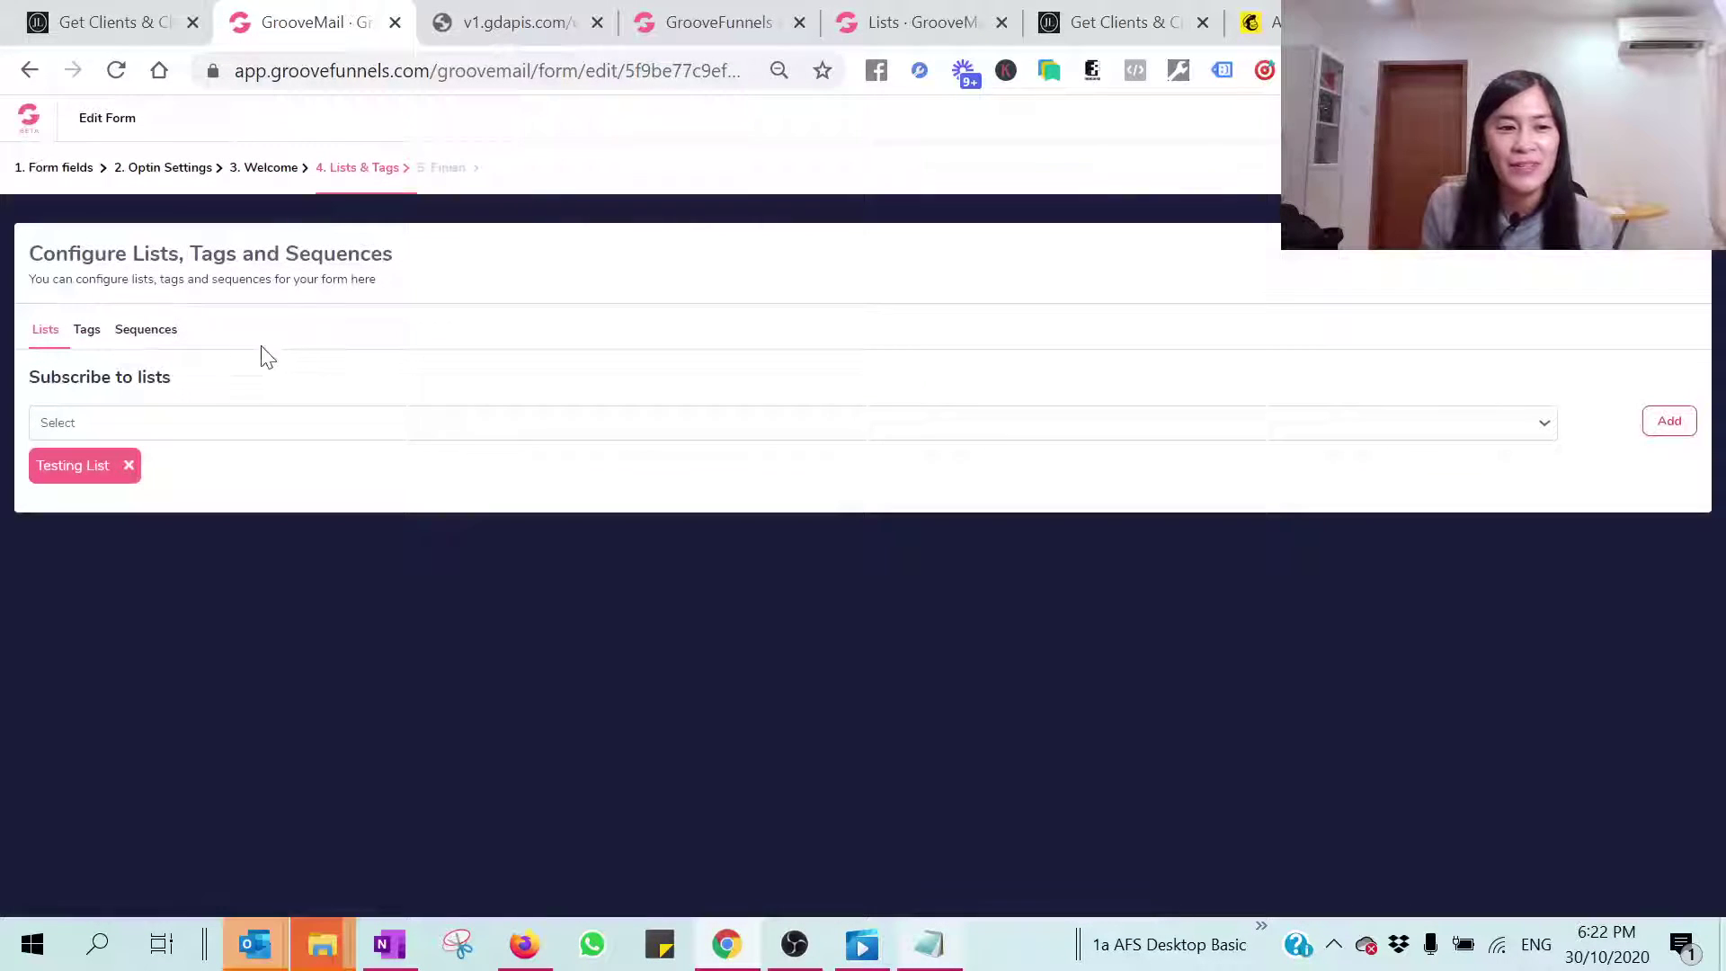
Step: Subscribe form leads to Testing List and finish the form to get fresh embed code
left_click(214, 425)
left_click(62, 467)
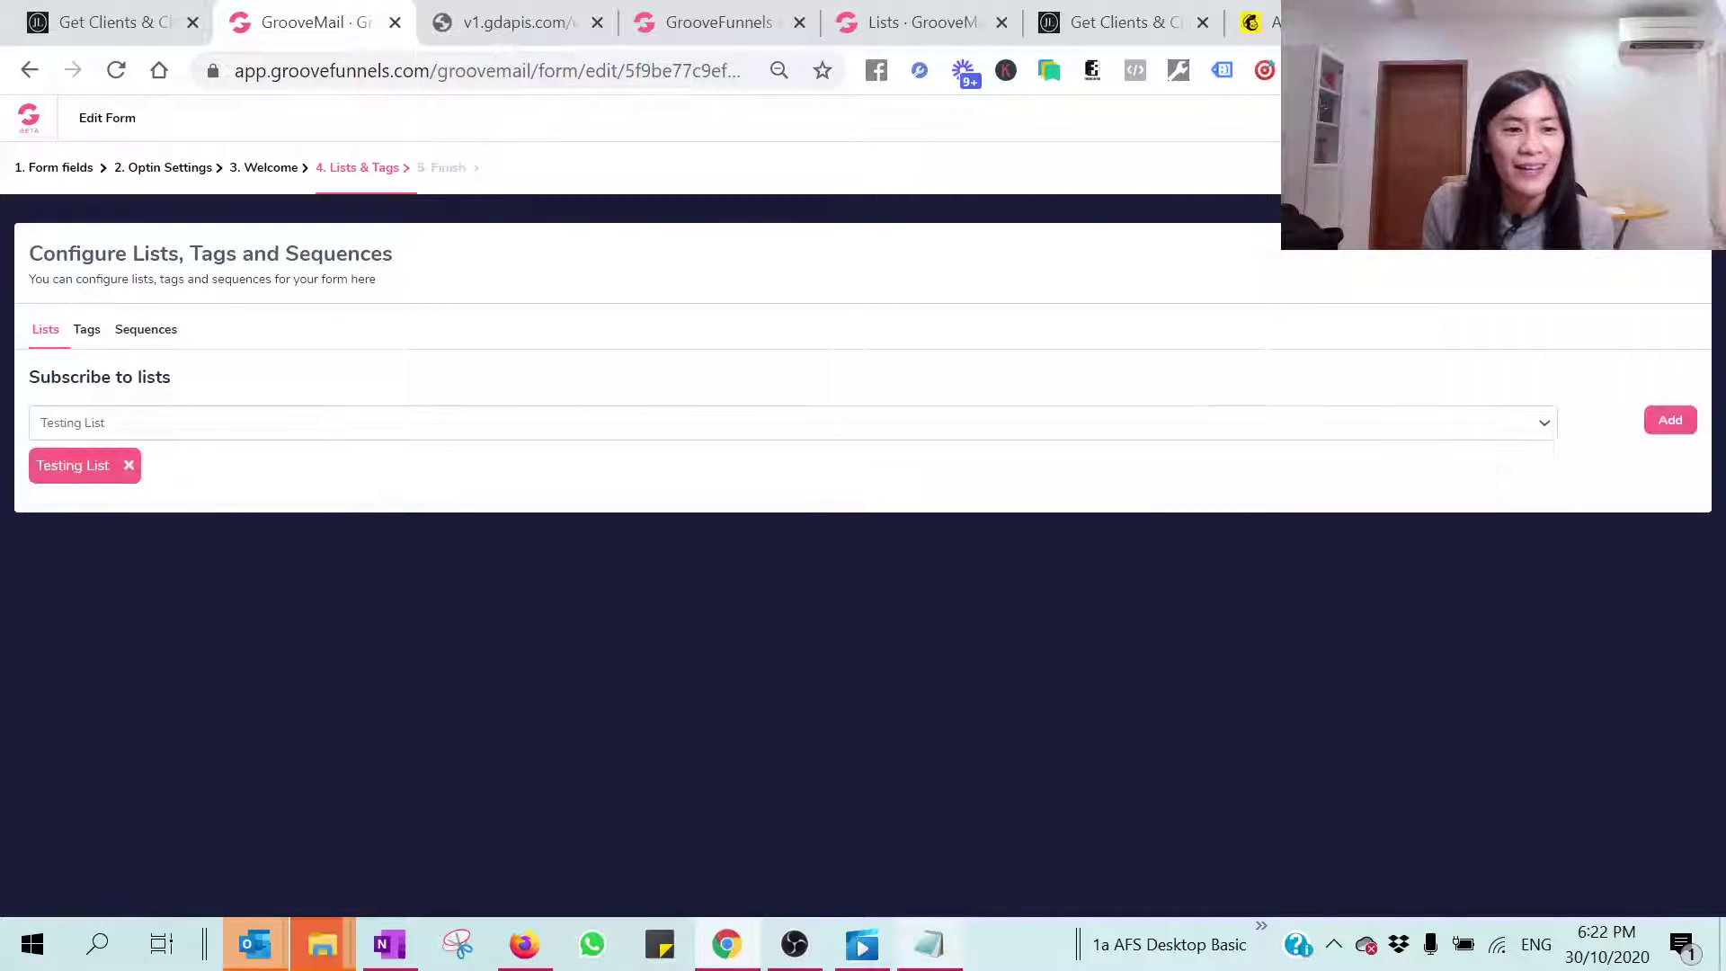
left_click(1671, 421)
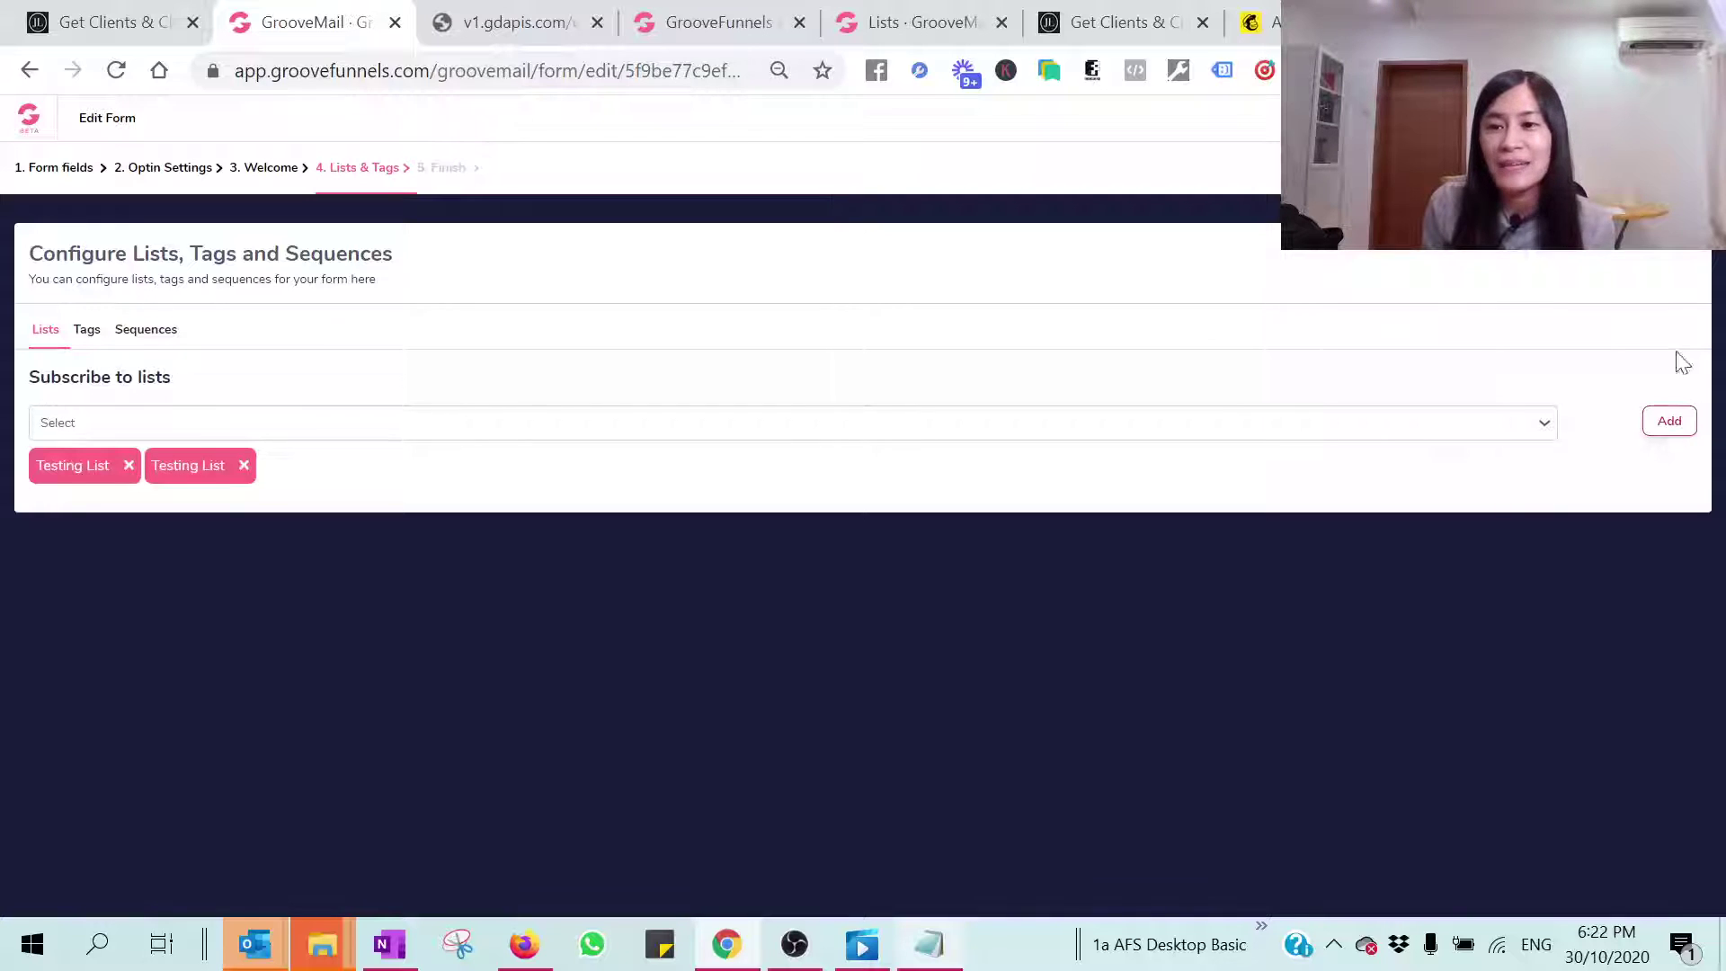
key("Return")
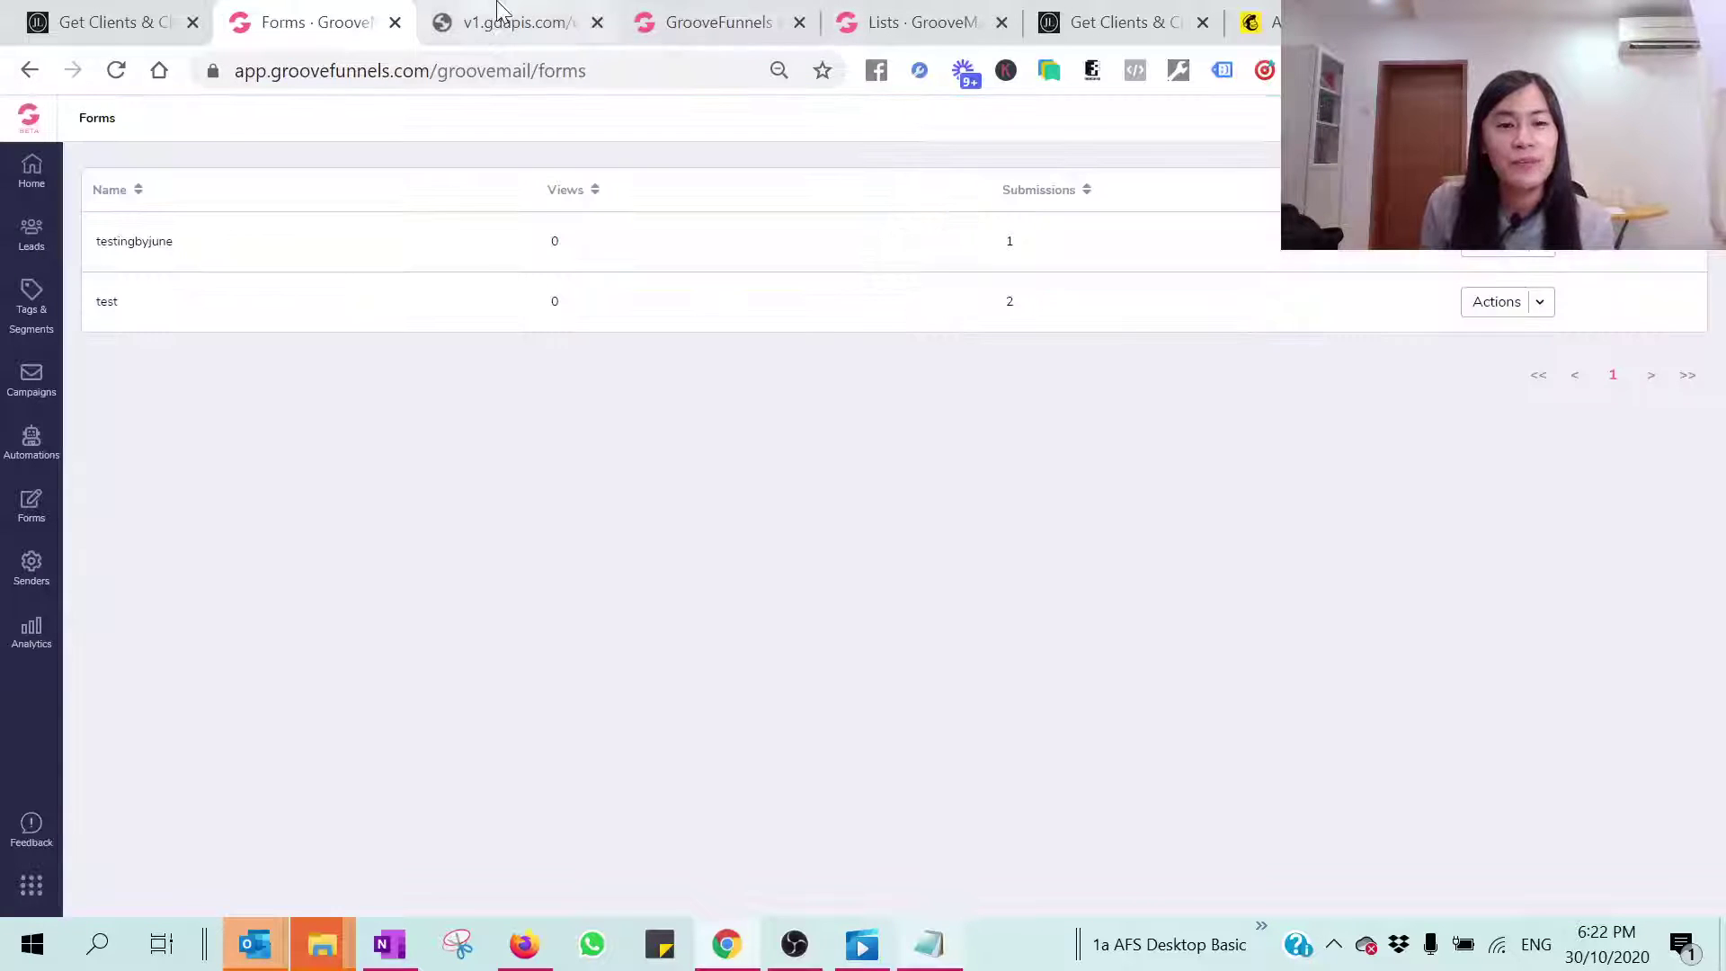
Step: Reload the fitness landing page and submit a test lead with a saved email and first name
left_click(499, 18)
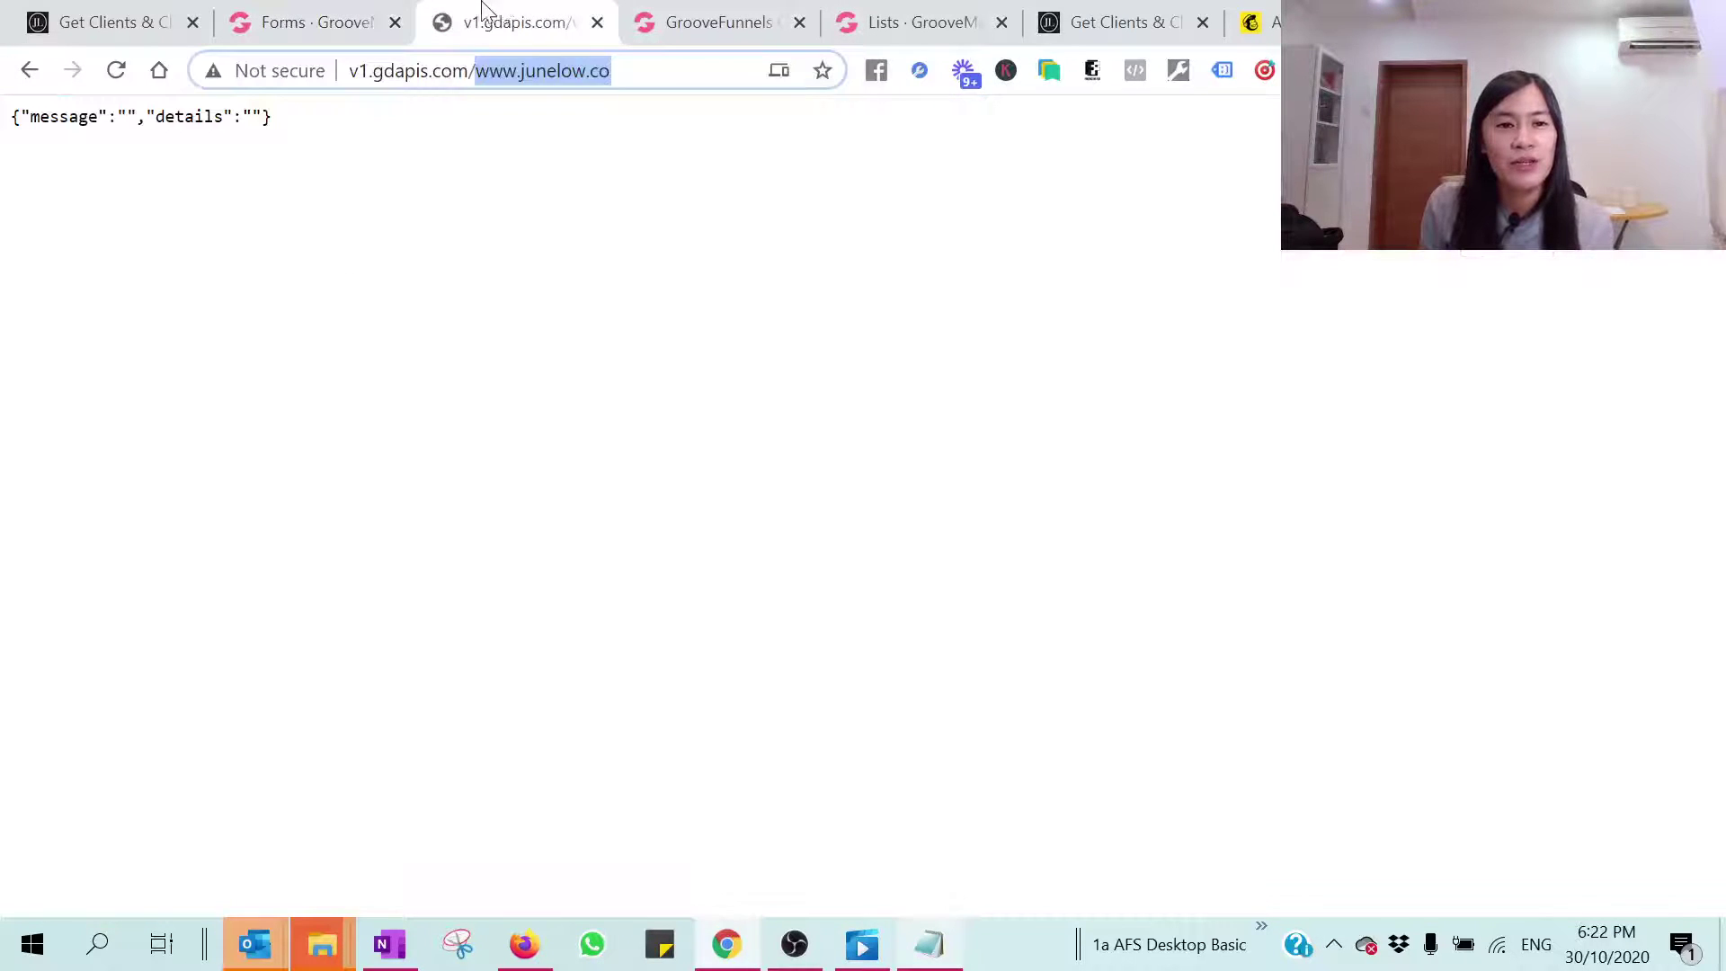
left_click(27, 70)
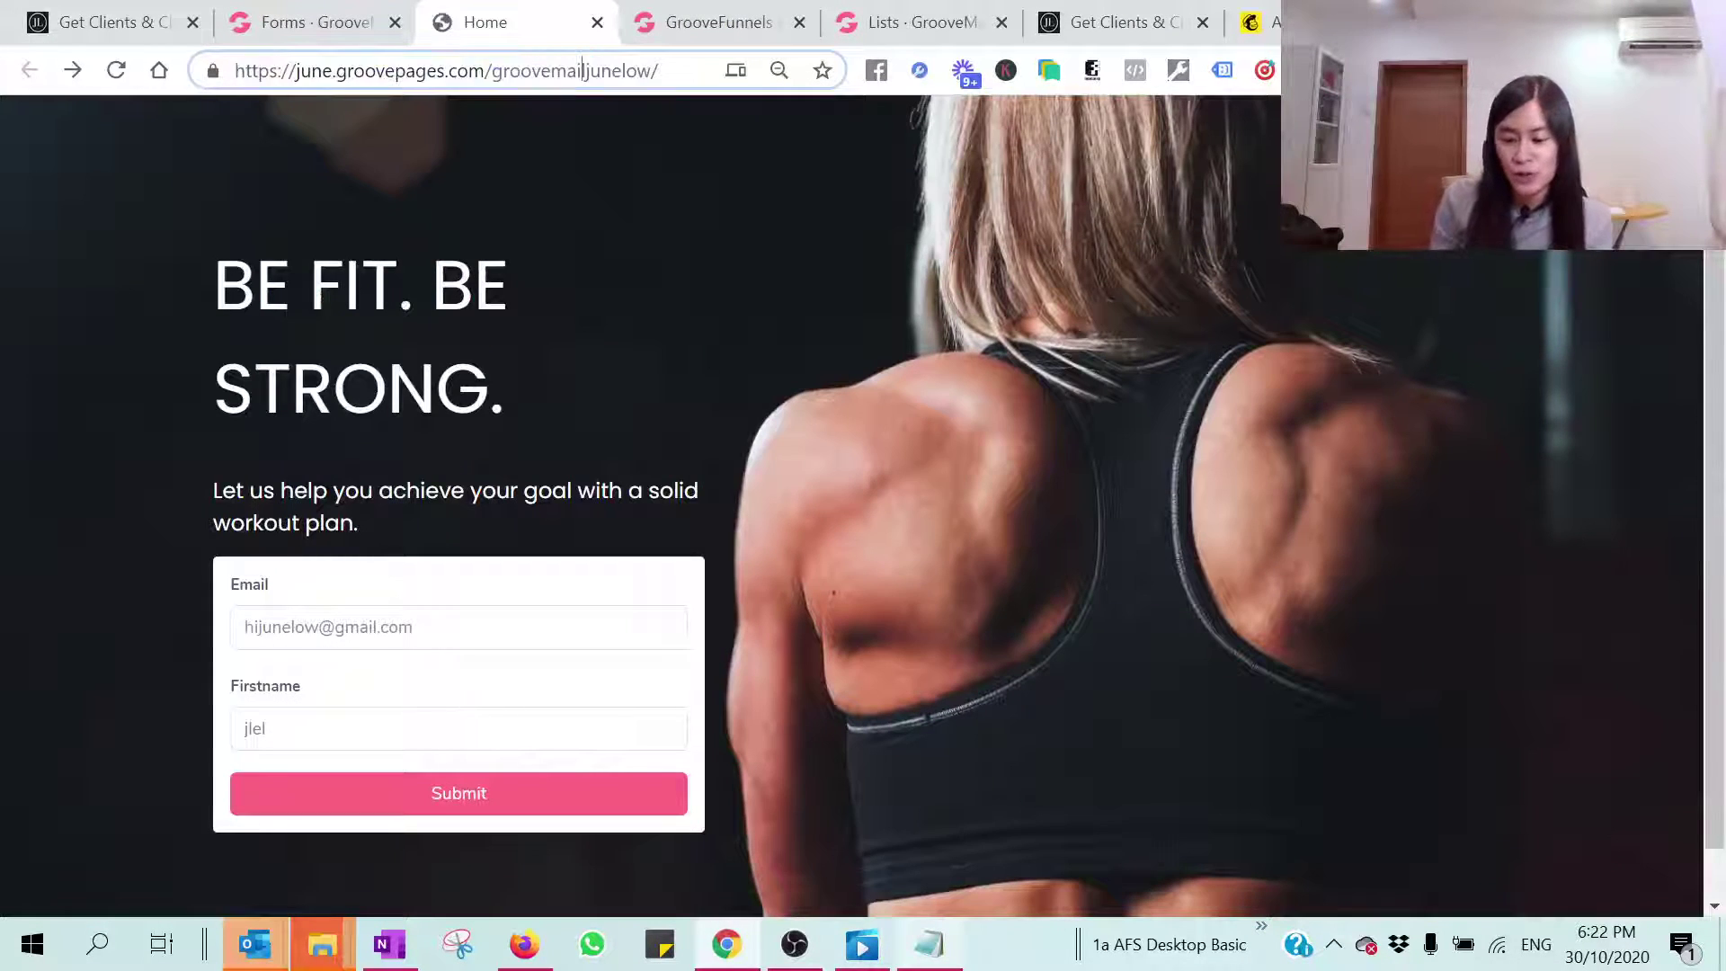
key("Return")
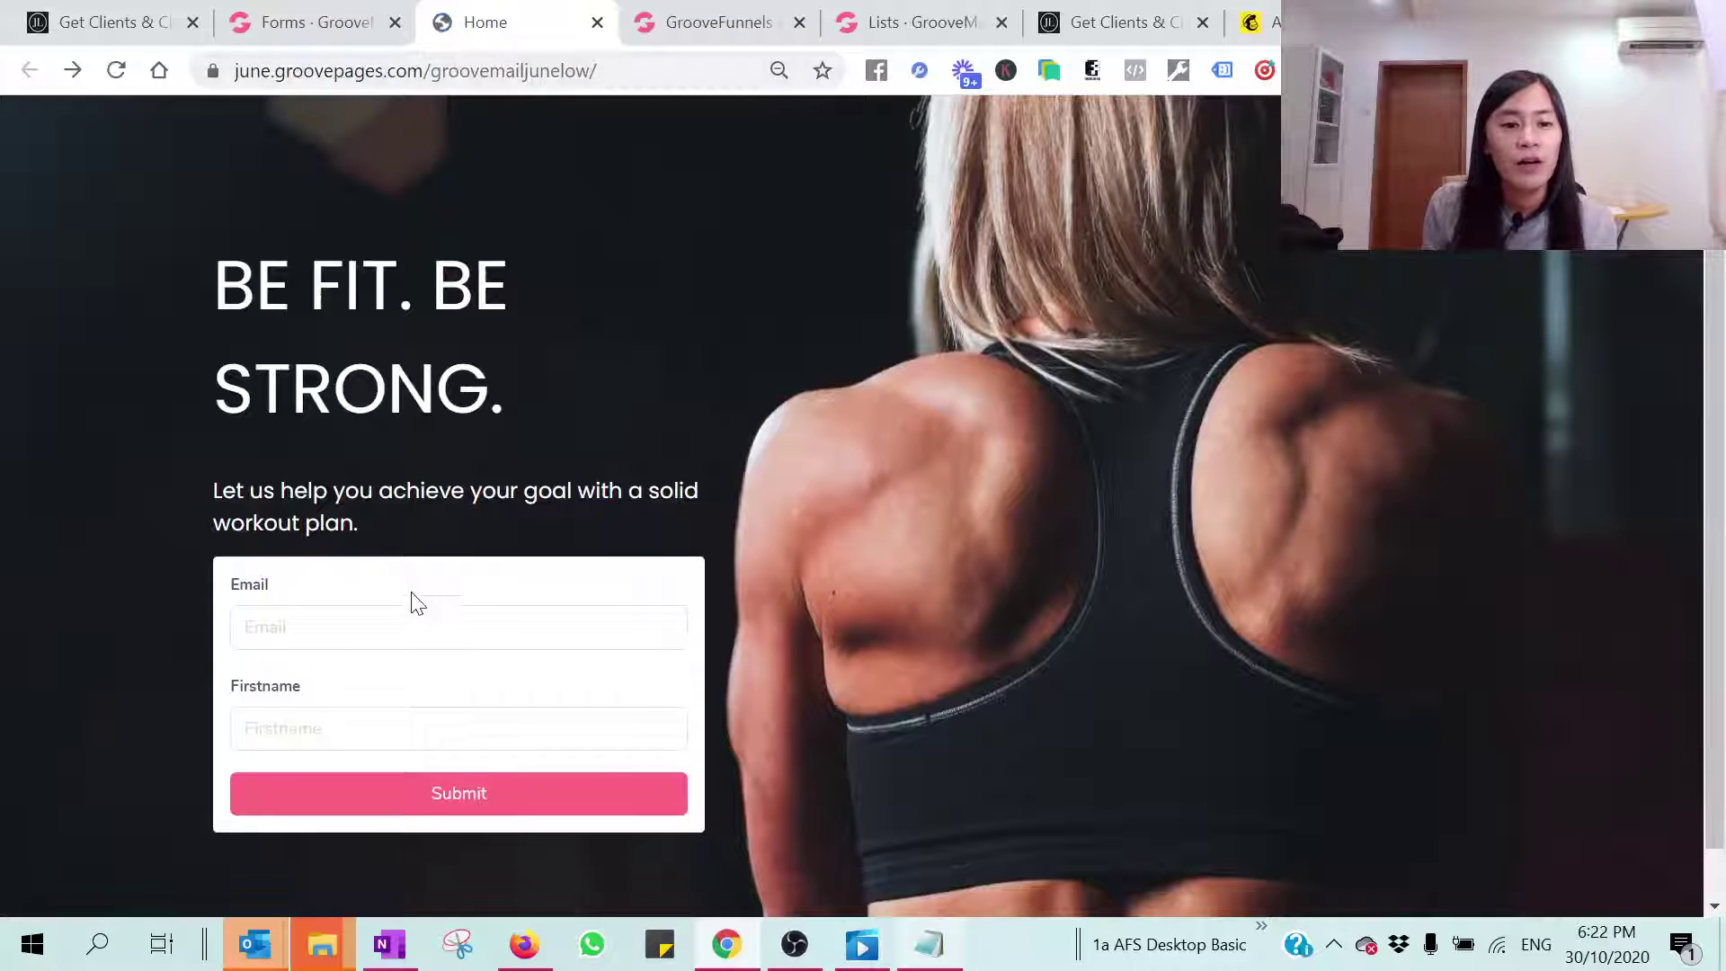
left_click(418, 624)
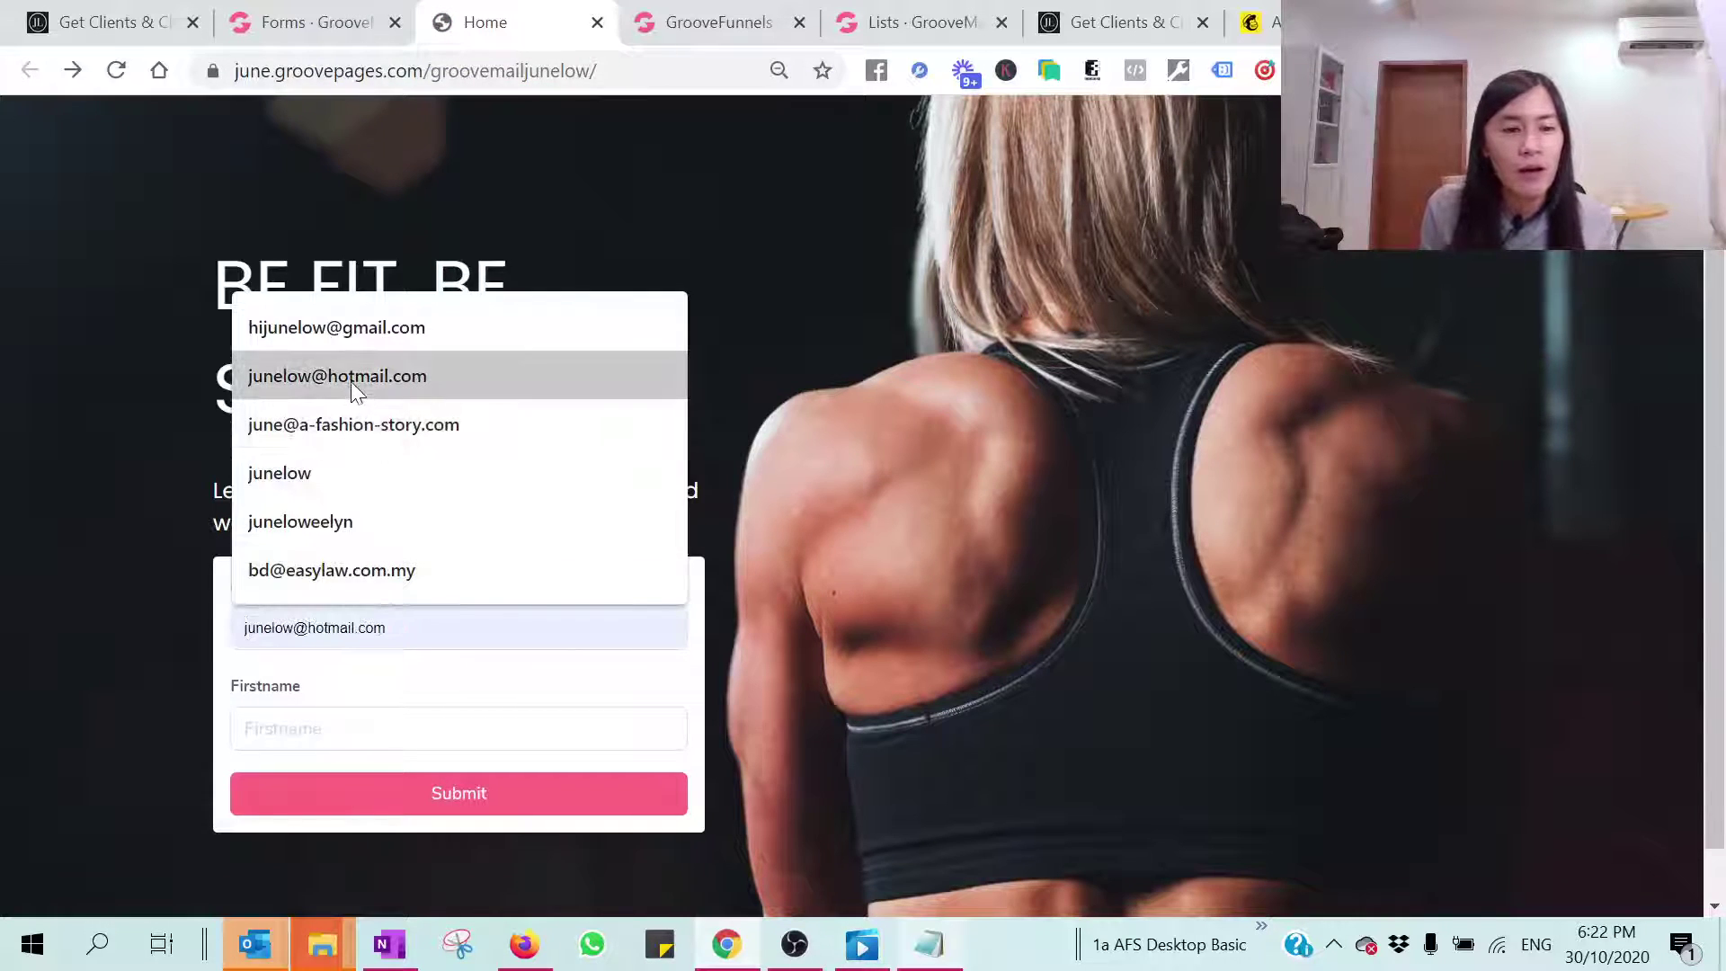
left_click(333, 328)
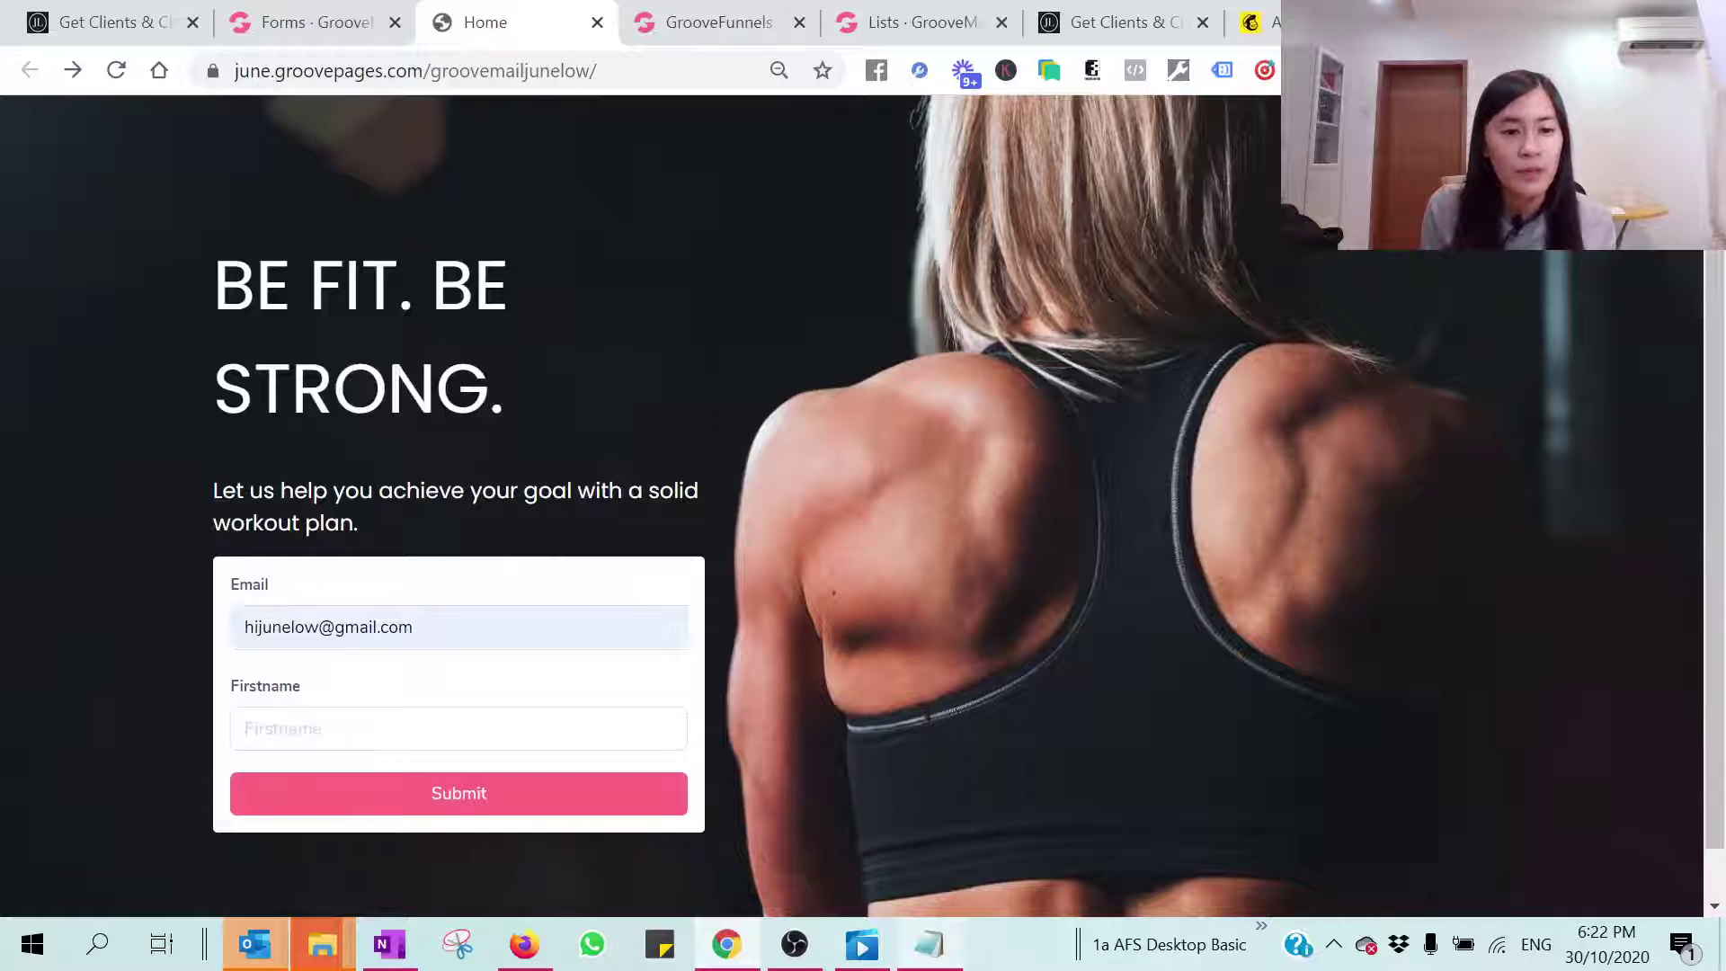
left_click(458, 729)
type("JUN")
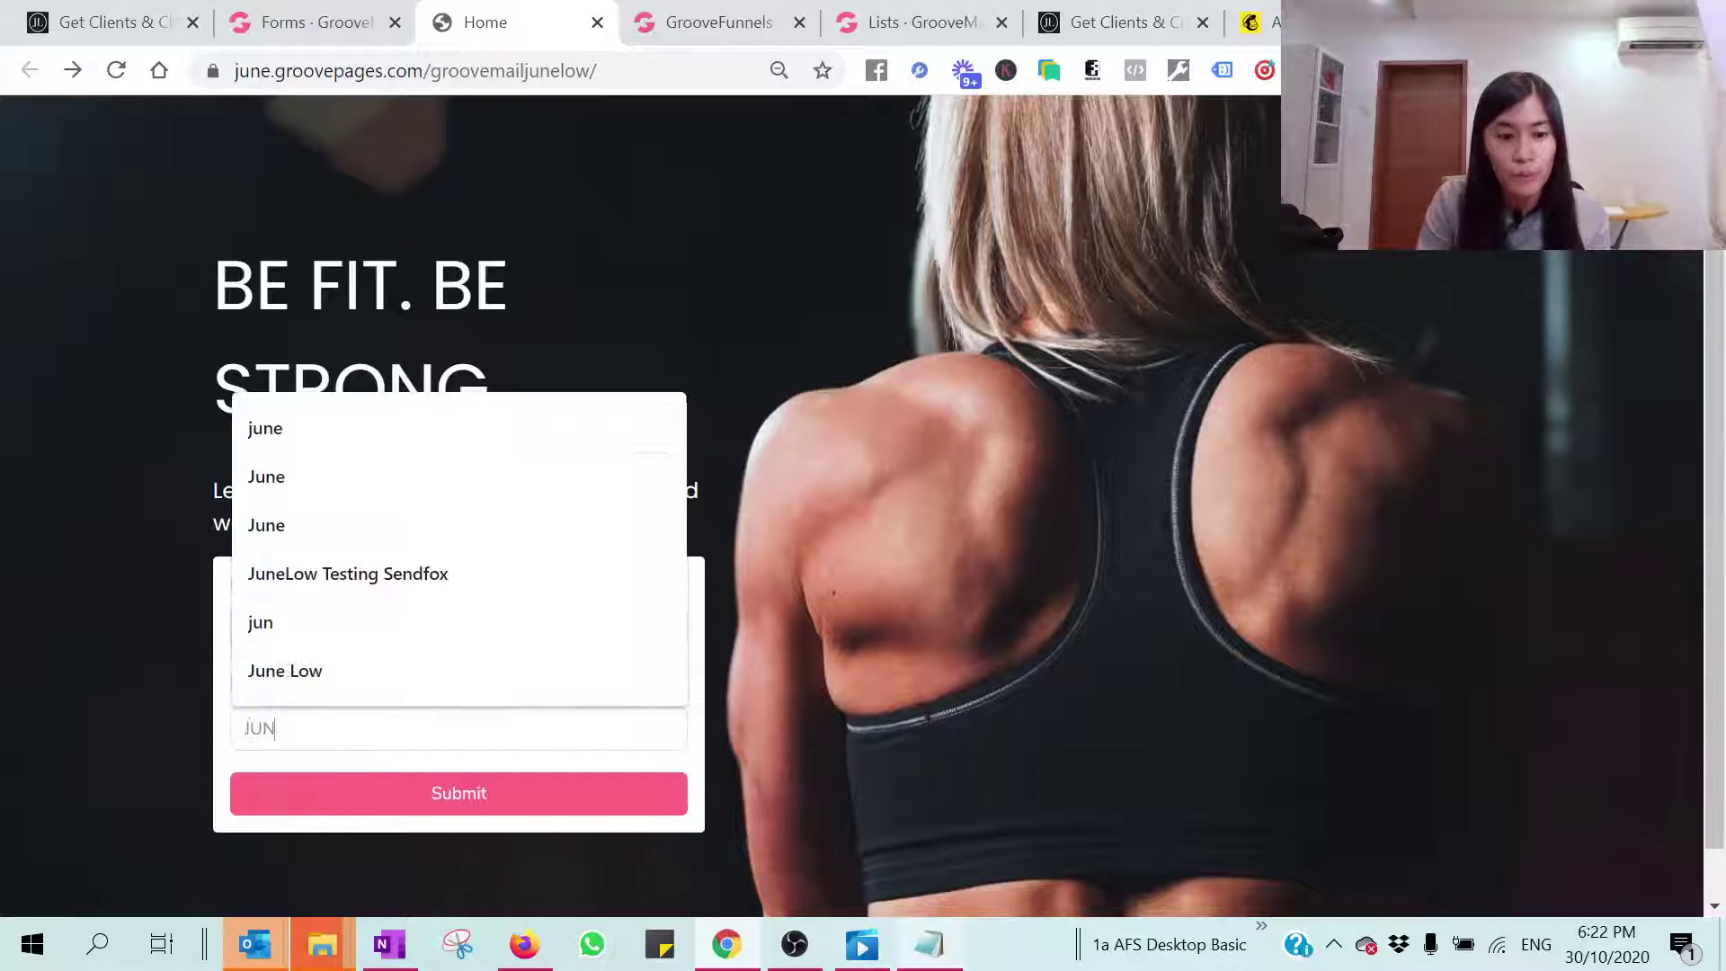
type("E")
left_click(519, 804)
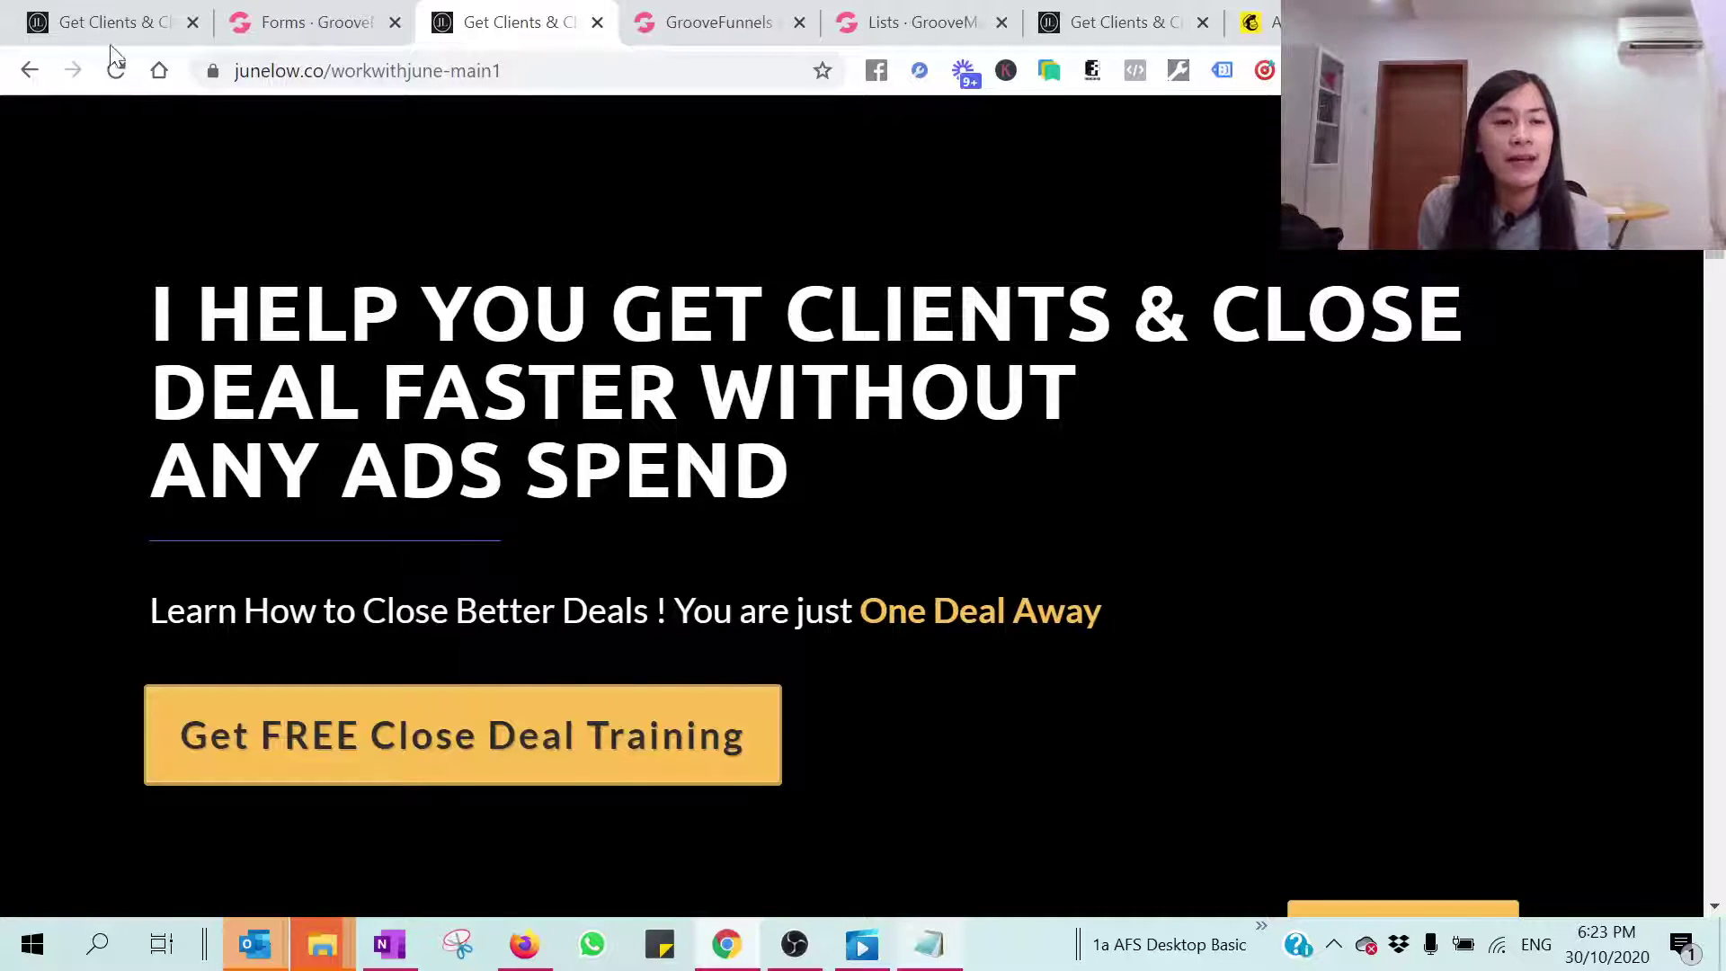
left_click(306, 23)
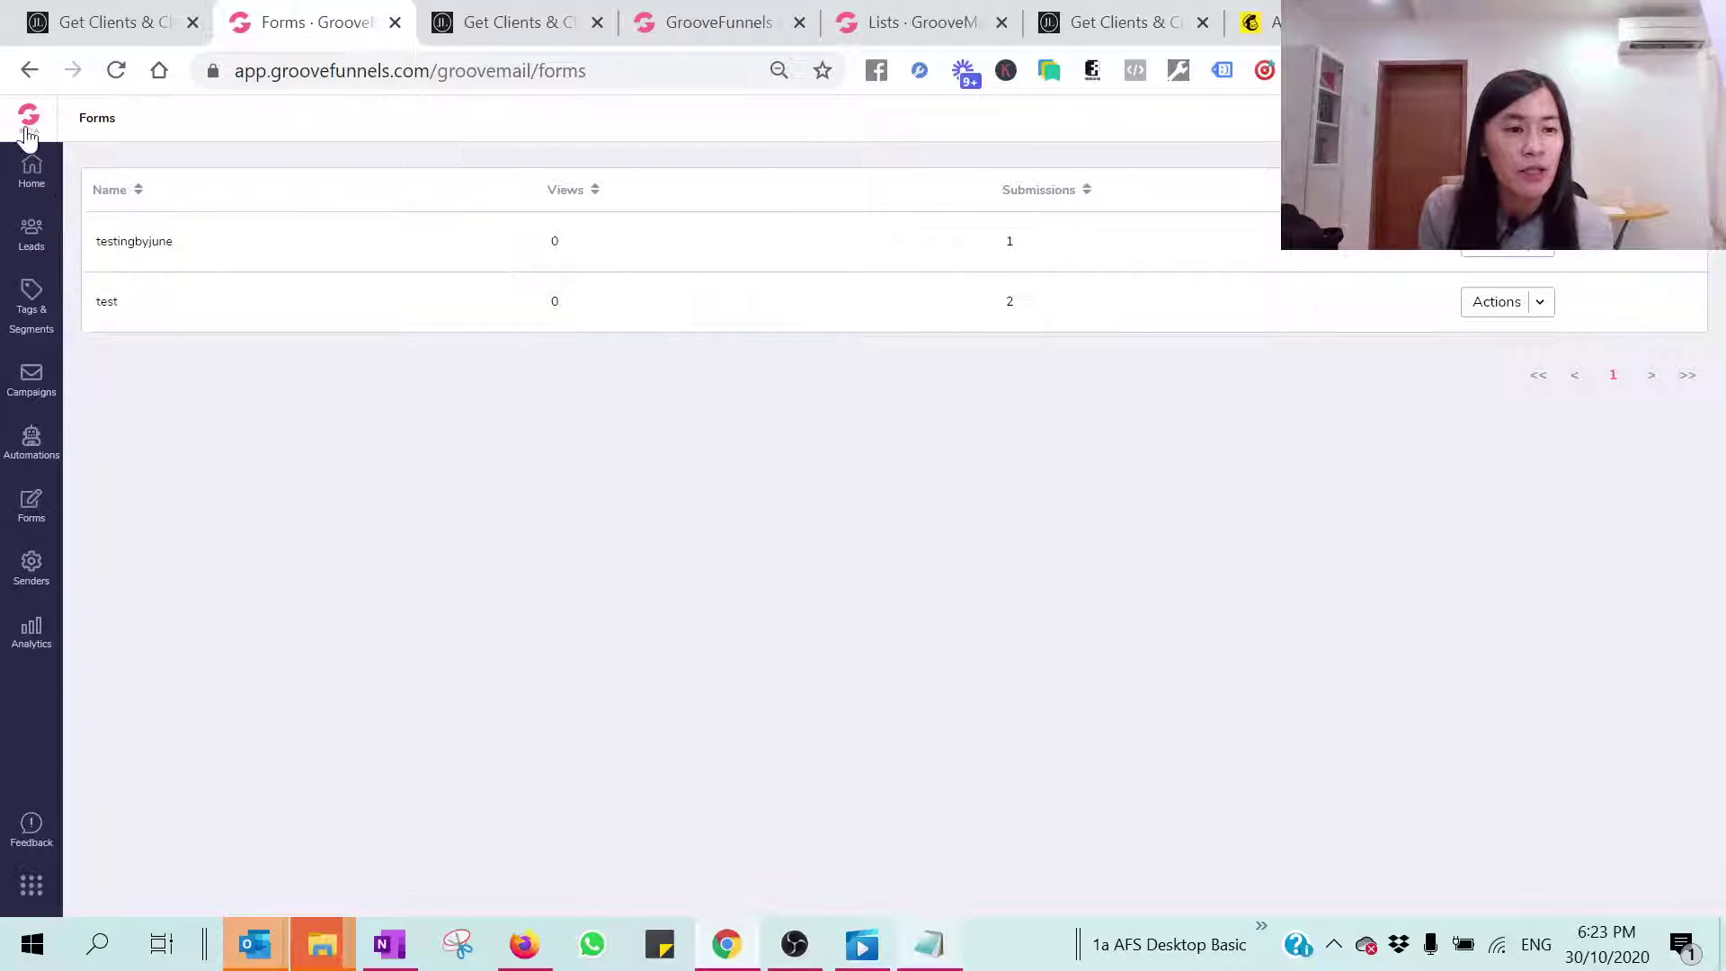
Step: Check the Leads page for the new lead, then bring the Outlook inbox forward
left_click(36, 238)
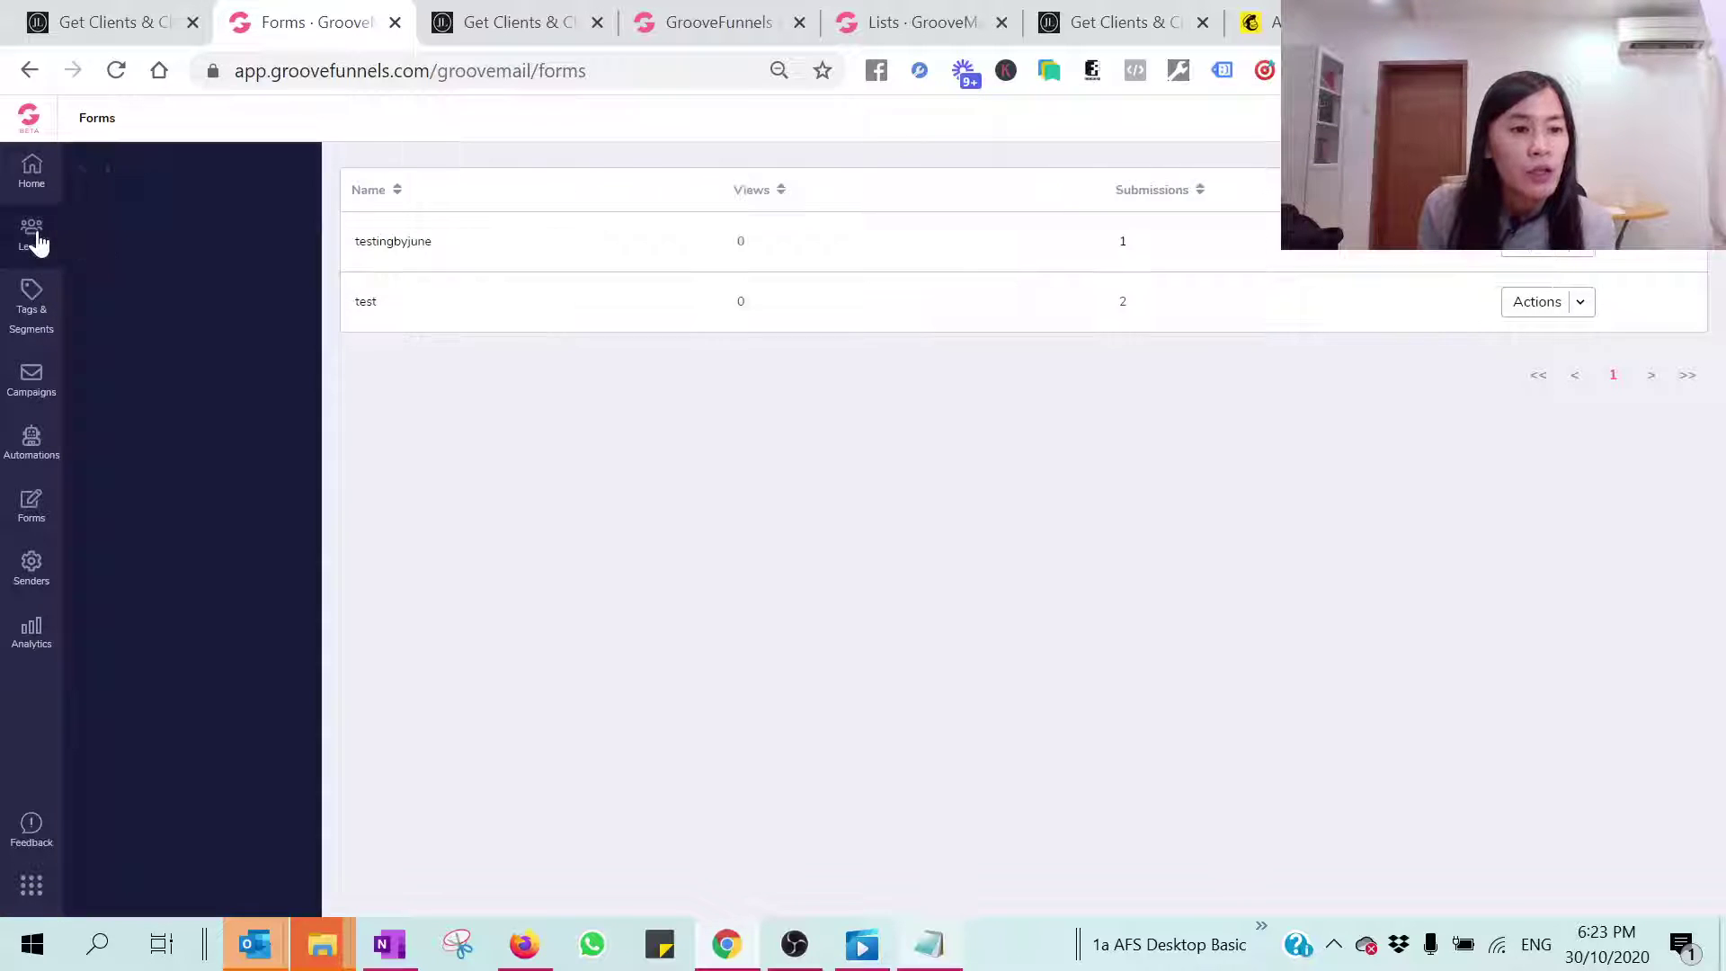
left_click(105, 237)
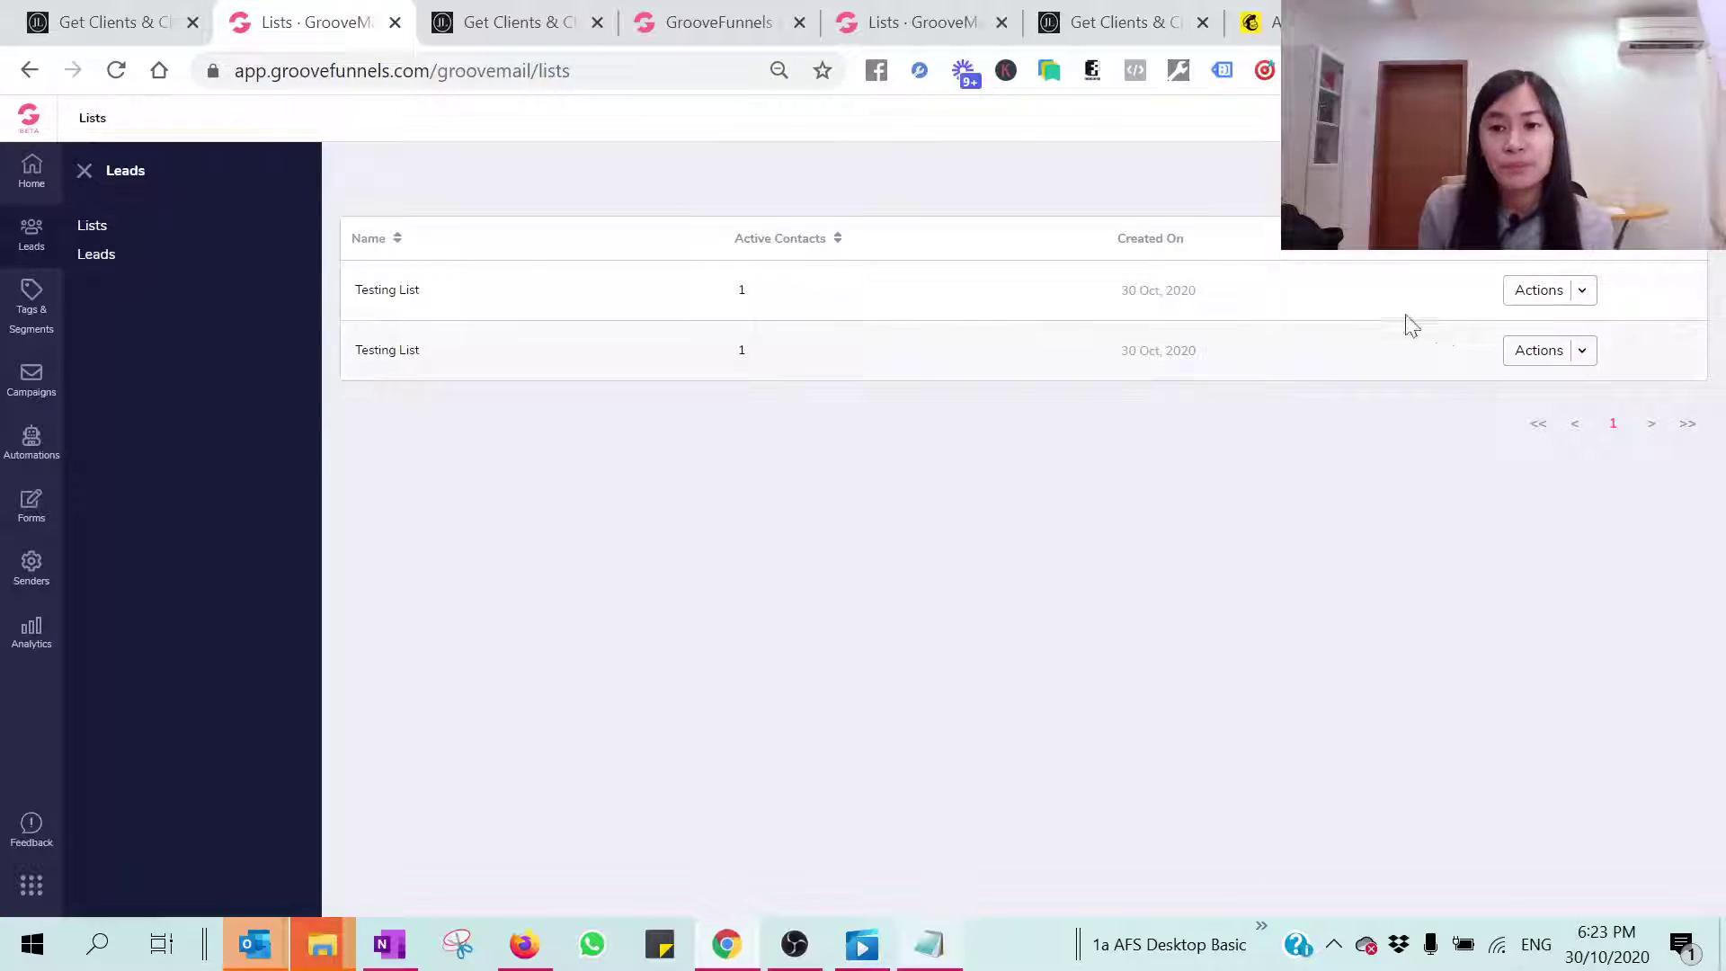
left_click(131, 257)
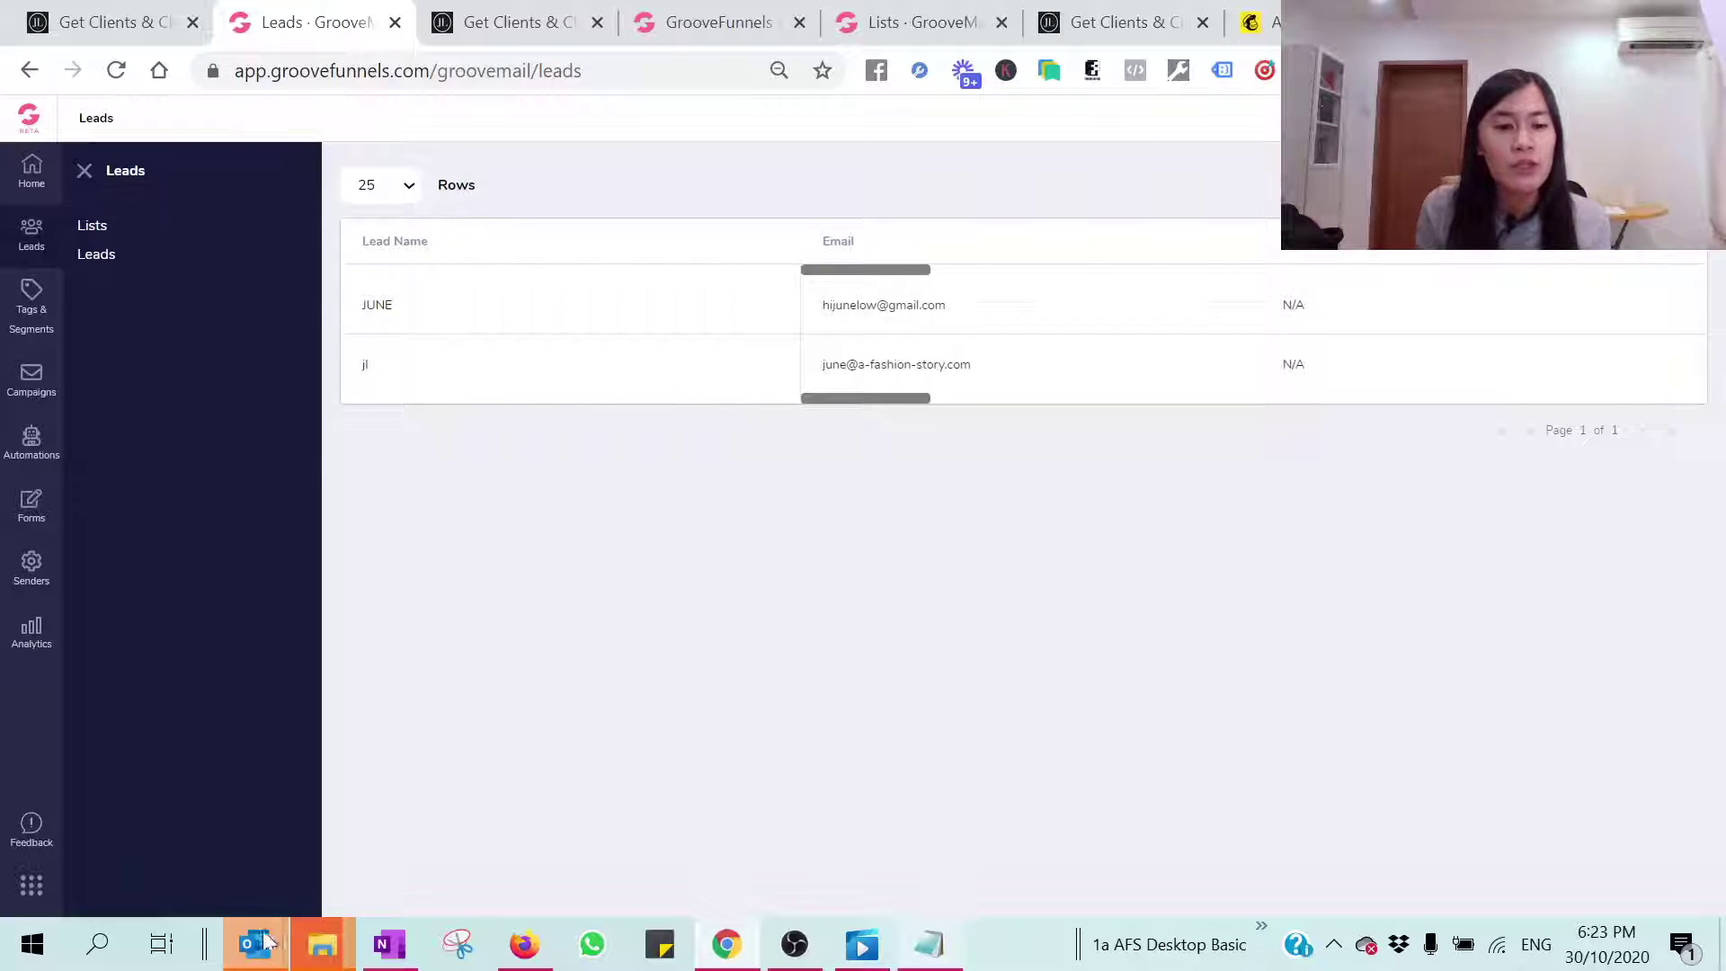
mouse_move(267, 935)
left_click(152, 836)
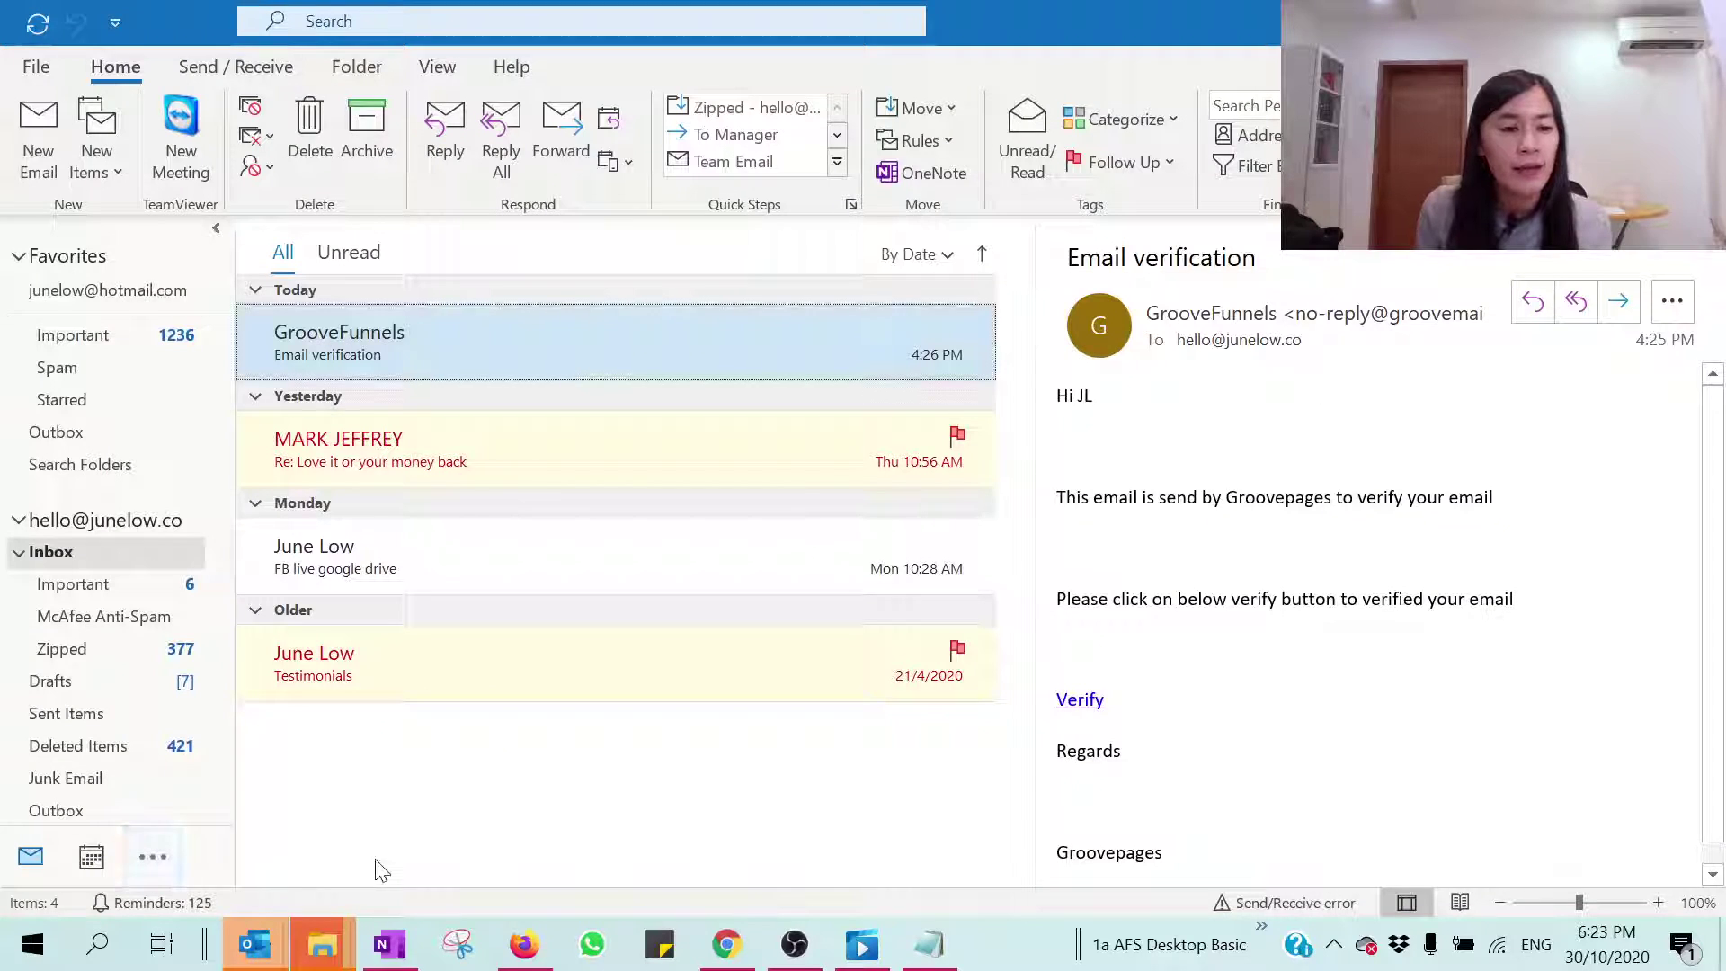
Step: Update the gmail inbox folder and open the new 'Welcome to join me!' email
scroll(121, 647, "up", 1)
scroll(122, 647, "down", 10)
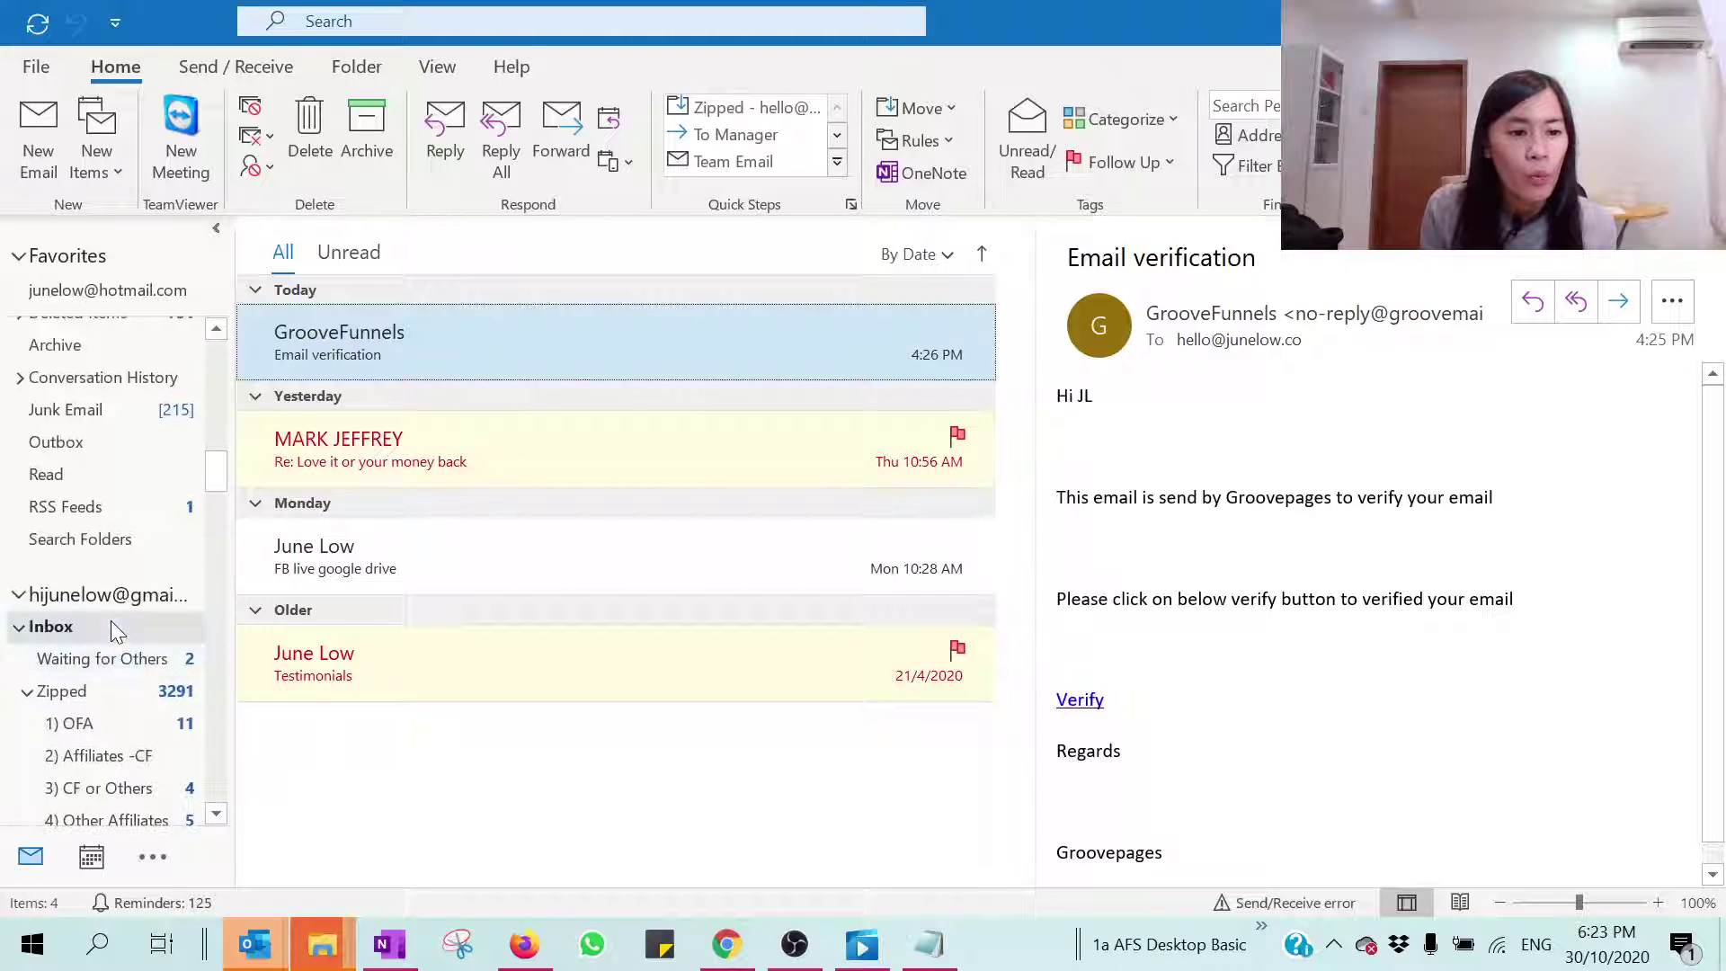
left_click(111, 625)
left_click(212, 68)
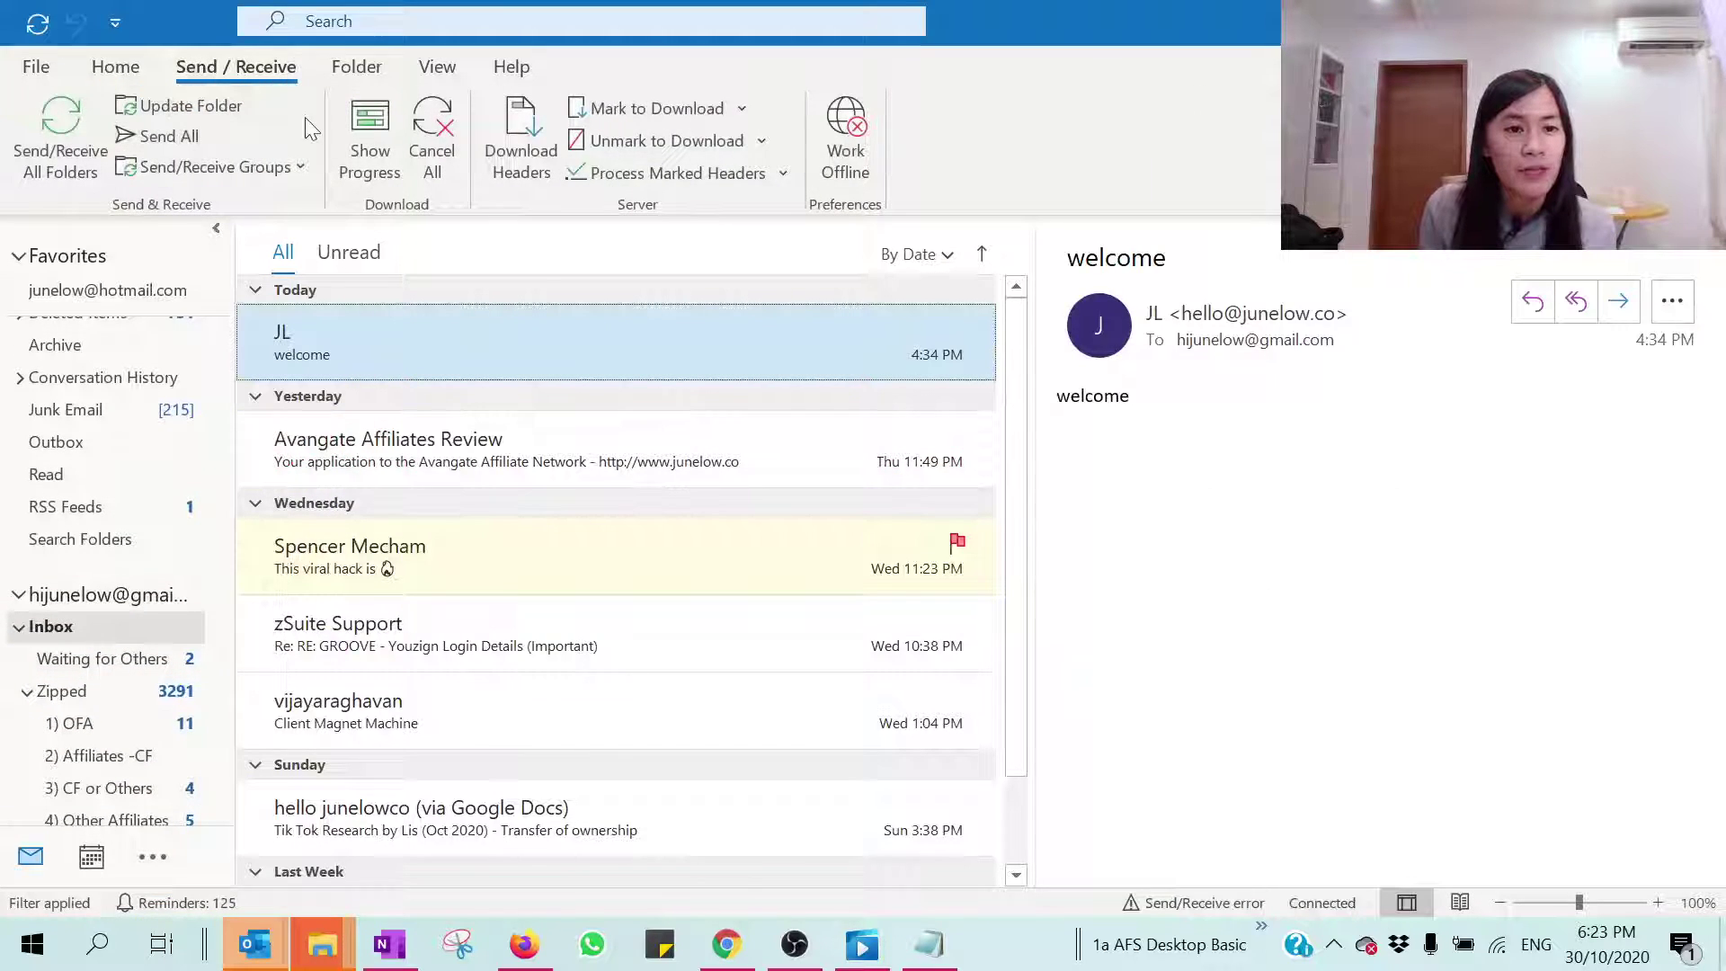
left_click(155, 103)
mouse_move(861, 944)
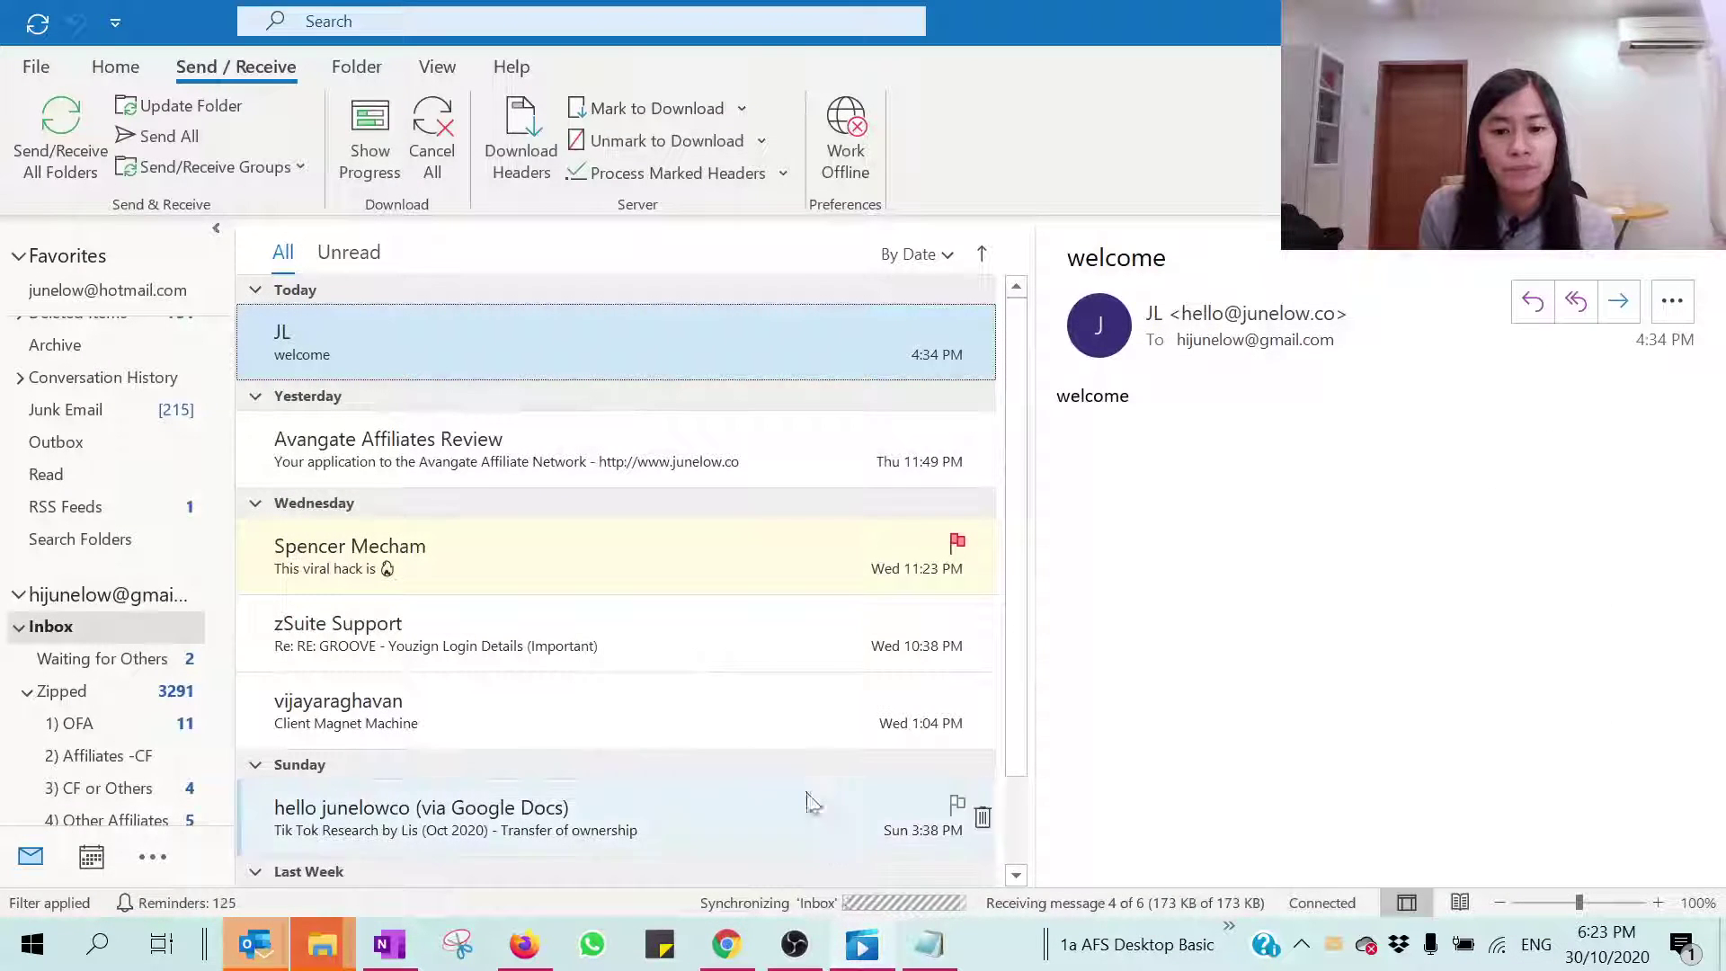
left_click(389, 356)
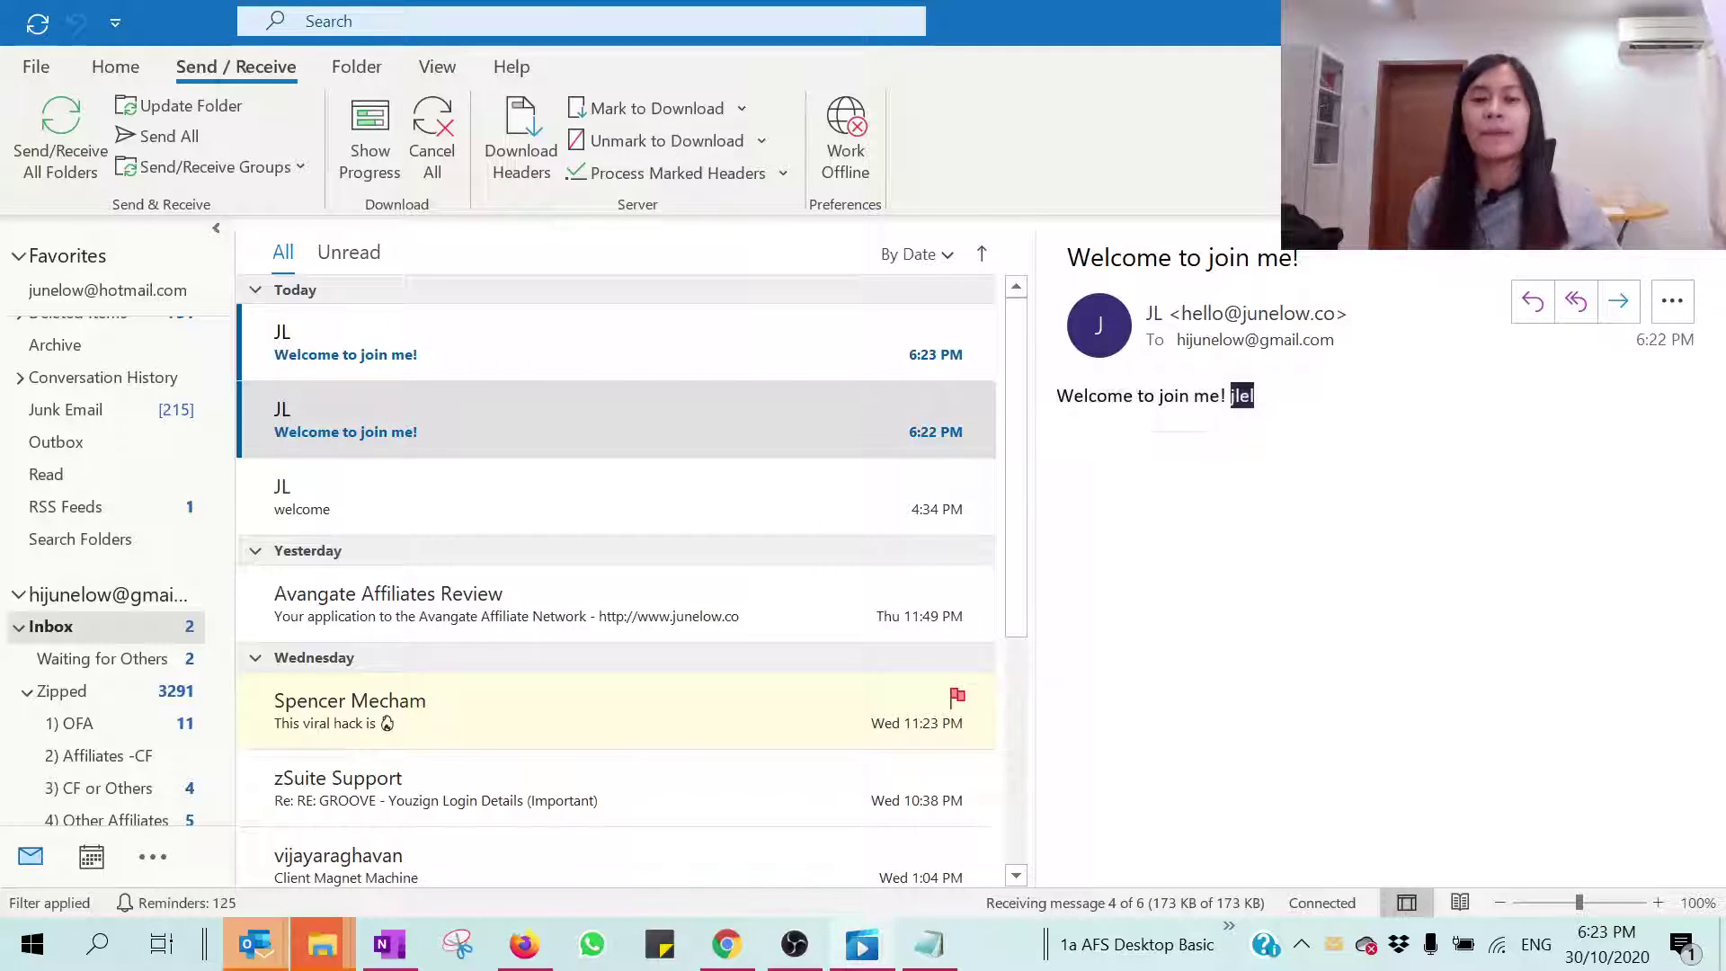
Step: Switch to OBS Studio and move the webcam scene into the preview
key("alt+Tab")
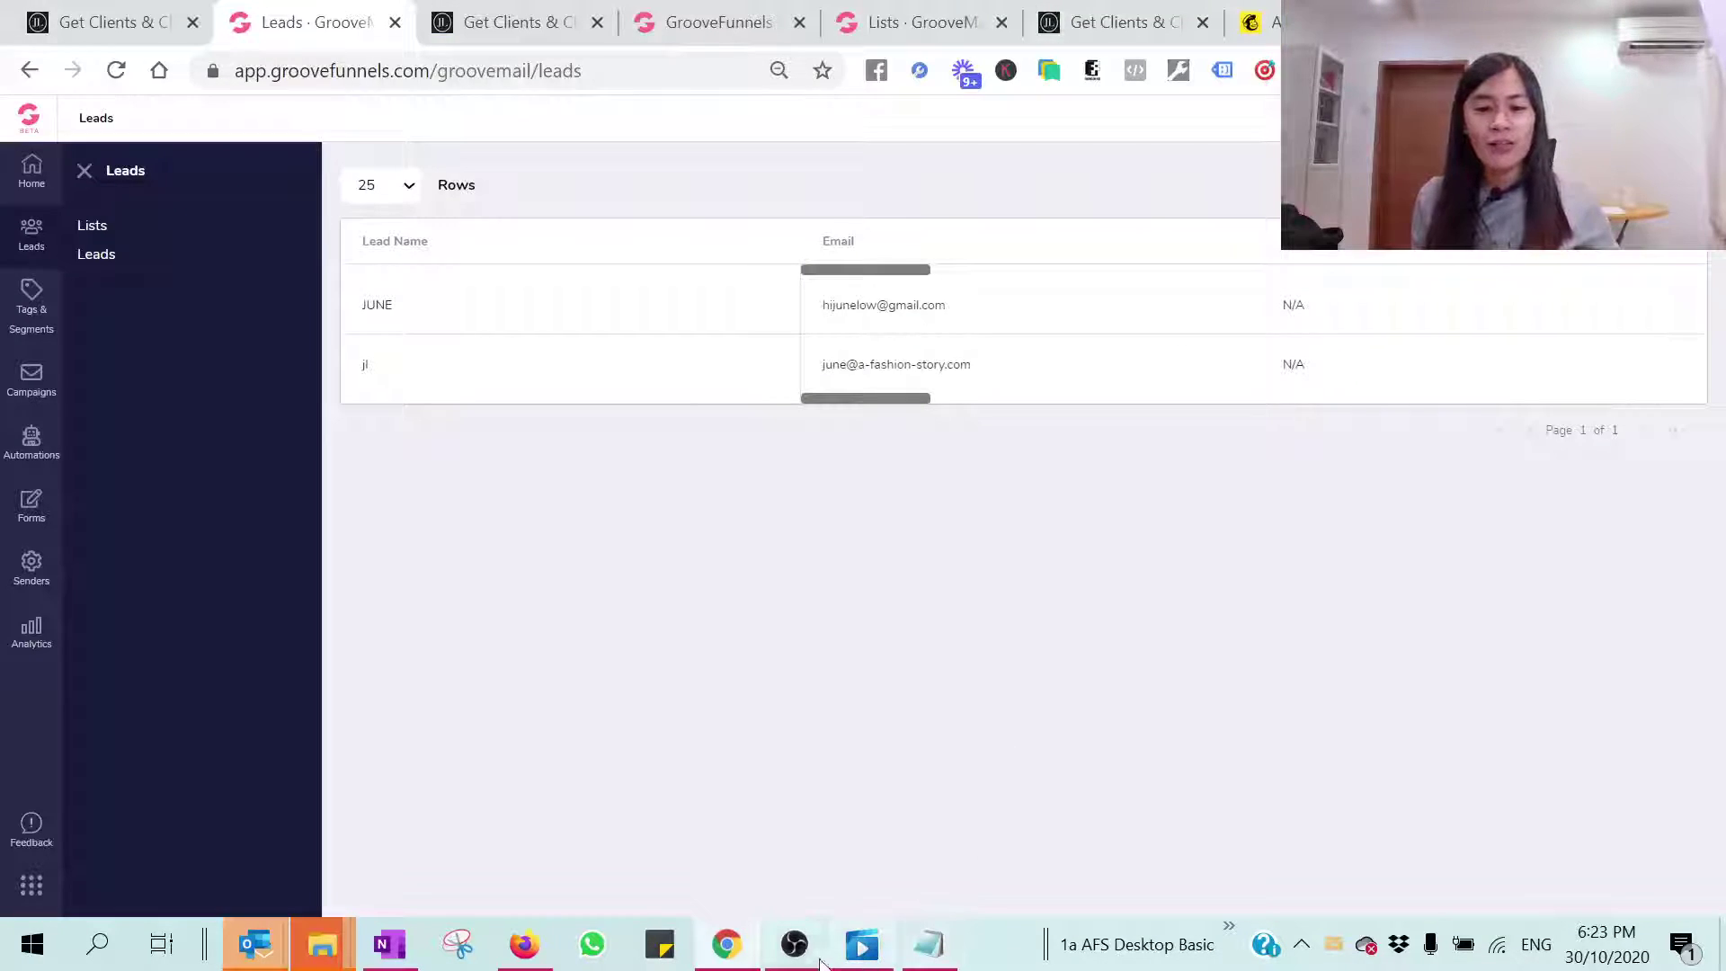
left_click(825, 952)
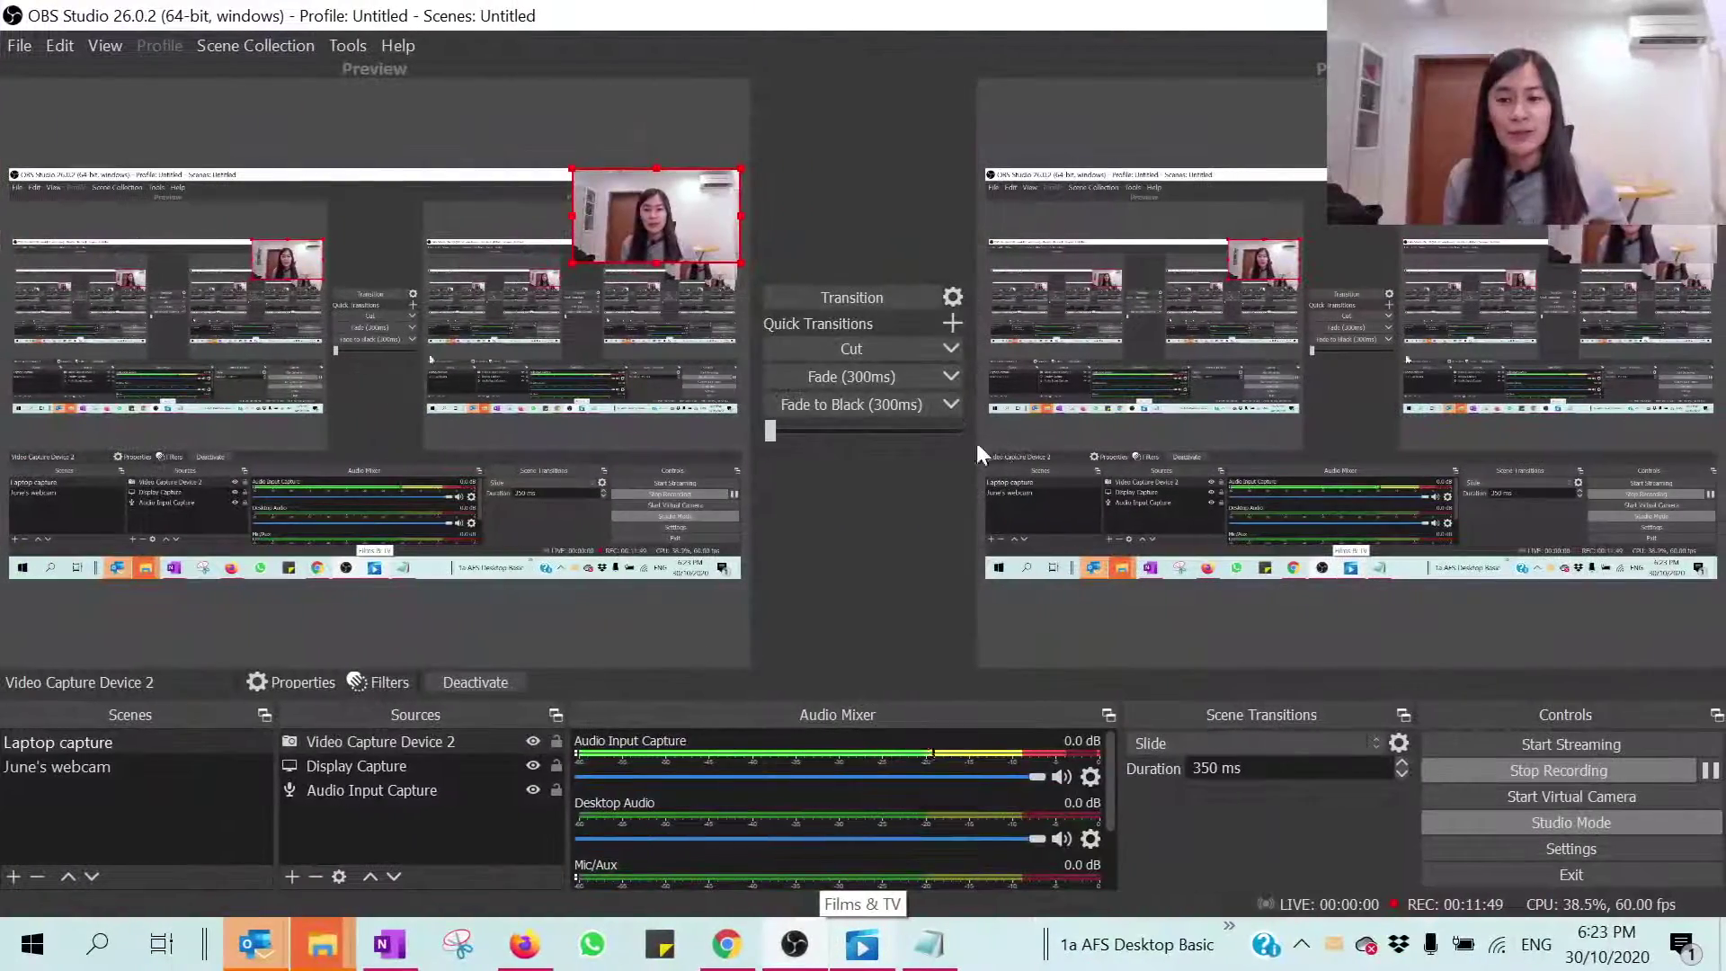
left_click(121, 767)
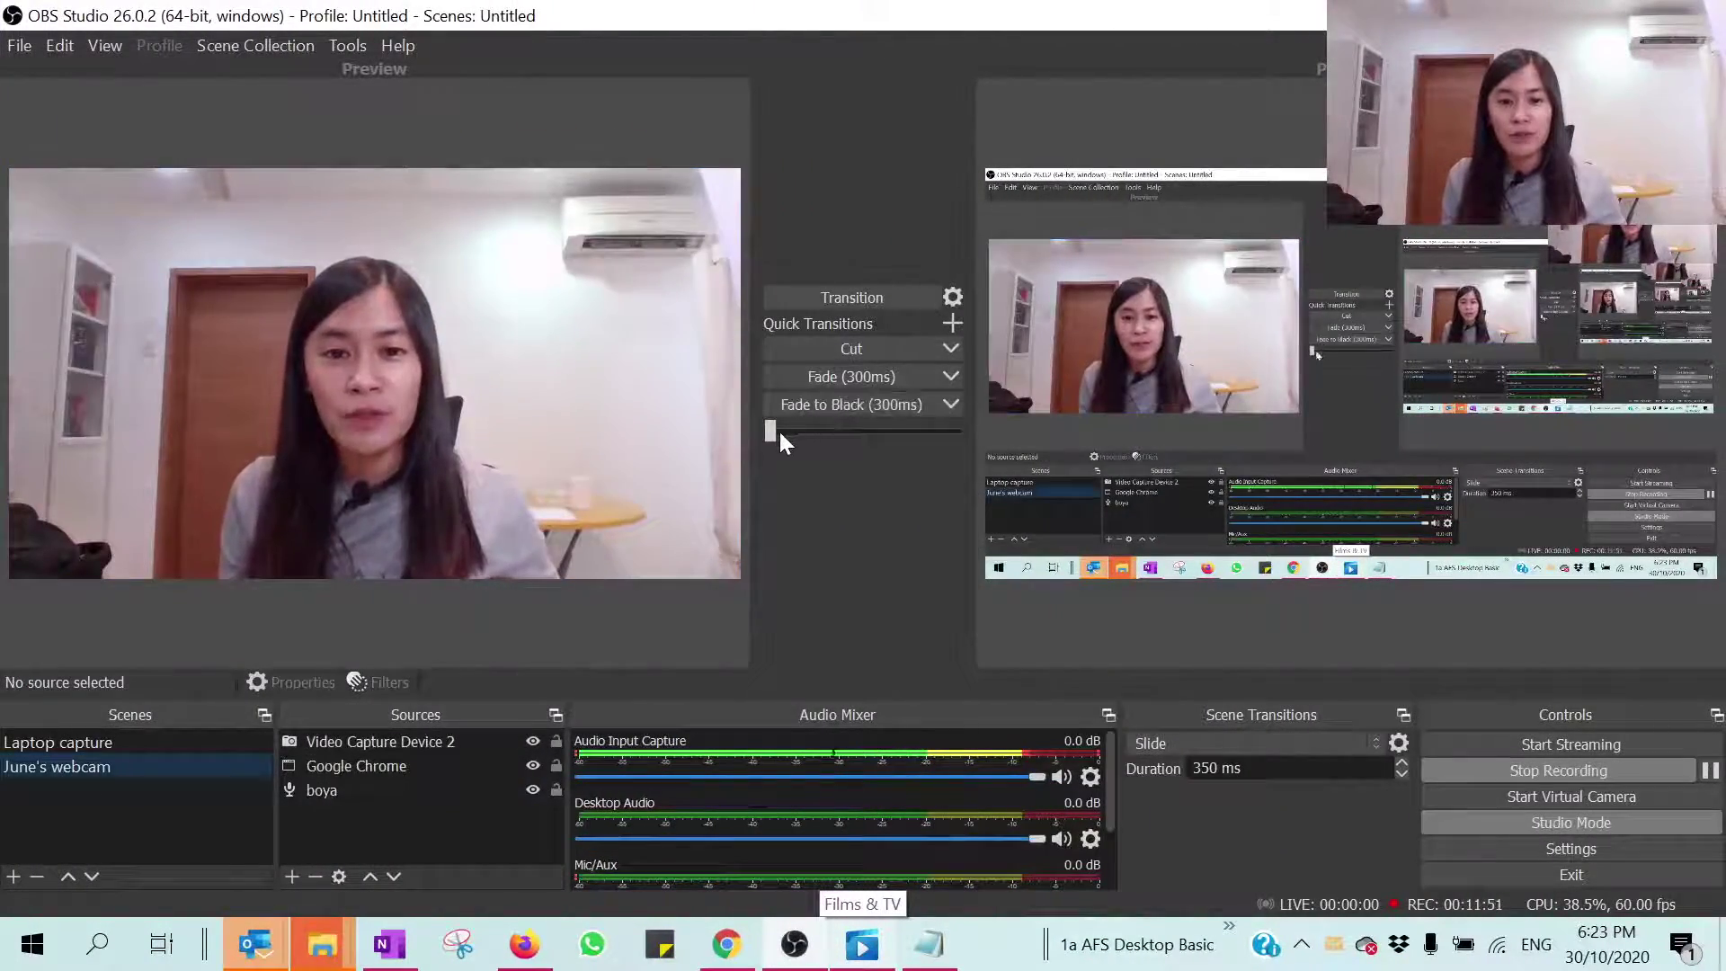